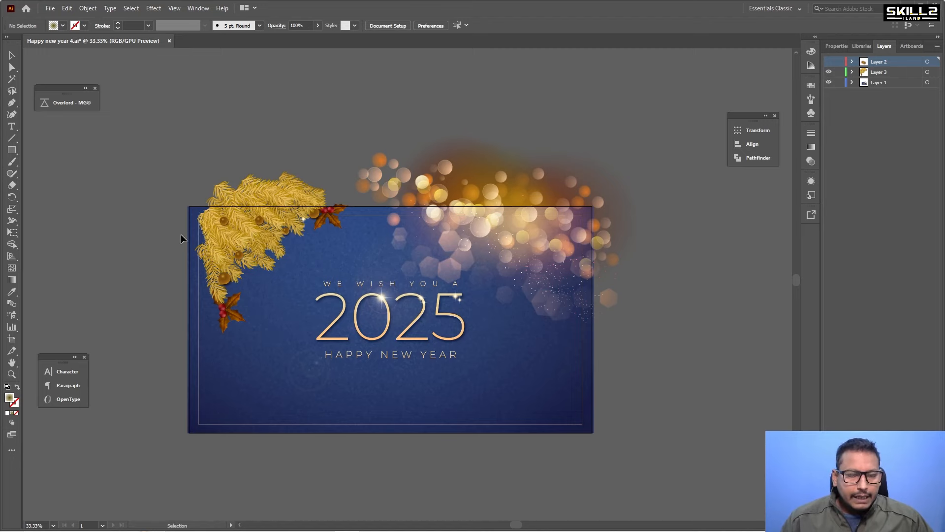
Ungroup the golden pine branch decoration in the card's upper-left corner.
scroll(206, 235, "up", 2)
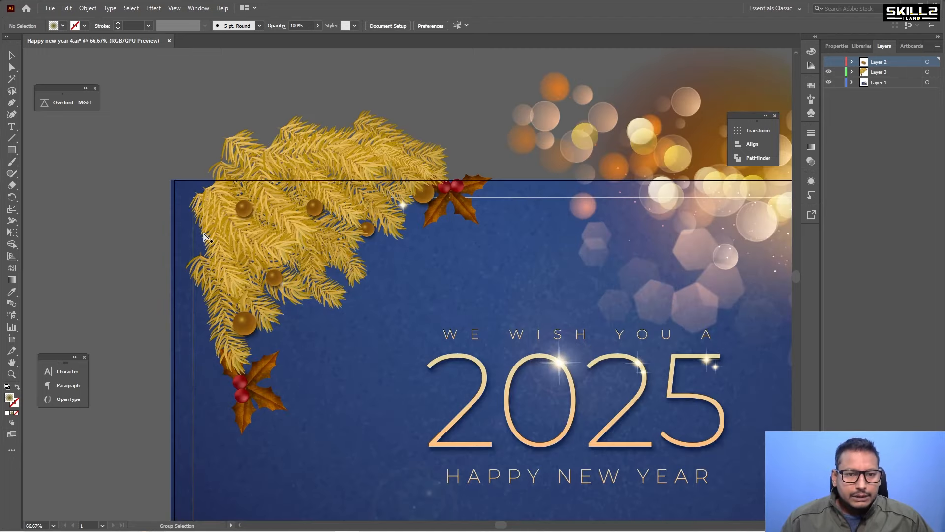
left_click(269, 208)
right_click(271, 203)
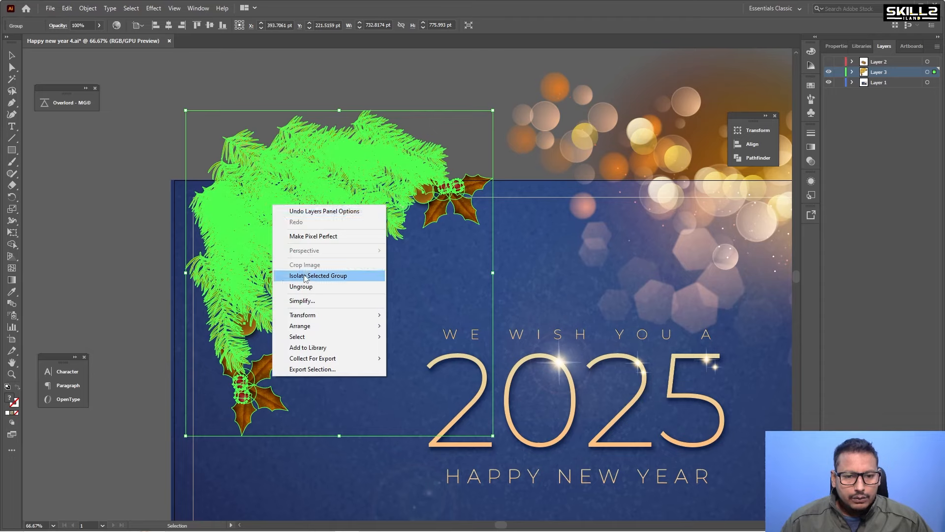
left_click(301, 286)
Inspect the individual pine sprigs and holly pieces of the branch by selecting them one by one.
left_click(109, 196)
left_click(266, 220)
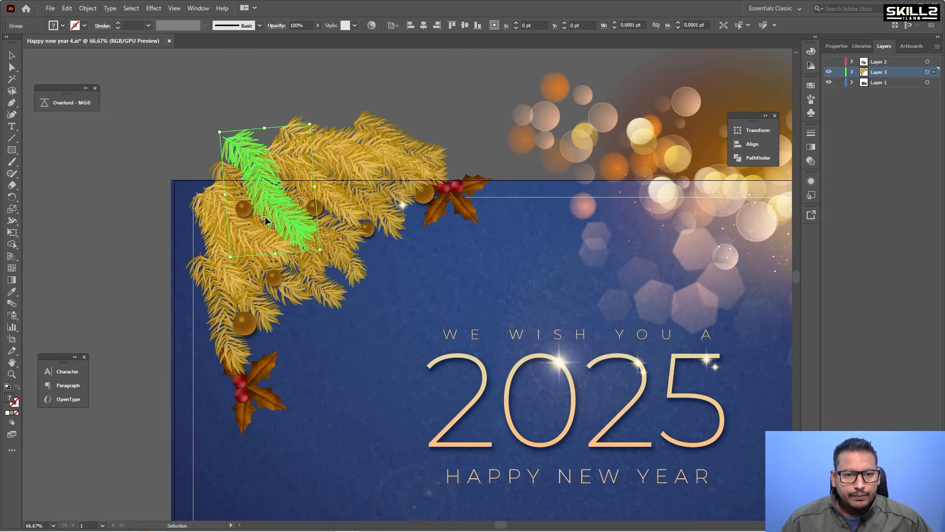
left_click(253, 246)
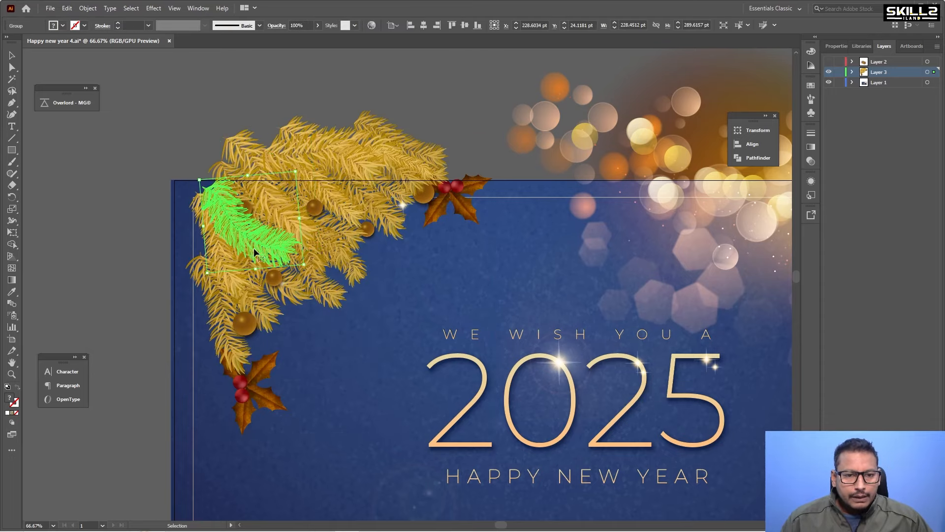
left_click(247, 208)
left_click(319, 206)
left_click(360, 202)
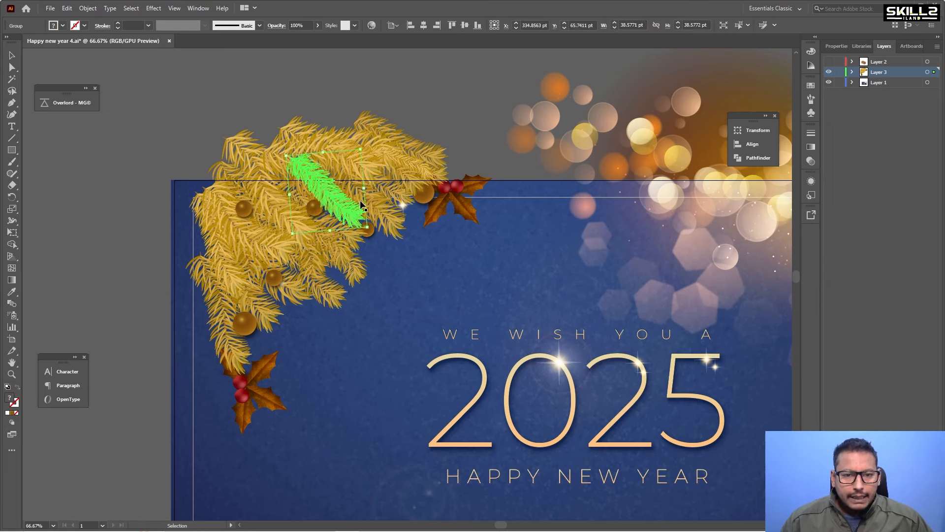
left_click(392, 185)
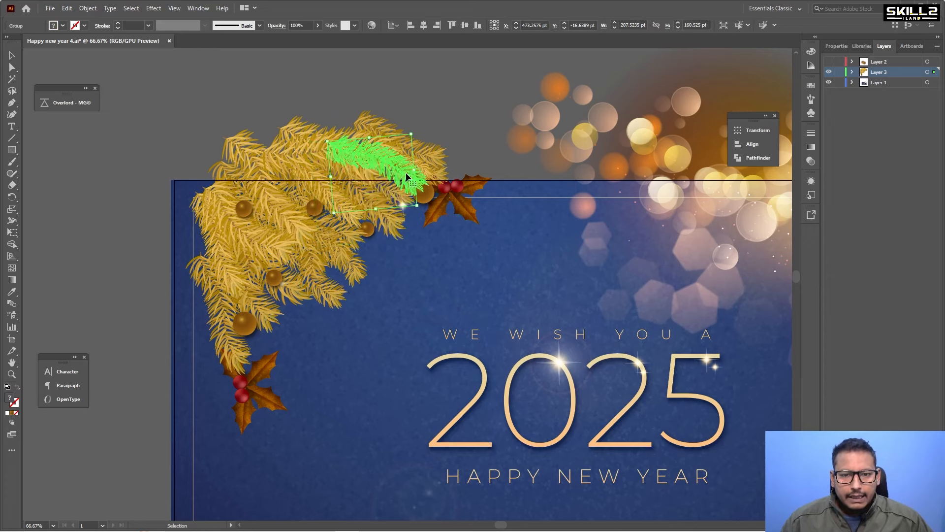
left_click(415, 158)
left_click(450, 202)
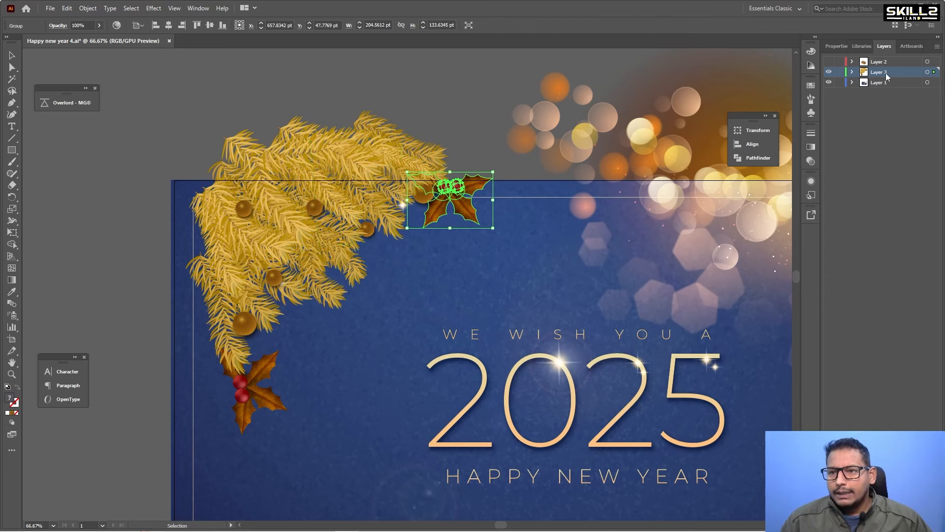
Release Layer 3's objects to separate layers in sequence, move them out as top-level layers and hide them.
left_click(938, 47)
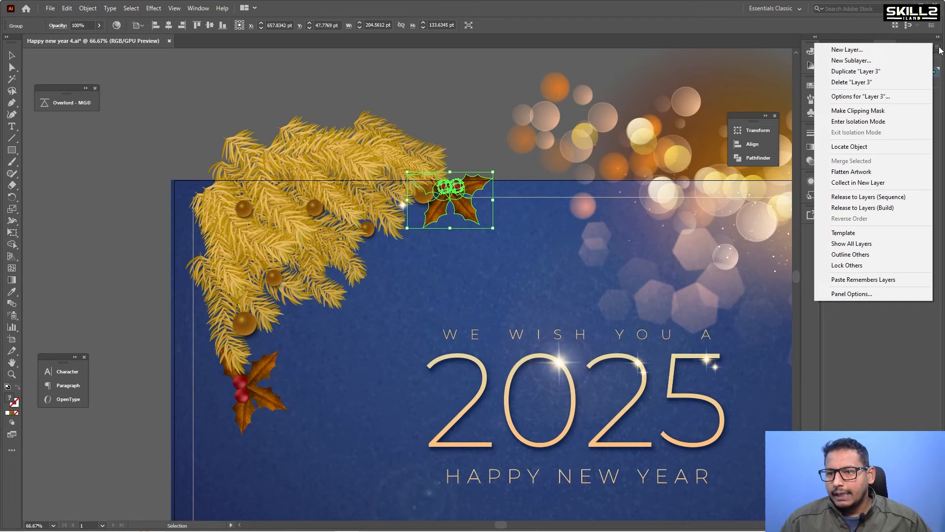
left_click(864, 197)
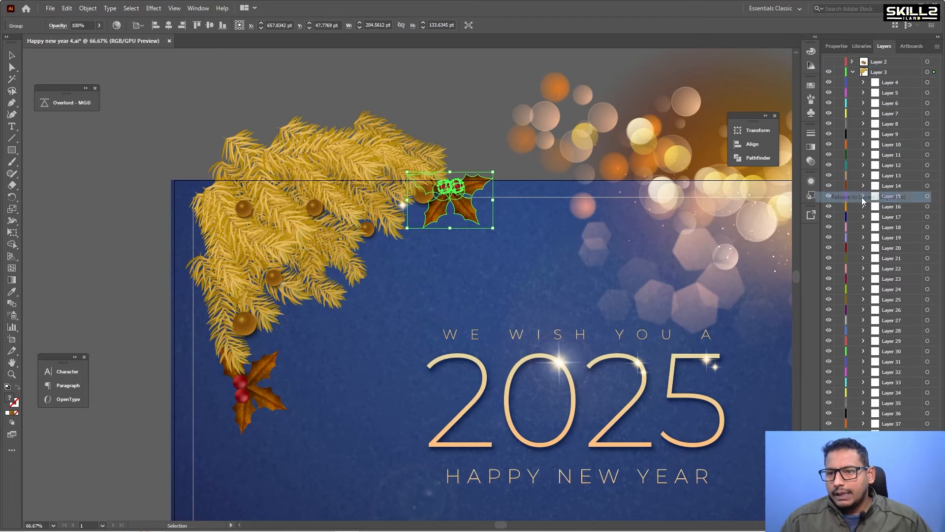
left_click(894, 84)
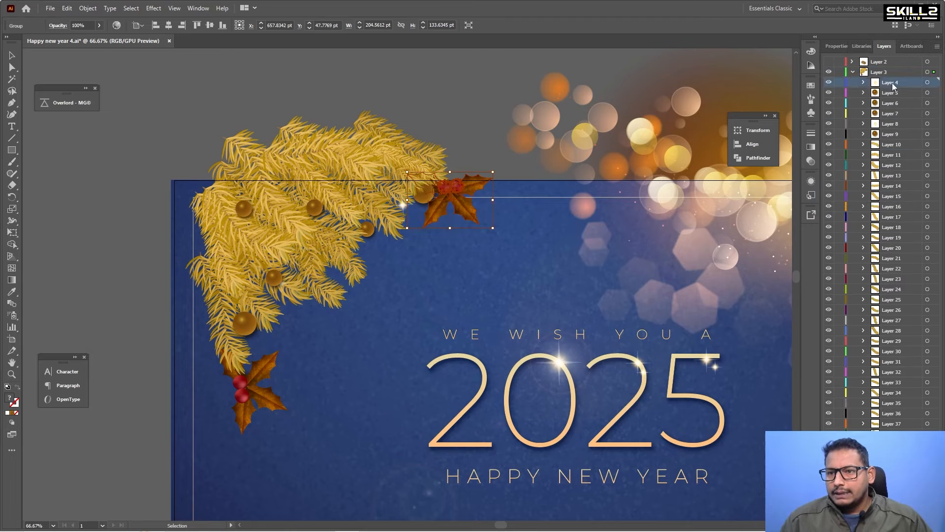
left_click(892, 494, "shift")
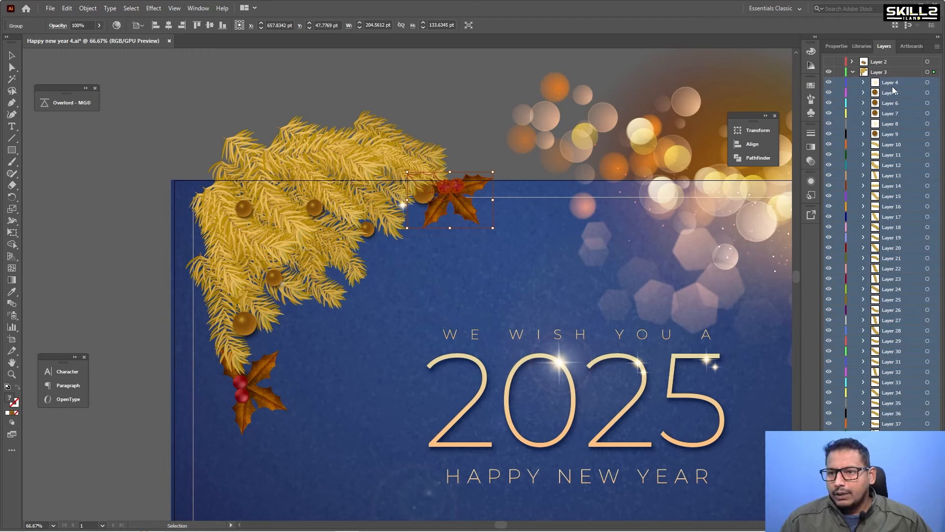
left_click_drag(893, 90, 877, 69)
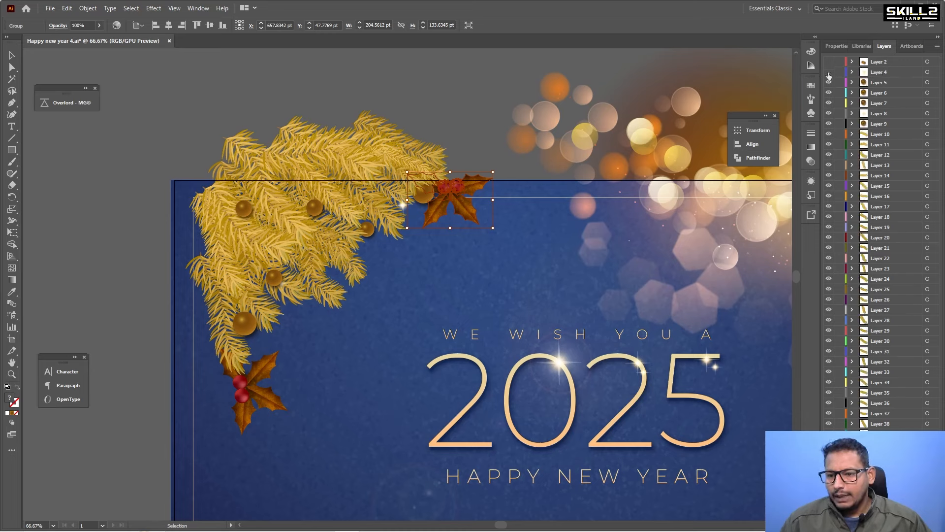
left_click_drag(829, 73, 837, 294)
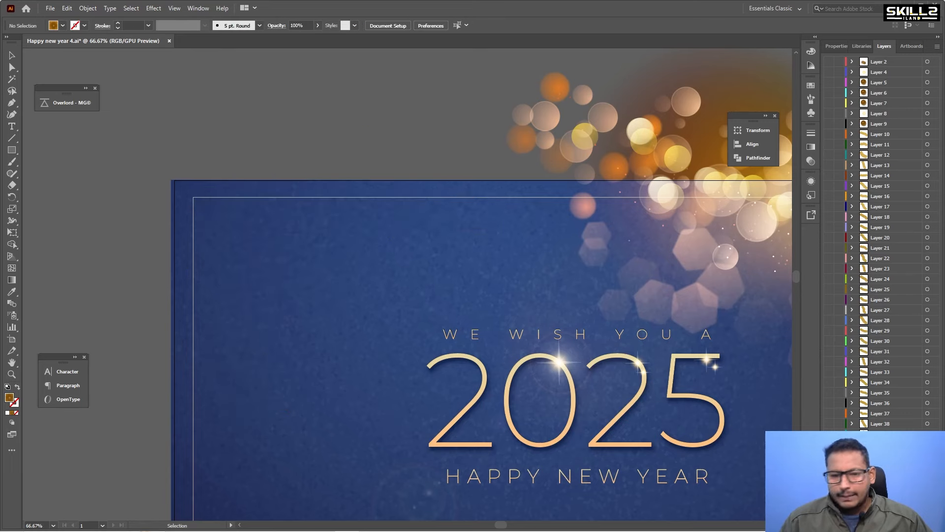
Enter the centred text group in isolation and delete the 'WE WISH YOU A' line.
key("ctrl+minus")
left_click(332, 249)
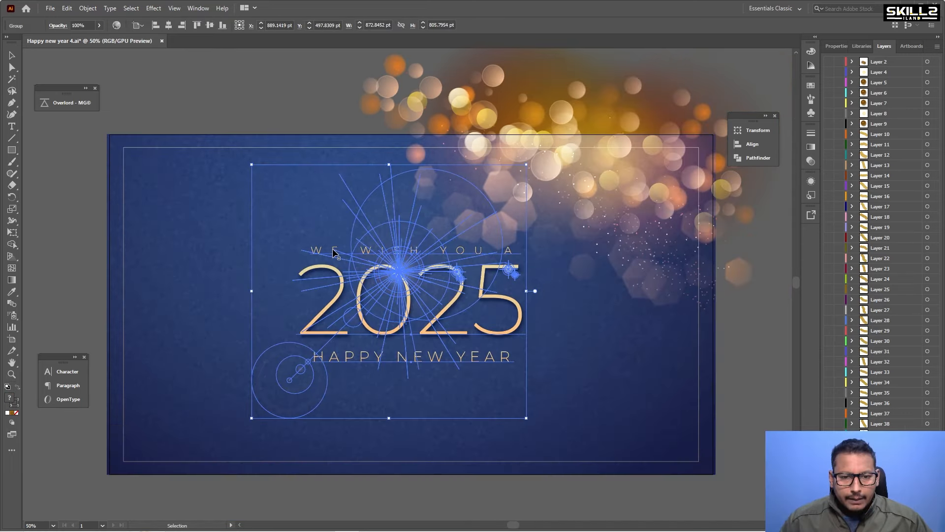
double_click(332, 248)
left_click(335, 247)
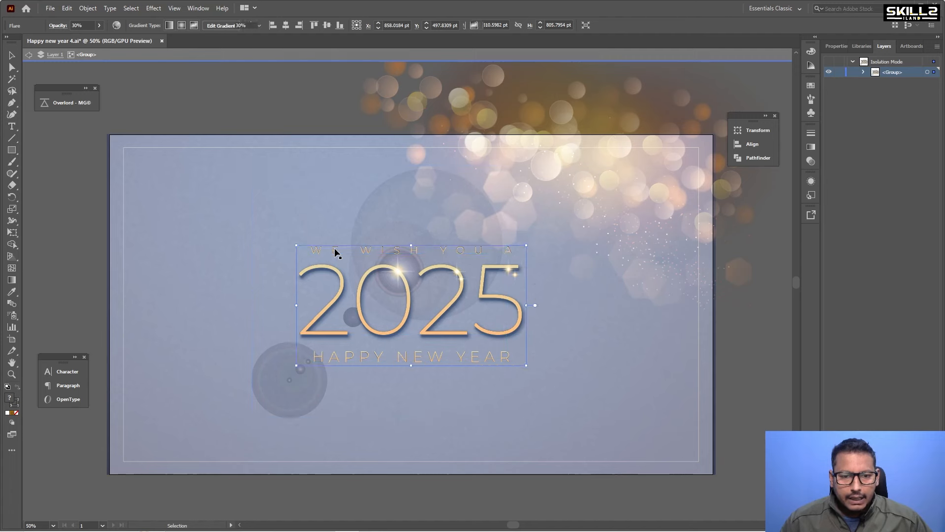
key("Delete")
double_click(335, 248)
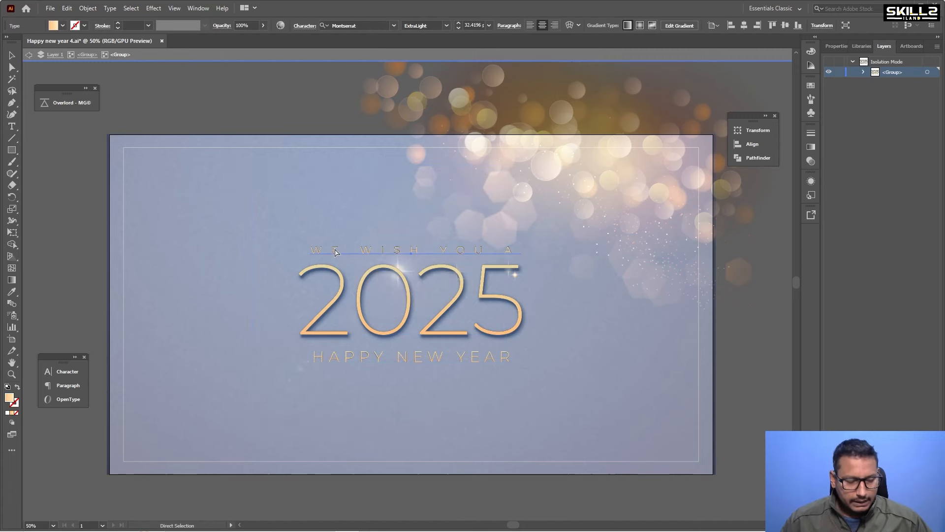
key("Delete")
key("Escape")
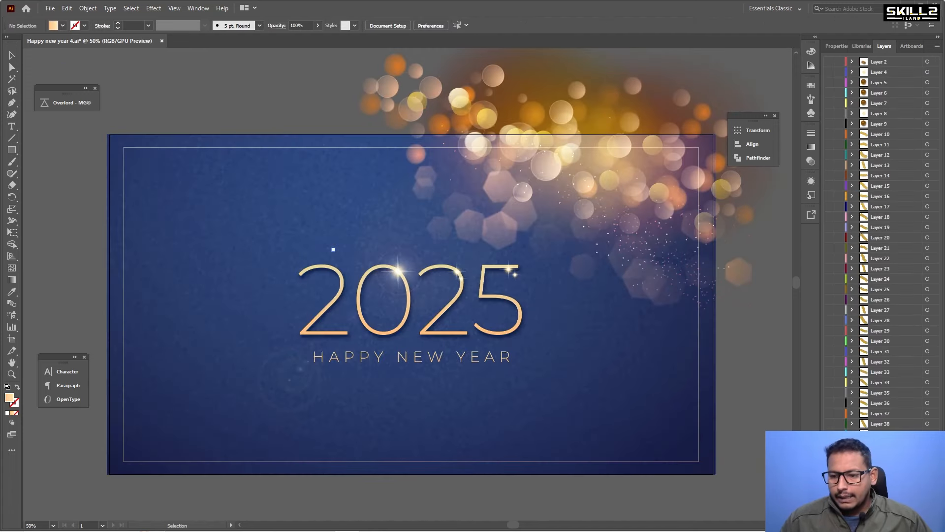
Undo the recent text deletions several times.
key("ctrl+z")
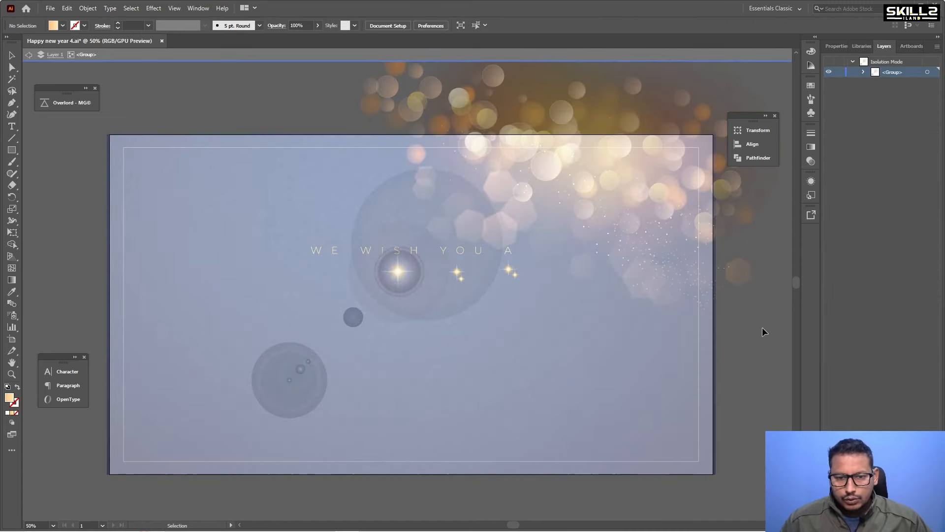
key("Escape")
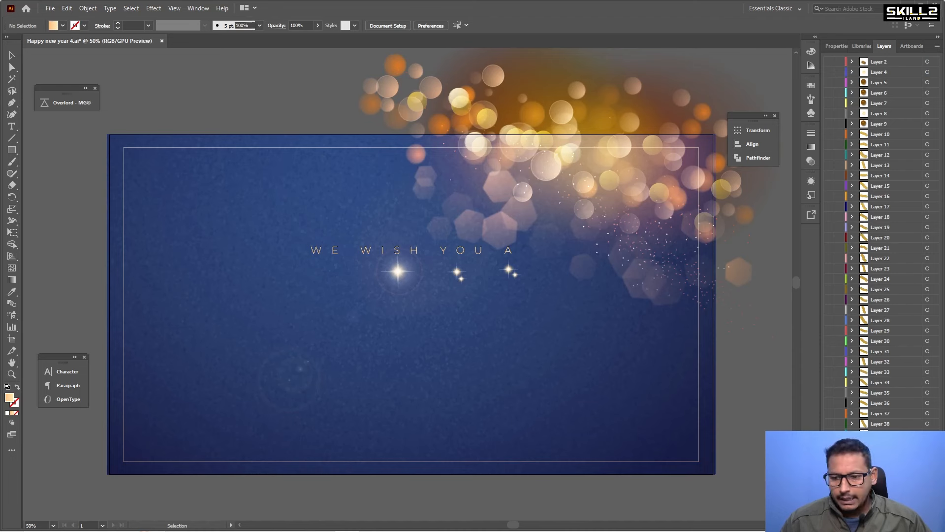
key("ctrl+z")
key("ctrl+z")
key("ctrl+z")
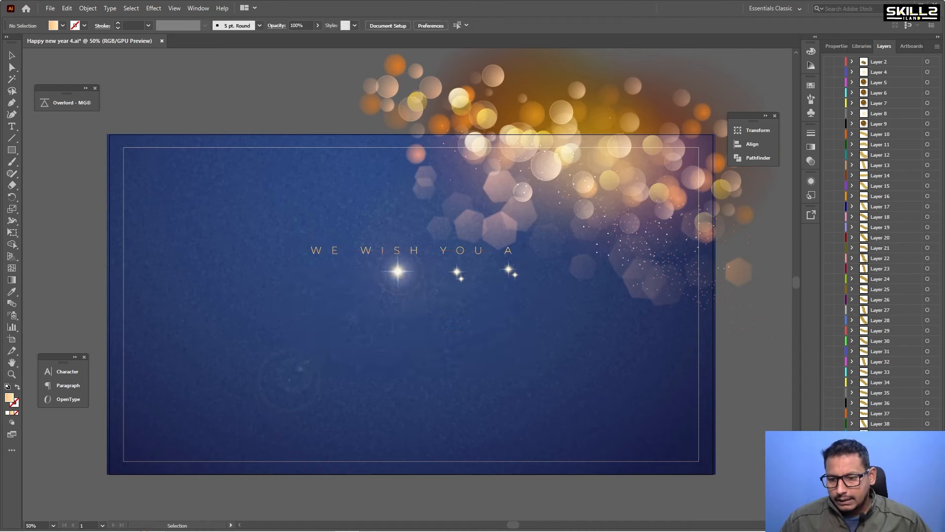
key("ctrl+z")
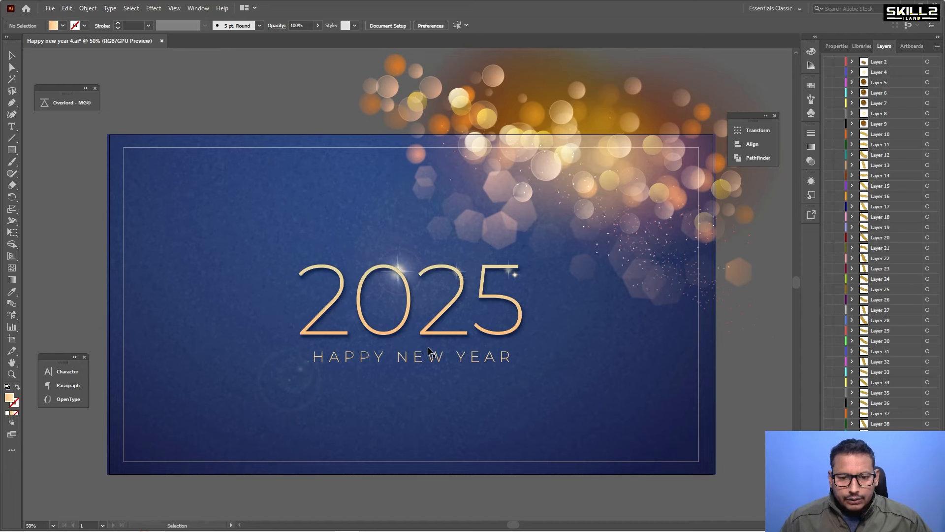
Delete the HAPPY NEW YEAR and 2025 text lines, undoing and redoing the deletions.
double_click(431, 362)
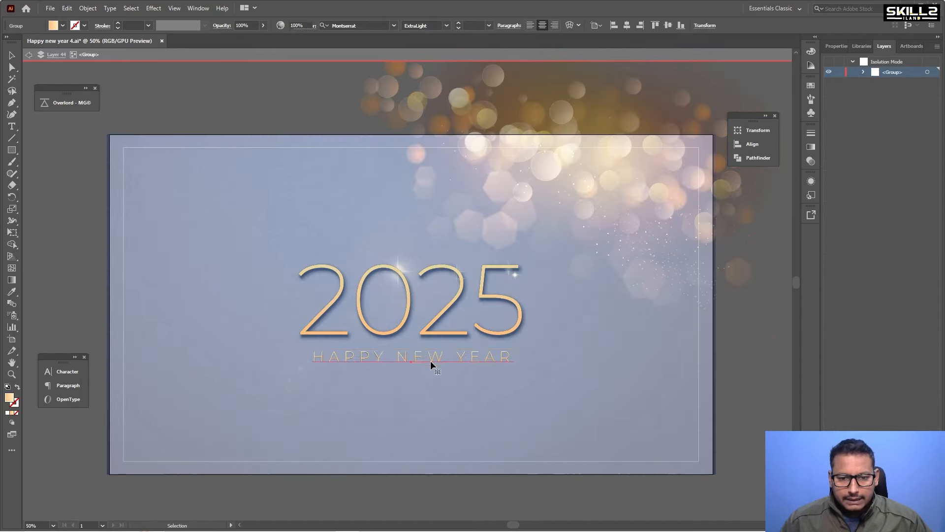
key("Delete")
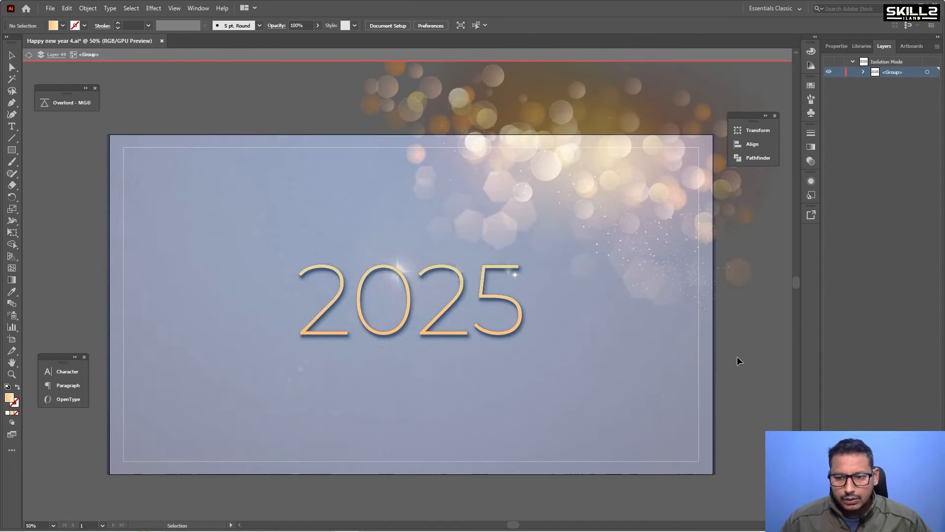
double_click(738, 356)
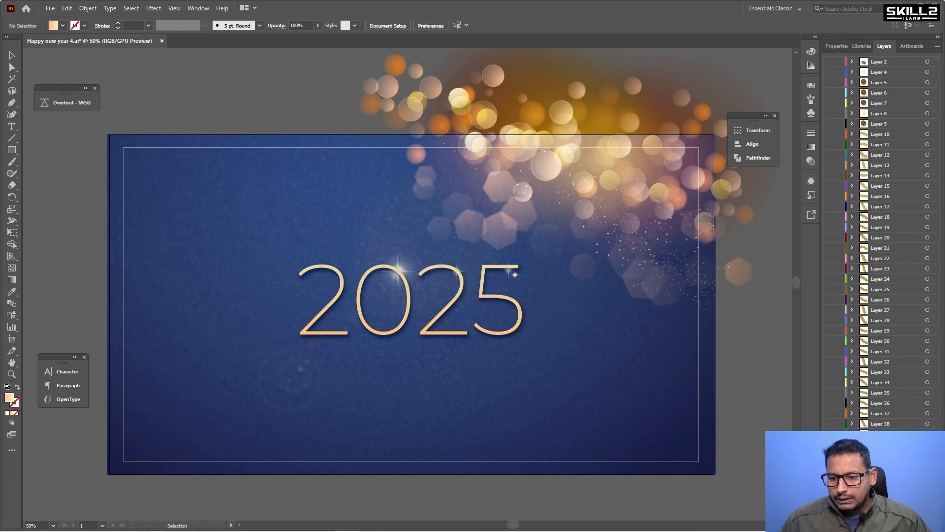
key("ctrl+z")
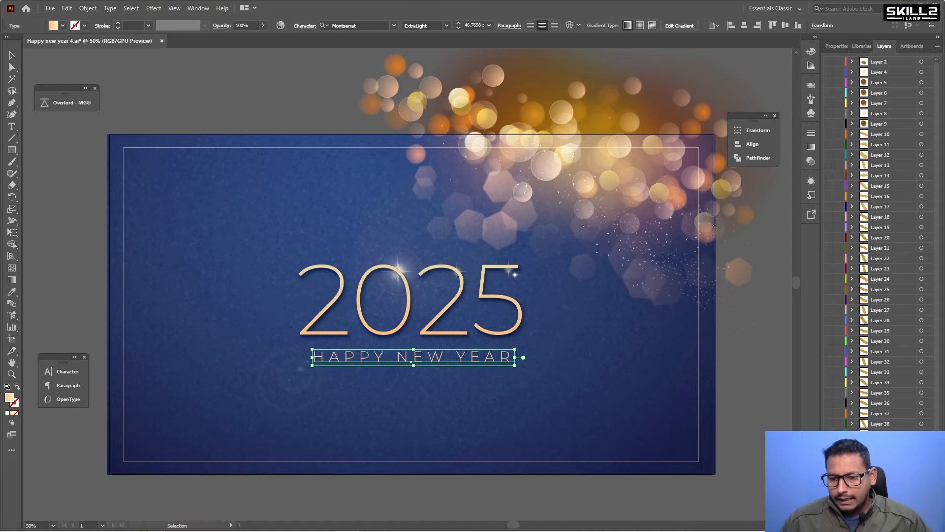
key("ctrl+shift+z")
key("ctrl+shift+z")
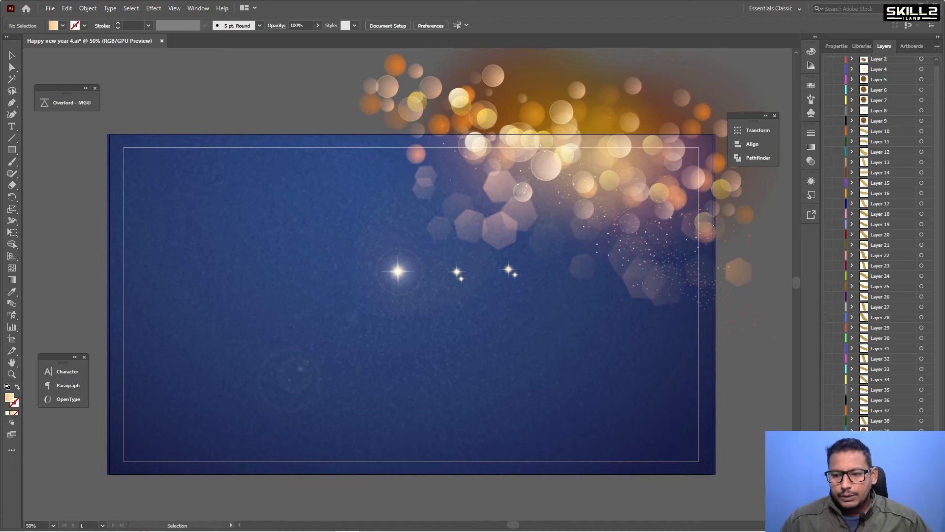
Cut one hexagon bokeh shape out of the nested bokeh group and paste it in front outside the group.
left_click(547, 171)
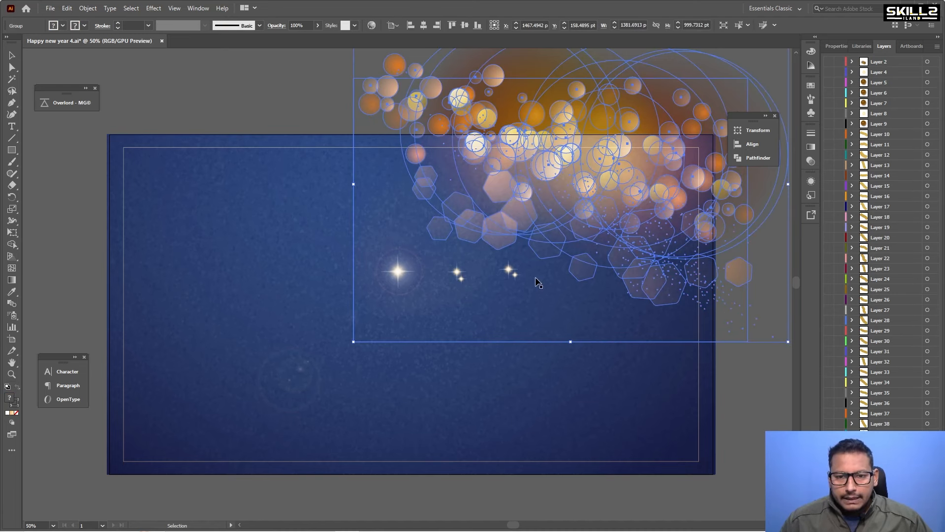
left_click(779, 293)
scroll(780, 293, "up", 1)
key("v")
left_click(390, 202)
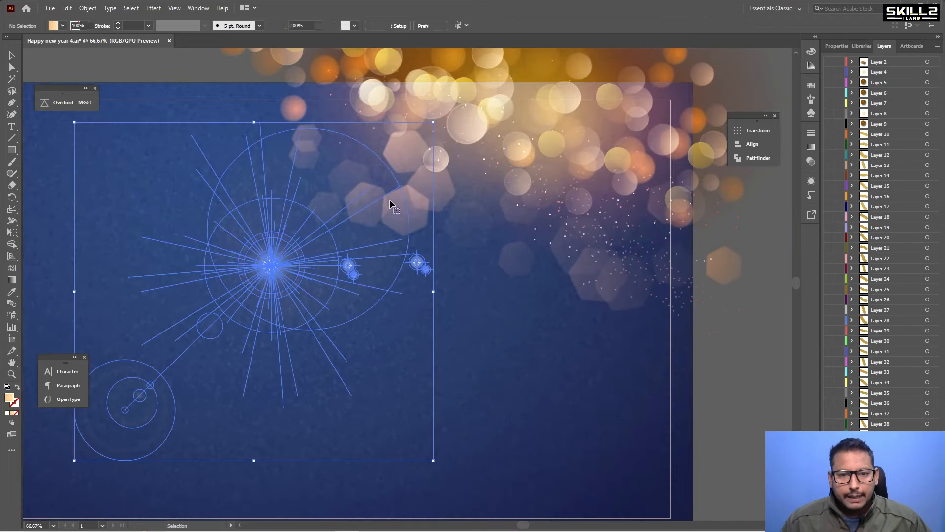
double_click(414, 211)
double_click(412, 207)
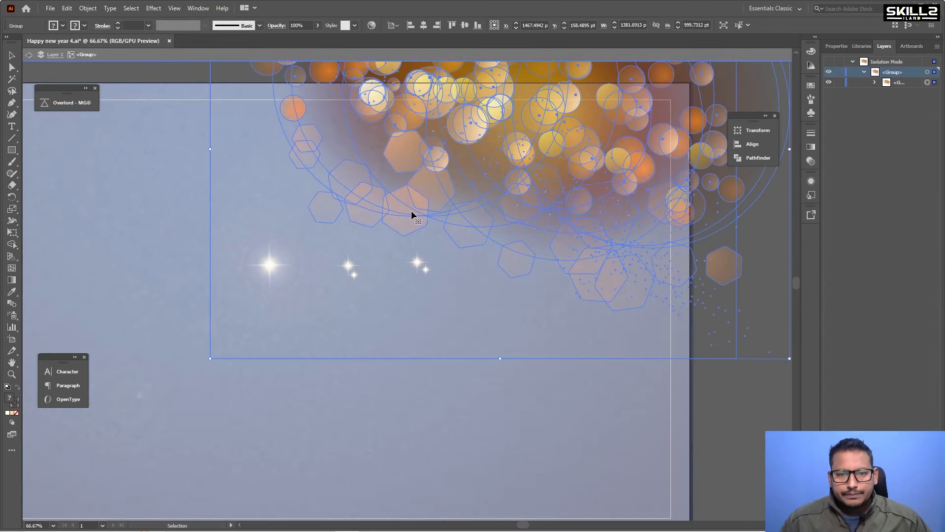
double_click(410, 212)
double_click(410, 213)
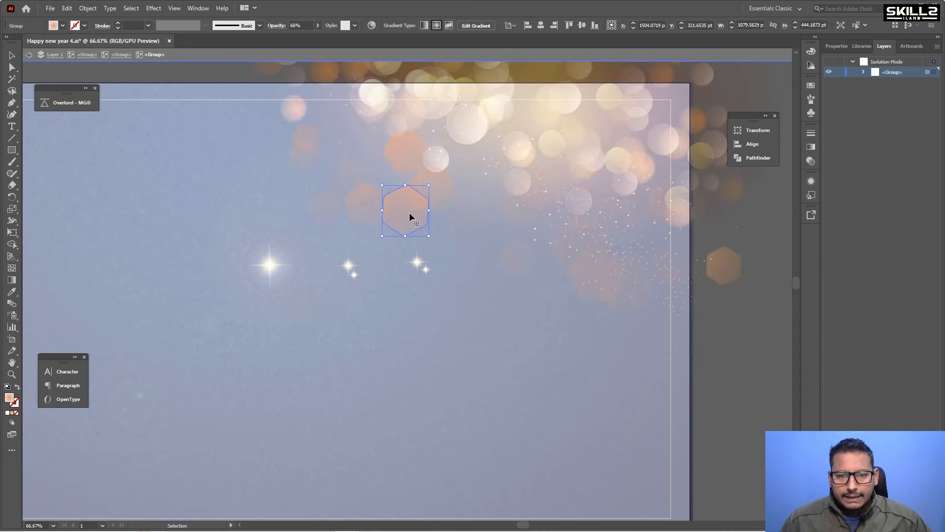
key("a")
key("ctrl+x")
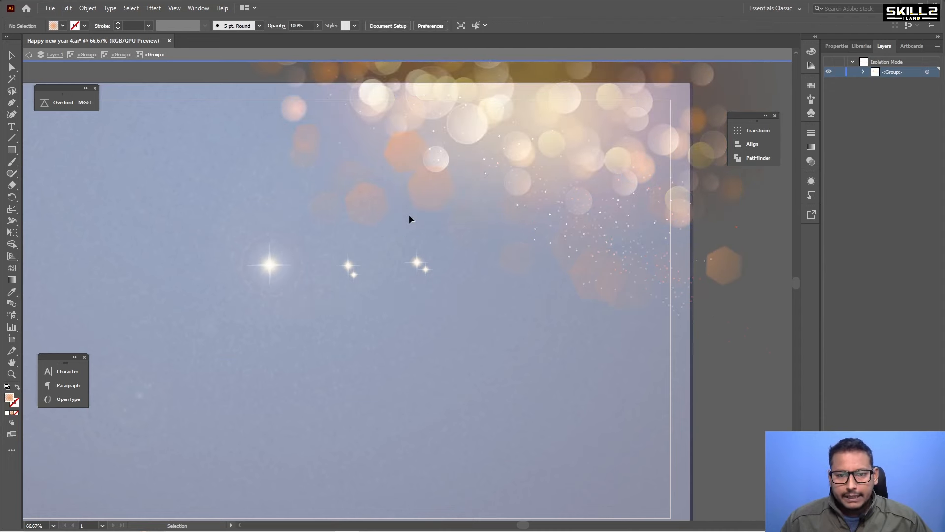
double_click(723, 307)
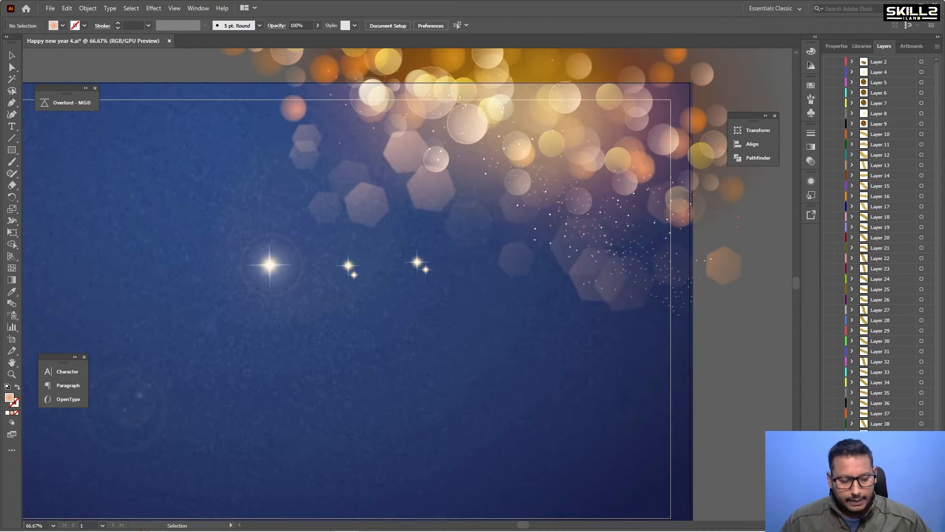
key("ctrl+f")
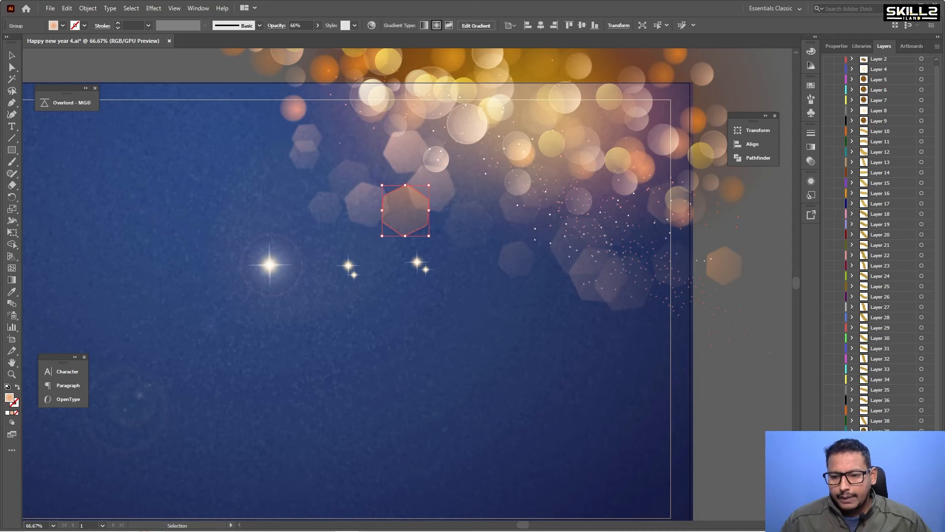
Drill into the nested bokeh groups and delete one golden bokeh circle in the upper cluster.
left_click(463, 131)
double_click(471, 134)
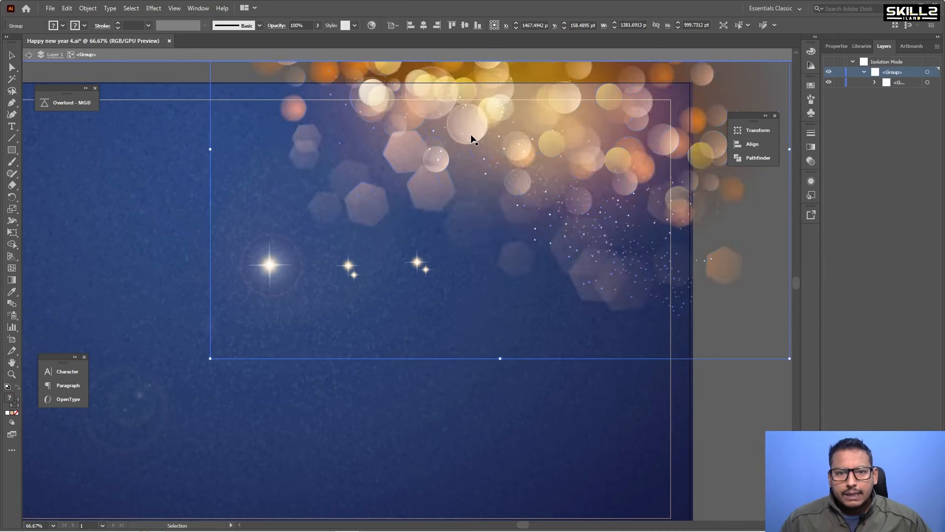
double_click(463, 138)
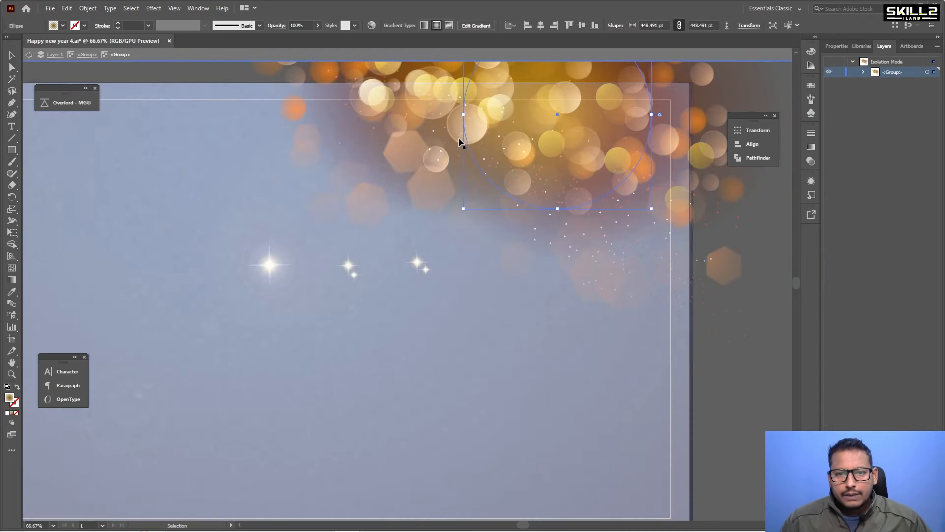
left_click(454, 136)
left_click(548, 150)
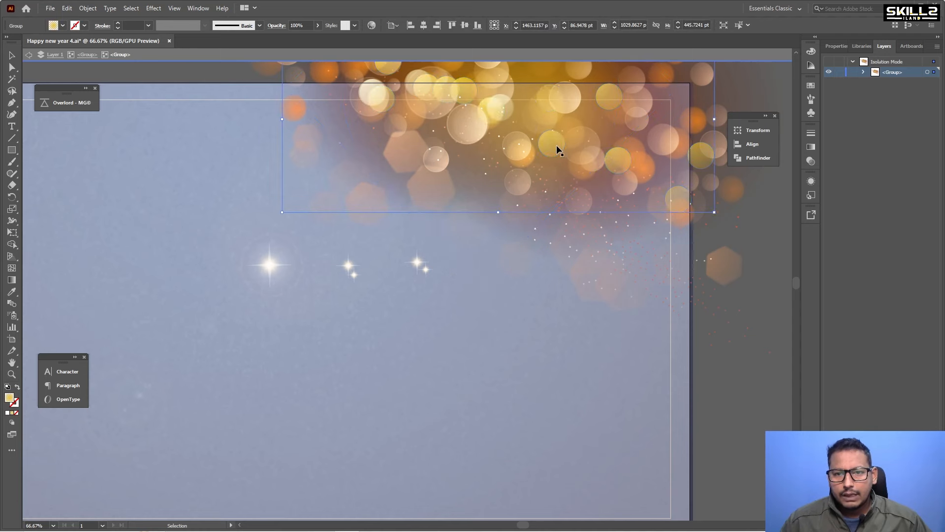
double_click(556, 145)
left_click(753, 264)
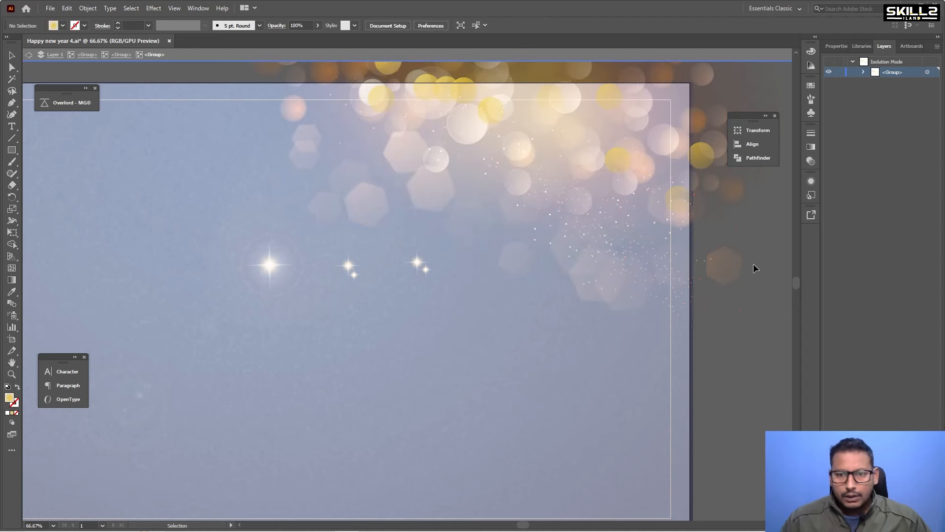
double_click(743, 326)
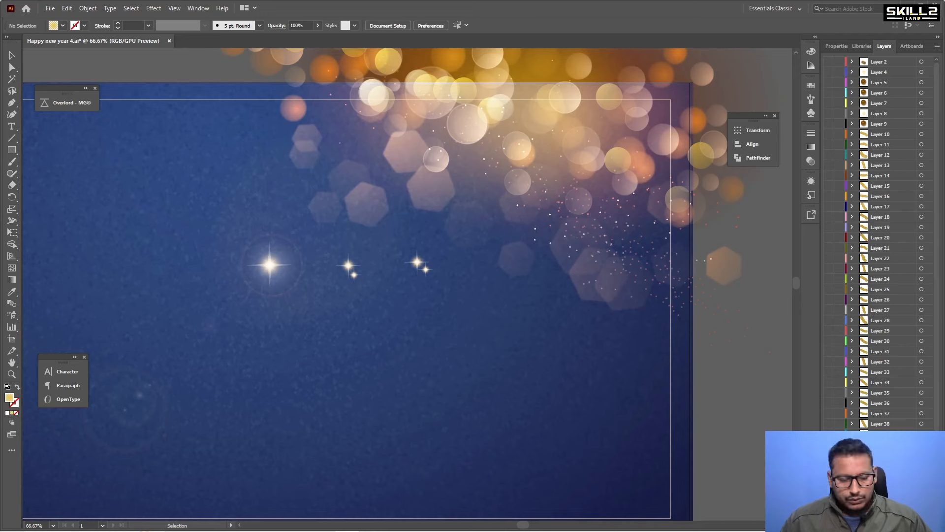
left_click(557, 147)
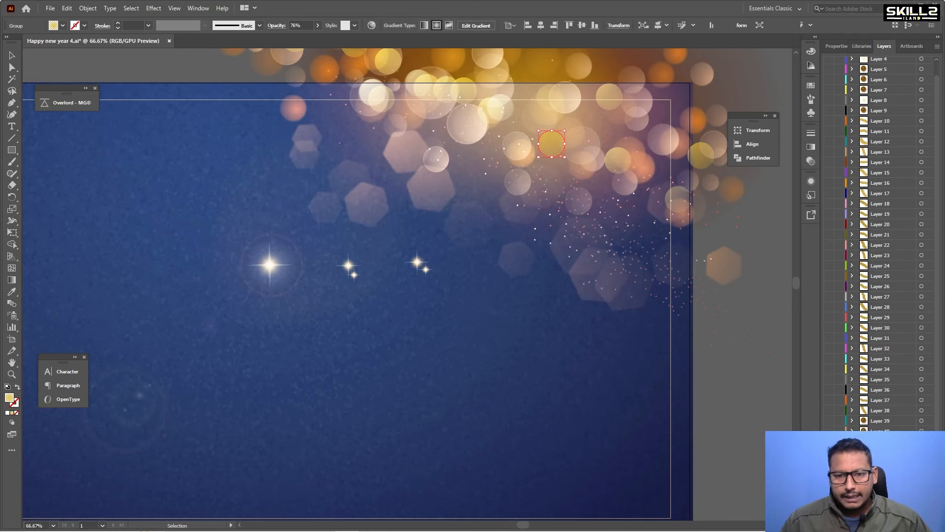
key("Delete")
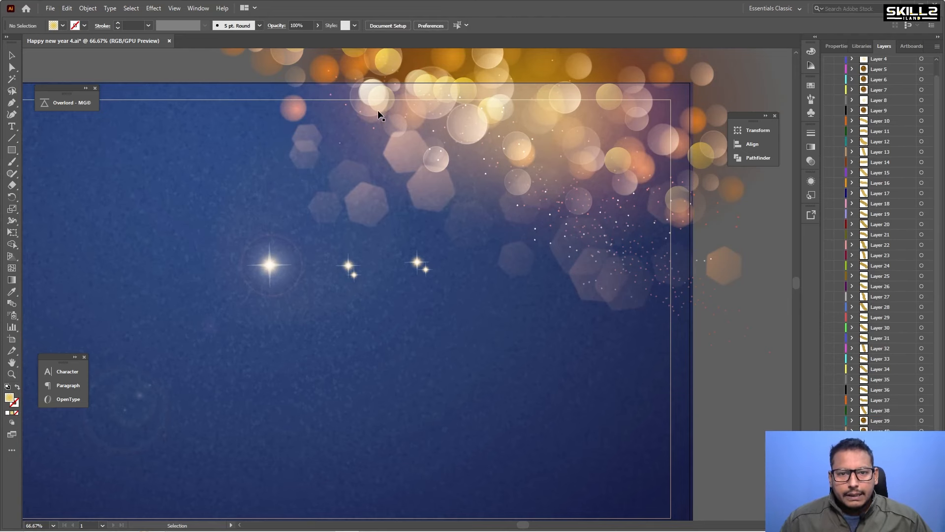
Examine the nested bokeh groups in isolation mode, selecting individual circles near the top edge.
double_click(415, 112)
double_click(425, 120)
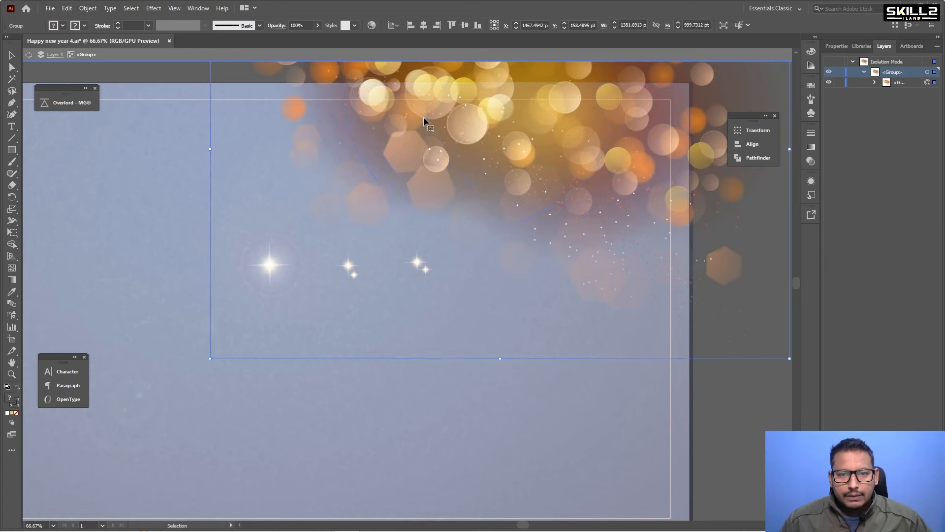
left_click_drag(426, 116, 598, 179)
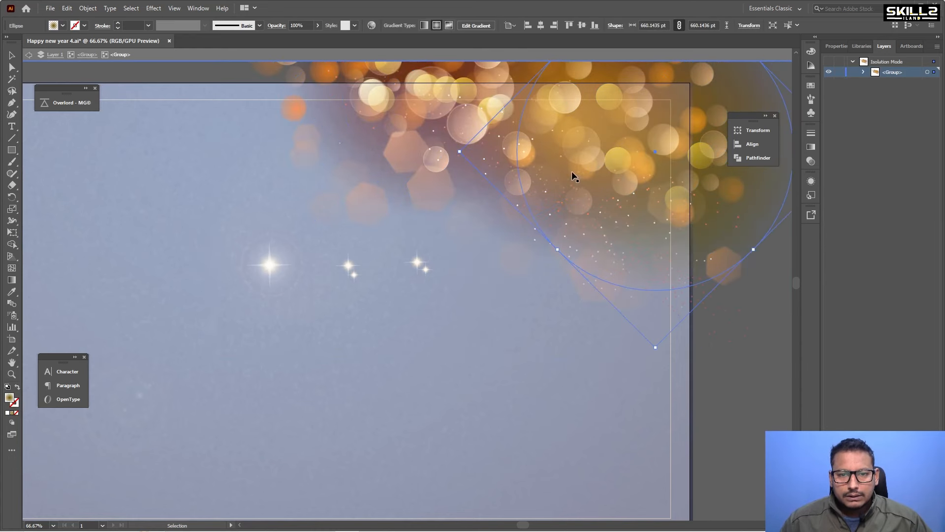
left_click_drag(420, 114, 568, 132)
left_click_drag(423, 103, 585, 125)
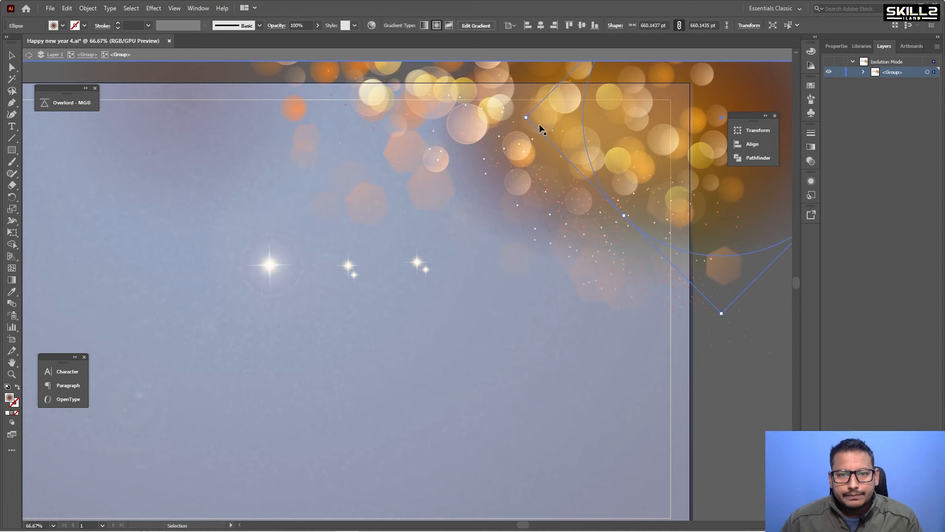
double_click(430, 113)
left_click(421, 113)
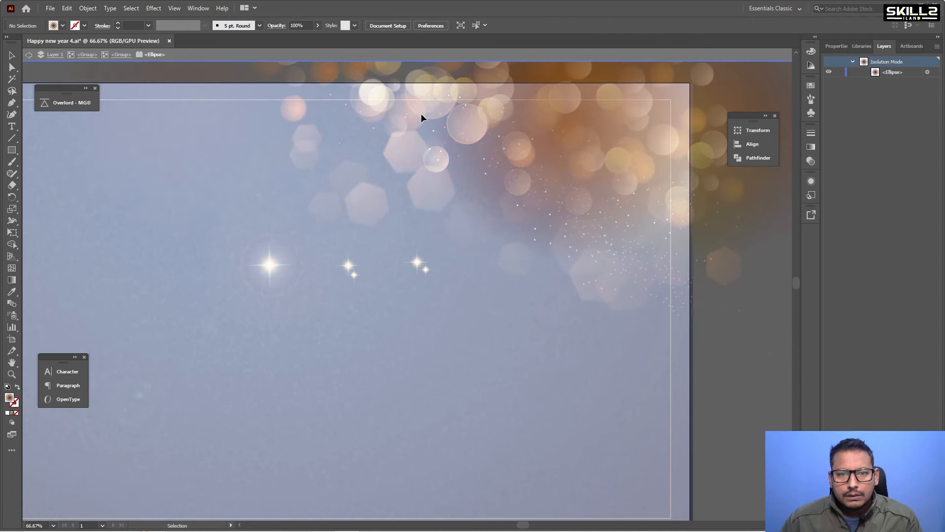
left_click(121, 55)
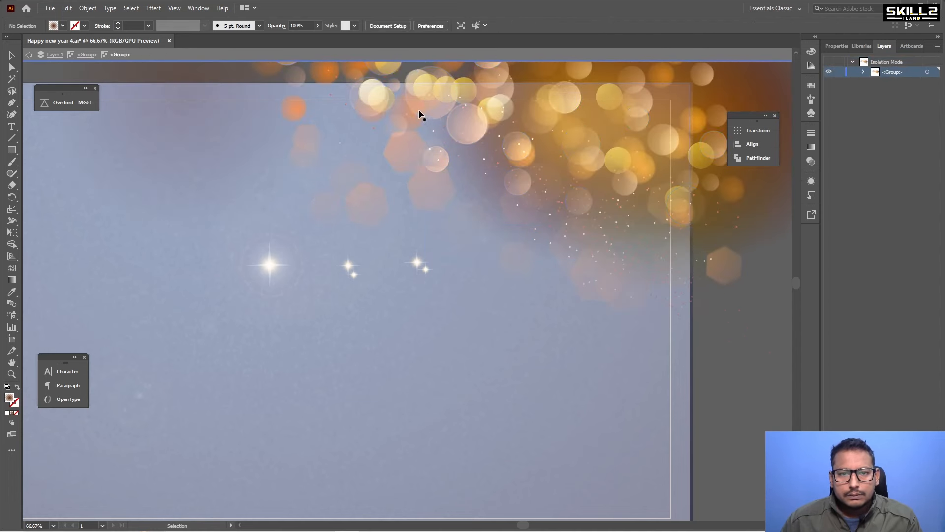
double_click(424, 113)
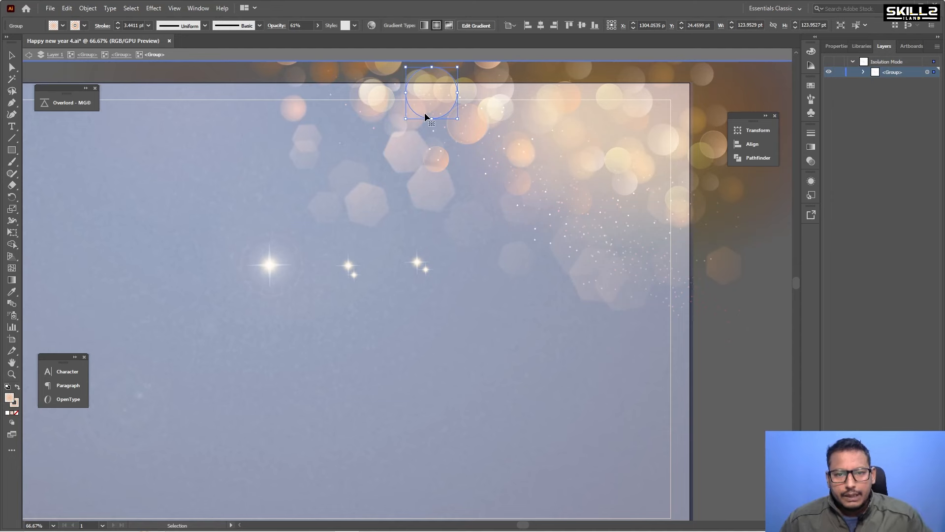
left_click(598, 176)
double_click(710, 310)
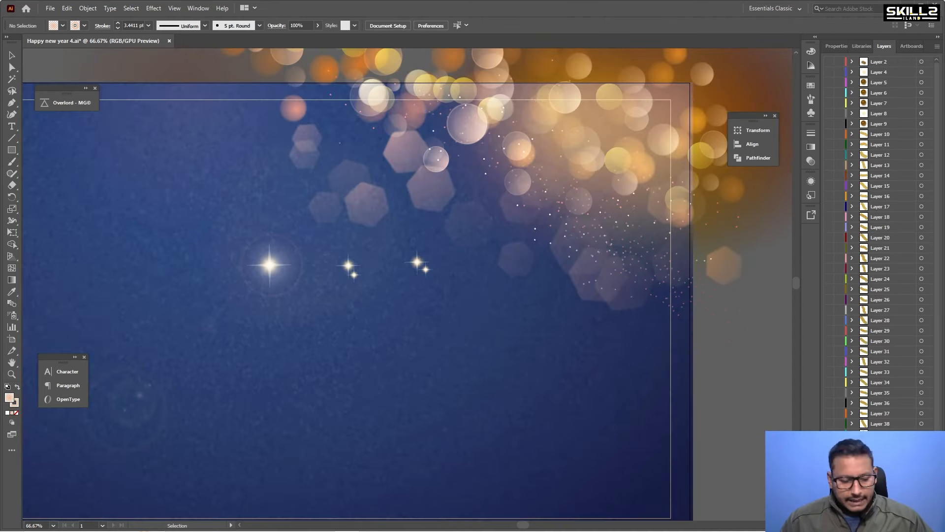
Undo the last change and delete the selected bokeh circle near the artboard's top edge.
key("ctrl+z")
scroll(881, 242, "down", 1)
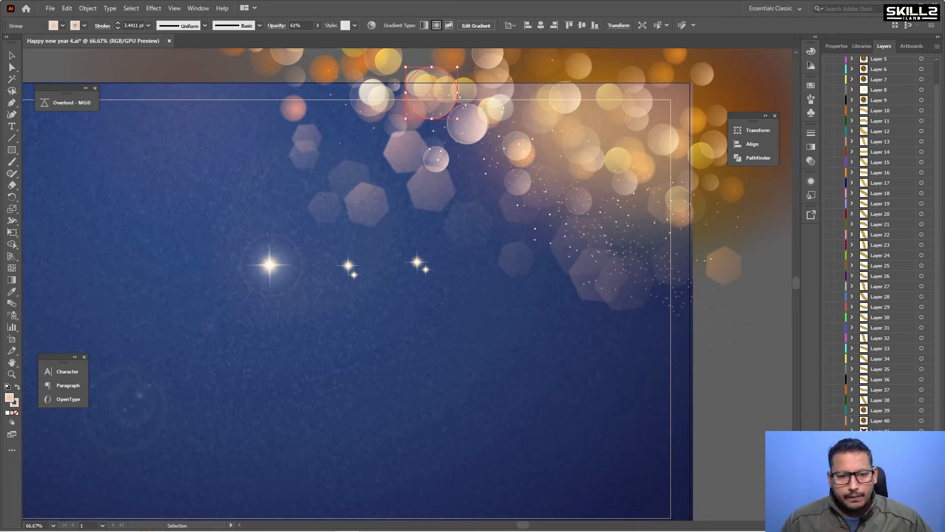
key("Delete")
scroll(427, 199, "down", 1)
scroll(458, 71, "up", 3)
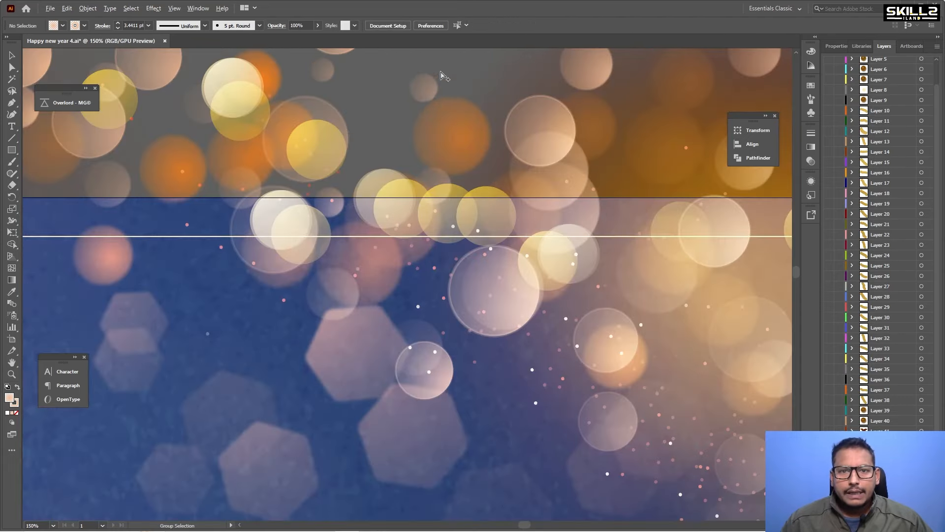
Delete an orange bokeh circle above the artboard inside its group and undo the deletion.
double_click(439, 117)
left_click(416, 126)
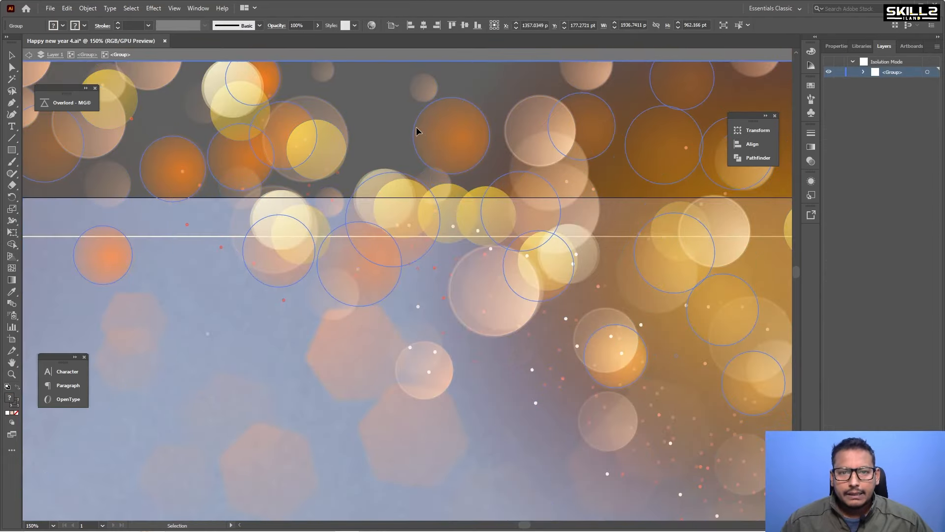
double_click(431, 125)
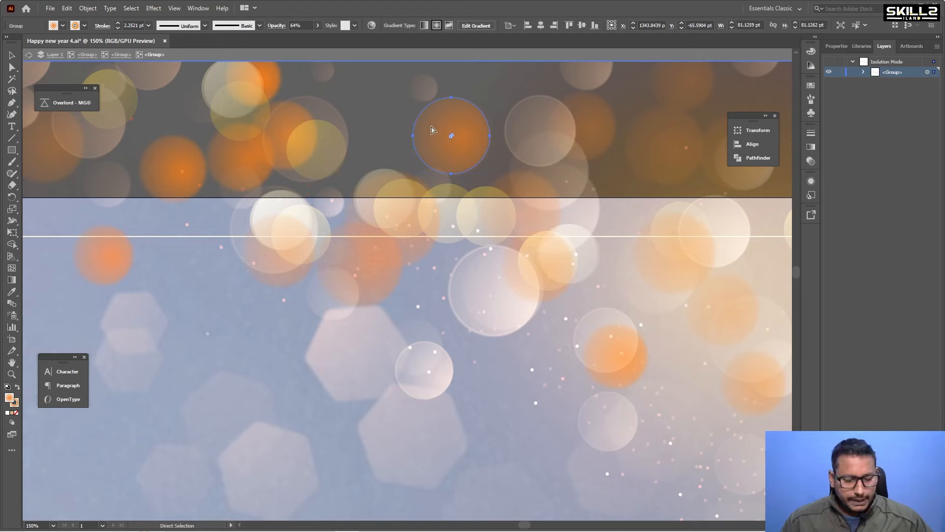
key("Delete")
key("Escape")
scroll(377, 129, "down", 3)
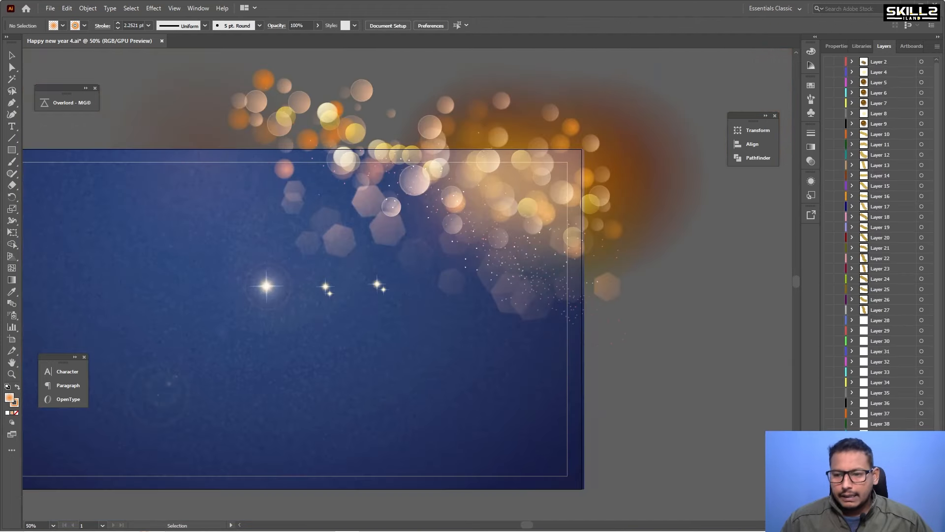
key("ctrl+z")
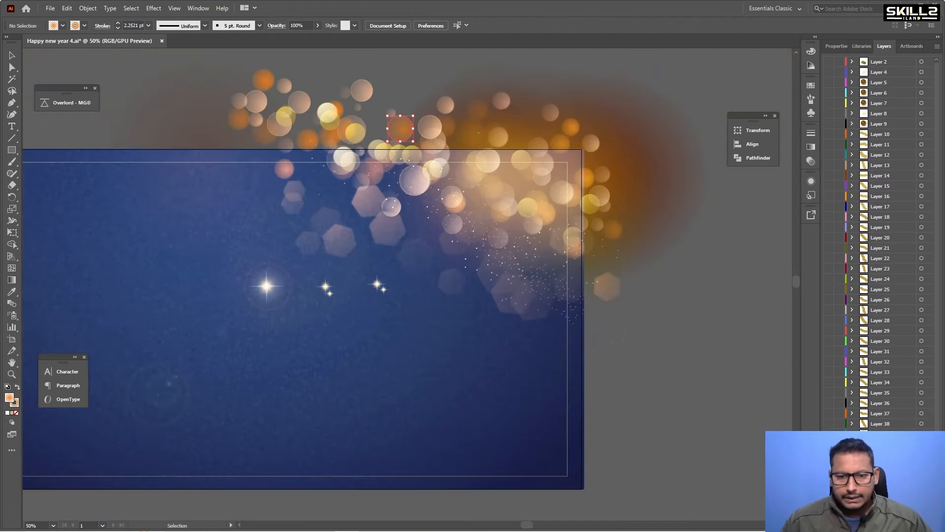
Select and delete the star lens-flare group on the left side of the card.
left_click(702, 295)
scroll(702, 275, "down", 1)
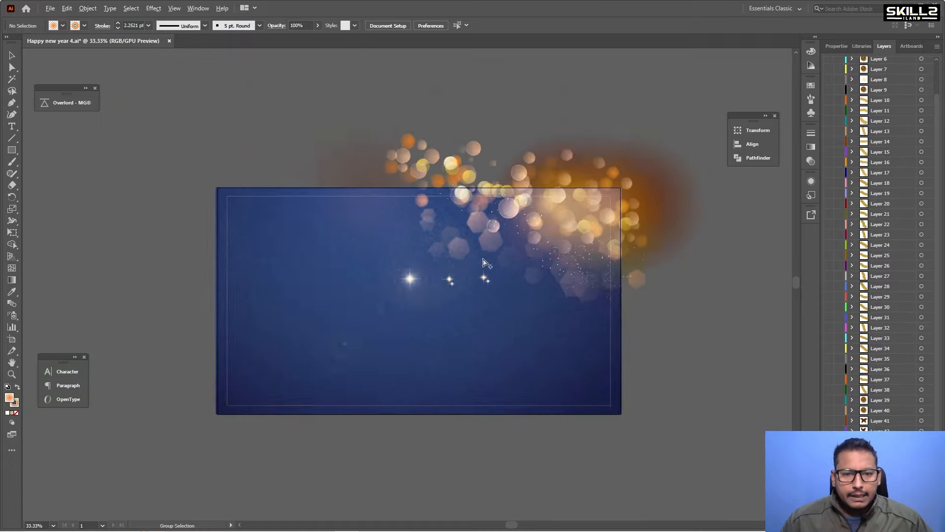
scroll(438, 262, "up", 3)
double_click(355, 316)
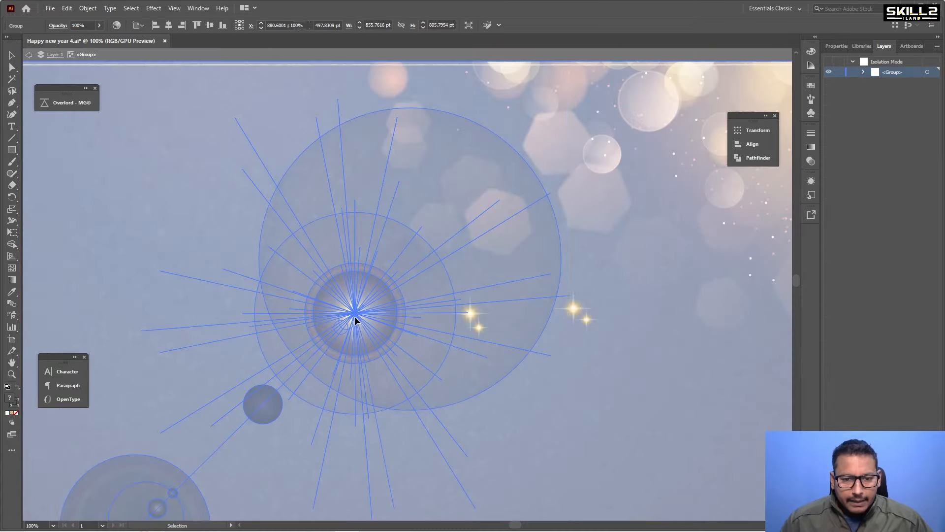
scroll(321, 257, "down", 1)
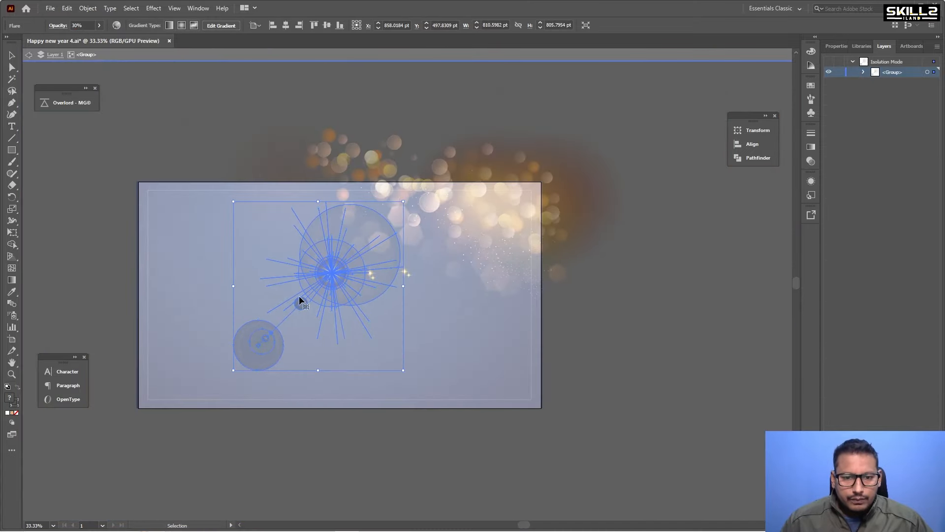
double_click(642, 297)
left_click(332, 272)
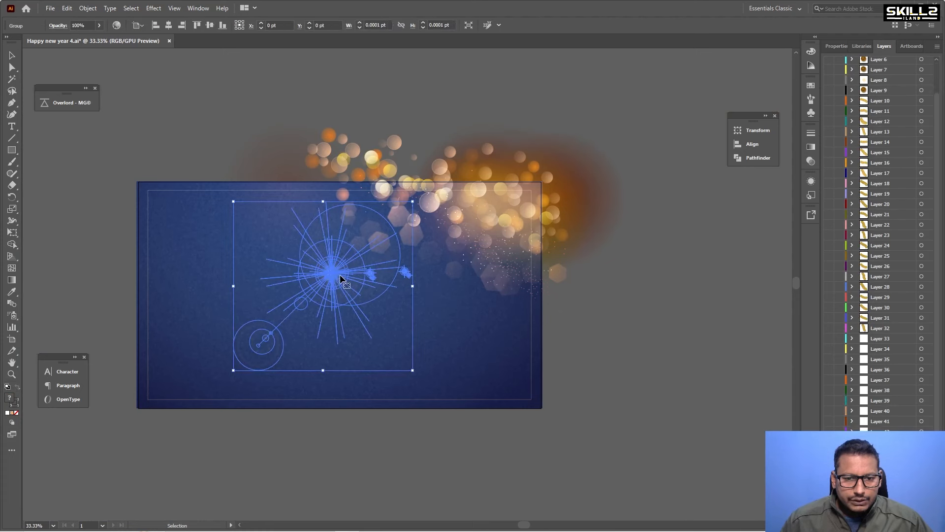
key("a")
key("ctrl+shift+a")
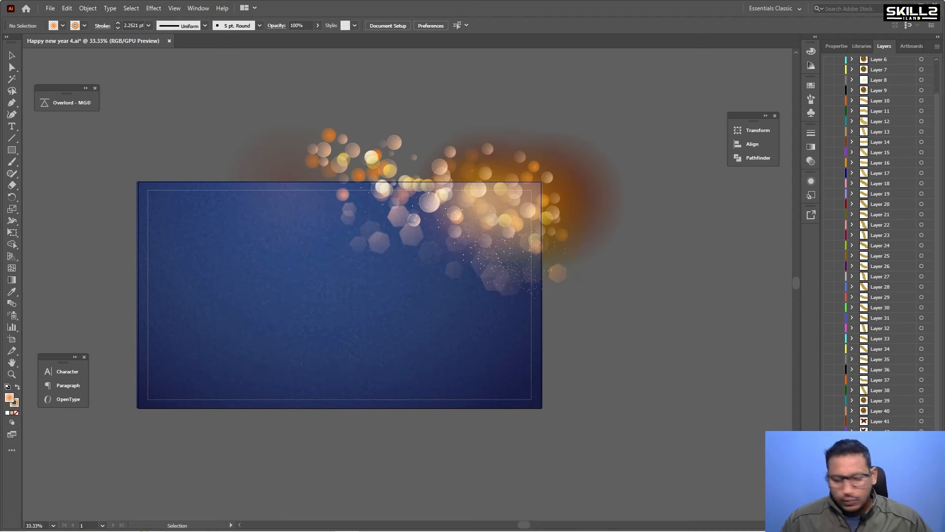
key("ctrl+z")
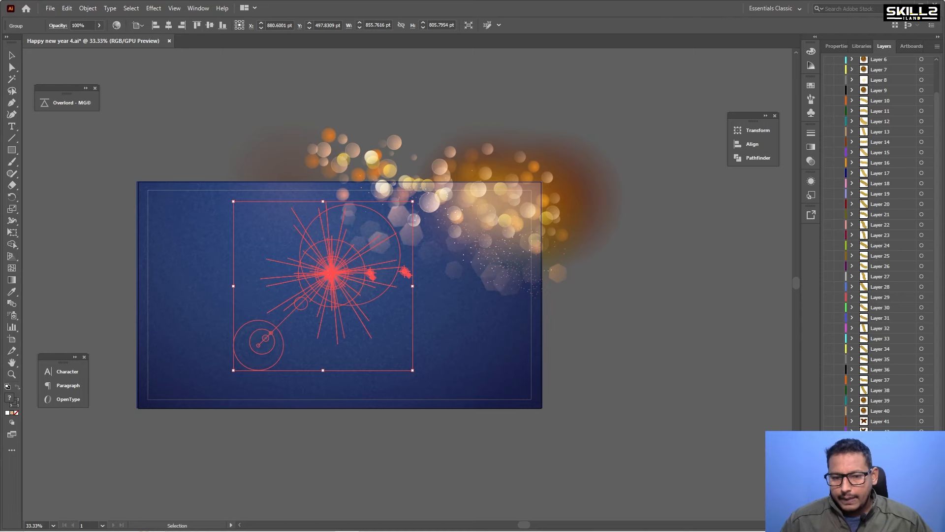
key("Delete")
Delete the entire bokeh cluster group along the card's top edge.
scroll(466, 145, "down", 1)
scroll(468, 162, "up", 1)
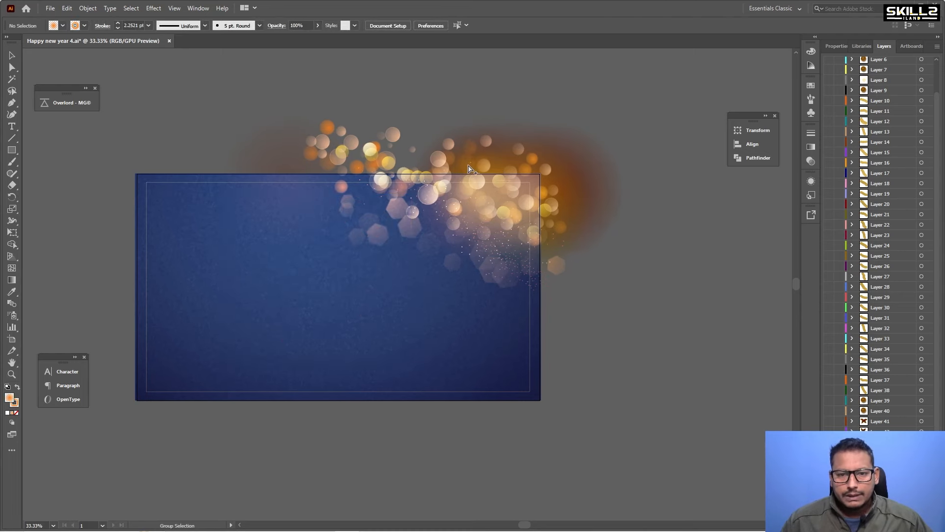
left_click(480, 169)
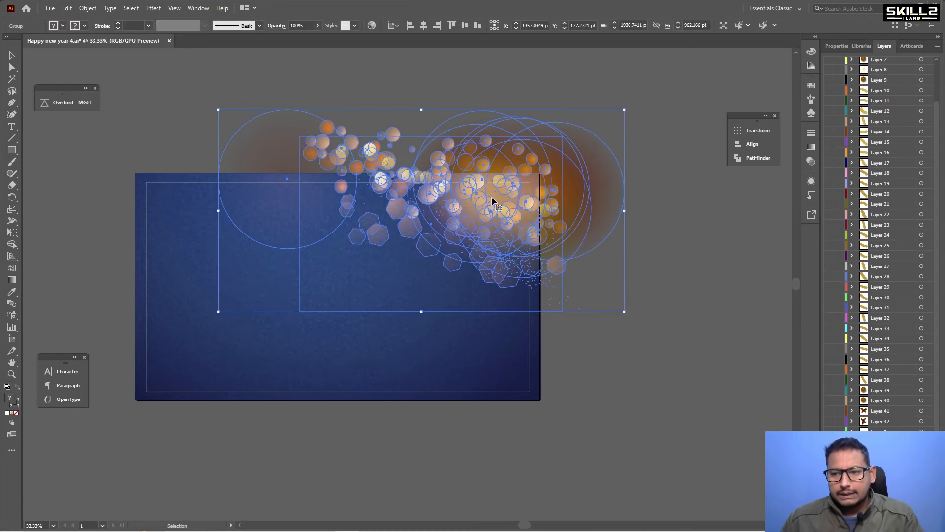
key("Delete")
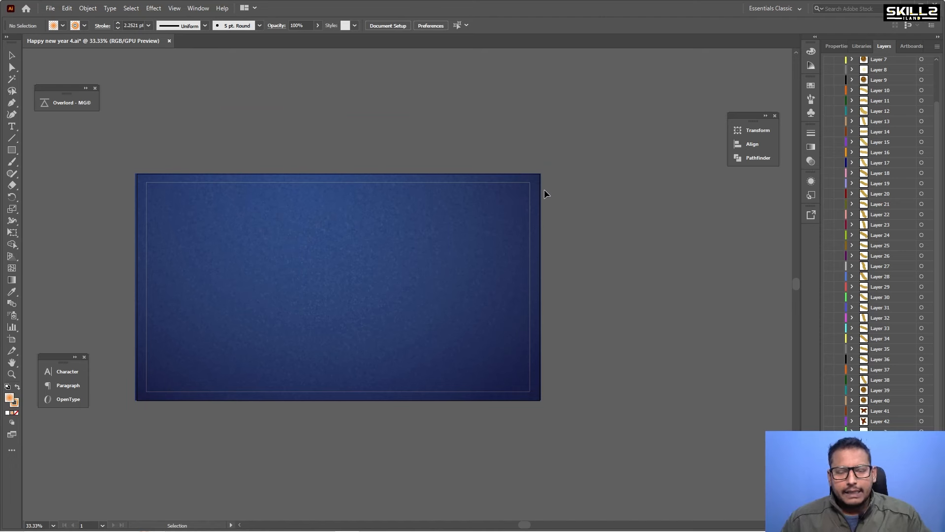
Delete the thin border rectangle inset inside the artboard, undoing and redoing the deletion.
left_click(334, 213)
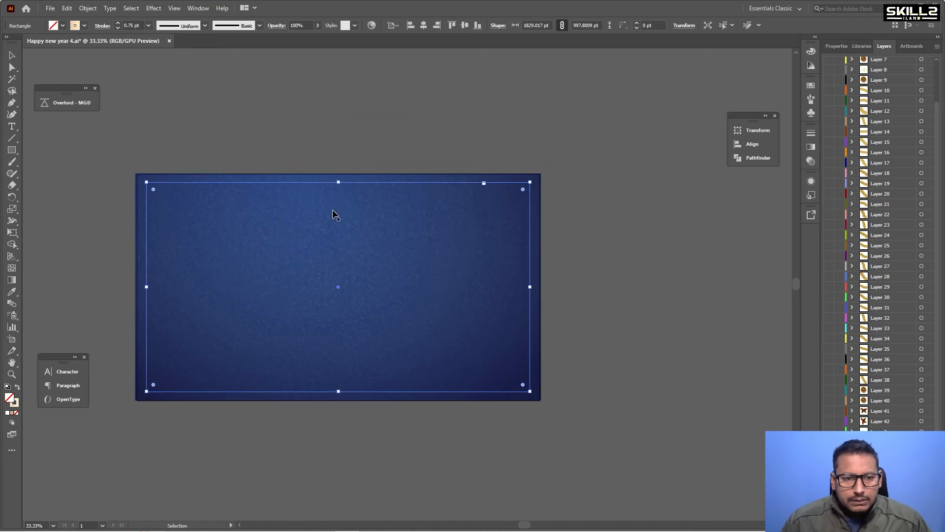
key("Delete")
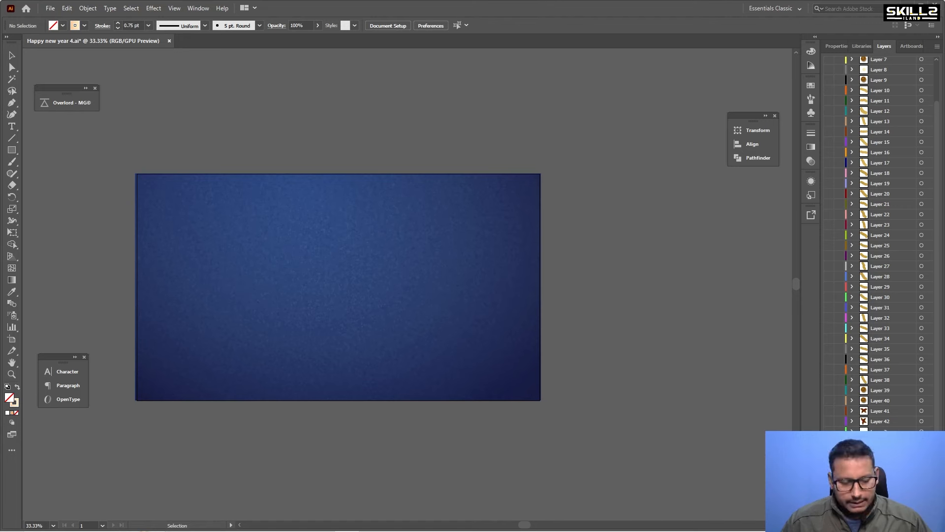
key("ctrl+z")
key("Delete")
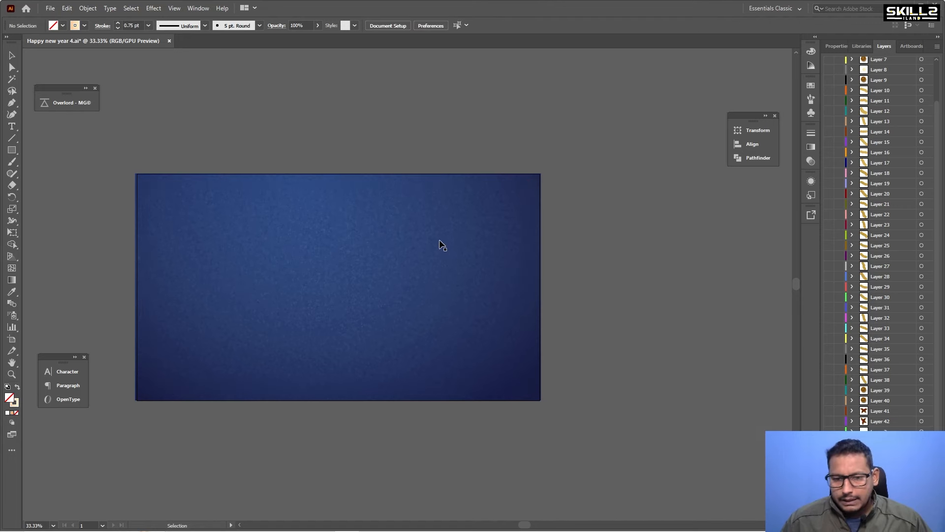
scroll(441, 254, "down", 1)
left_click(444, 276)
left_click_drag(497, 325, 597, 412)
key("ctrl+z")
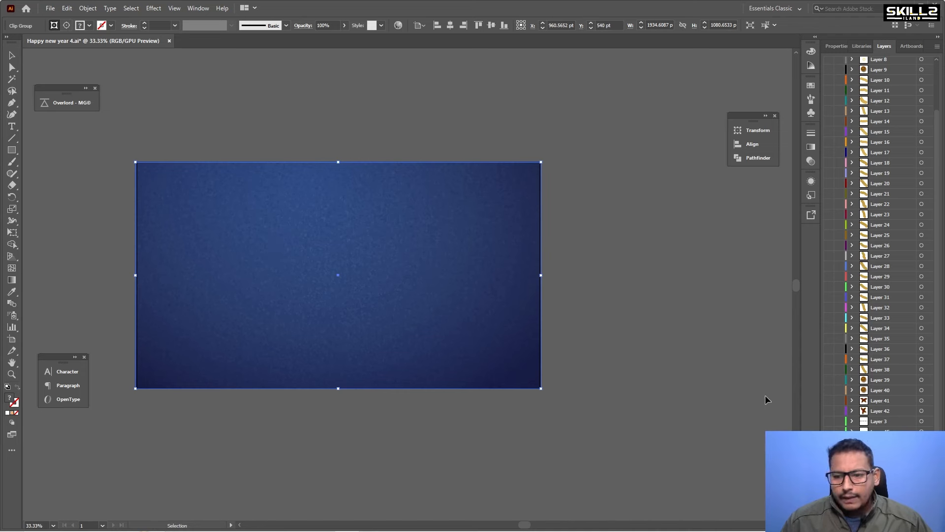
Make all layers visible again so the card's decorations and text reappear.
key("ctrl+a")
left_click(603, 243)
left_click_drag(432, 239, 617, 363)
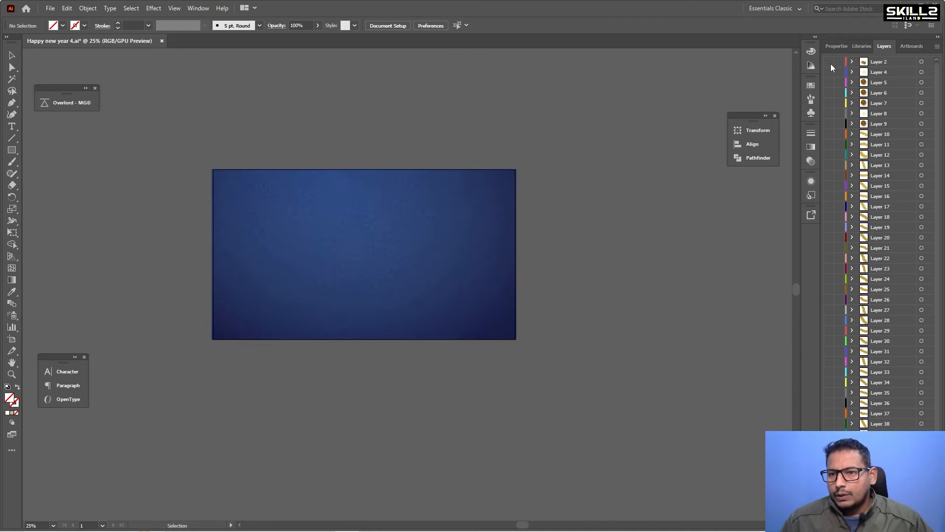
left_click_drag(830, 63, 832, 393)
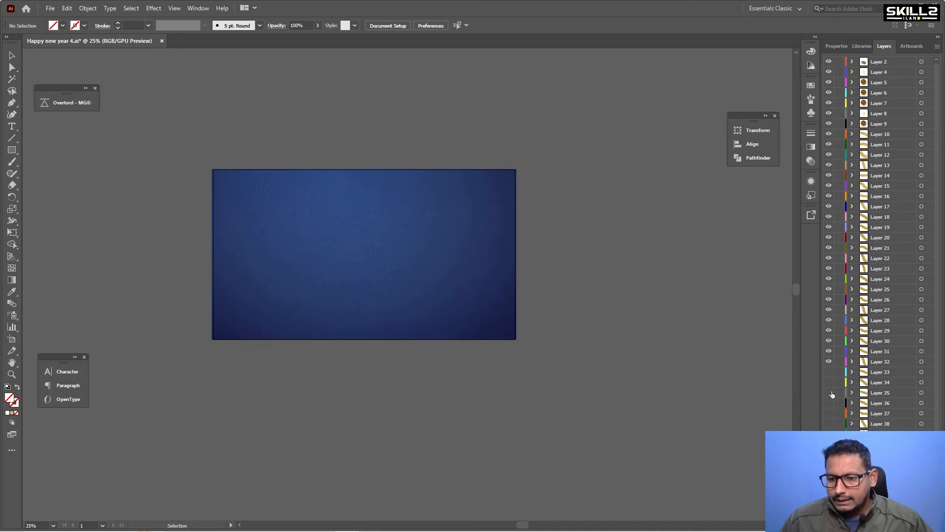
left_click_drag(831, 510, 831, 518)
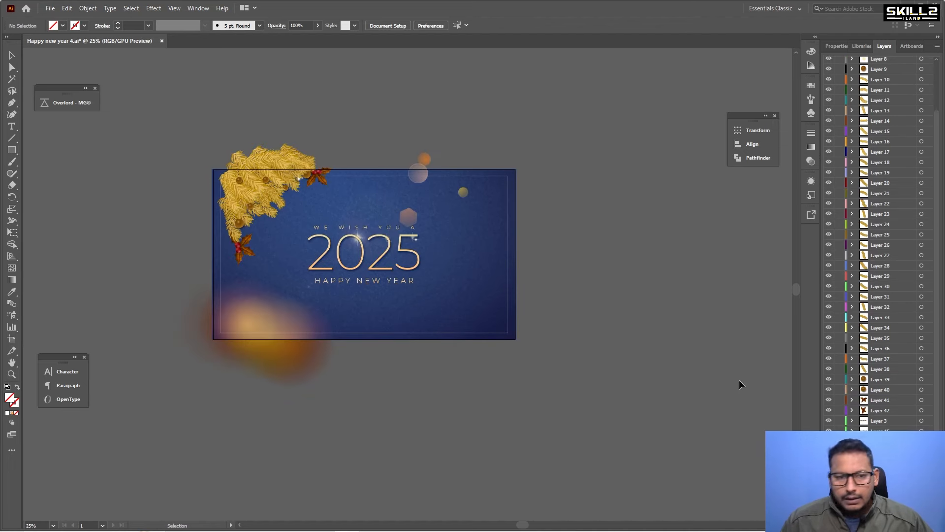
Enlarge the artboard to about 3049 × 1715 pt so it surrounds the whole card and its decorations, and save the file.
scroll(242, 193, "up", 1)
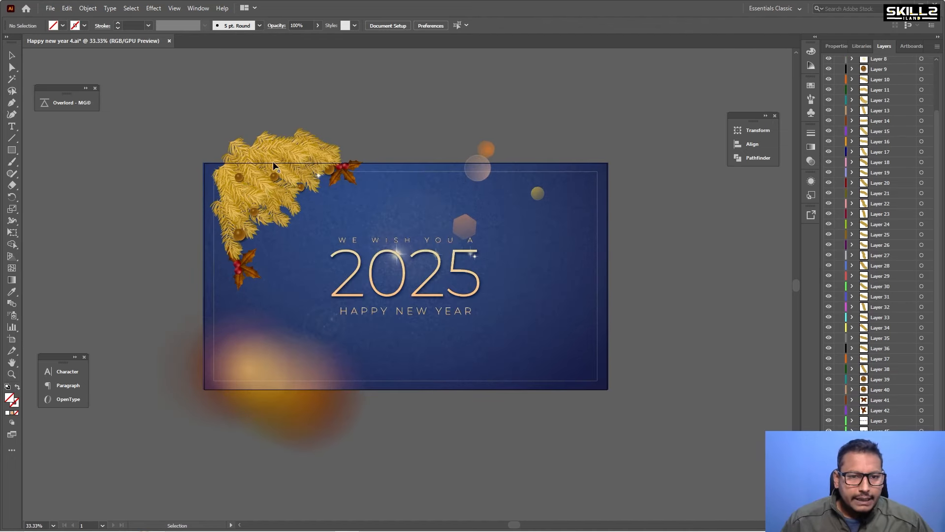
left_click(12, 339)
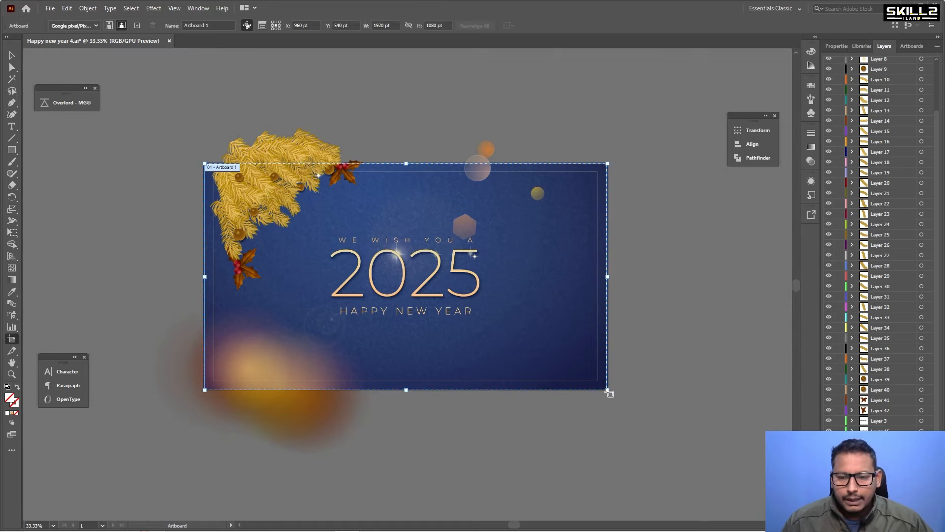
left_click_drag(609, 392, 645, 458)
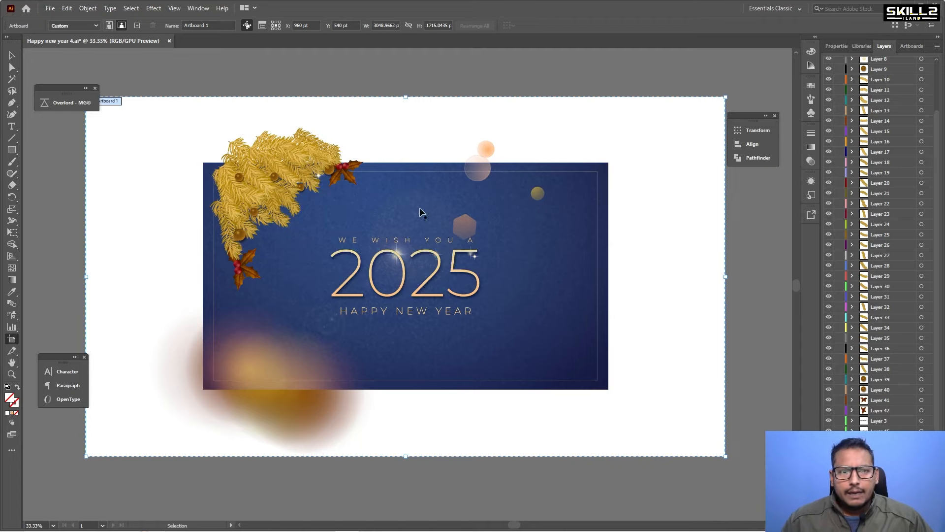
key("ctrl+s")
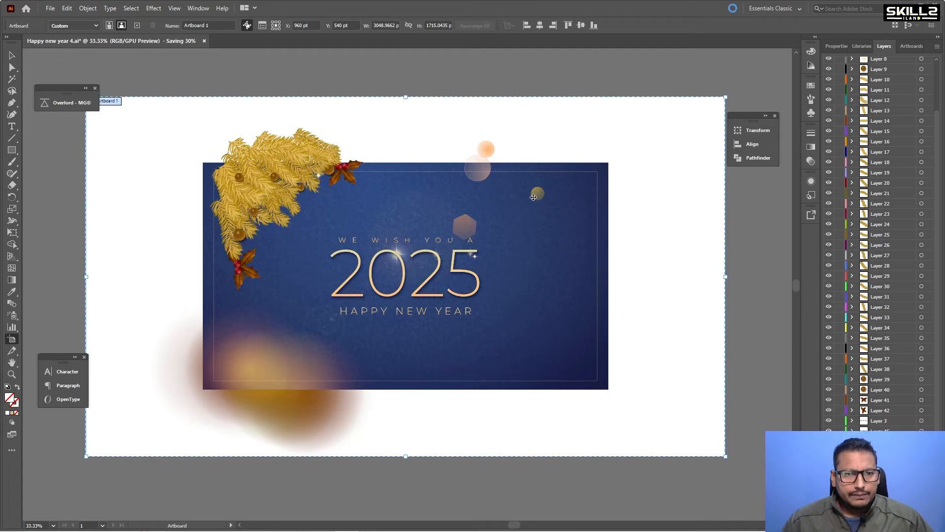
mouse_move(355, 529)
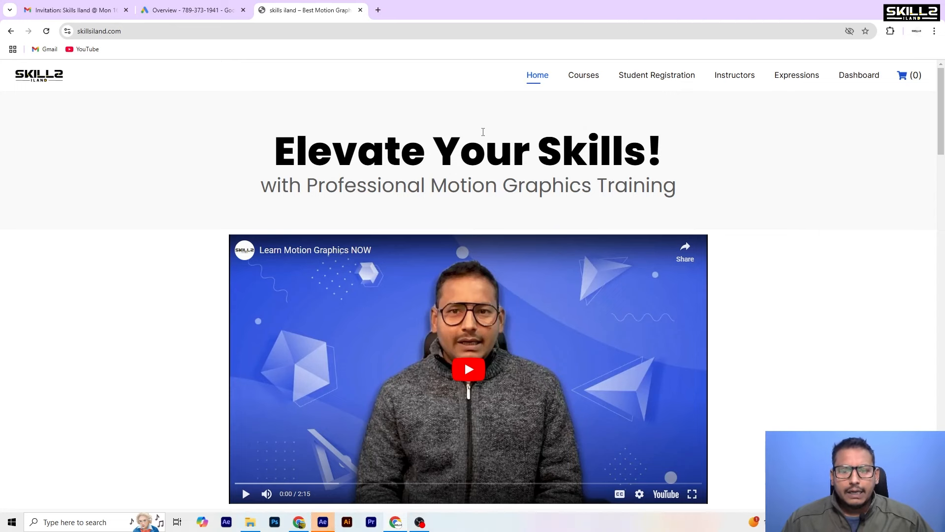
Switch to the browser and open the Transform Your Creativity into Motion with After Effects course page on skillsiland.com.
scroll(482, 132, "down", 3)
scroll(483, 133, "down", 15)
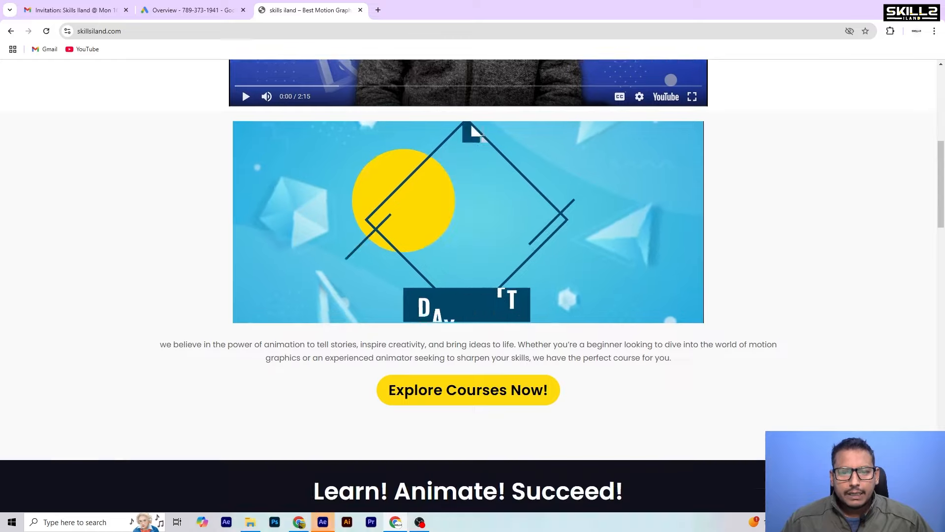
scroll(483, 137, "down", 5)
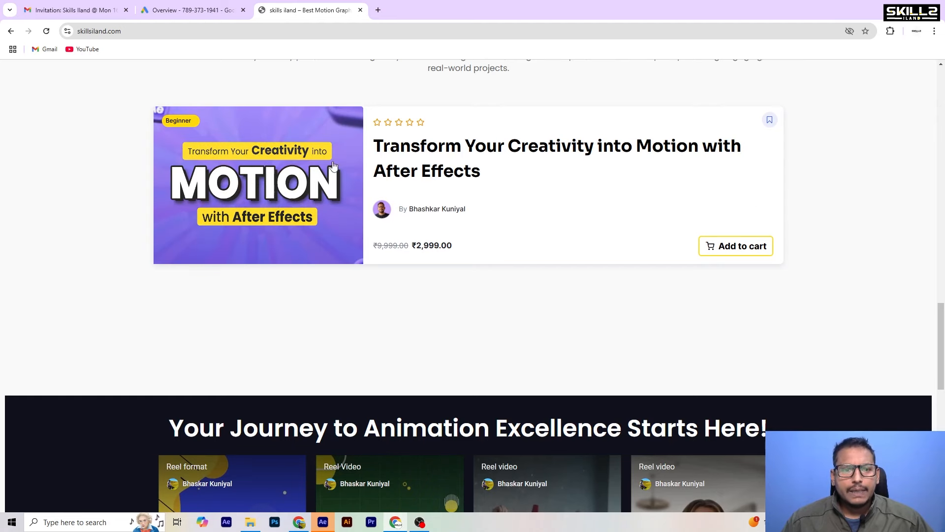
left_click(311, 196)
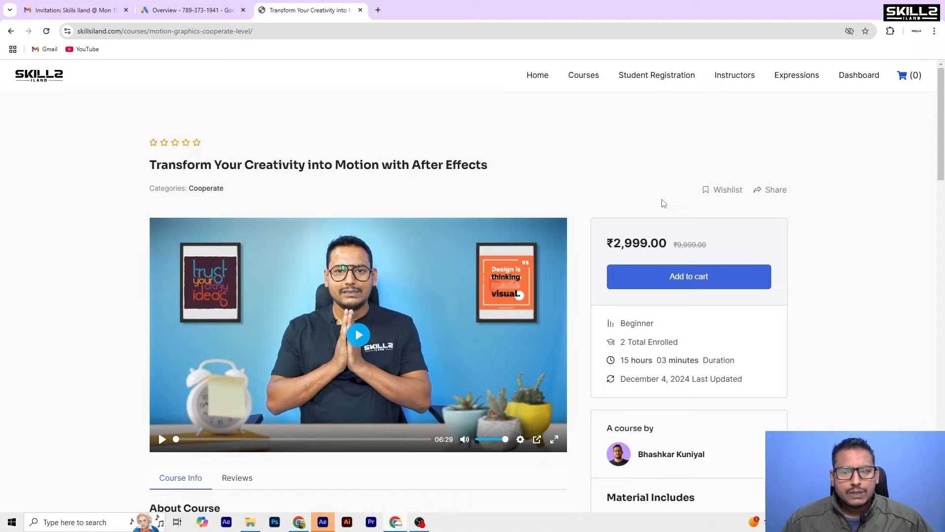
Browse the course page's details and list of course content sections.
scroll(663, 203, "down", 5)
scroll(664, 203, "up", 1)
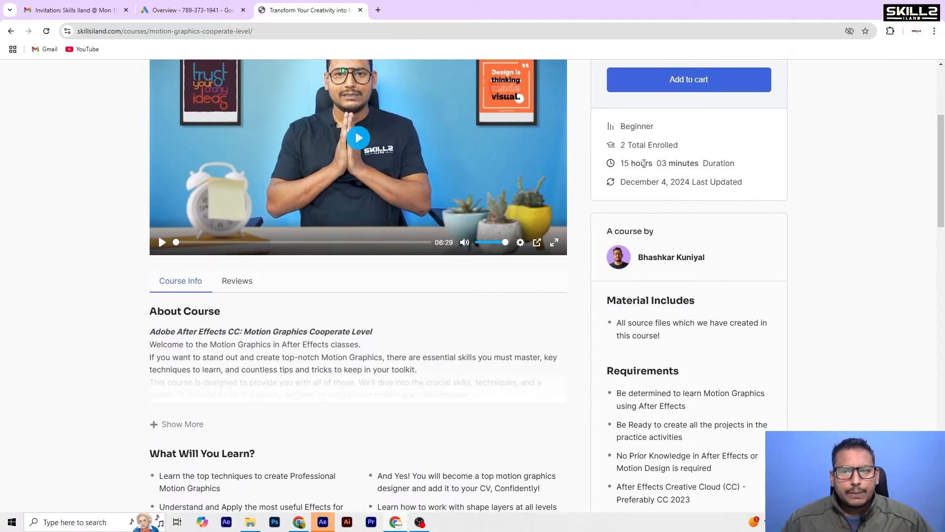
scroll(365, 175, "down", 10)
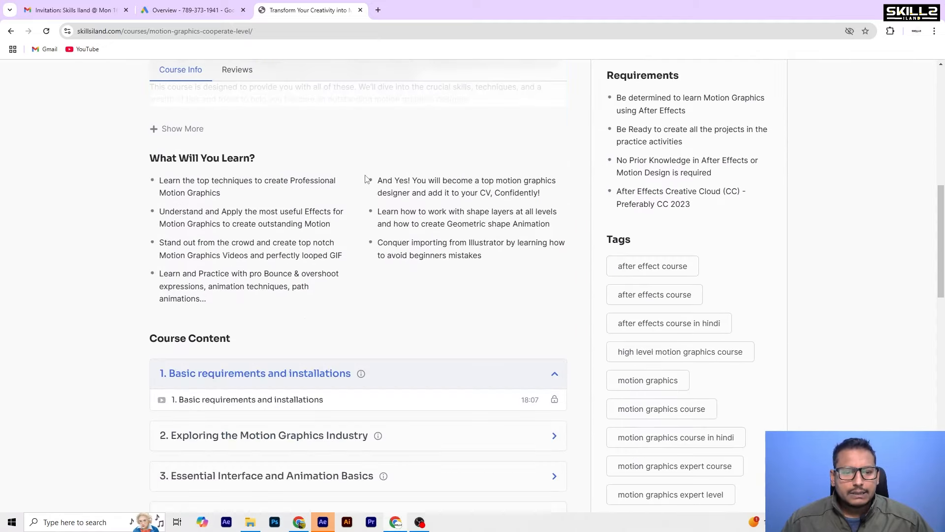
scroll(269, 262, "down", 4)
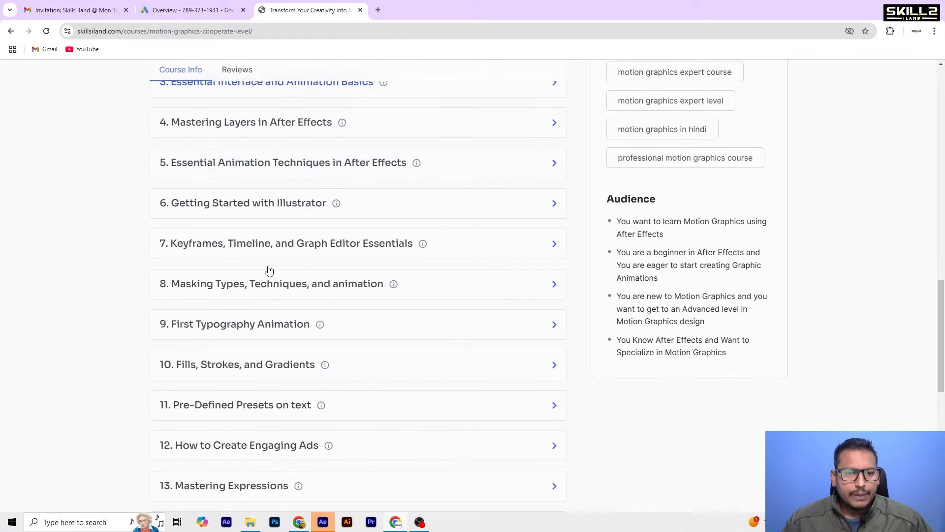
scroll(269, 269, "down", 6)
scroll(268, 270, "down", 5)
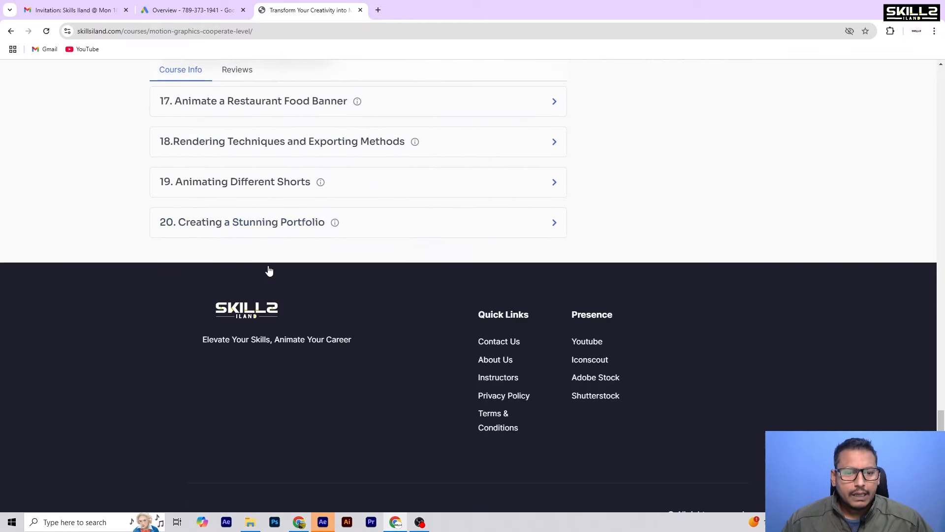
scroll(268, 270, "up", 5)
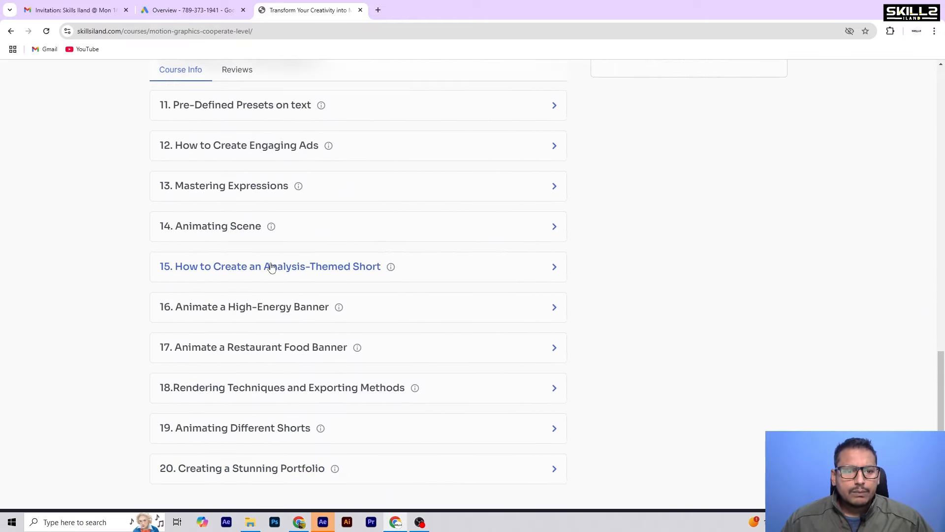
scroll(270, 268, "up", 1)
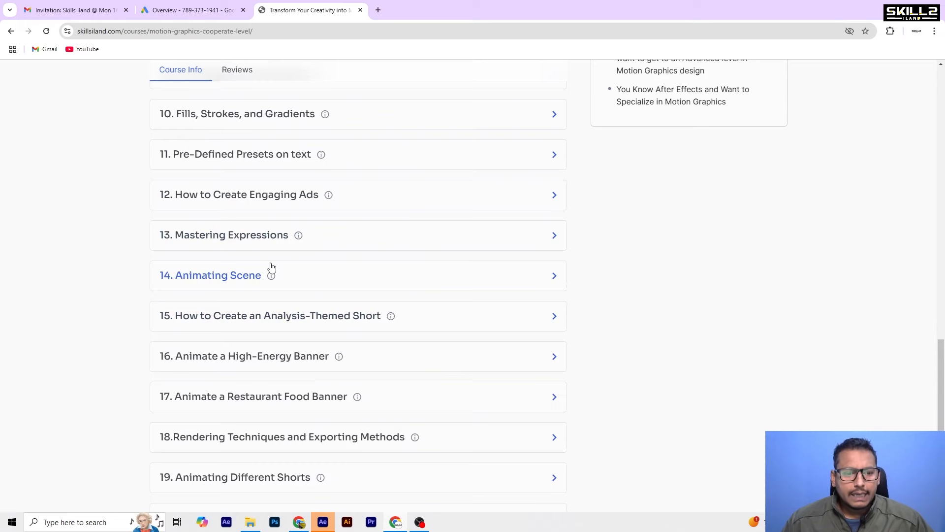
scroll(271, 267, "down", 5)
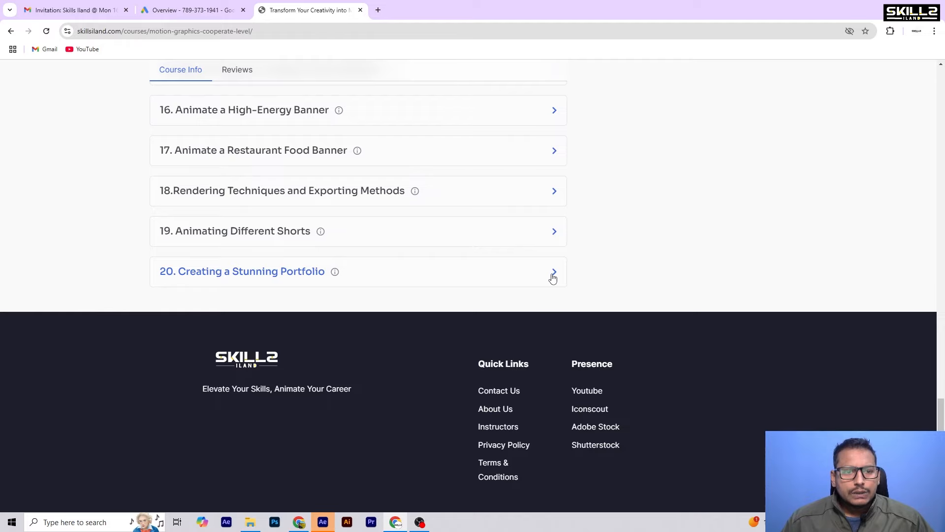
scroll(553, 278, "up", 14)
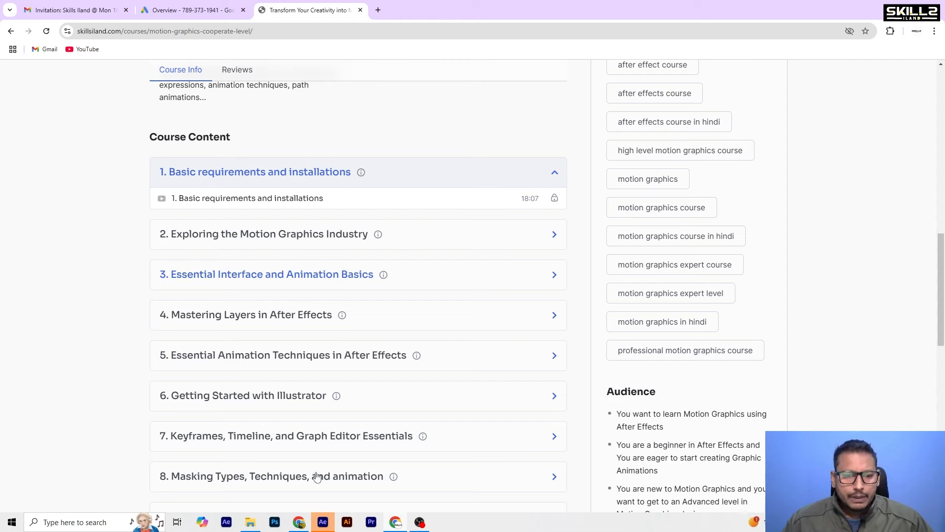
Switch to After Effects, start a new project and import the Happy new year 4 Illustrator file as a composition.
left_click(323, 522)
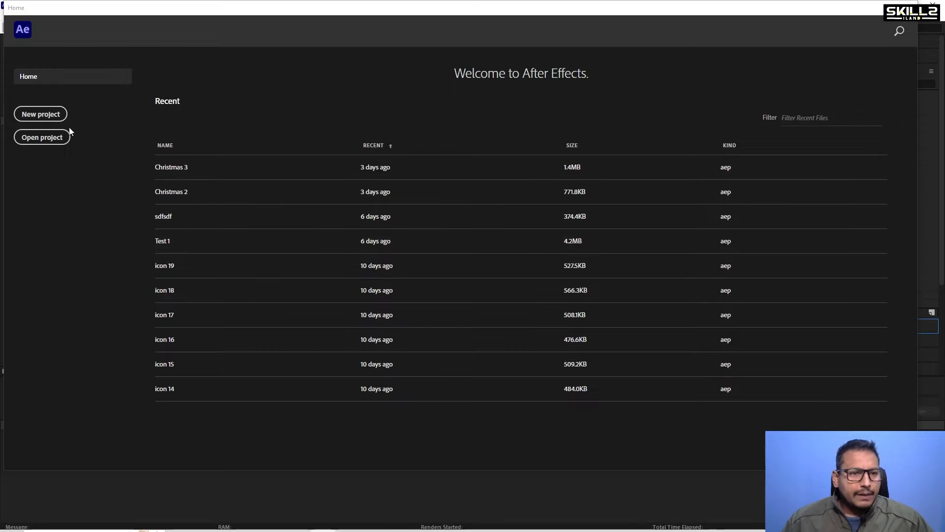
left_click(49, 115)
right_click(42, 192)
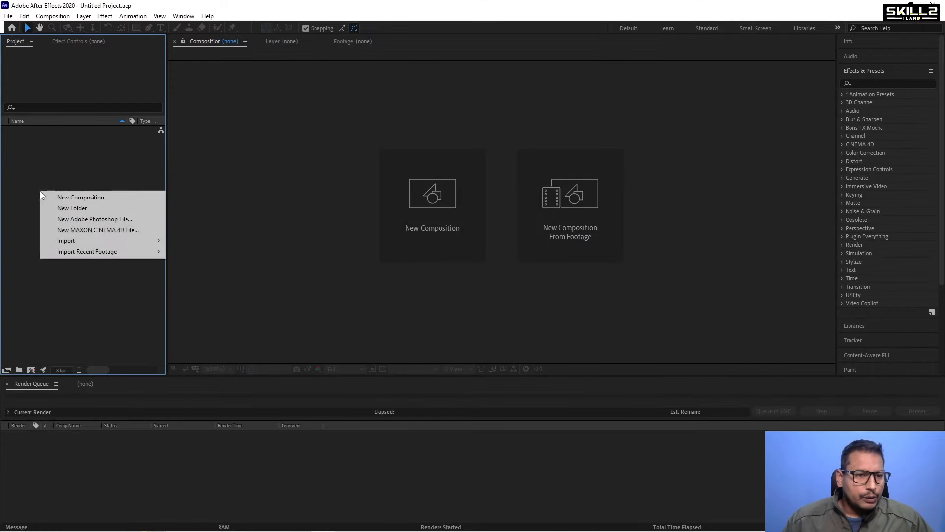
mouse_move(84, 243)
left_click(196, 241)
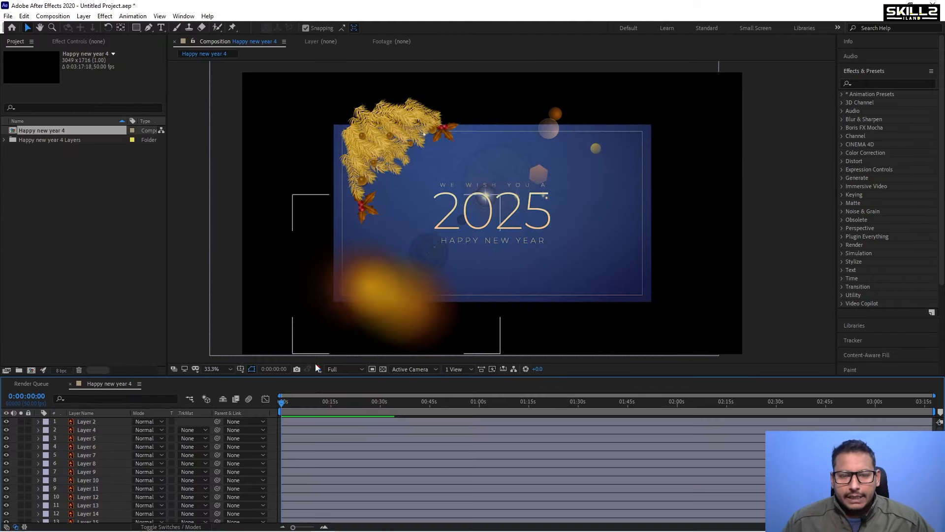
Set the Happy new year 4 composition to 1920 × 1080 px at 30 frames per second.
scroll(399, 235, "down", 2)
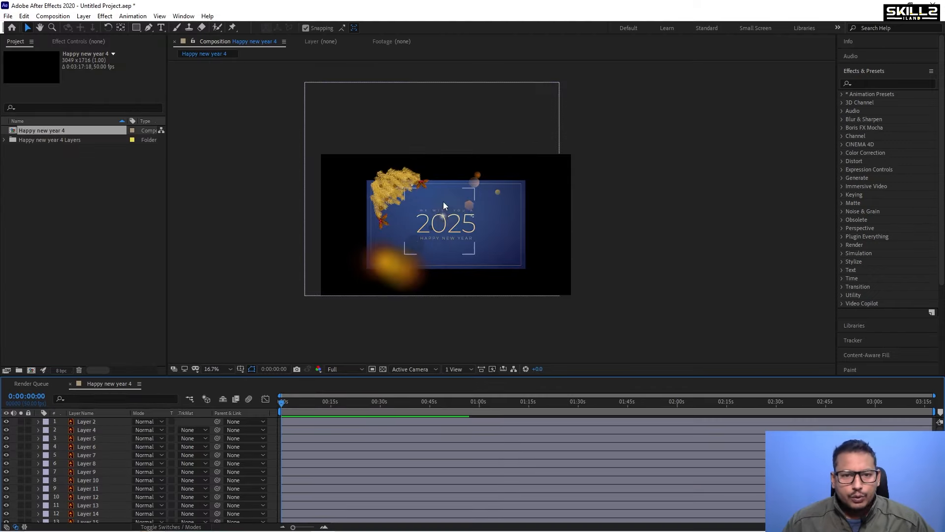
left_click(52, 16)
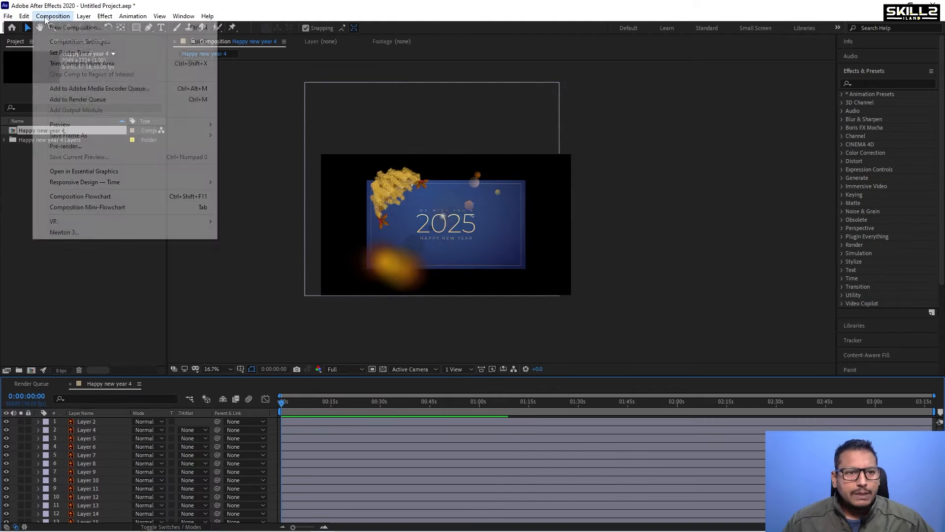
left_click(77, 42)
left_click(652, 153)
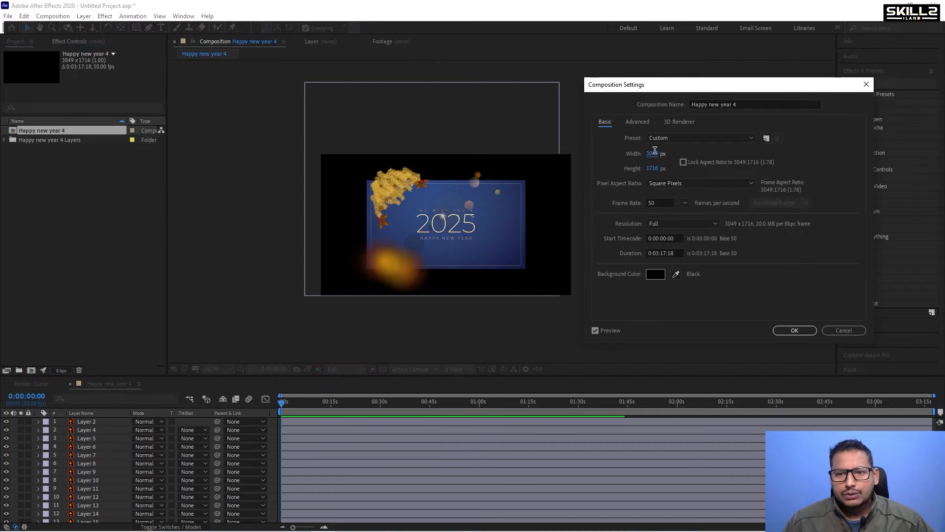
type("1920")
key("Tab")
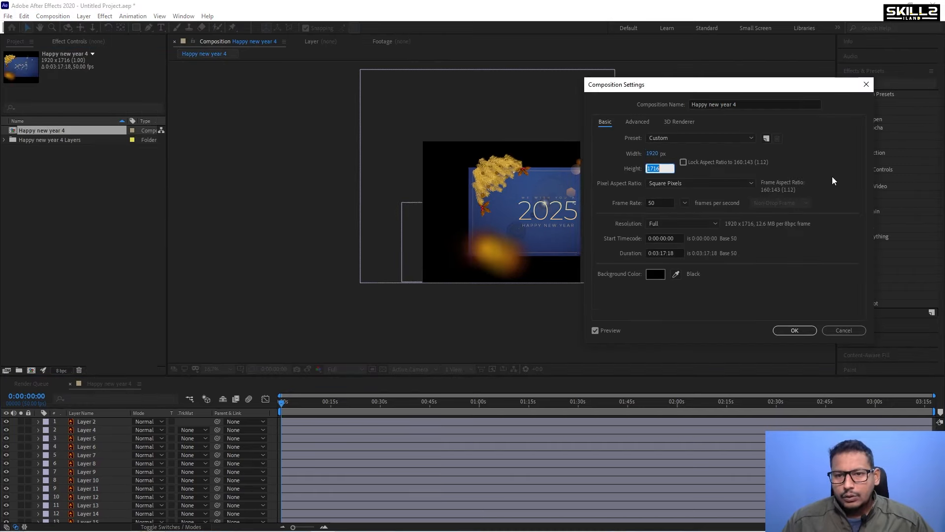
type("1080")
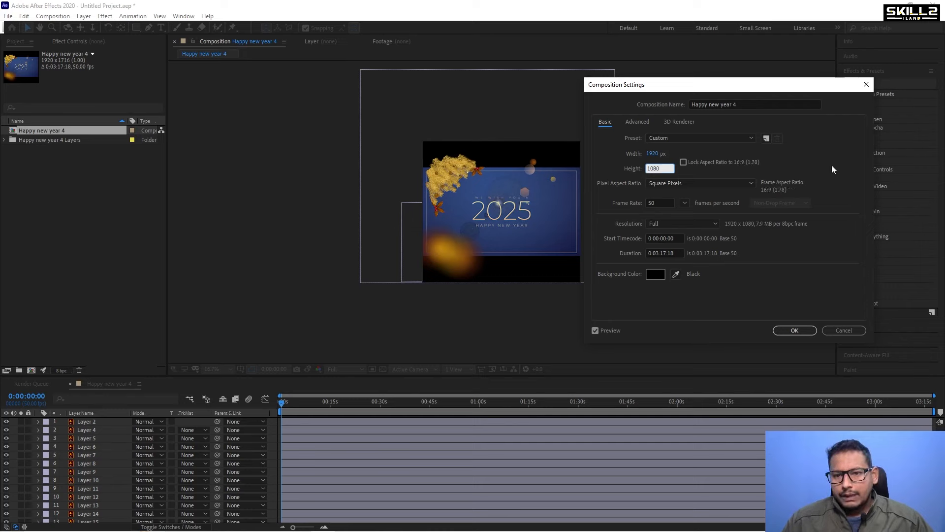
key("Tab")
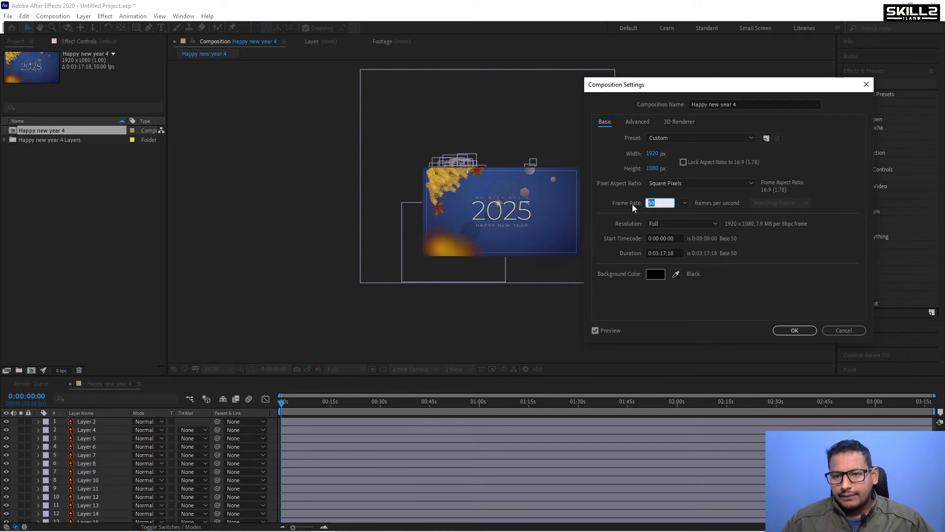
type("30")
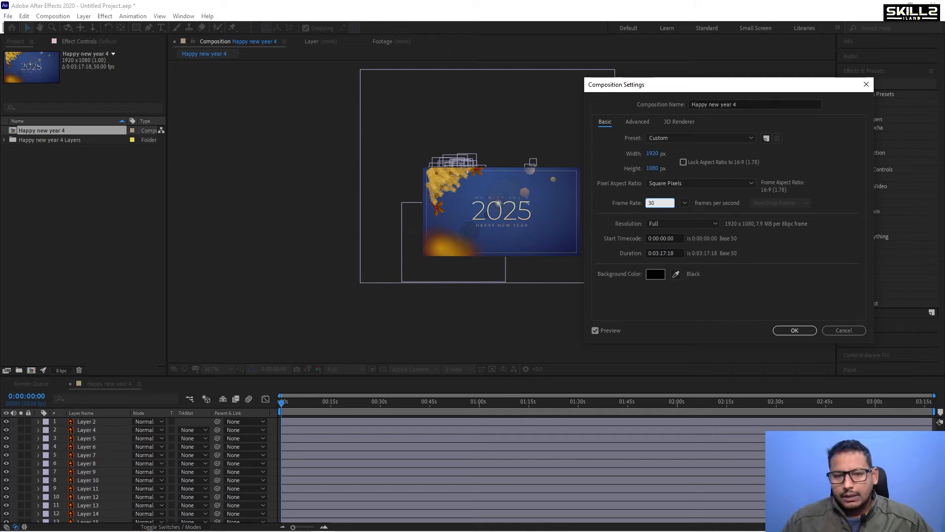
key("Return")
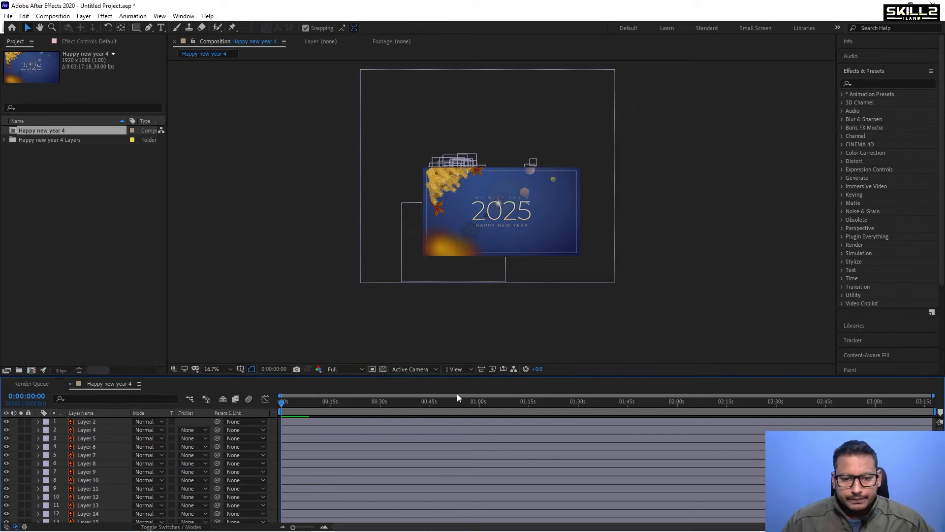
Trim the composition to a work area of about 15 seconds.
scroll(309, 423, "up", 7)
scroll(354, 420, "down", 4)
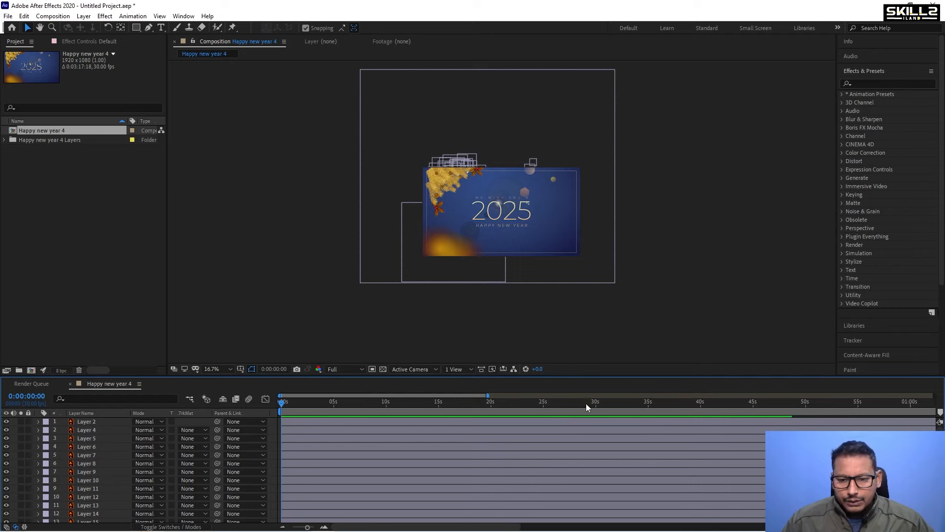
left_click(518, 403)
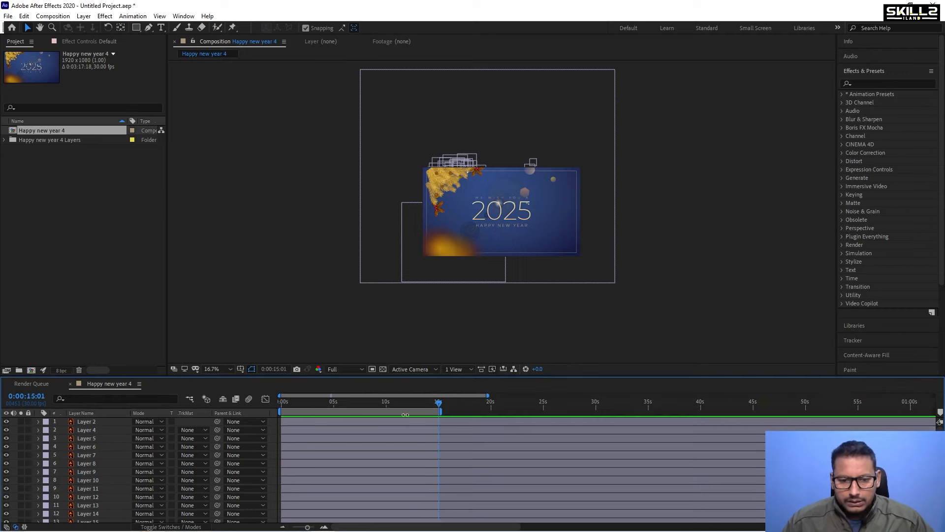
right_click(399, 412)
left_click(445, 439)
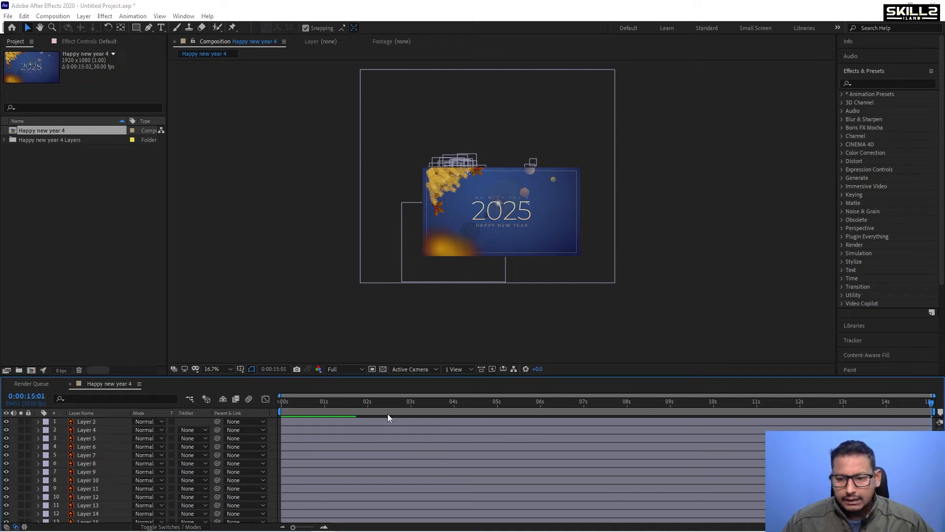
Save the project as Happy new year 4.
key("ctrl+s")
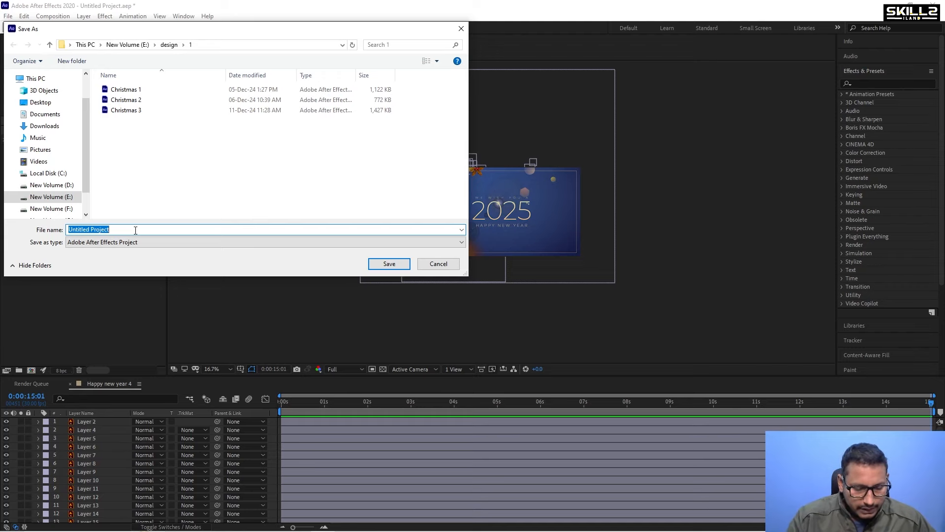
type("Happy")
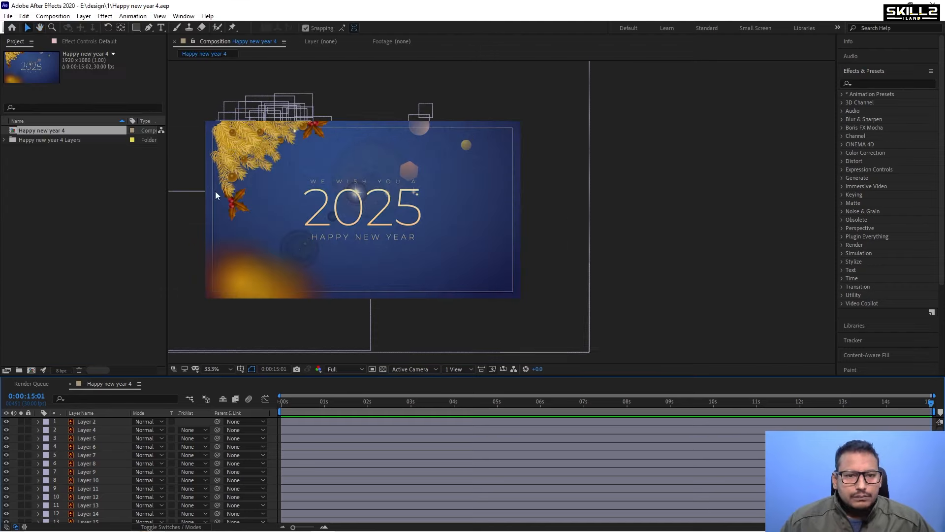
Inspect Layer 2 and Layer 4 in the composition, hiding Layer 2 and showing it again.
scroll(238, 195, "up", 3)
scroll(239, 195, "down", 2)
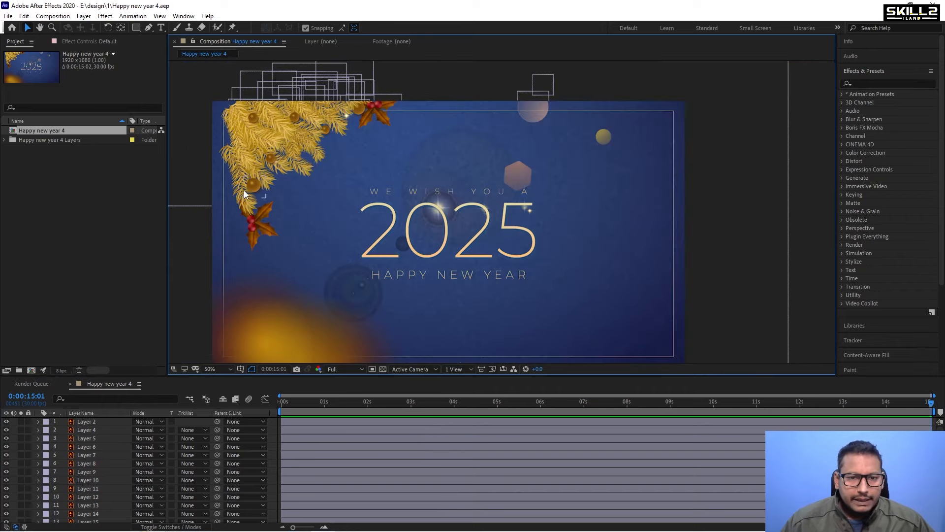
left_click(92, 421)
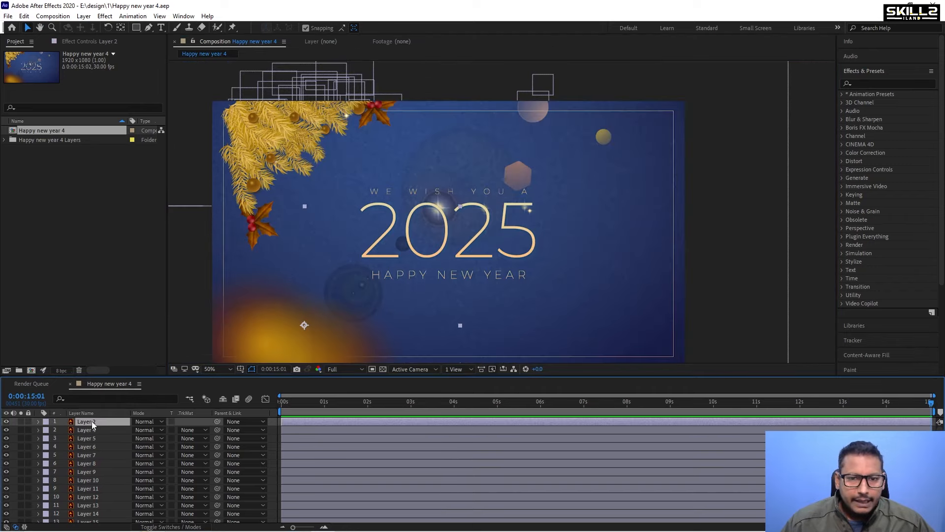
left_click(91, 430)
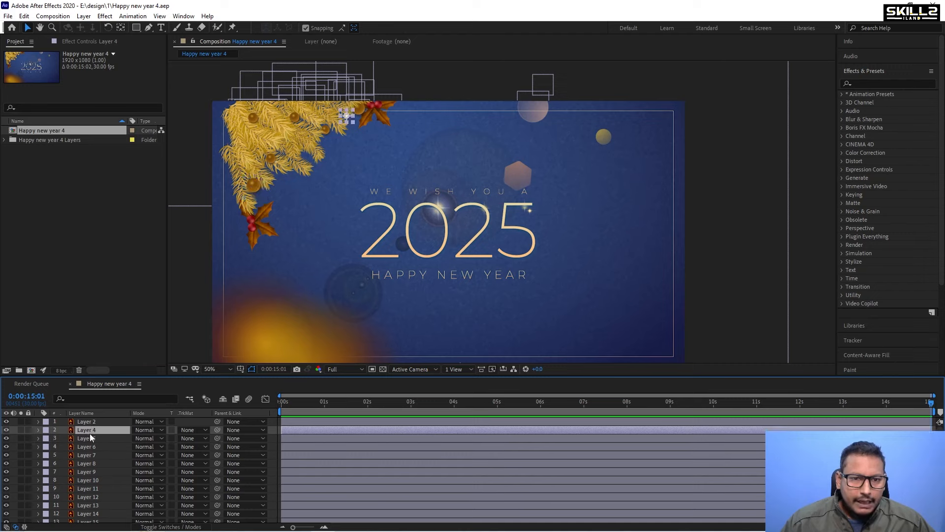
left_click(99, 421)
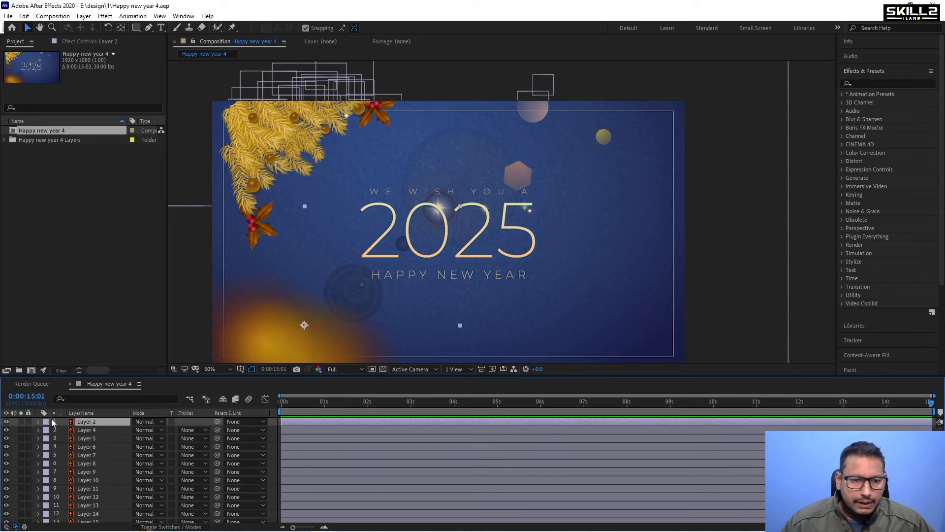
left_click(6, 422)
left_click(7, 421)
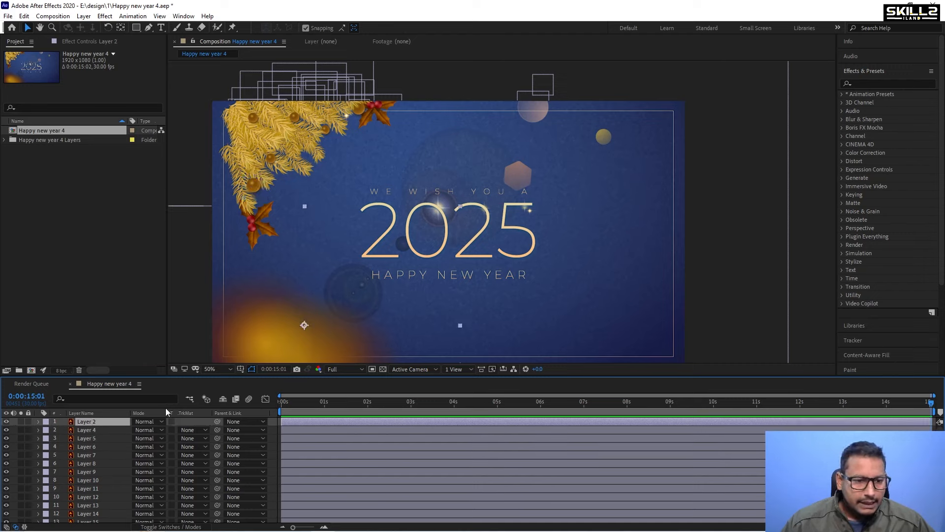
Select the golden branch layers from Layer 4 through Layer 42, pre-compose them into a new composition, and move it to the top.
left_click(91, 428)
scroll(98, 468, "down", 4)
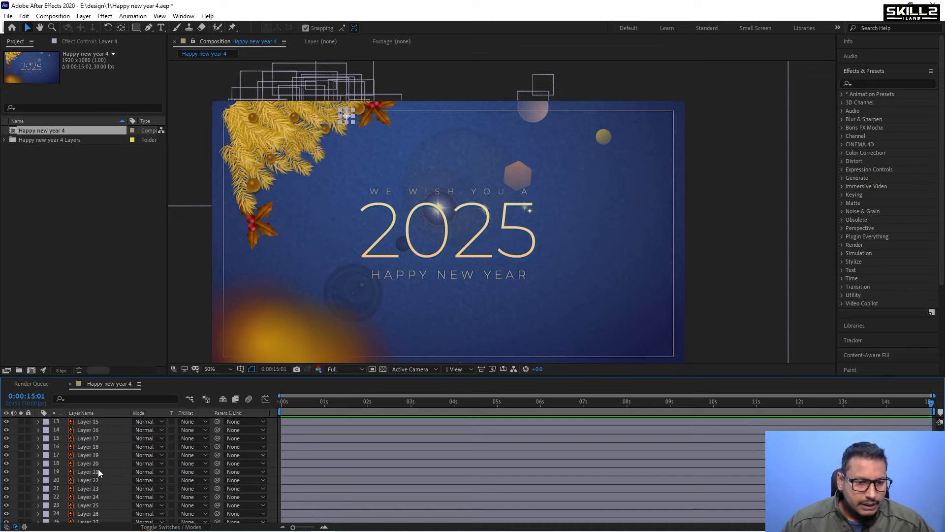
left_click(99, 469, "shift")
left_click(90, 482, "shift")
left_click(97, 497, "shift")
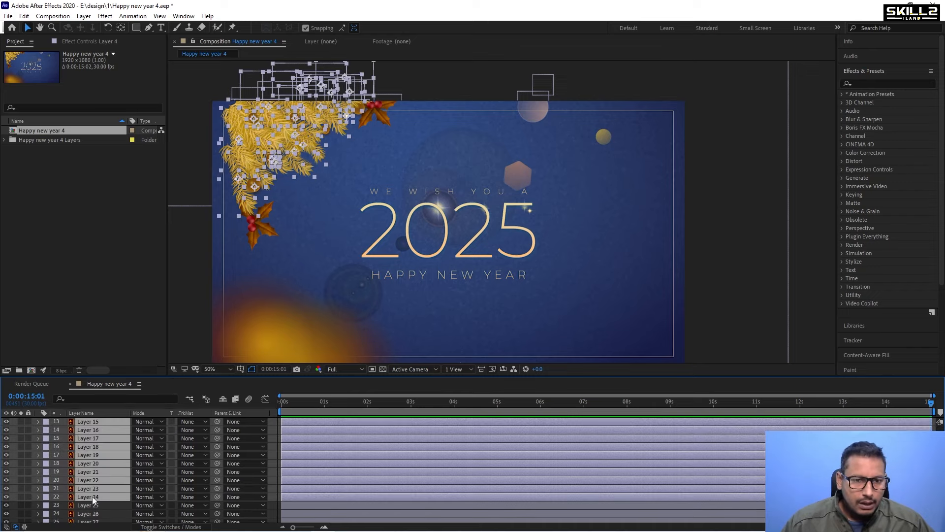
scroll(97, 502, "down", 3)
left_click(92, 433, "shift")
left_click(91, 439, "shift")
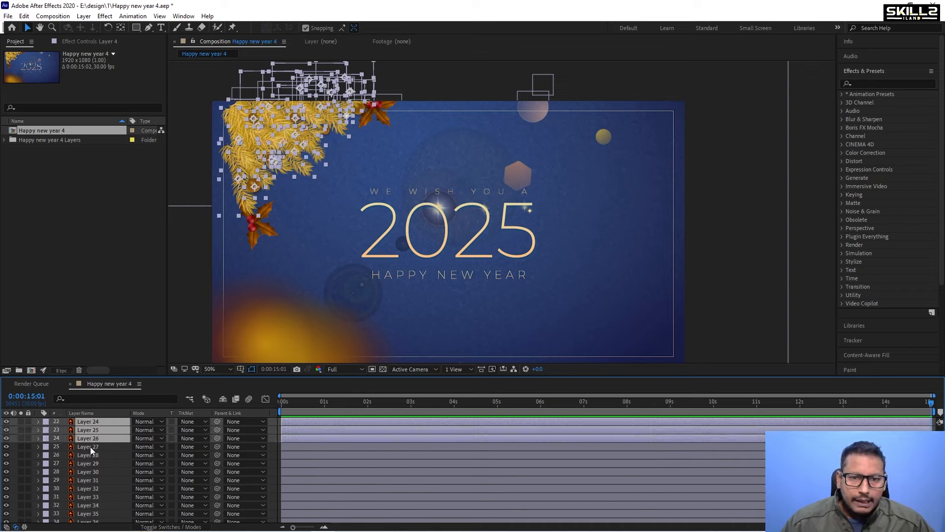
left_click(89, 448, "shift")
left_click(88, 471, "shift")
left_click(88, 497, "shift")
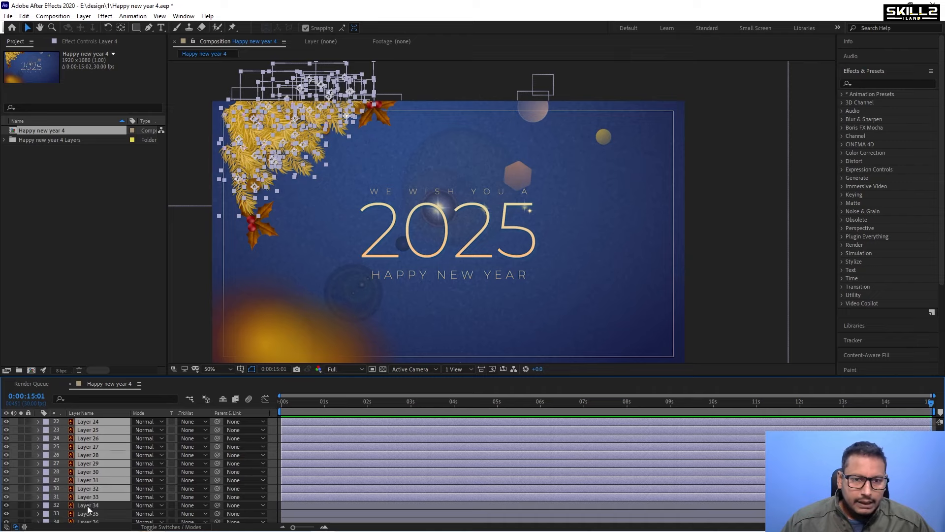
left_click(94, 505, "shift")
scroll(109, 481, "down", 4)
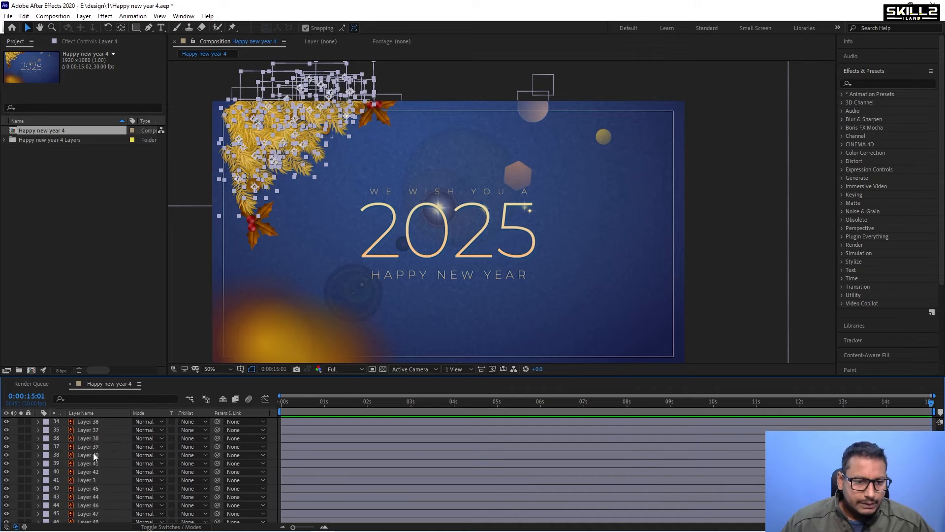
left_click(93, 453, "shift")
left_click(88, 471, "shift")
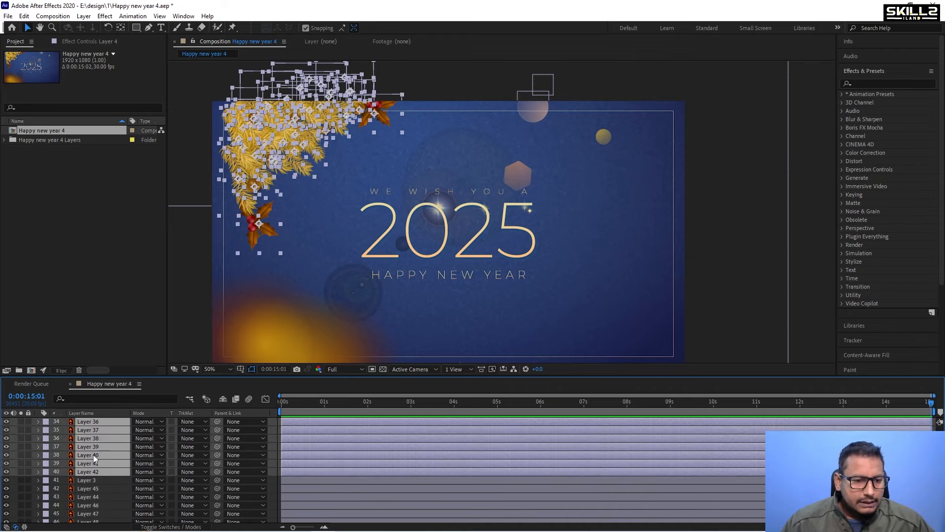
right_click(94, 458)
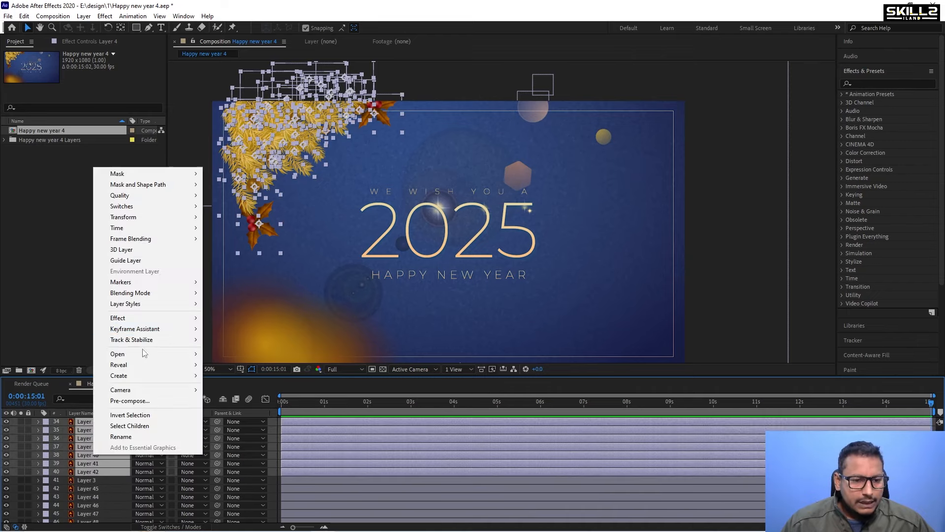
left_click(143, 398)
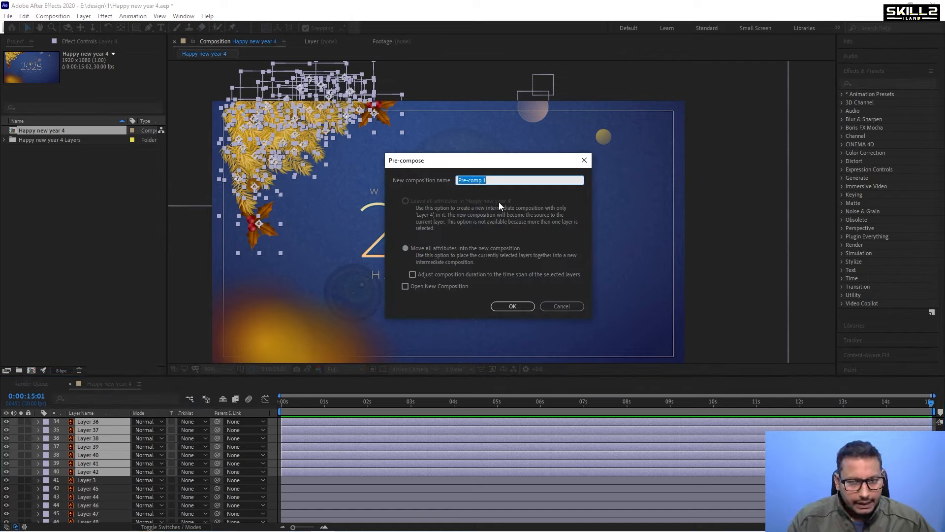
key("Return")
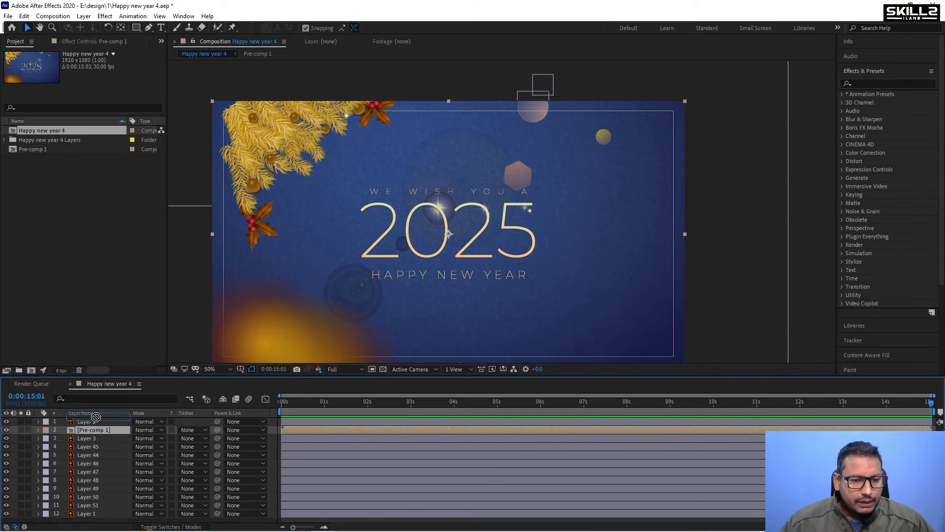
left_click_drag(96, 417, 94, 421)
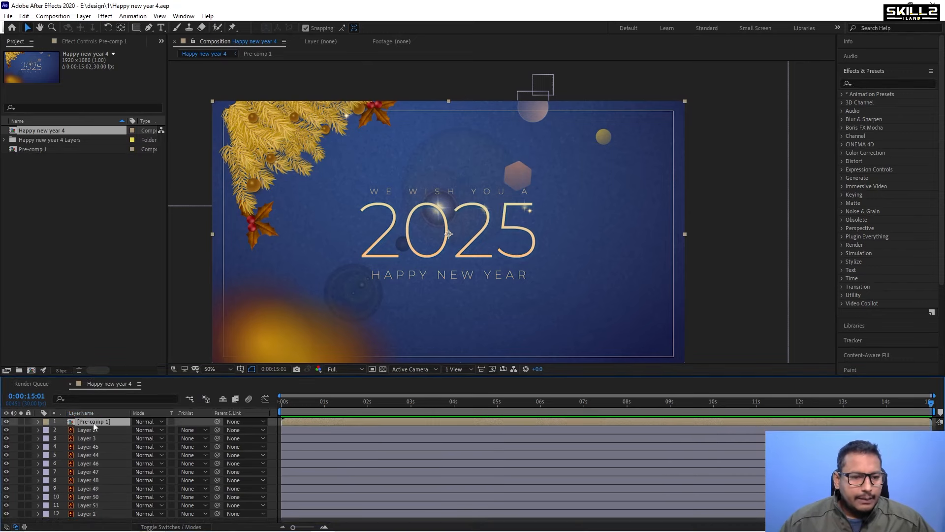
Open Pre-comp 1 and nudge all its layers left together so the branch extends past the frame edge.
double_click(93, 422)
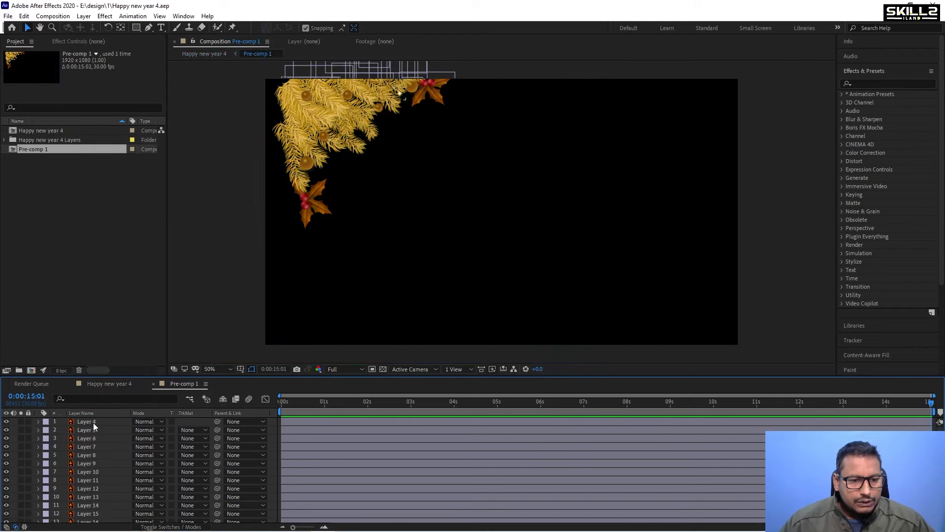
key("ctrl+a")
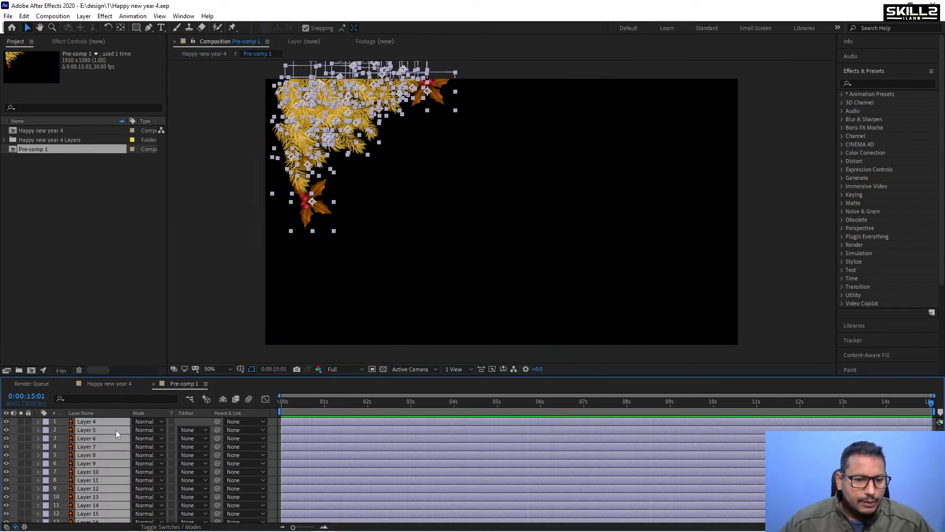
key("shift+Left")
key("shift+Left")
key("shift+Left")
key("shift+Left")
key("shift+Left")
key("shift+Left")
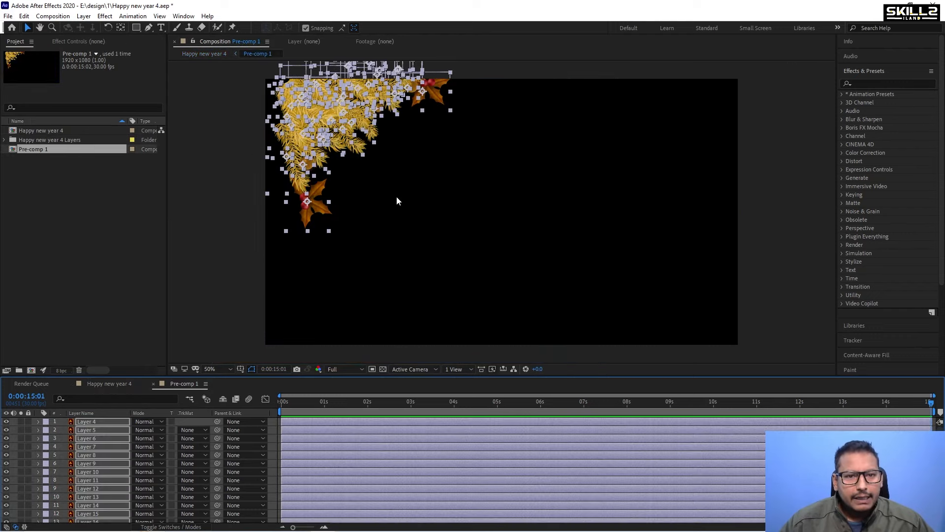
key("shift+Left")
key("shift+Left")
key("shift+Left")
key("shift+Left")
key("shift+Left")
key("shift+Left")
key("shift+Left")
key("shift+Left")
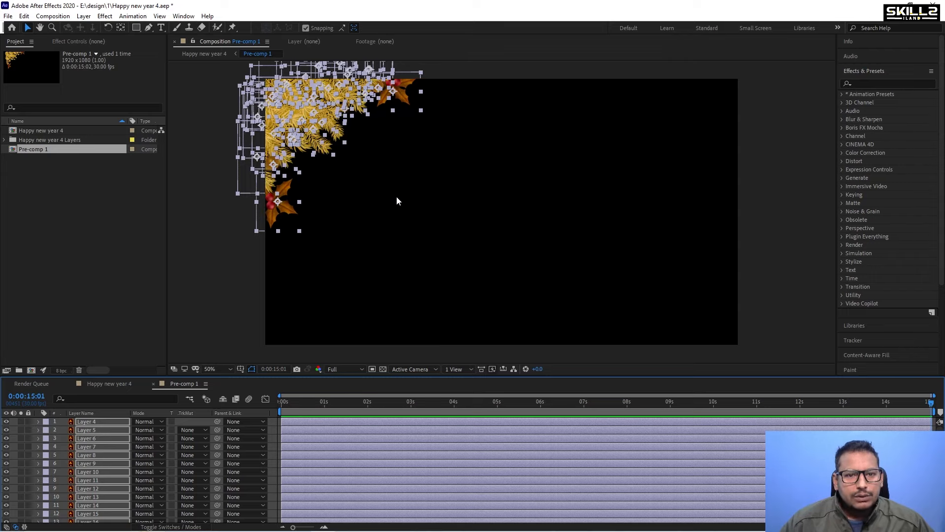
left_click(212, 212)
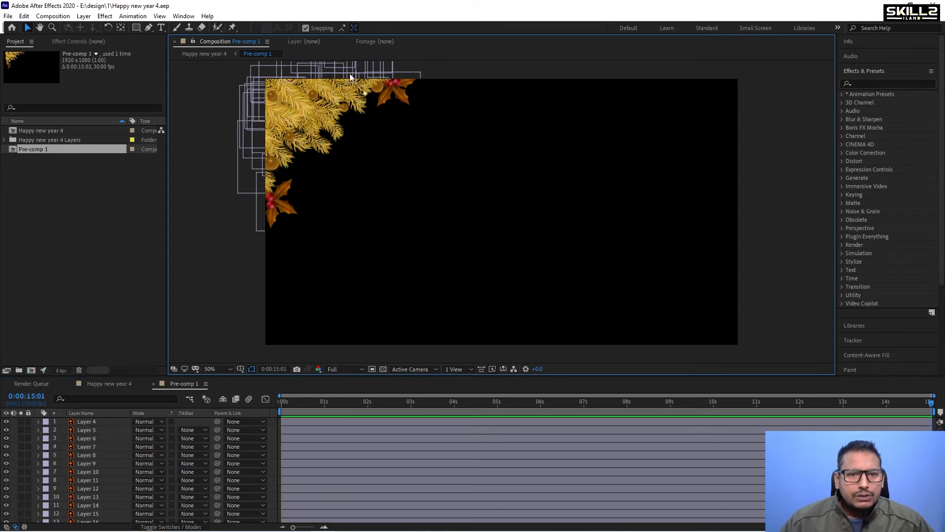
Nudge all branch layers slightly back to the right.
scroll(315, 87, "up", 2)
key("ctrl+a")
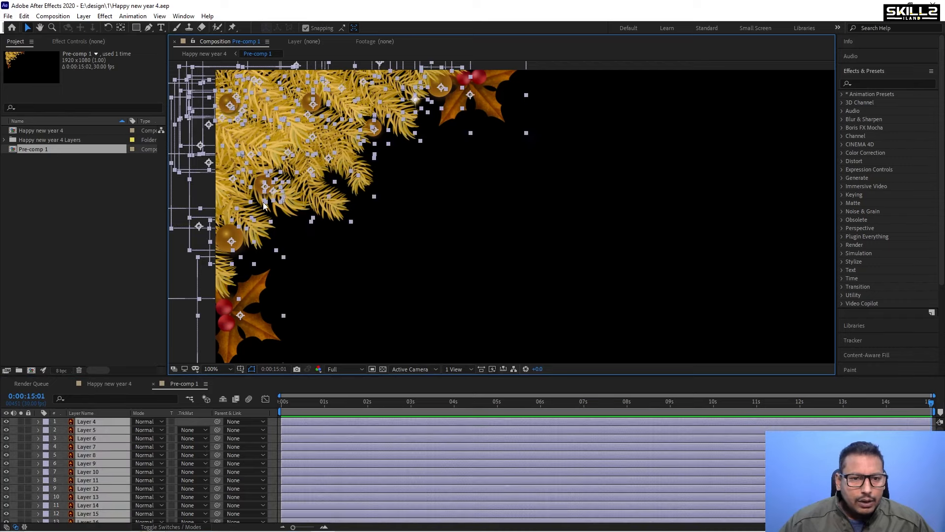
key("shift+Right")
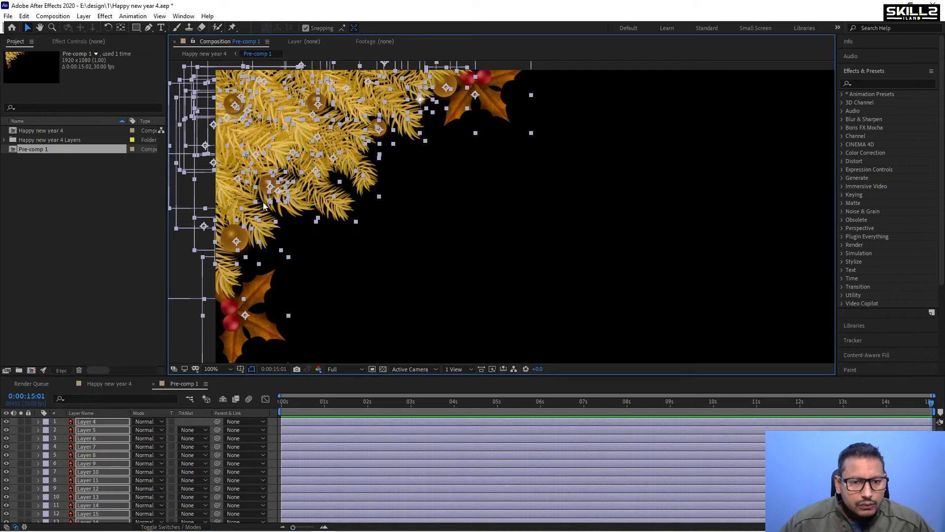
key("shift+Right")
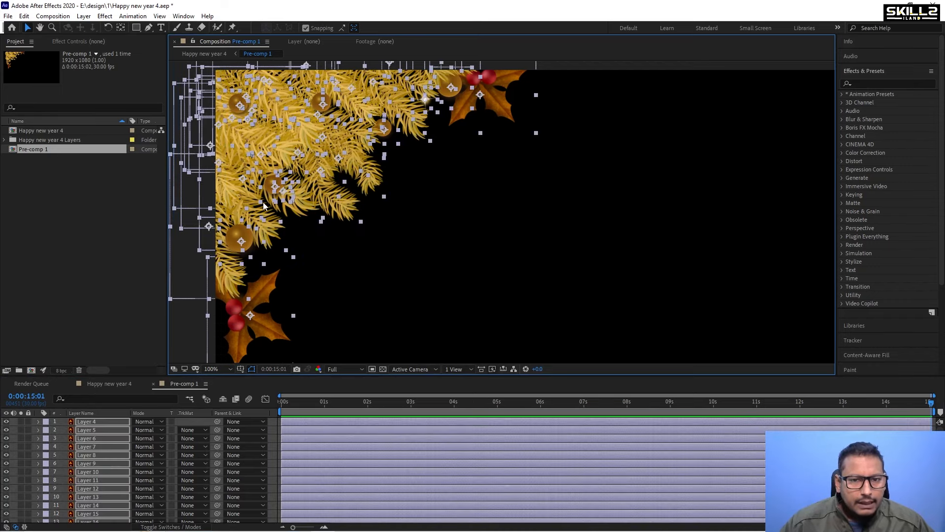
left_click(381, 209)
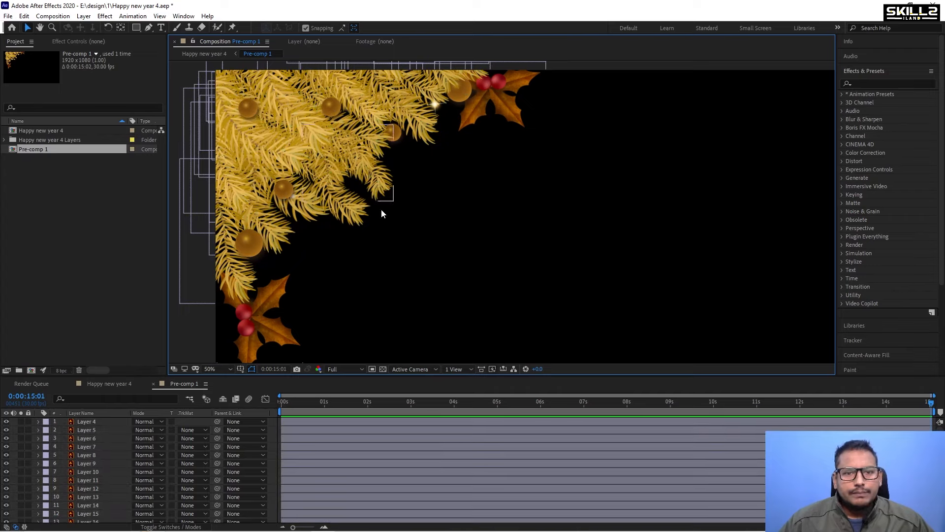
Select Layer 4, the small sparkle on the branch, and reveal its Scale property.
scroll(381, 209, "down", 2)
scroll(379, 155, "up", 3)
scroll(344, 175, "down", 1)
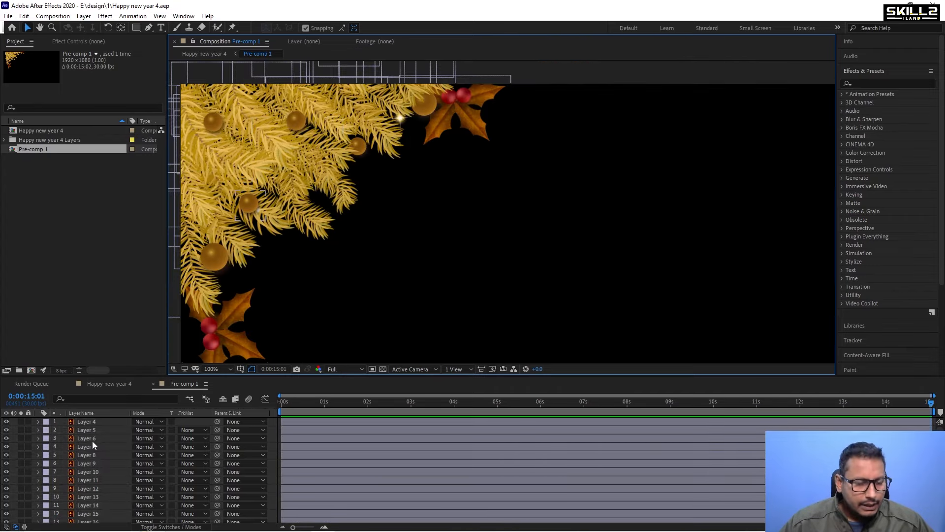
left_click(107, 417)
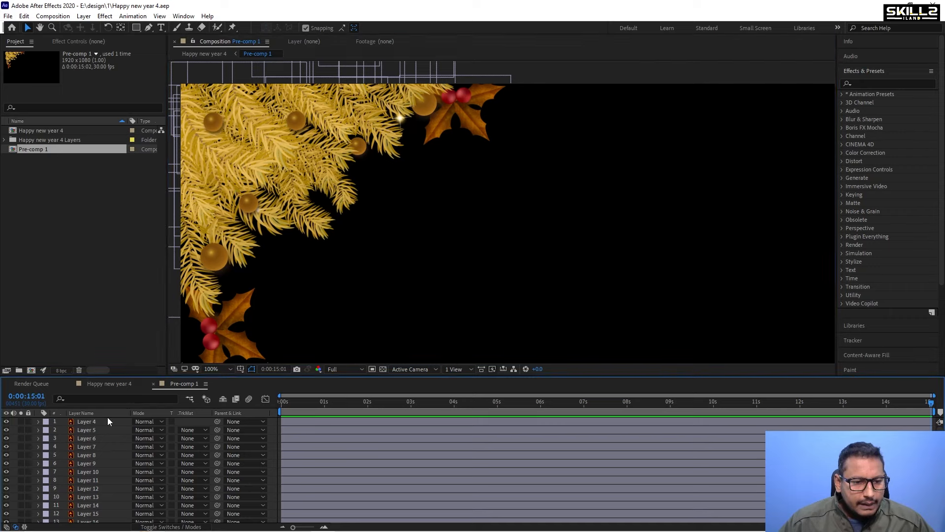
left_click(105, 421)
left_click_drag(418, 125, 446, 148)
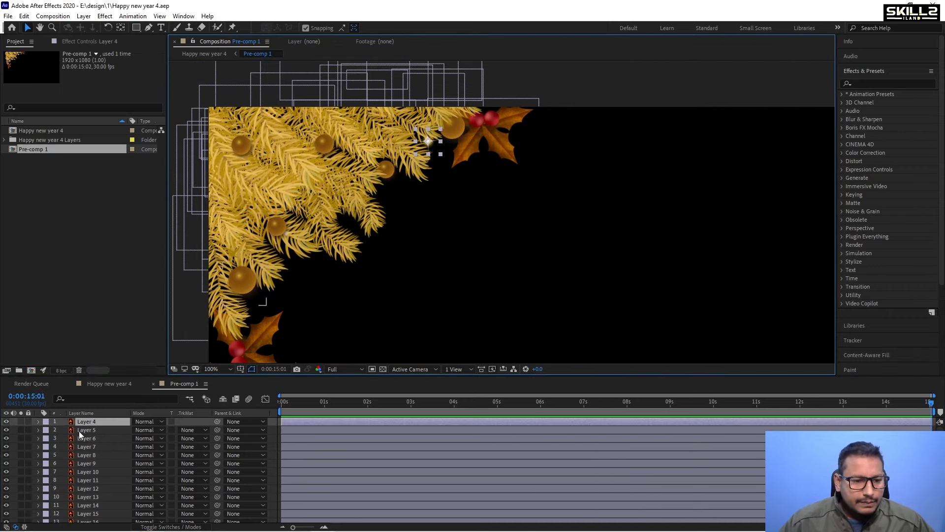
scroll(433, 146, "up", 1)
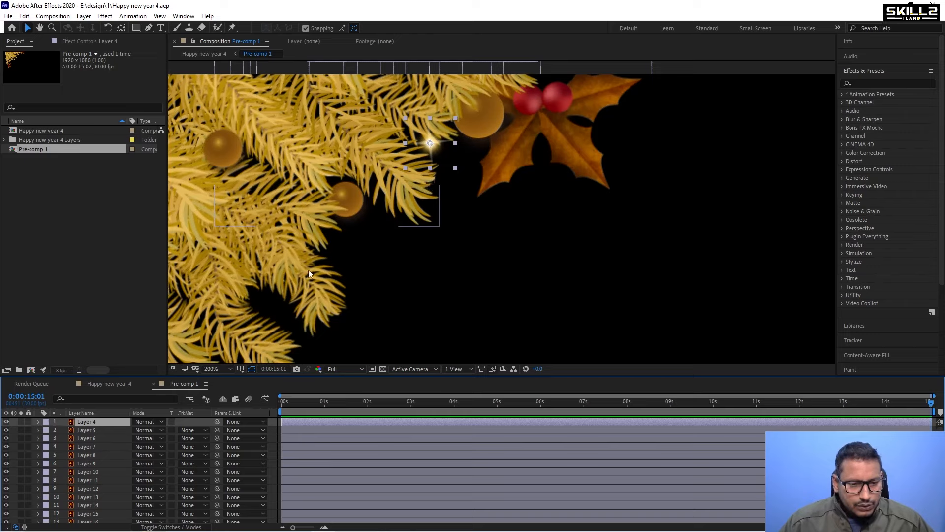
key("s")
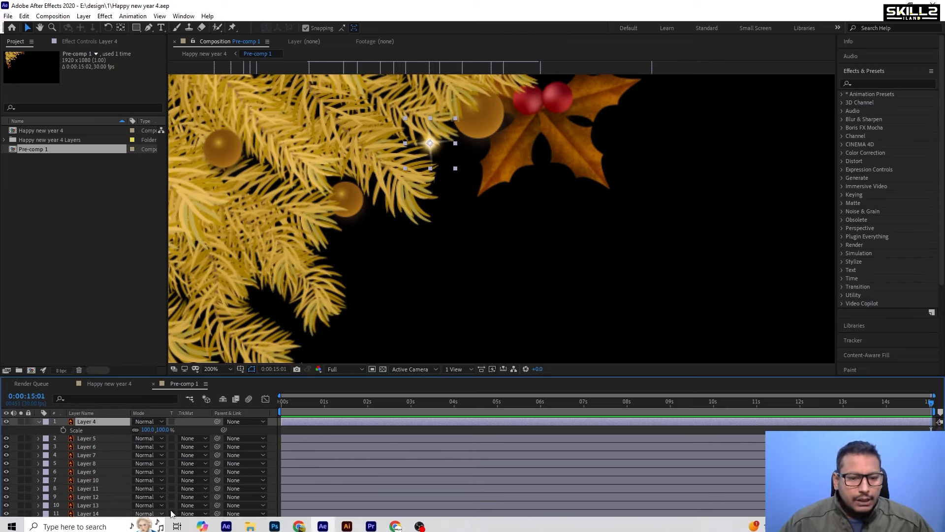
Switch to the browser, open the Expressions page, select the Uniform Scale Wiggle expression, and return to After Effects.
left_click(395, 523)
scroll(330, 245, "up", 8)
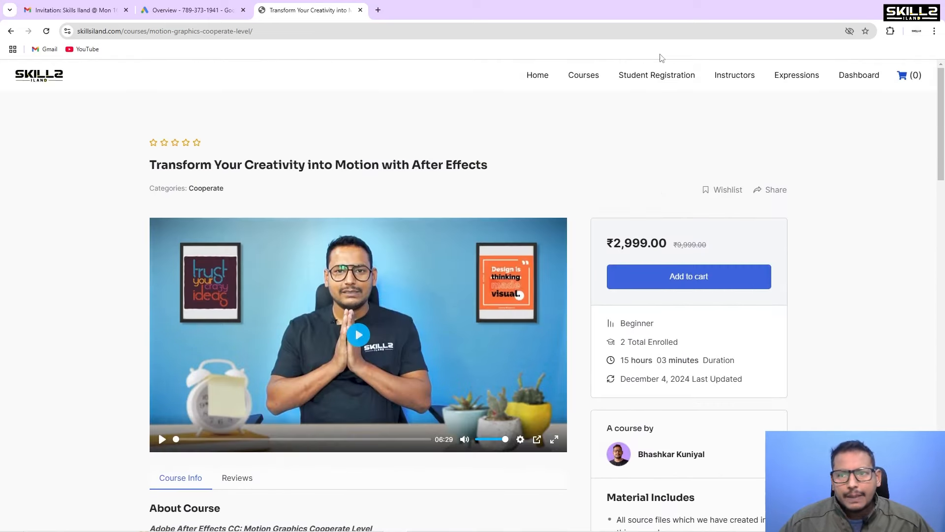
left_click(789, 80)
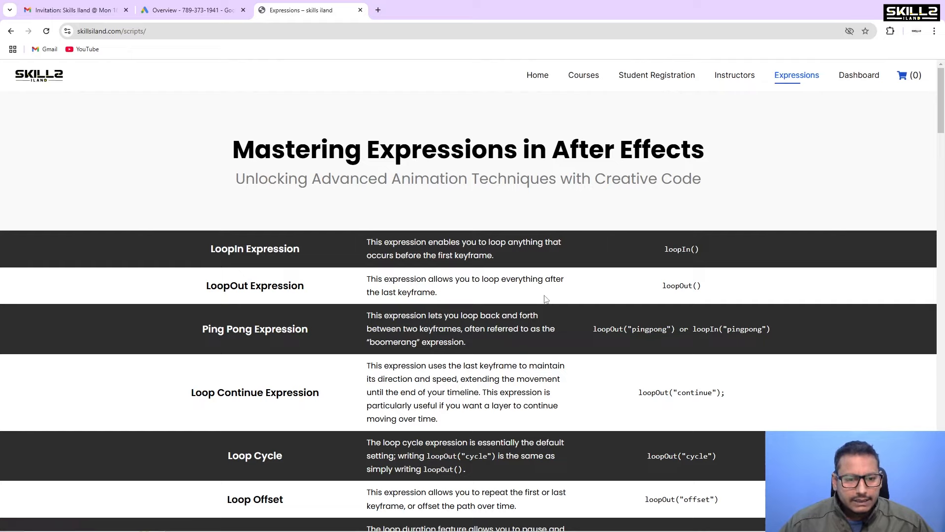
scroll(549, 299, "down", 7)
scroll(545, 299, "down", 7)
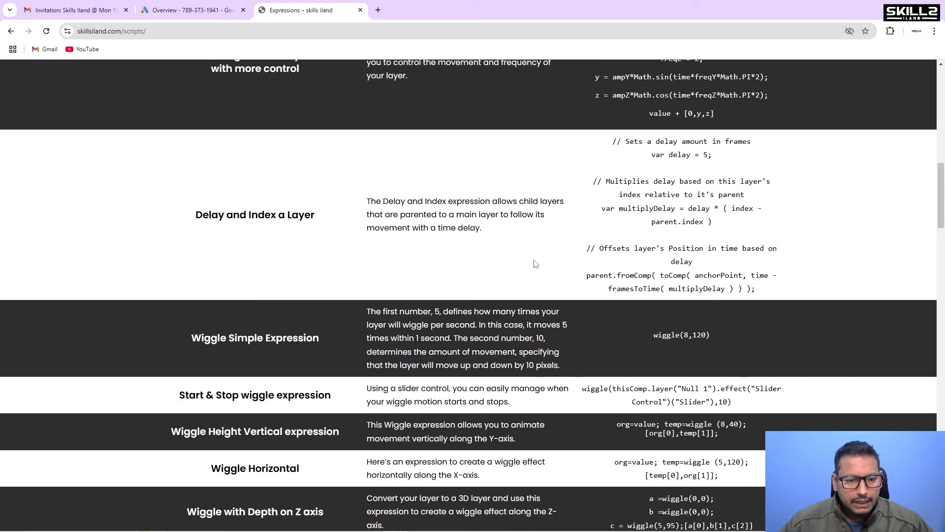
scroll(536, 264, "down", 6)
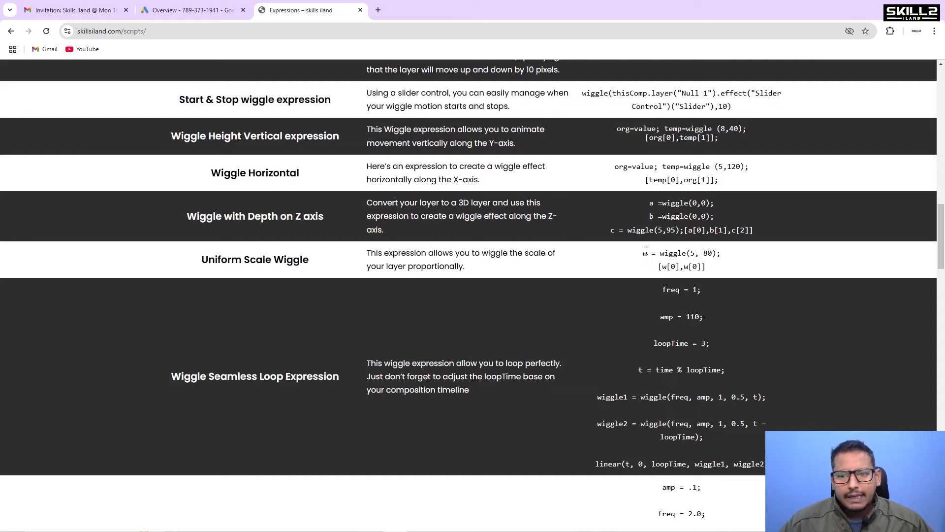
left_click_drag(643, 254, 710, 279)
key("ctrl+c")
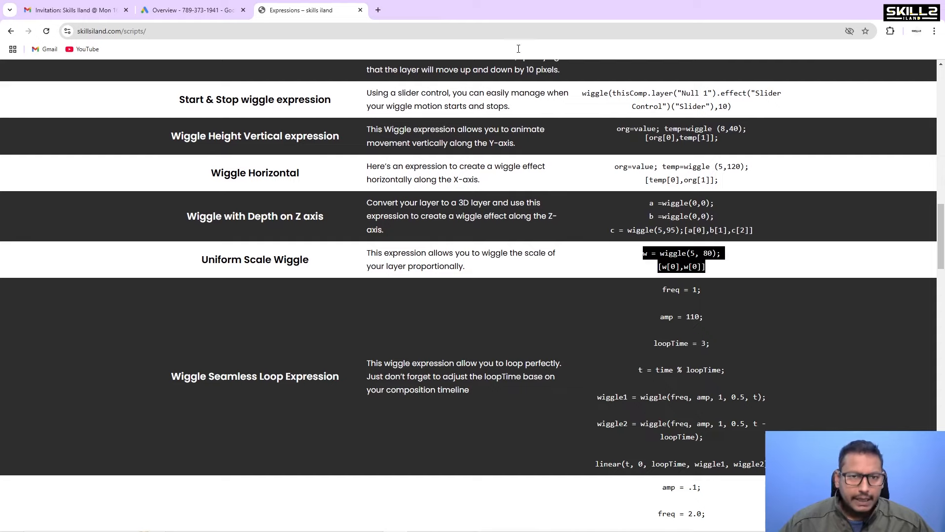
key("alt+Tab")
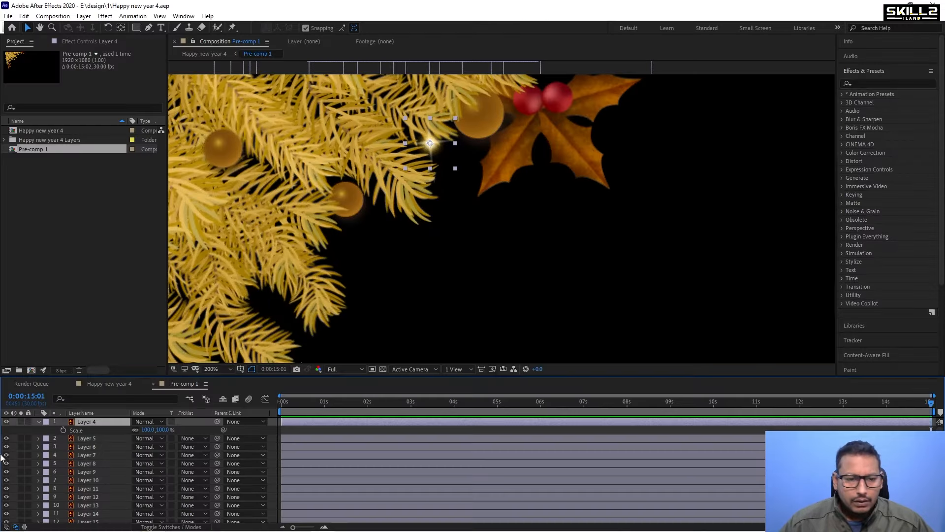
Add the copied uniform scale wiggle expression to Layer 4's Scale and preview the animation.
left_click(63, 430, "alt")
key("ctrl+v")
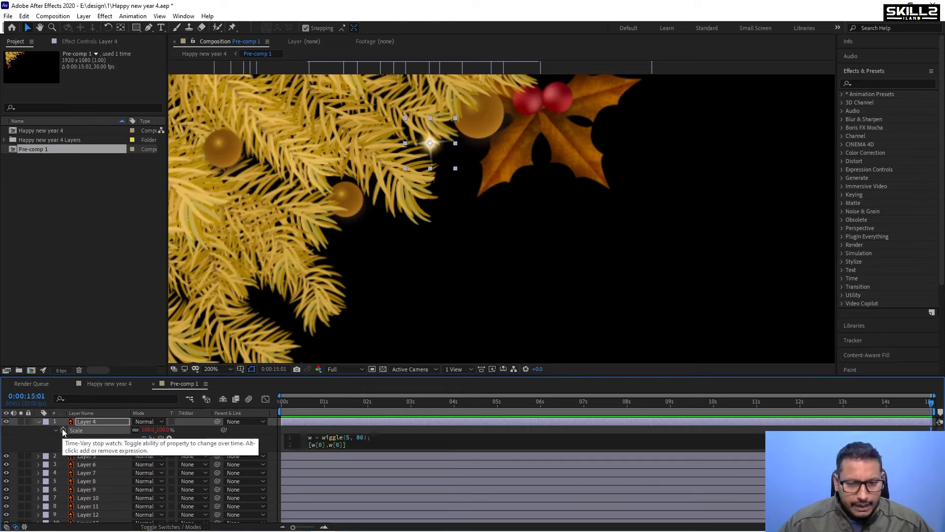
left_click(124, 431)
key("space")
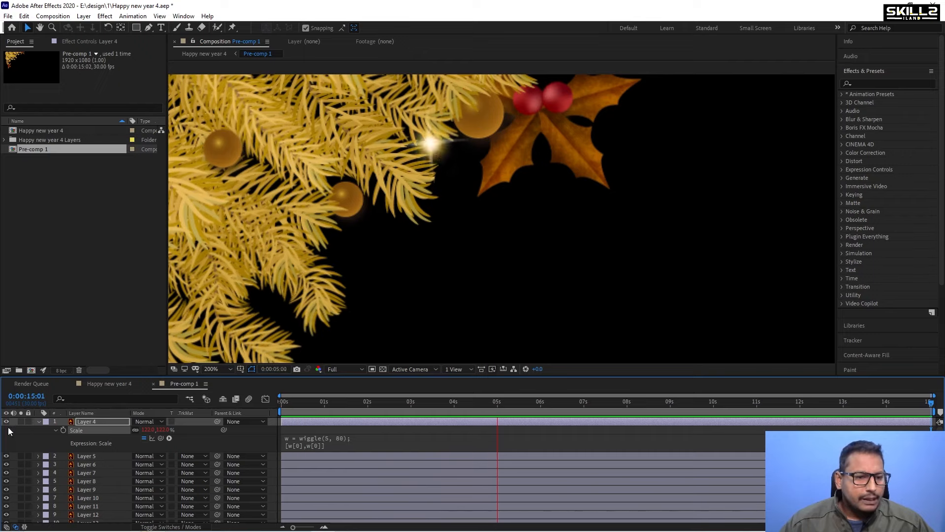
Give Layer 5's Position an expression reading wiggle(2,10) and preview the result.
left_click(38, 421)
scroll(415, 179, "down", 4)
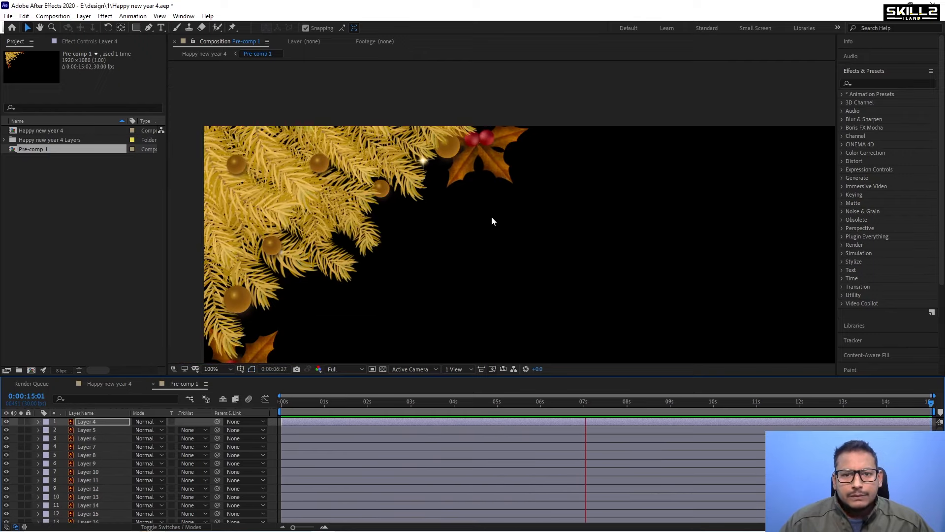
scroll(389, 230, "up", 4)
scroll(374, 214, "down", 2)
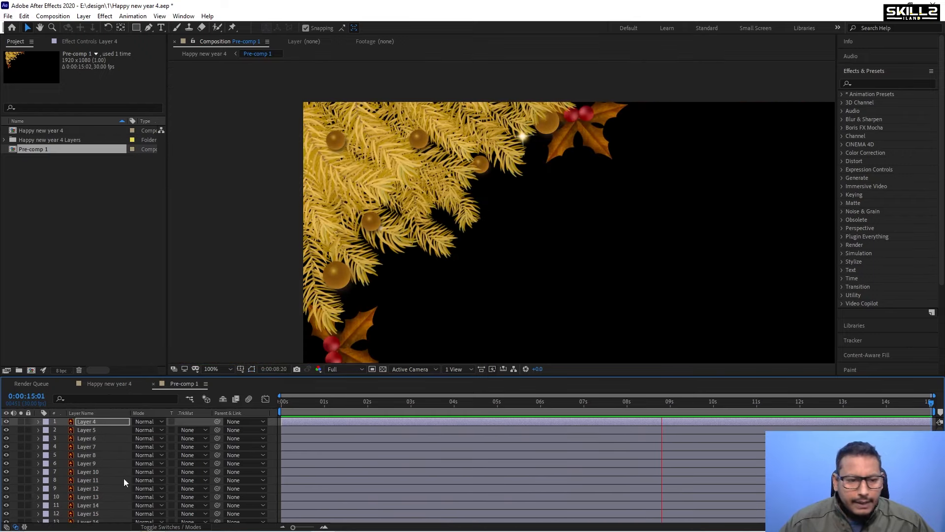
left_click(87, 430)
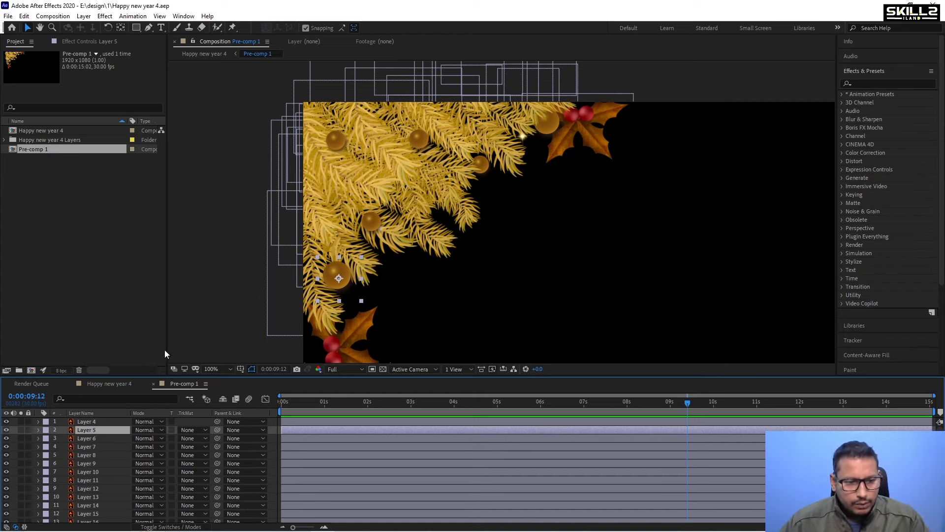
key("p")
left_click(63, 438, "alt")
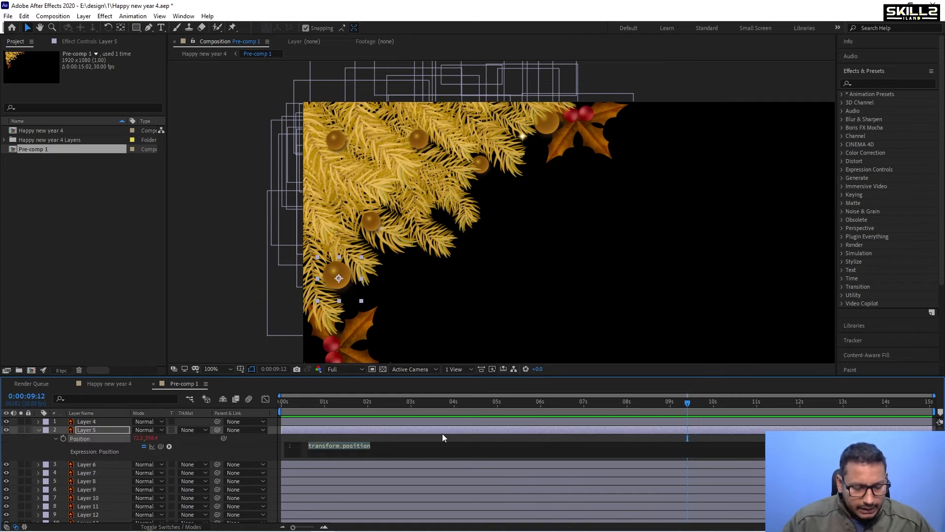
key("ctrl+v")
key("ctrl+a")
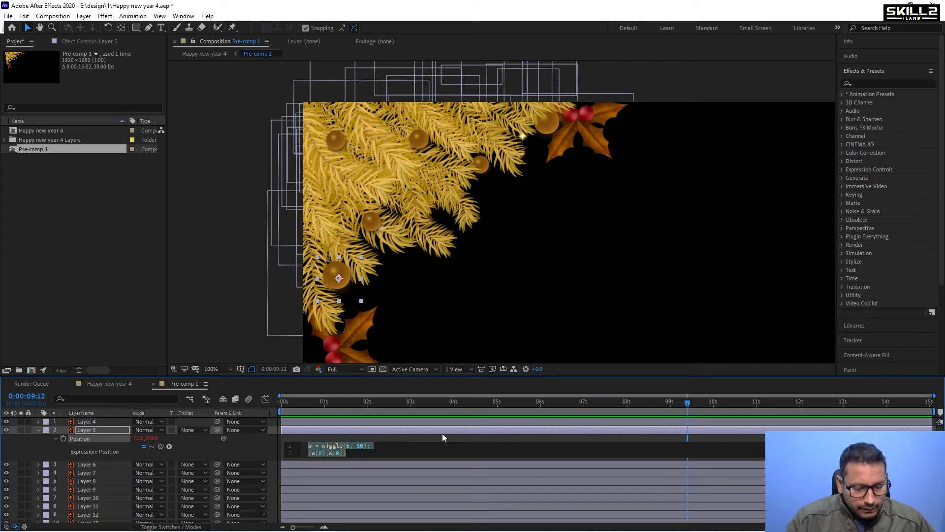
type("wiggle(")
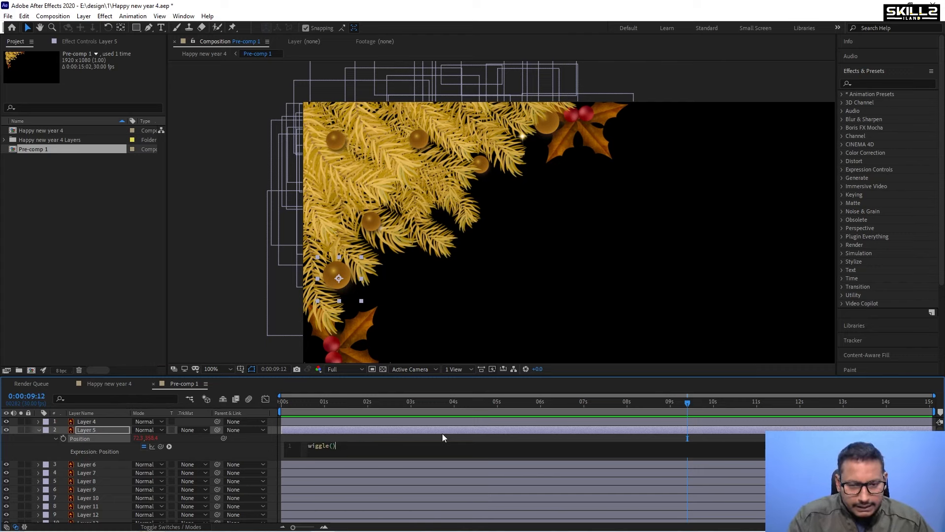
type("2,10")
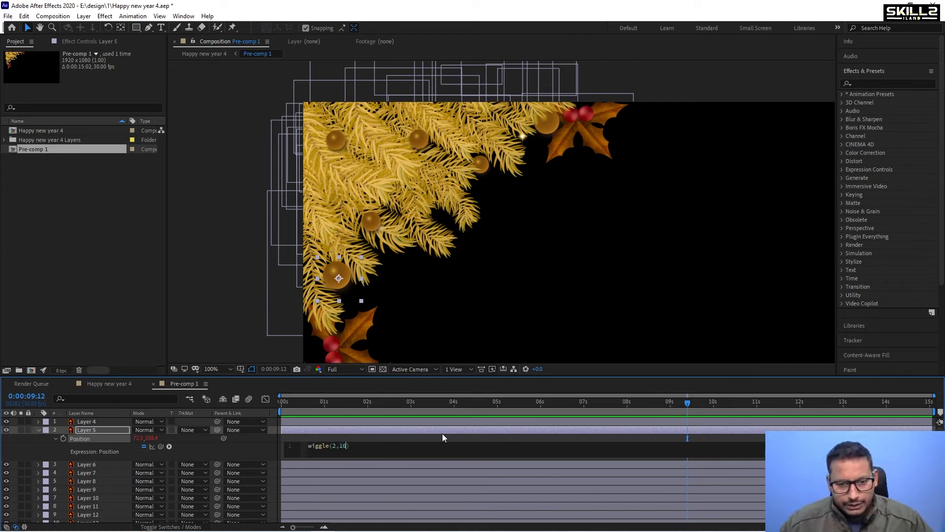
left_click(442, 433)
key("space")
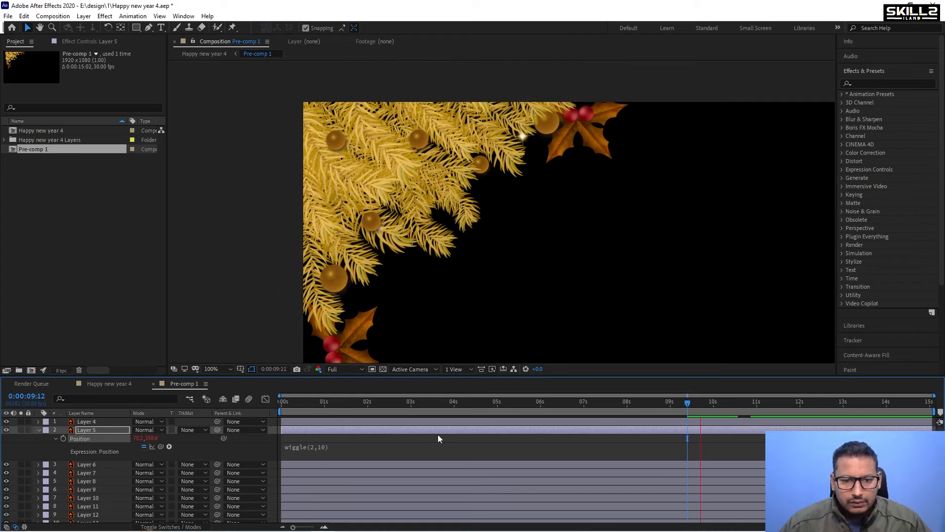
Apply the wiggle(2,10) expression to Layer 6's Position and save the project.
left_click(37, 430)
left_click(86, 437)
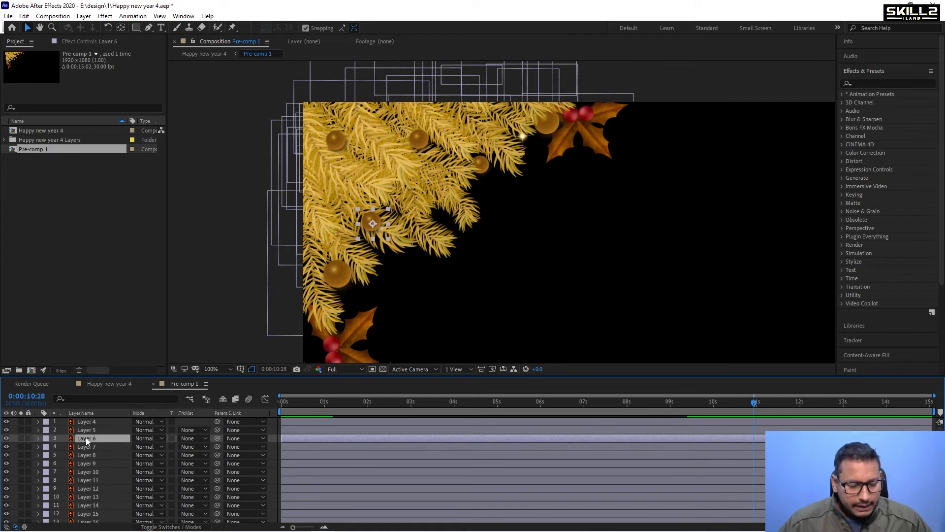
type("wiggle(2,10)")
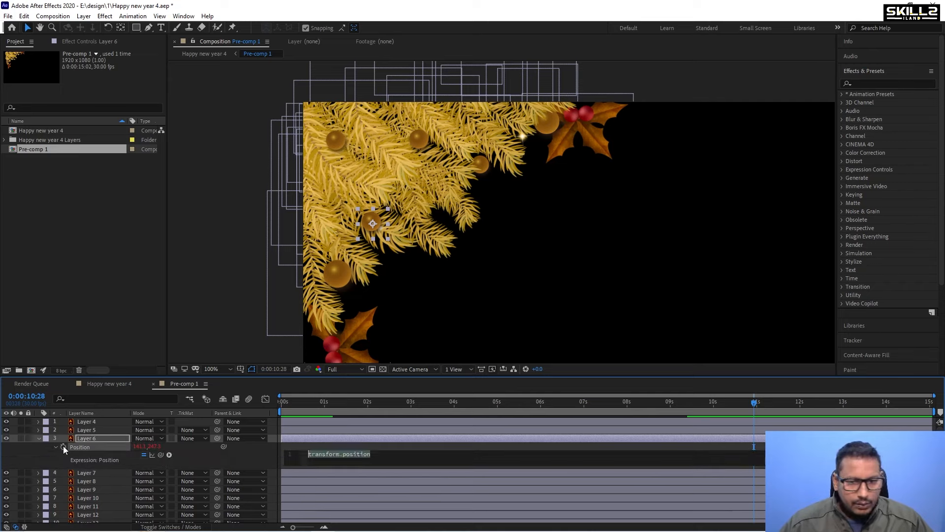
key("ctrl+s")
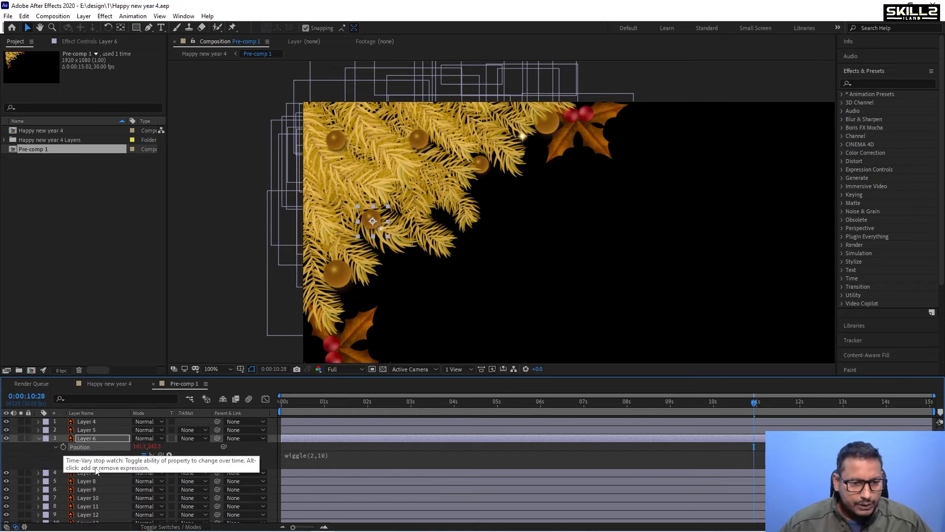
Apply the wiggle(2,10) expression to Layer 7's Position.
left_click(86, 474)
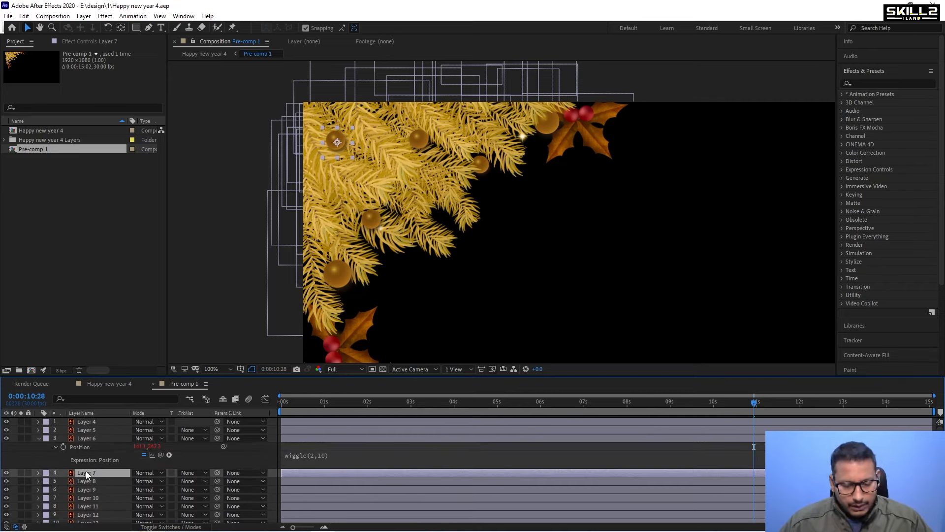
key("p")
left_click(64, 482, "alt")
type("wiggle(2,10)")
key("KP_Enter")
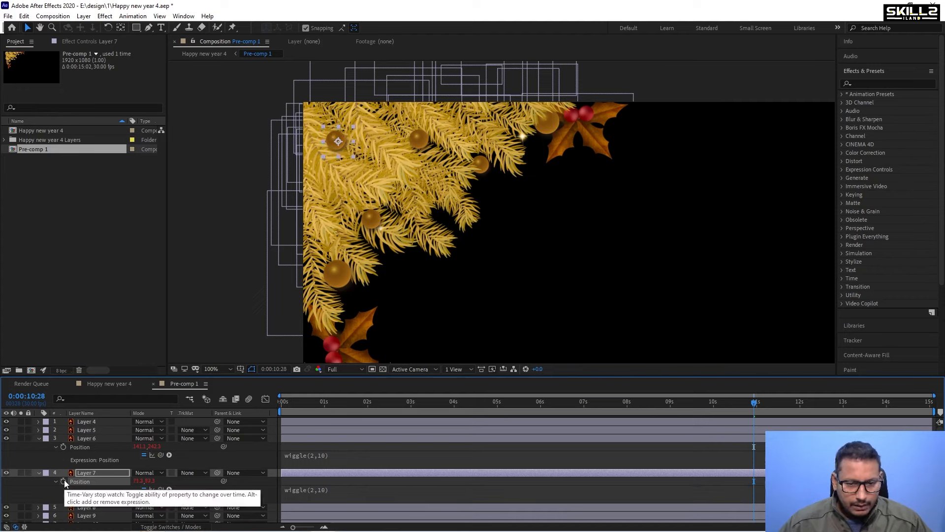
Copy Layer 4's scale wiggle expression and apply it to Layer 8's Scale.
scroll(89, 446, "down", 3)
left_click(86, 432)
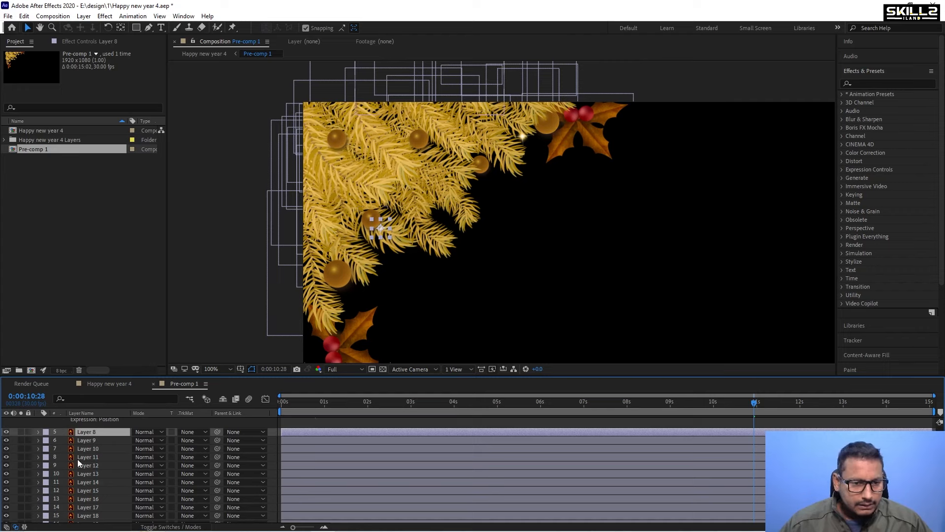
scroll(78, 459, "up", 1)
scroll(96, 459, "up", 2)
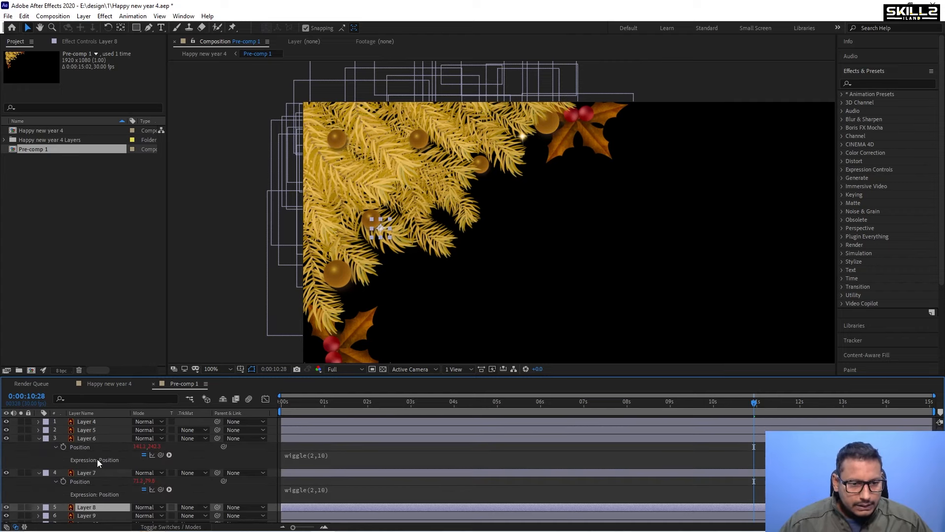
left_click(92, 421)
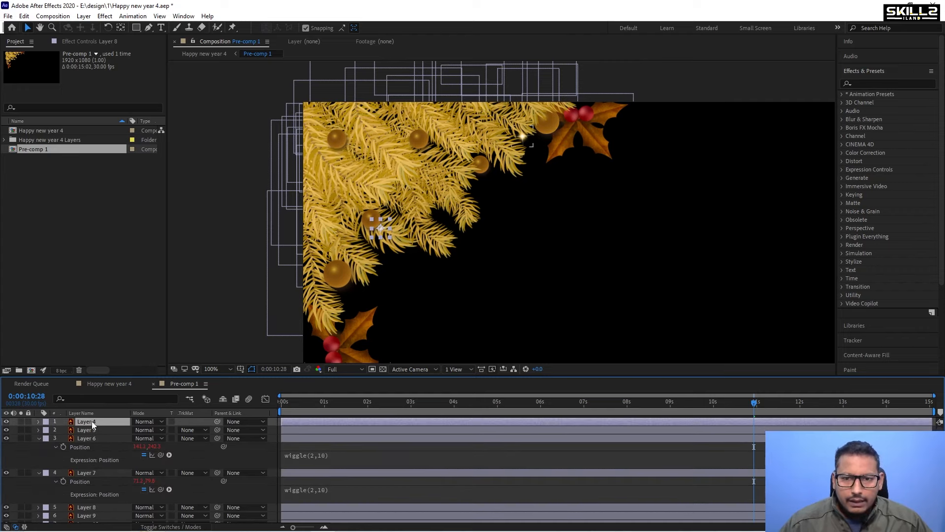
left_click(38, 421)
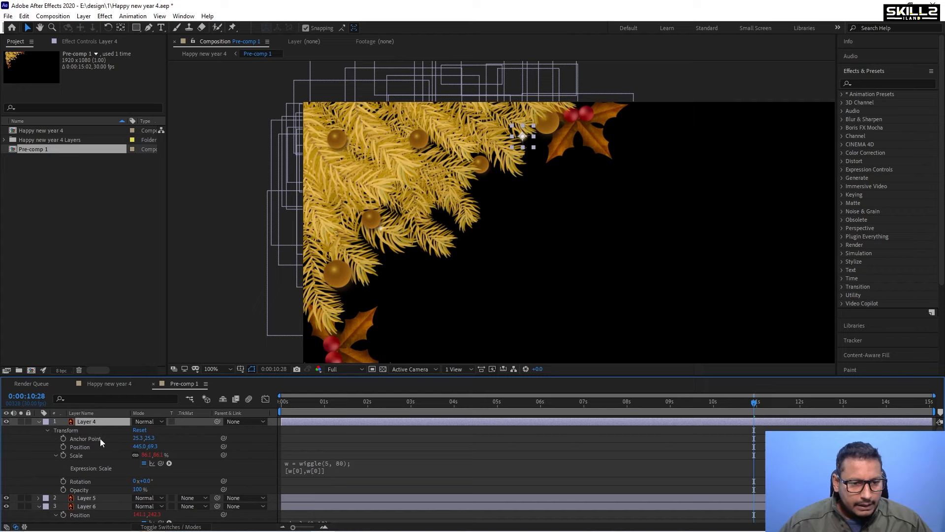
left_click(392, 469)
key("ctrl+c")
scroll(100, 450, "down", 5)
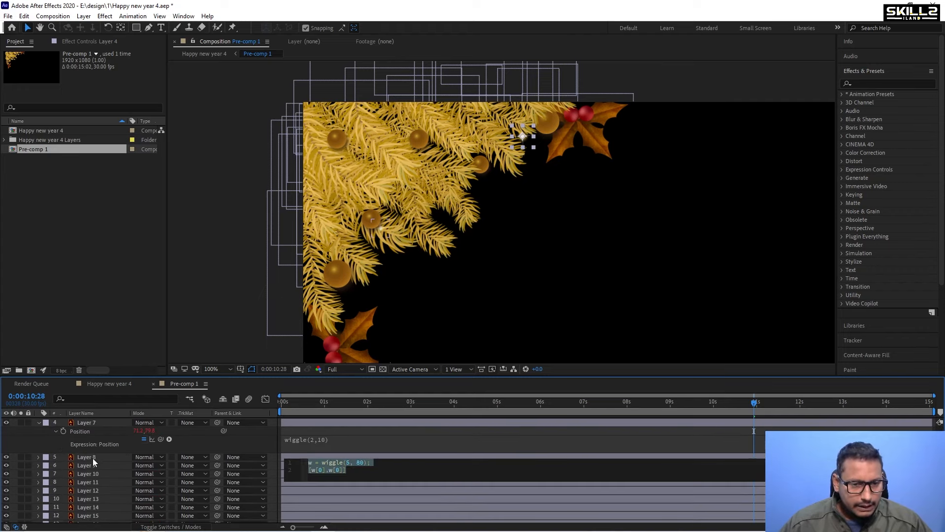
left_click(90, 458)
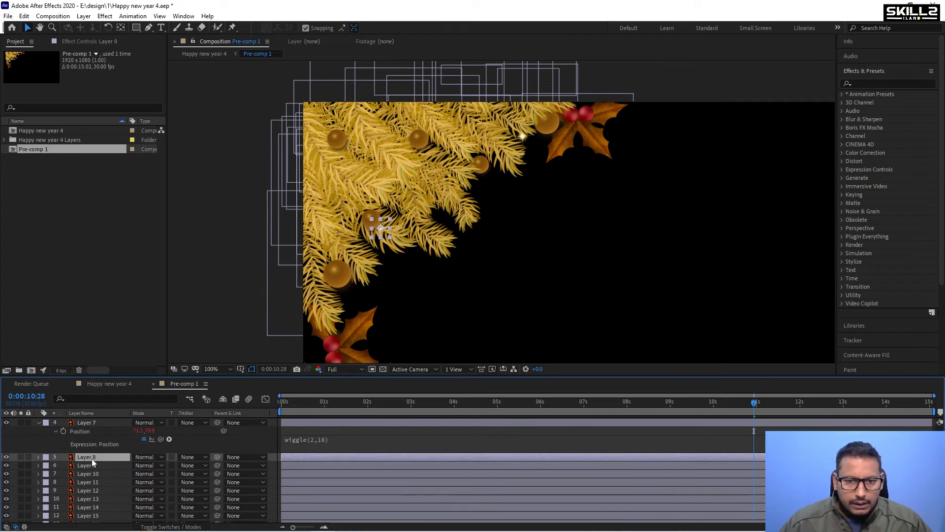
key("s")
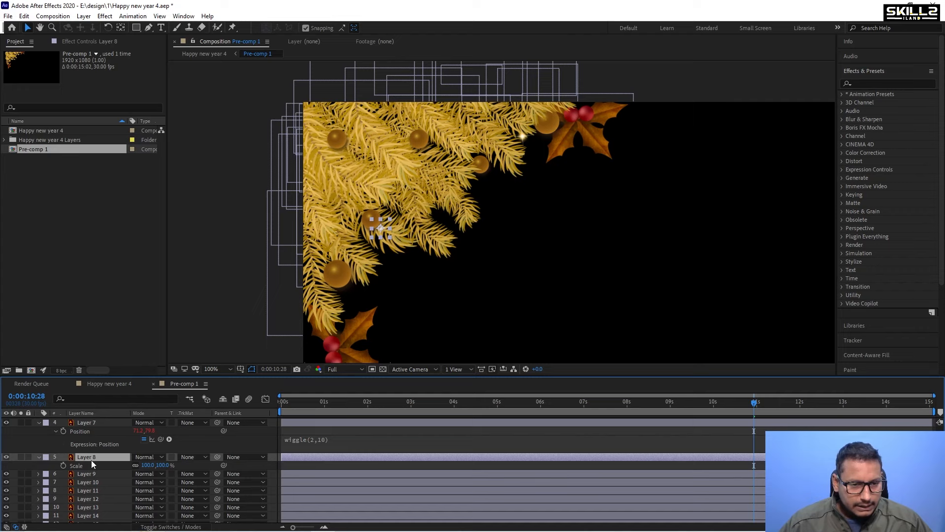
left_click(63, 464, "alt")
key("ctrl+v")
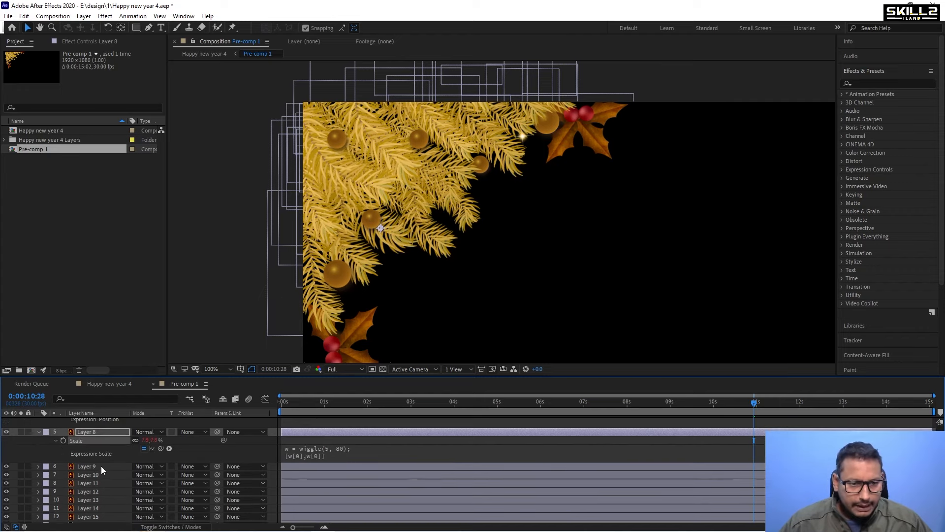
Copy the wiggle(2,10) expression from Layer 7 and apply it to Layer 9's Position.
left_click(97, 466)
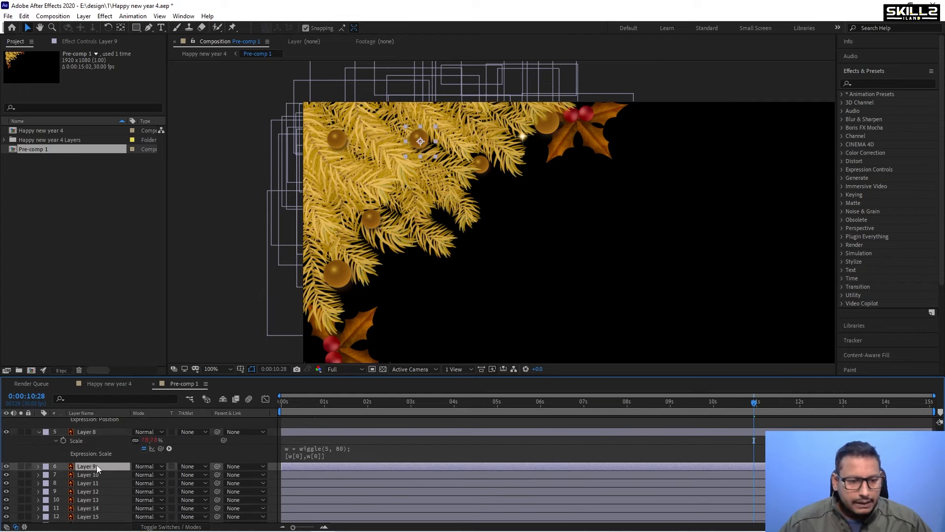
key("p")
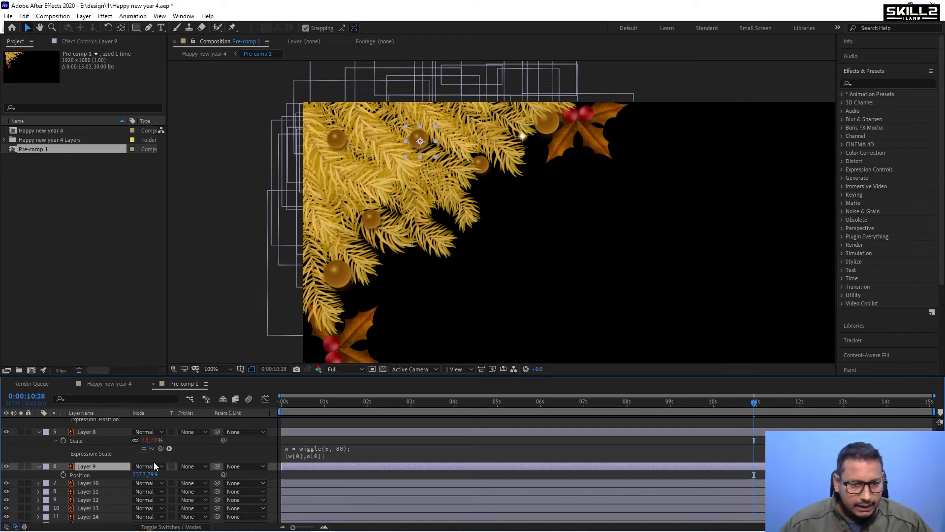
scroll(154, 462, "up", 1)
left_click(353, 441)
key("ctrl+c")
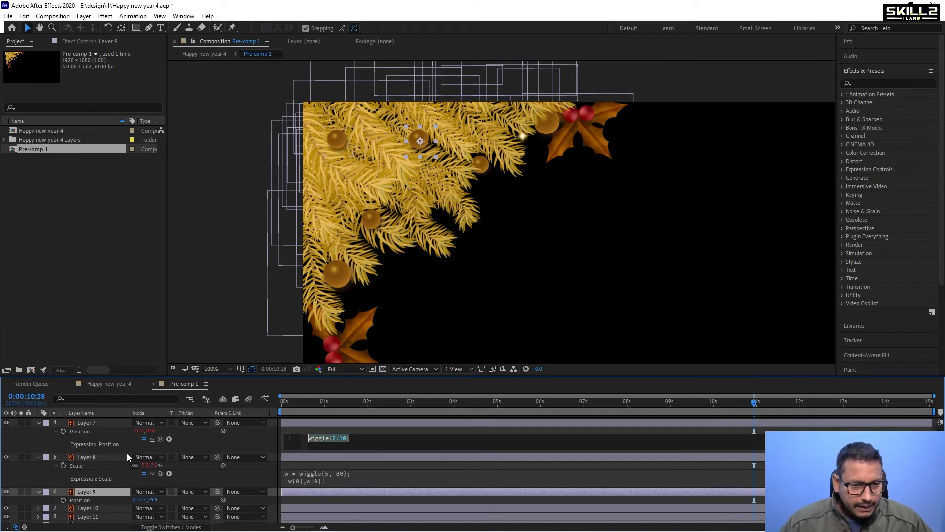
scroll(79, 468, "down", 1)
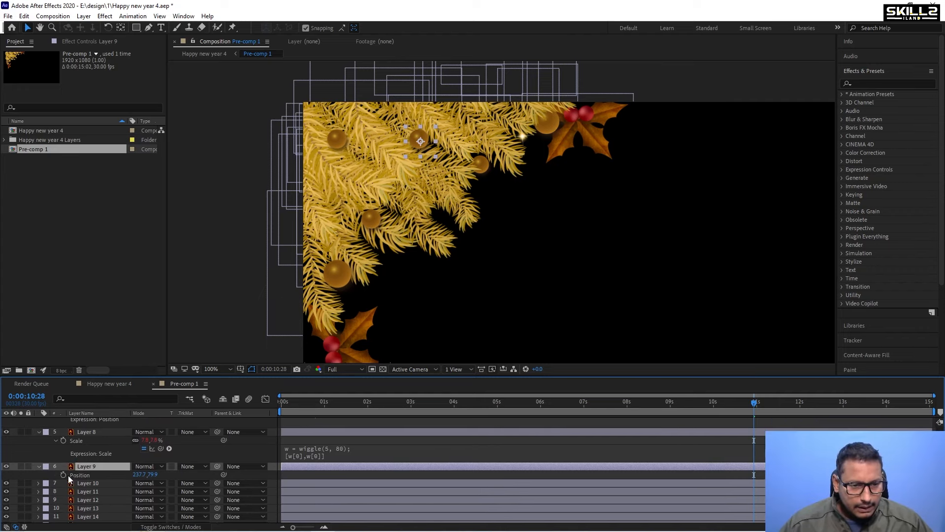
left_click(63, 475, "alt")
key("ctrl+v")
scroll(103, 474, "down", 1)
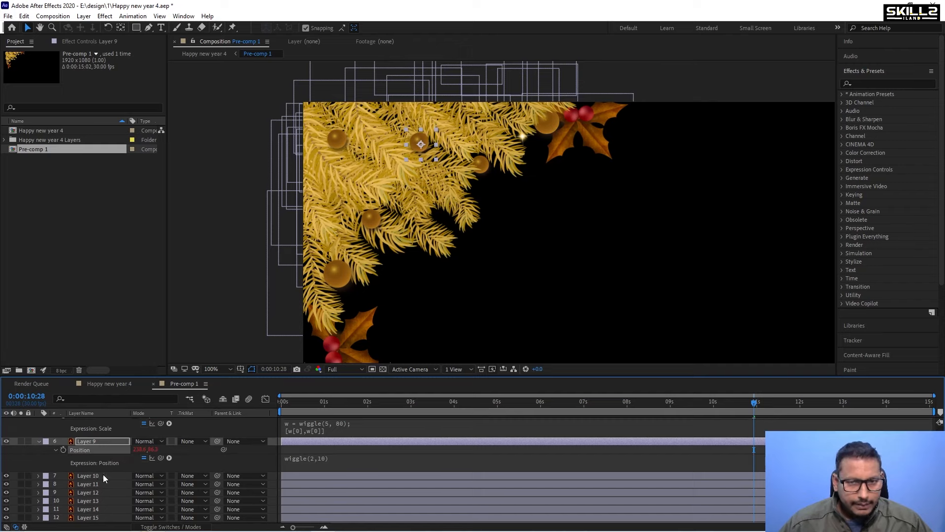
left_click(90, 475)
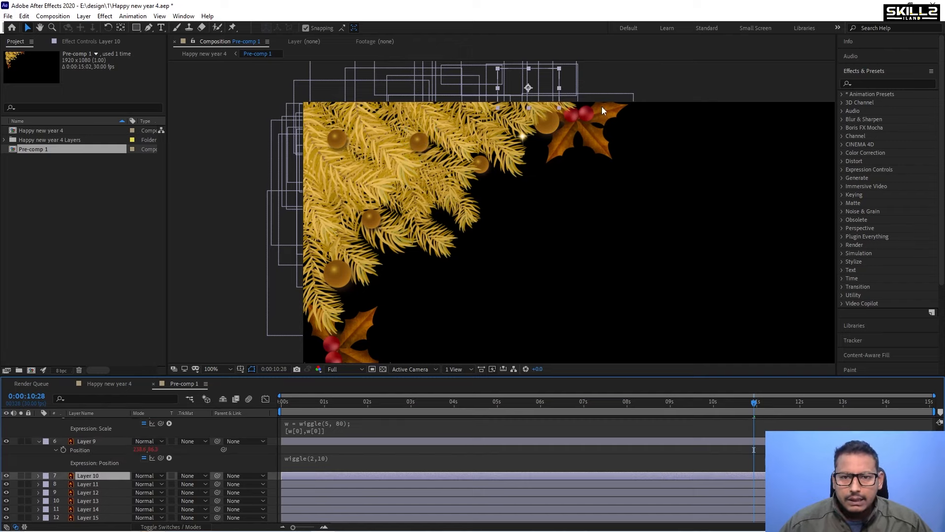
left_click_drag(539, 85, 543, 138)
key("ctrl+z")
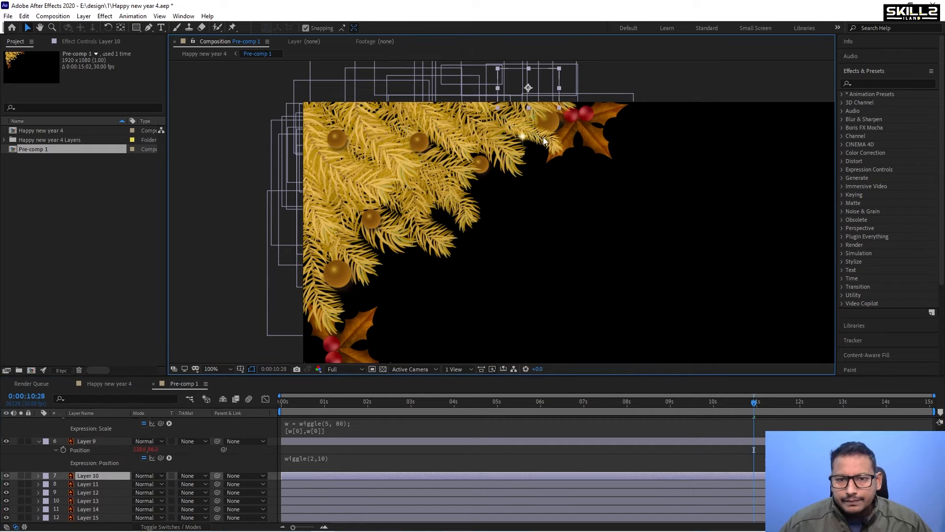
Scroll through the layer list to review the remaining branch layers.
scroll(542, 93, "down", 2)
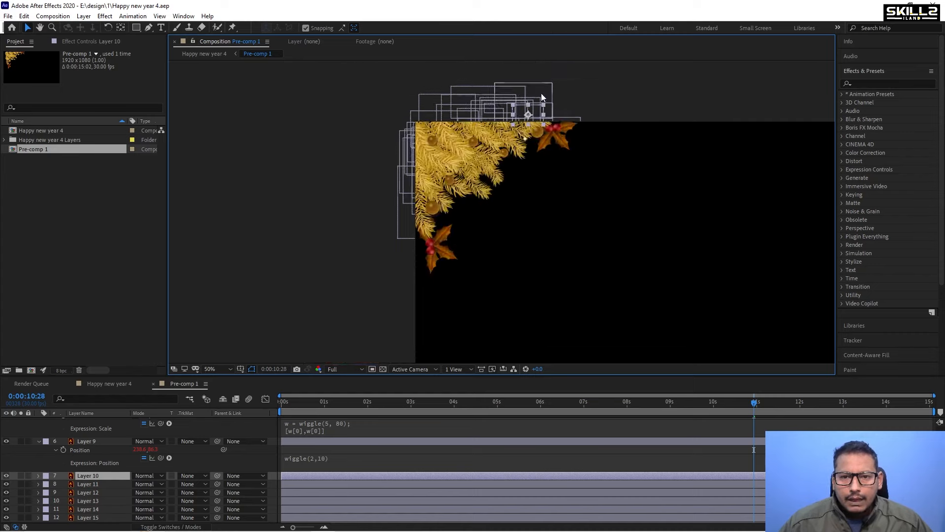
scroll(527, 136, "up", 4)
scroll(473, 133, "down", 2)
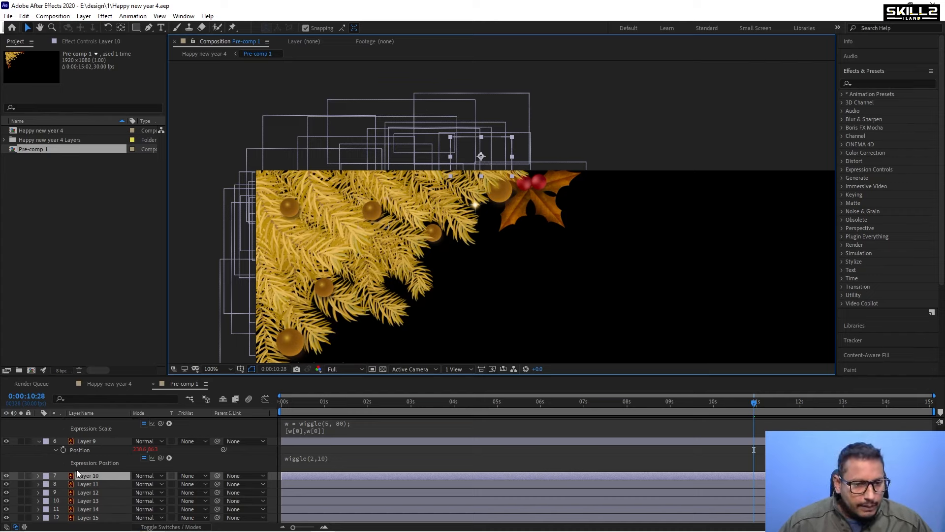
scroll(101, 487, "down", 6)
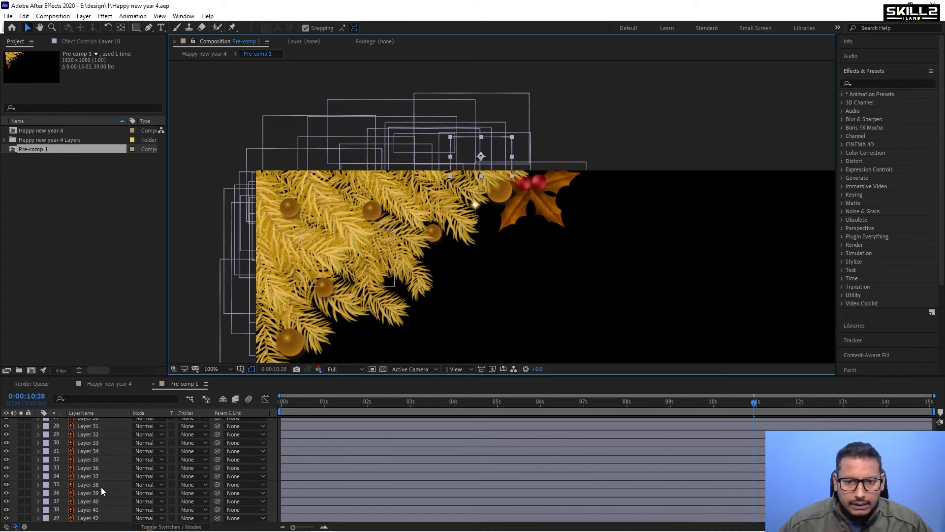
scroll(144, 472, "up", 1)
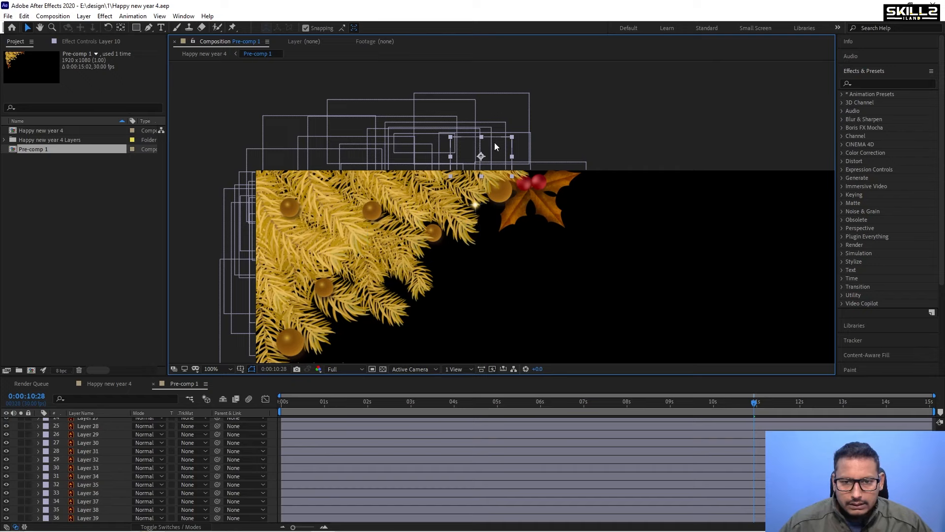
scroll(482, 155, "up", 1)
scroll(481, 153, "down", 1)
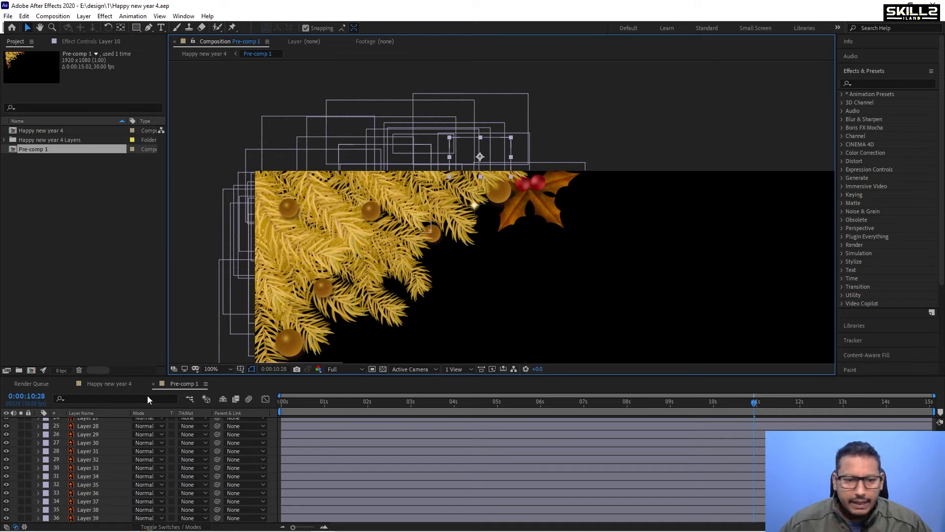
Move the anchor points of Layers 10 and 11 to their branch bases with the Pan Behind tool.
scroll(89, 468, "up", 8)
scroll(89, 468, "down", 2)
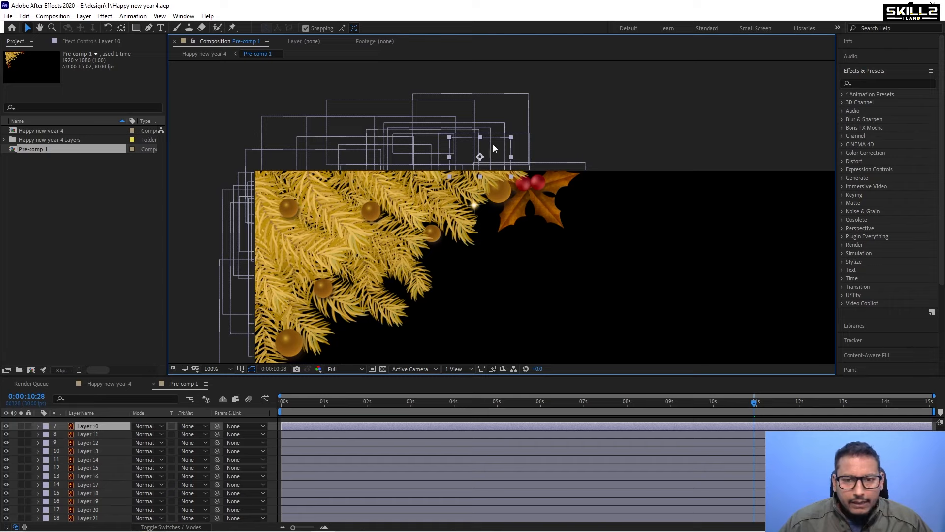
key("y")
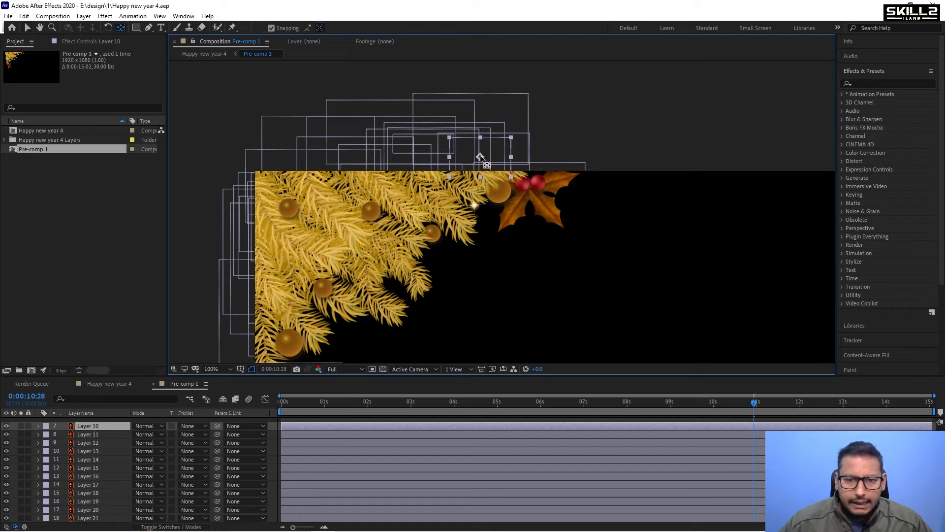
left_click_drag(476, 154, 459, 147)
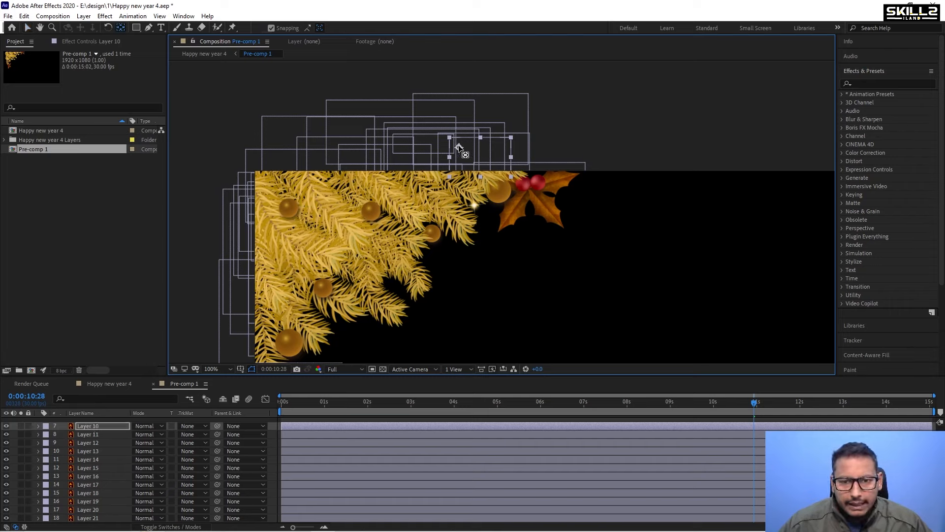
left_click(88, 434)
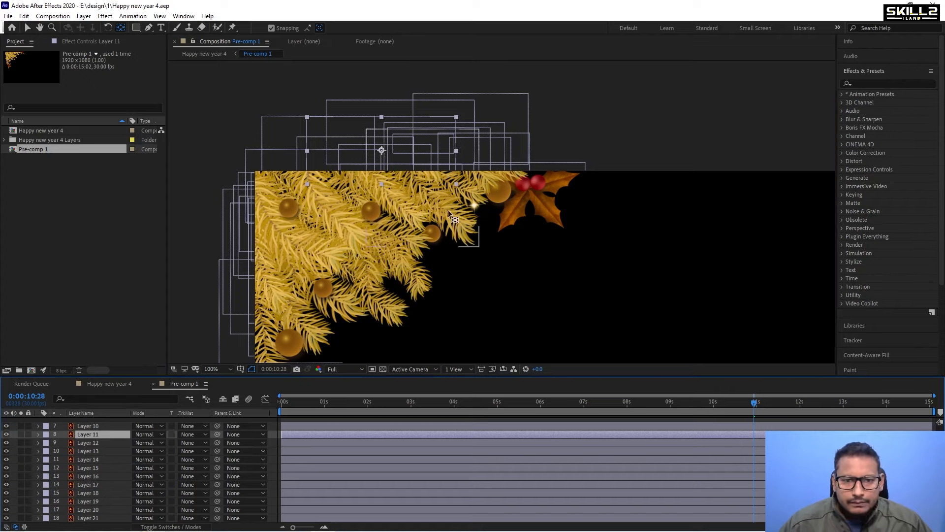
left_click_drag(379, 151, 308, 150)
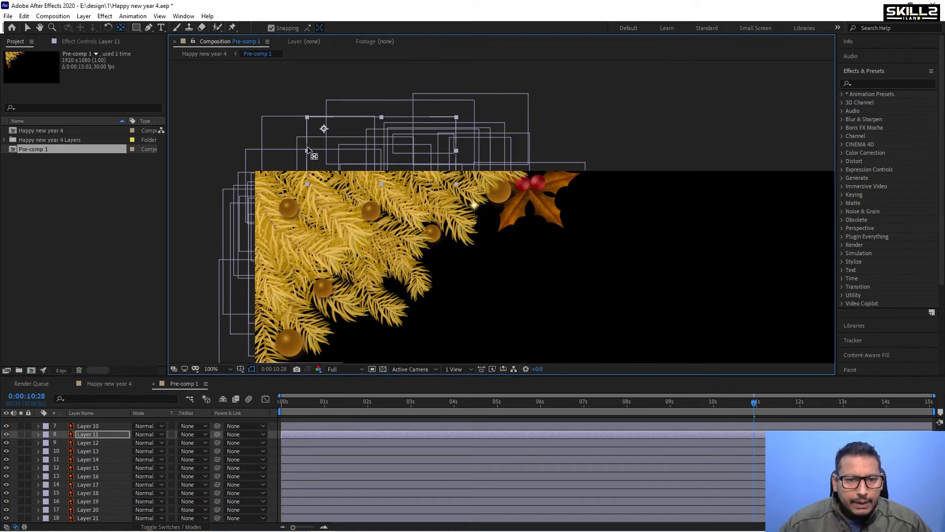
Select all layers, nudge them to the right, and reveal all their expressions.
key("ctrl+a")
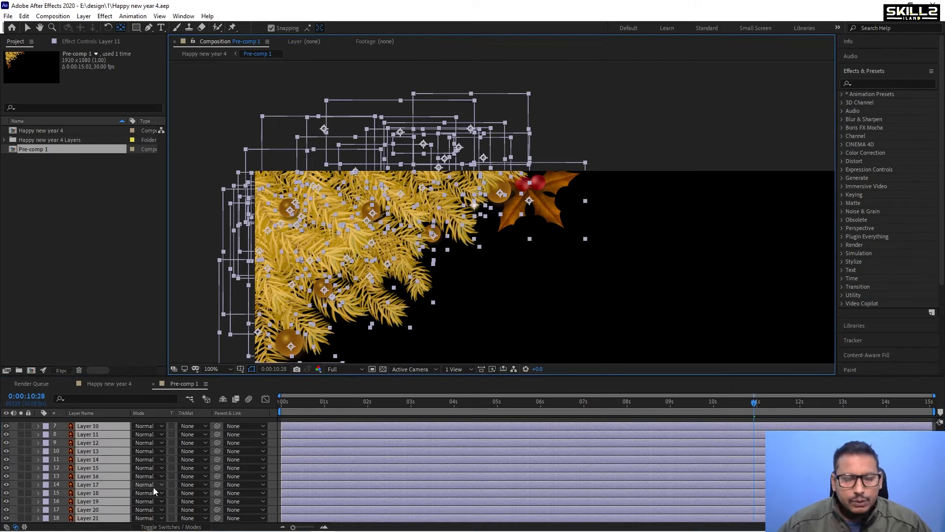
scroll(366, 193, "down", 2)
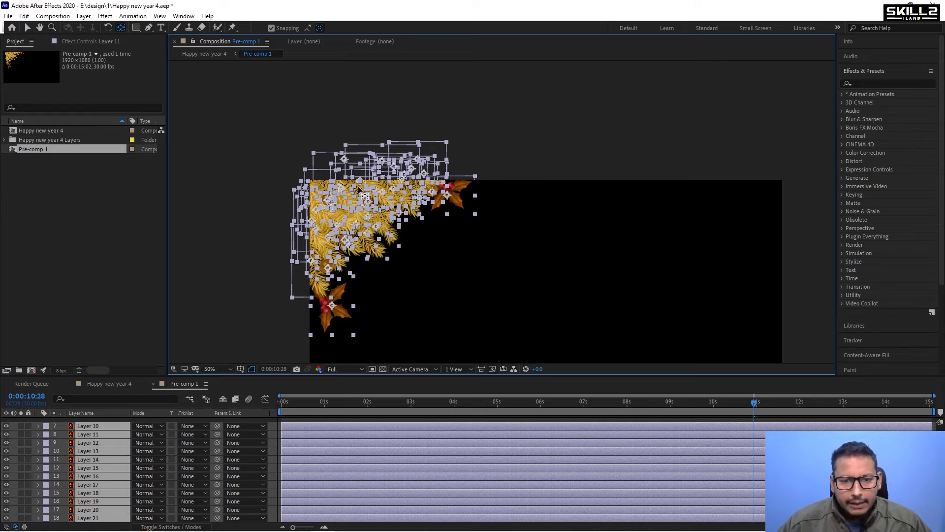
key("shift+Right")
key("shift+Right")
key("shift+Right")
key("shift+Right")
key("shift+Right")
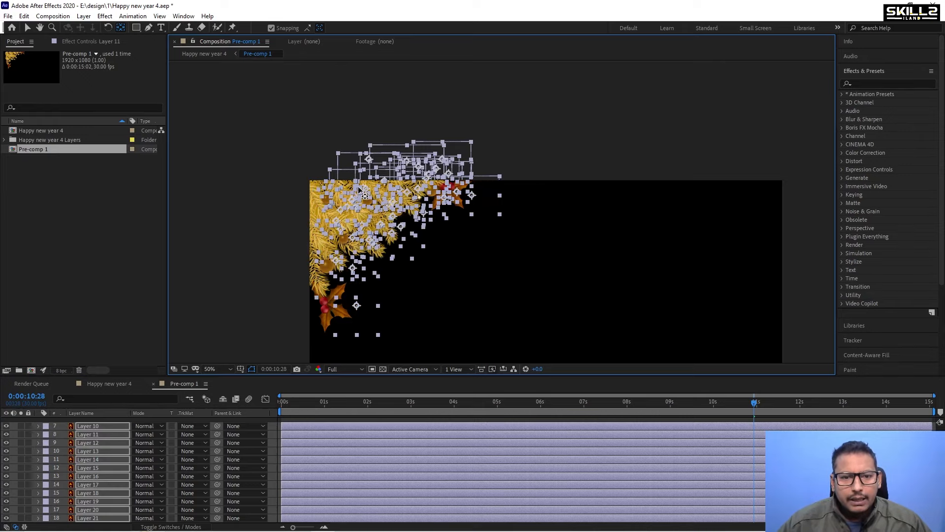
key("shift+Right")
key("shift+Right")
key("shift+Right")
left_click_drag(411, 247, 416, 241)
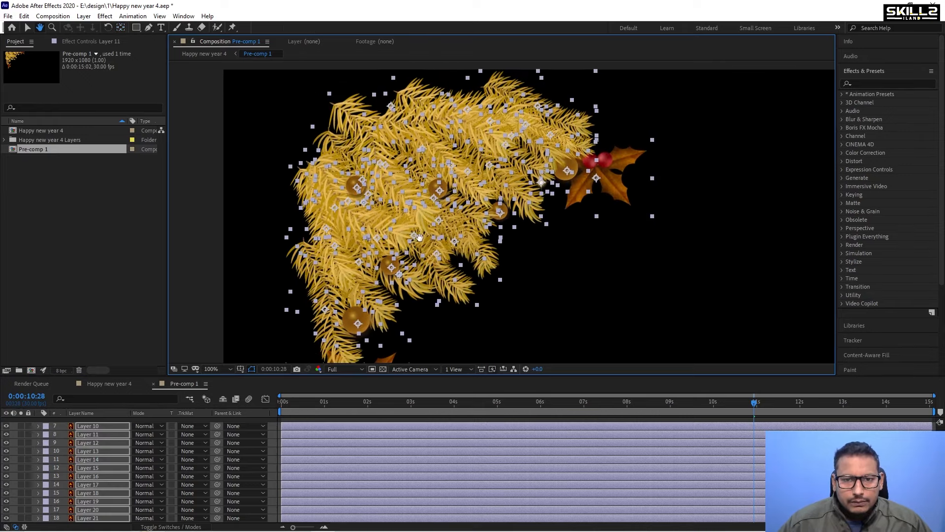
key("e")
key("e")
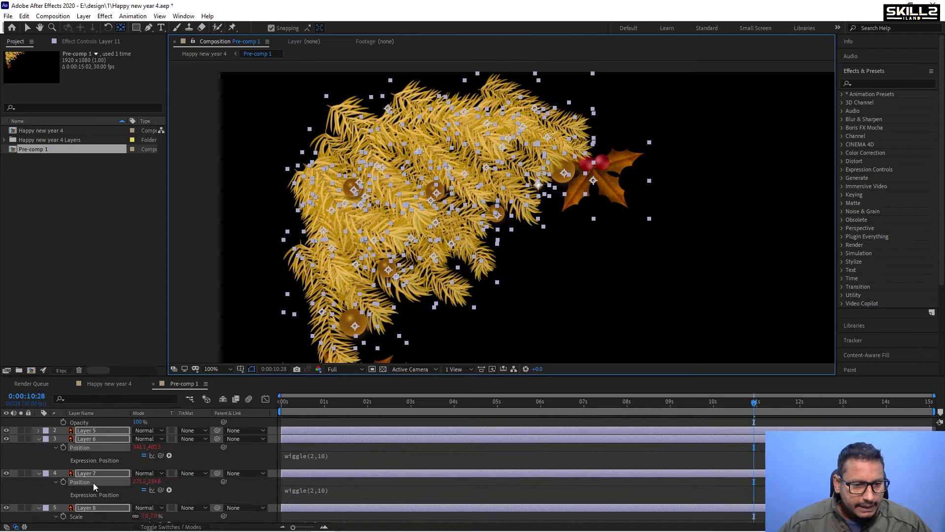
scroll(93, 482, "down", 5)
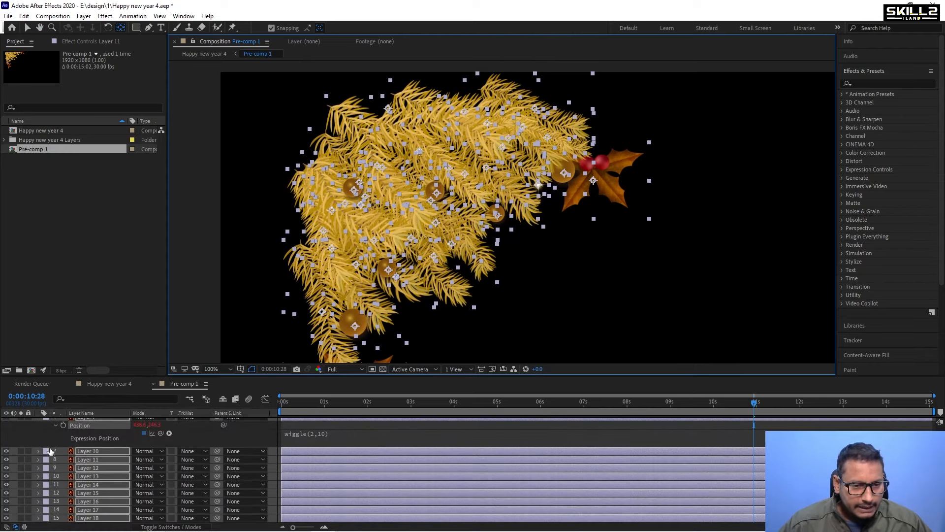
Fine-tune Layer 10's anchor point and save the project.
left_click(88, 452)
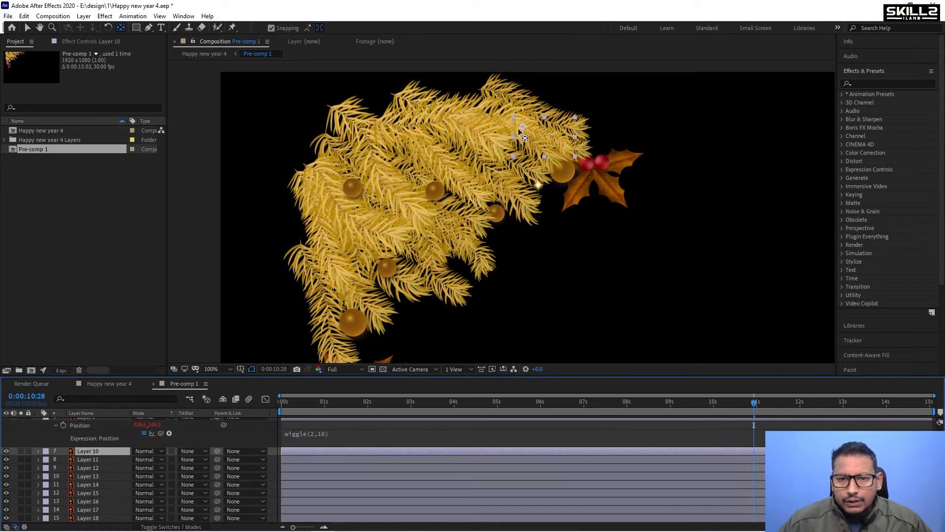
left_click_drag(523, 127, 519, 126)
key("ctrl+s")
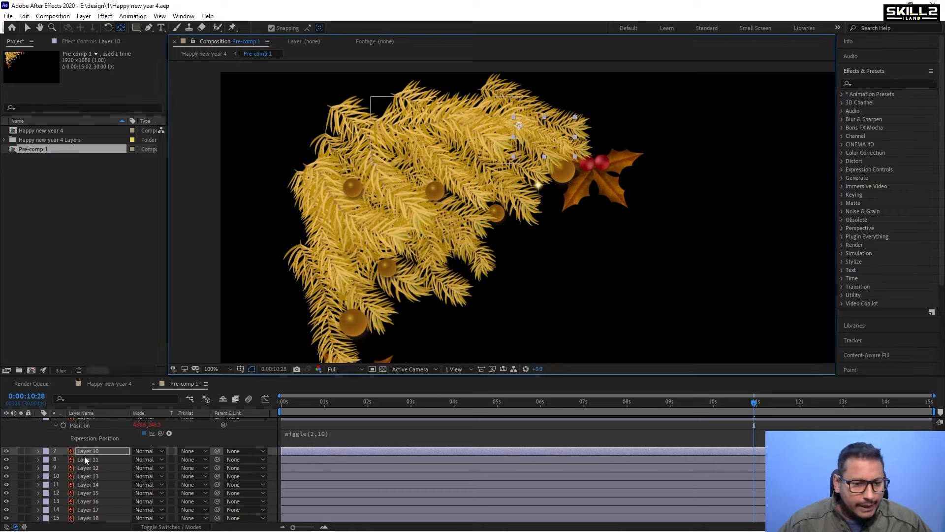
Solo-check and reposition the anchor points of Layers 11 and 12 at their branch stems.
left_click(84, 459)
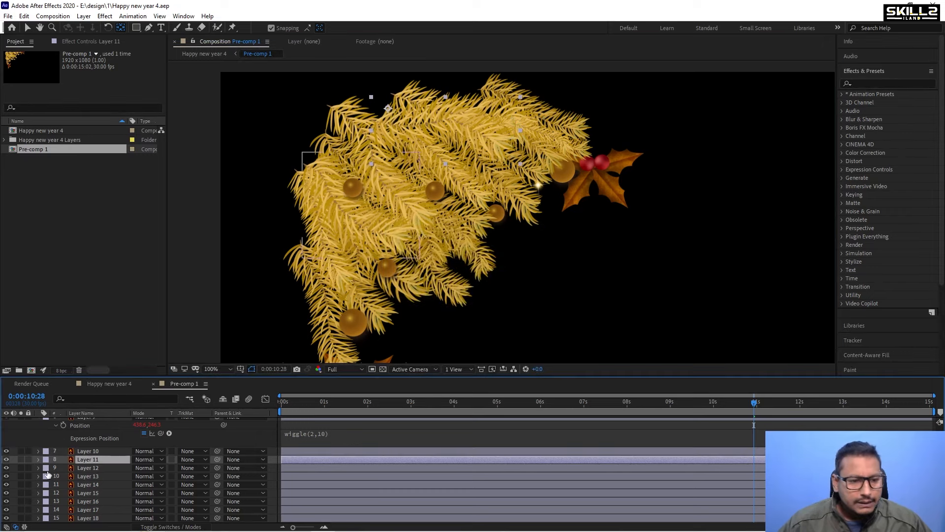
left_click(21, 458)
left_click(21, 459)
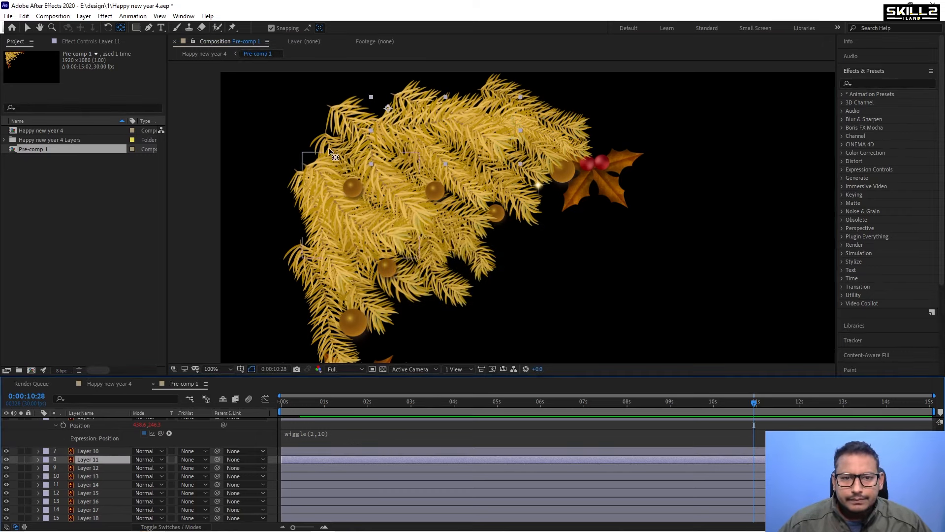
left_click(381, 128)
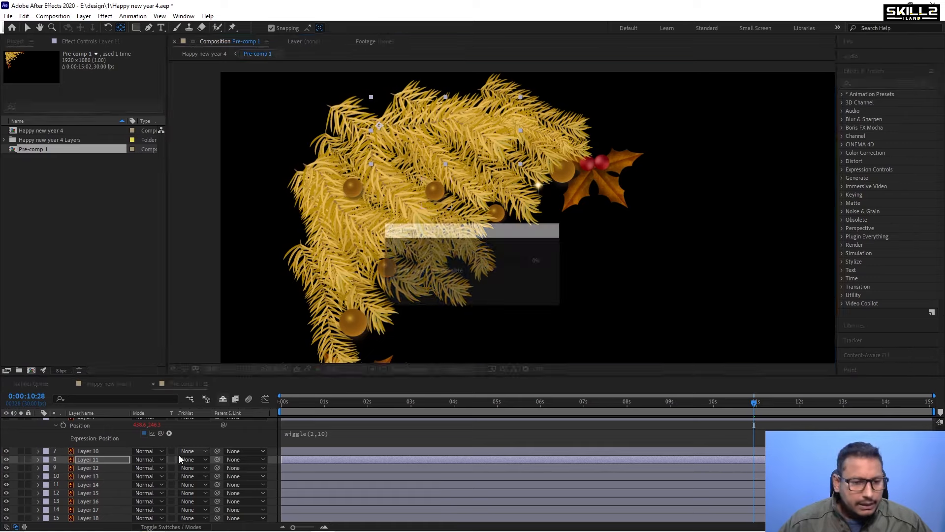
left_click(85, 467)
left_click(362, 206)
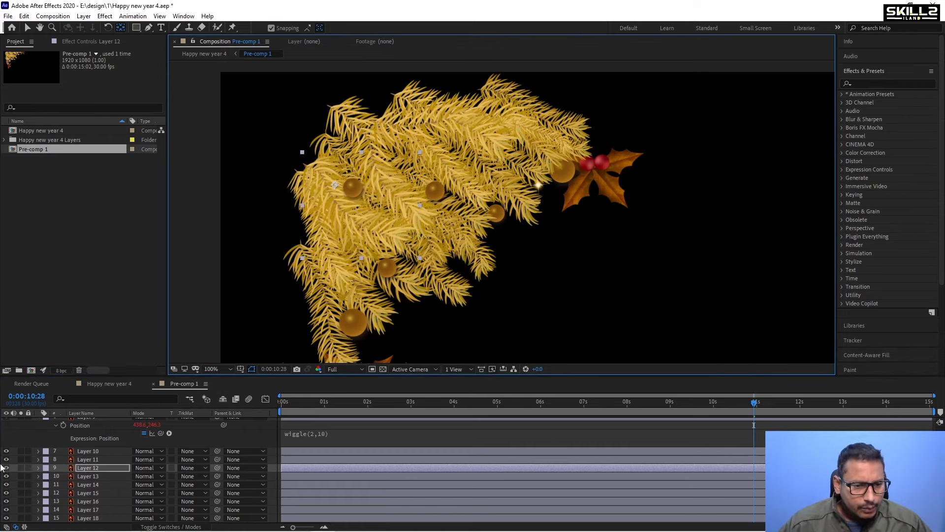
left_click(21, 467)
left_click(20, 468)
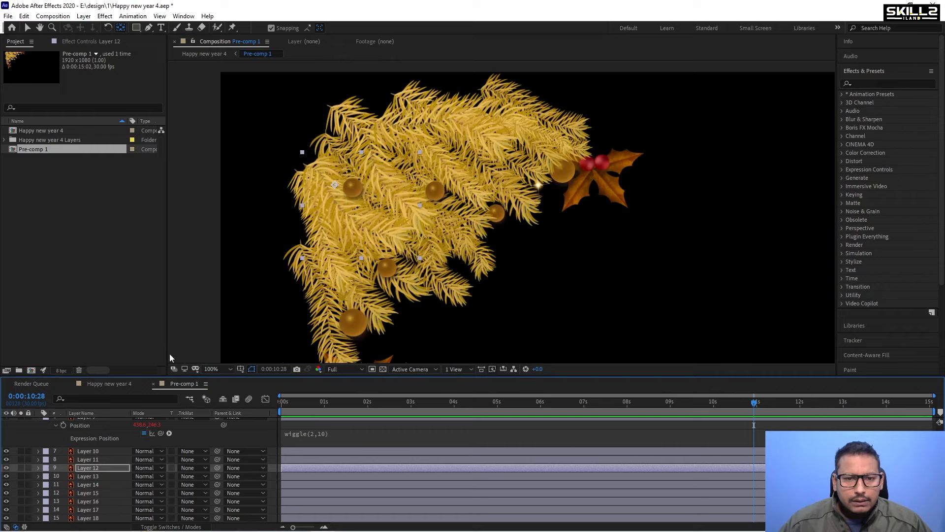
left_click(339, 192)
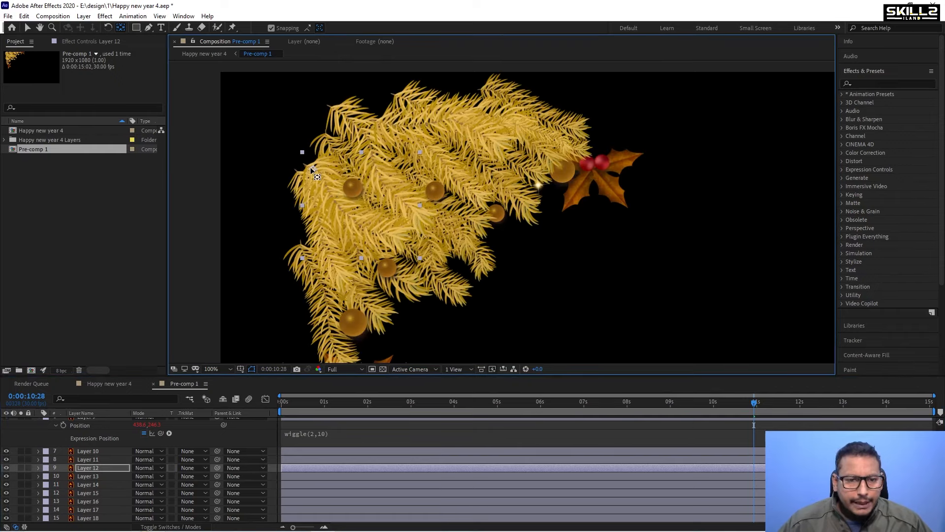
Reposition the anchor points of Layers 13 and 14 at their branch stems.
left_click(91, 476)
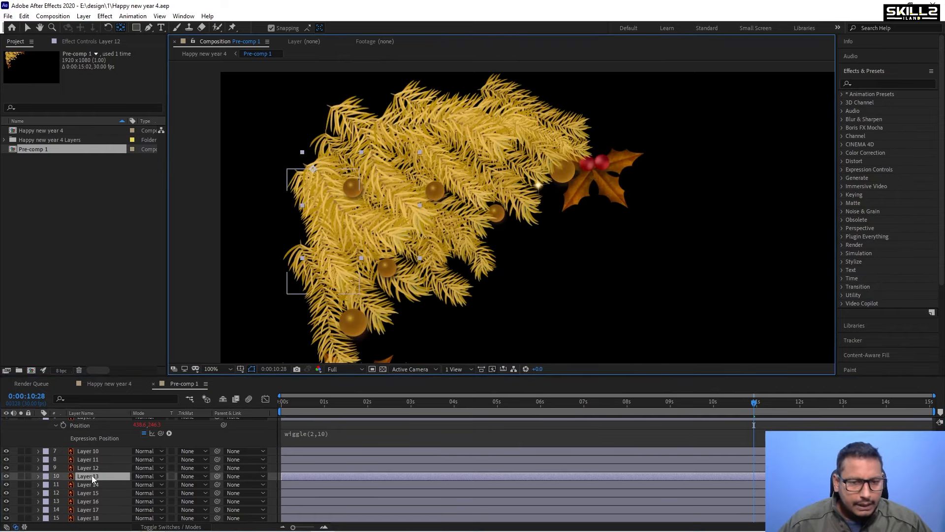
left_click(327, 217)
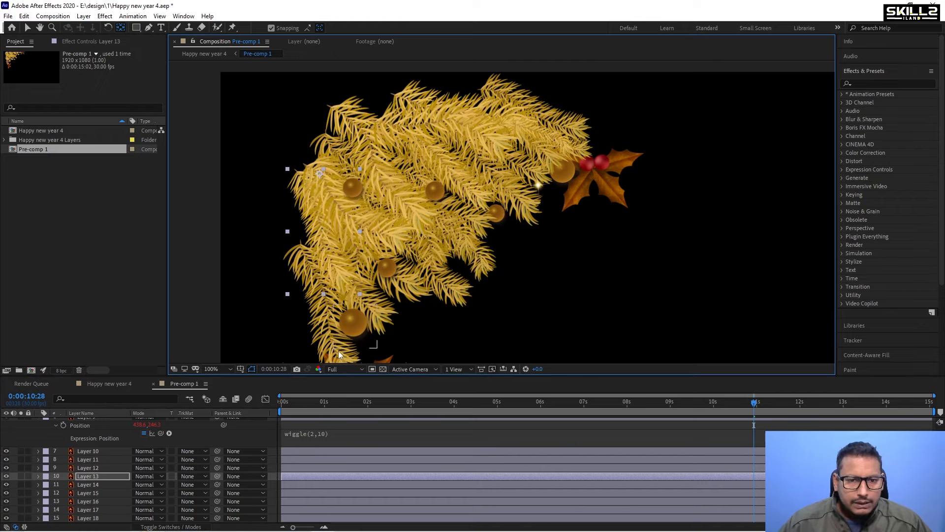
left_click(88, 484)
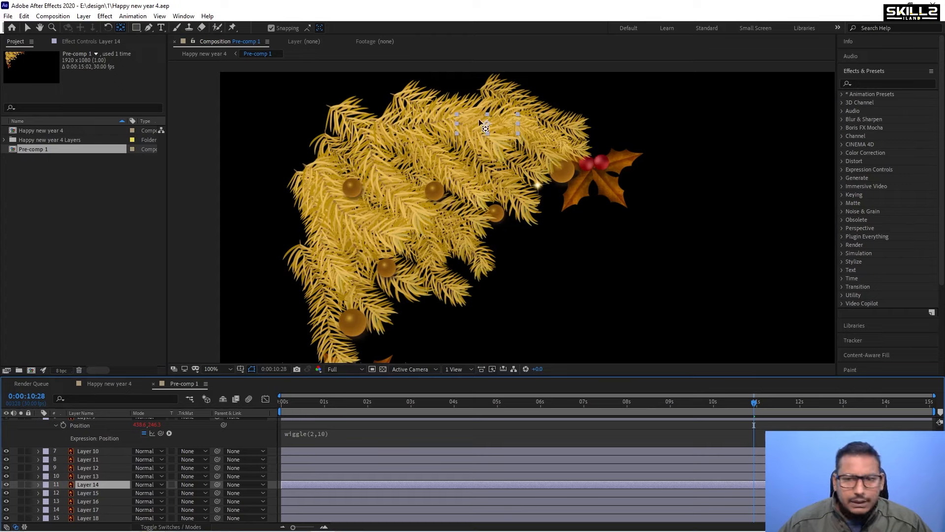
left_click_drag(486, 126, 458, 123)
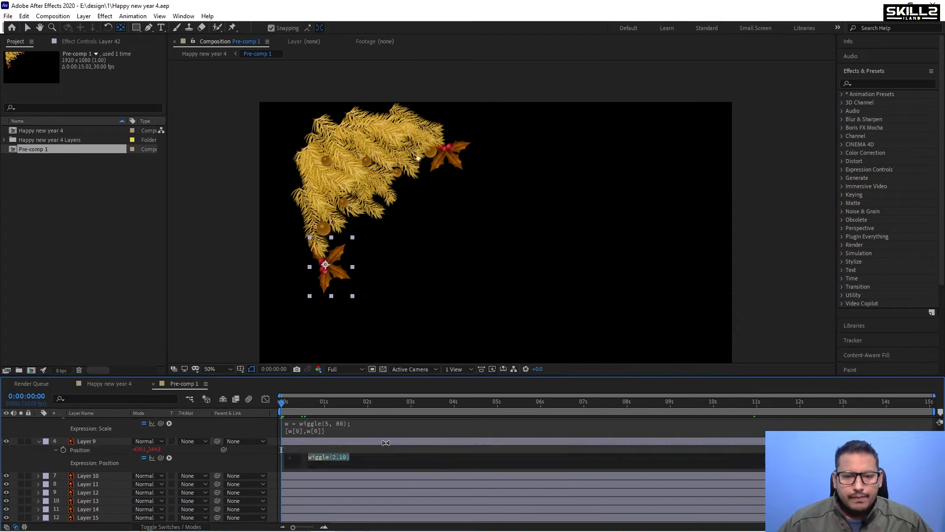
Copy the wiggle(2,10) expression from Layer 9's Position.
left_click(386, 443)
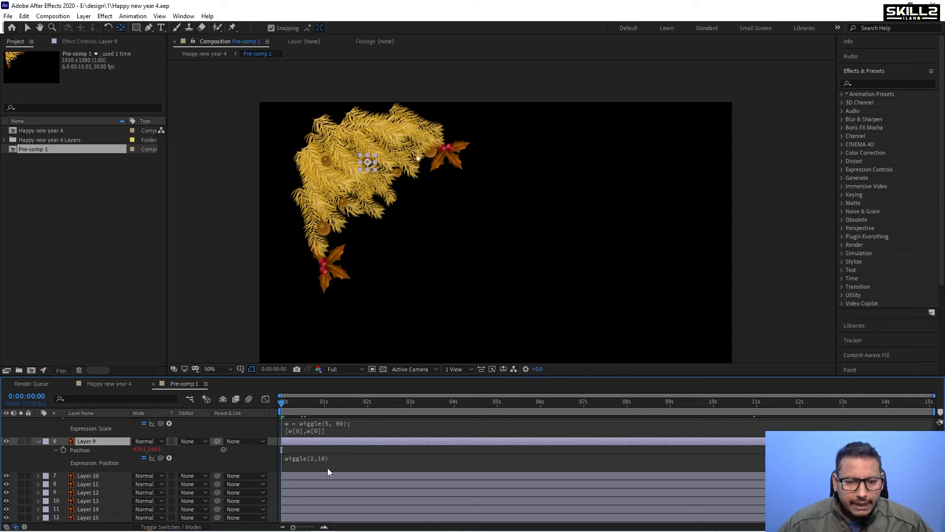
left_click(344, 459)
key("ctrl+c")
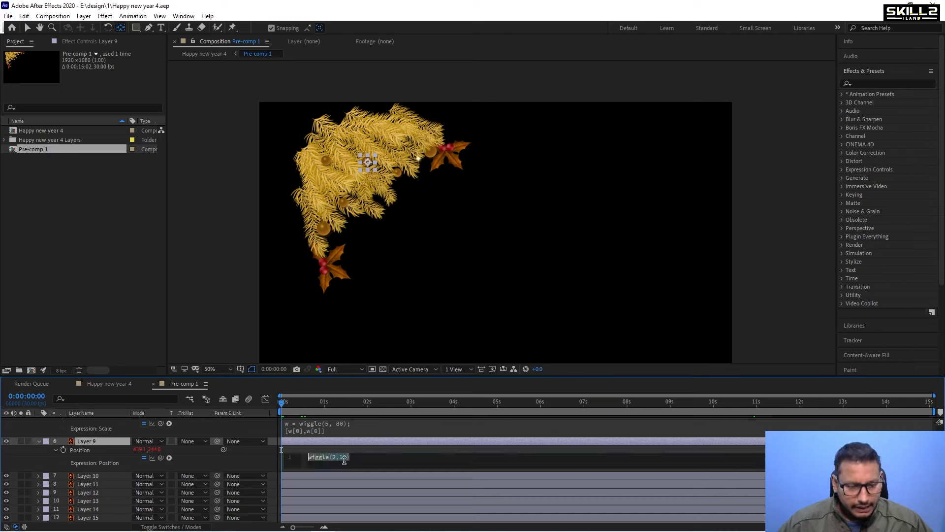
left_click(314, 475)
Add an expression to Layer 10's Rotation and paste the wiggle(2,10) expression into it.
scroll(352, 465, "down", 2)
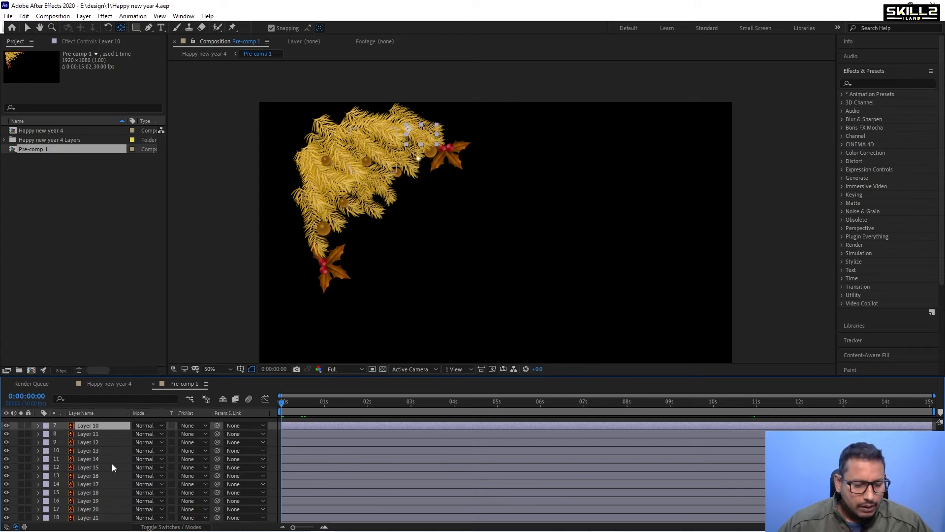
scroll(112, 463, "up", 1)
key("r")
left_click(63, 459, "alt")
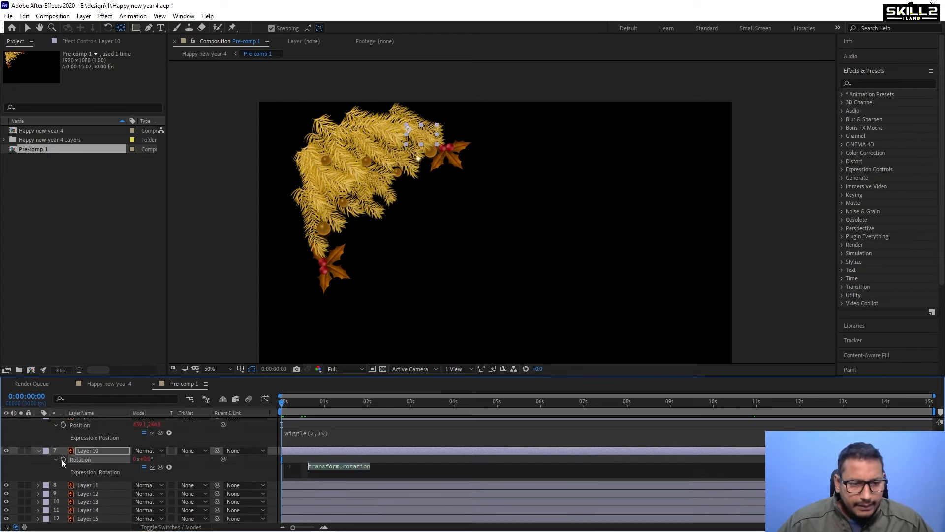
key("ctrl+v")
left_click(479, 142)
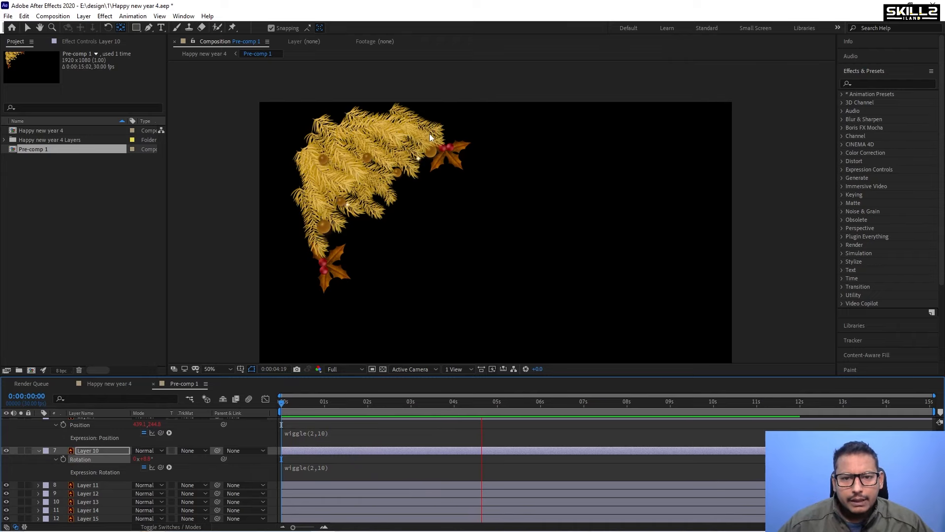
Retype the final digit of Layer 10's rotation wiggle expression as 0 and collapse the layer.
scroll(436, 141, "up", 2)
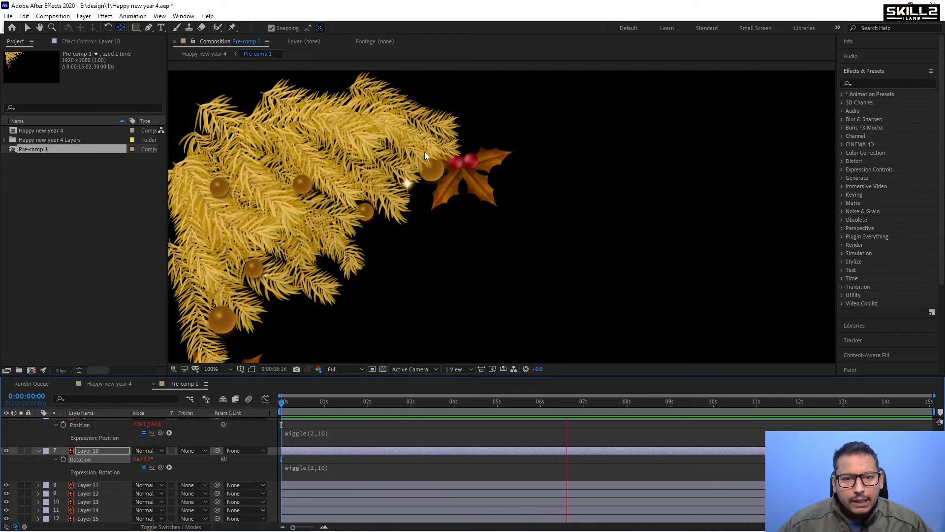
left_click(346, 467)
left_click(347, 469)
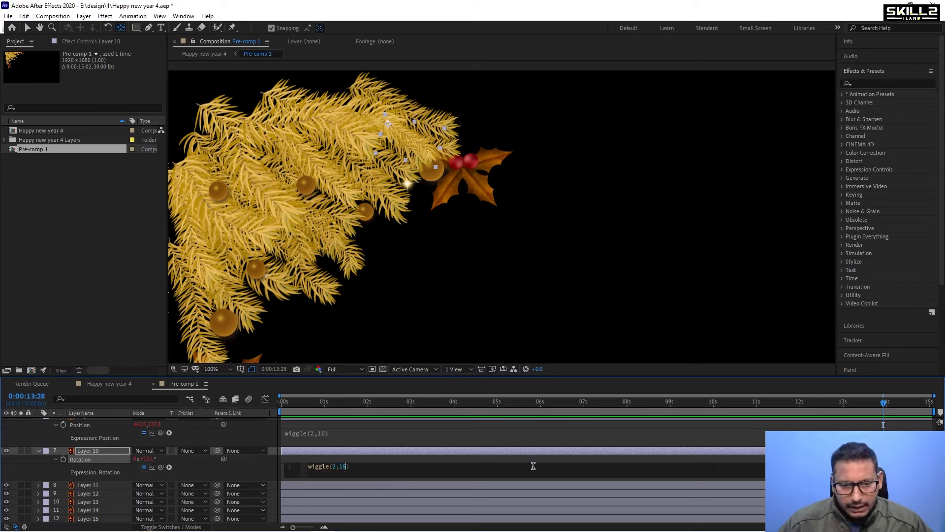
key("BackSpace")
type("0")
key("KP_Enter")
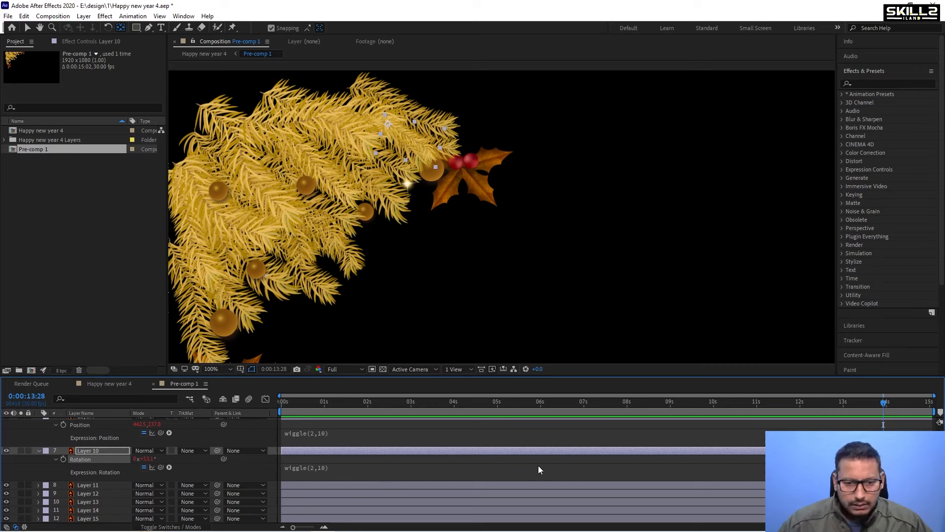
left_click(345, 470)
key("ctrl+c")
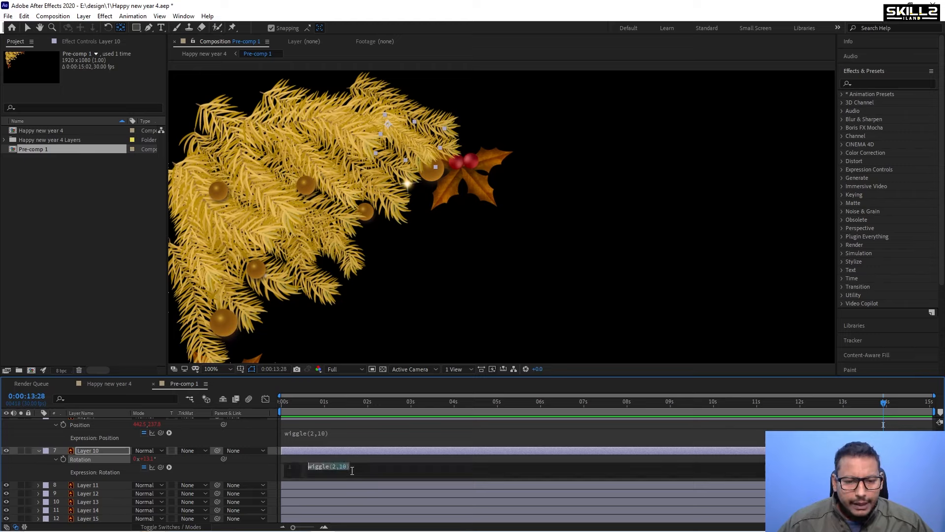
left_click(39, 451)
Paste the wiggle(2,10) expression into Layer 11's Rotation.
left_click(92, 460)
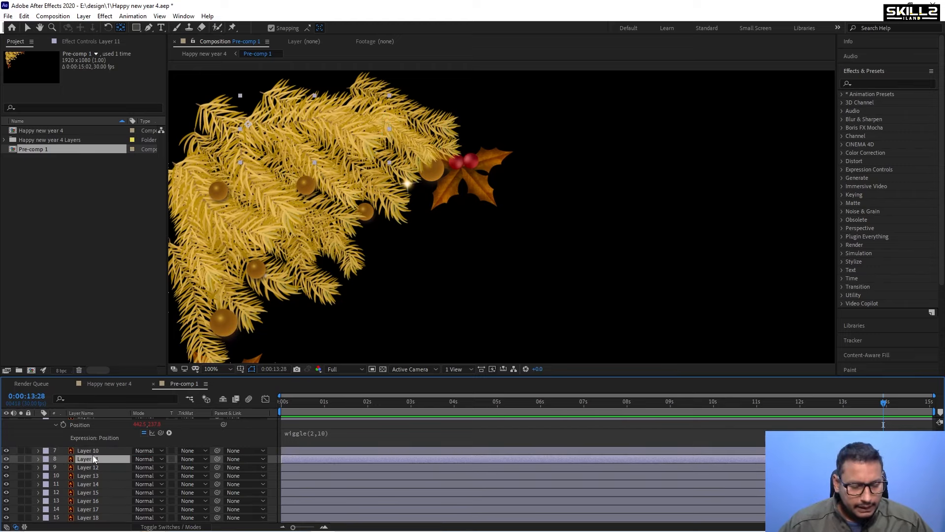
key("r")
left_click(64, 468, "alt")
key("ctrl+v")
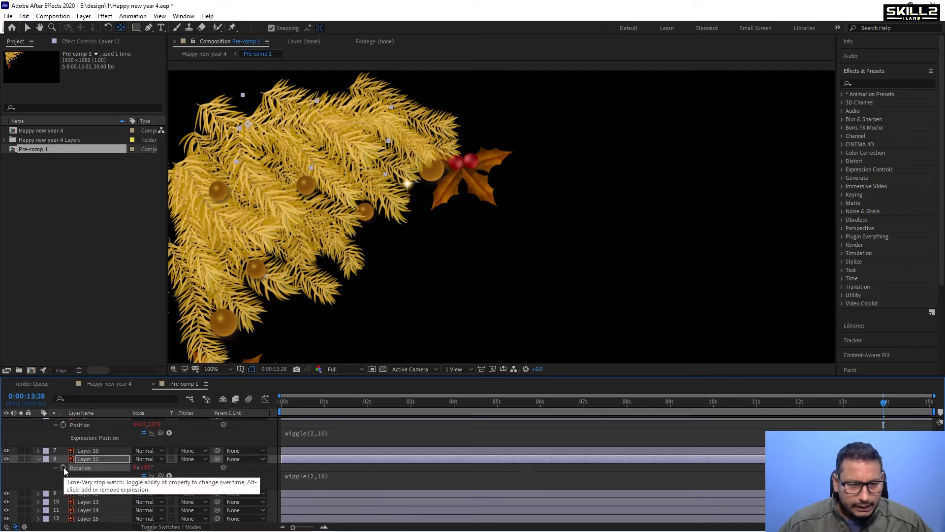
Paste the wiggle(2,10) expression into Layer 12's Rotation.
scroll(73, 462, "down", 2)
left_click(96, 445)
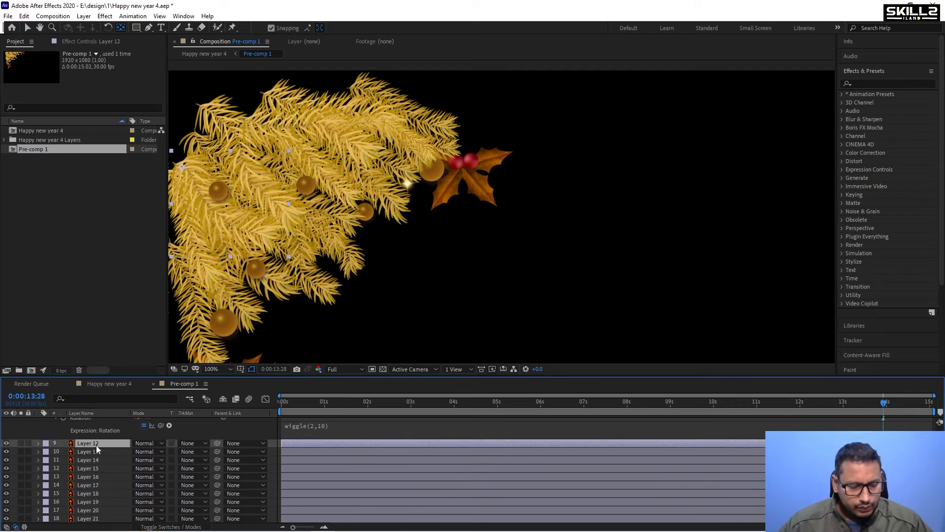
key("r")
left_click(63, 452, "alt")
key("ctrl+v")
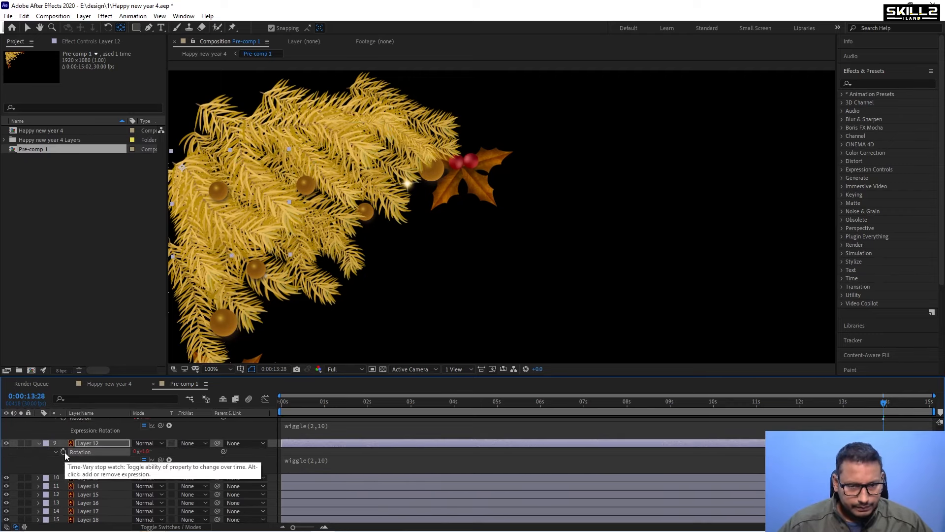
Paste the wiggle(2,10) expression into Layer 13's Rotation.
left_click(85, 478)
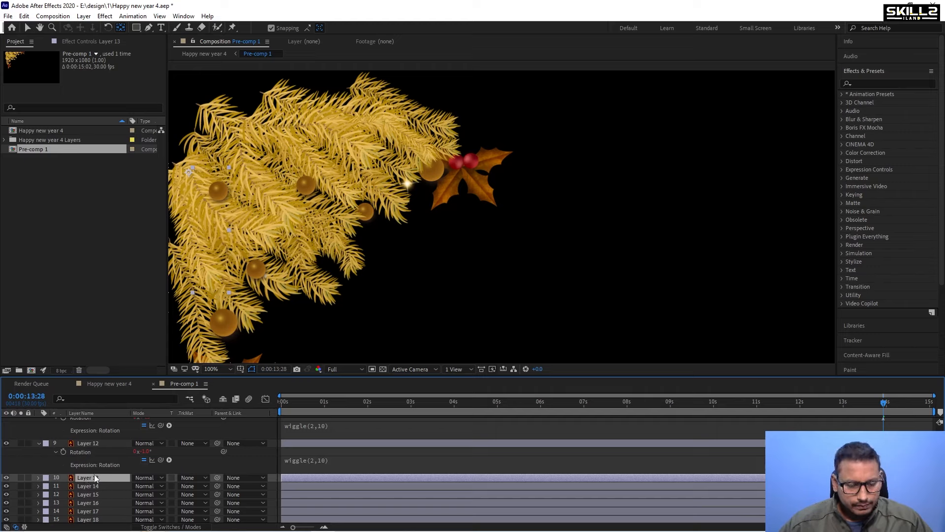
key("r")
left_click(64, 485, "alt")
key("ctrl+v")
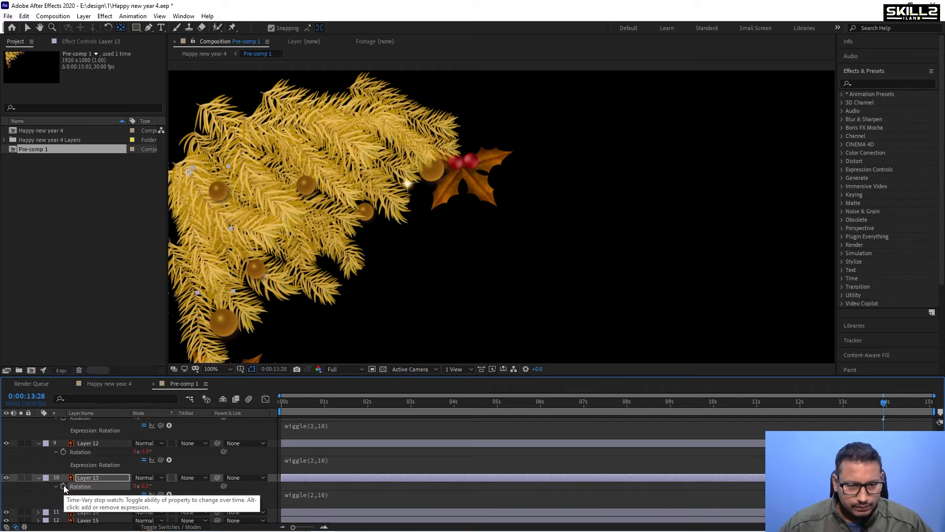
Paste the wiggle(2,10) expression into Layer 14's Rotation.
left_click(91, 462)
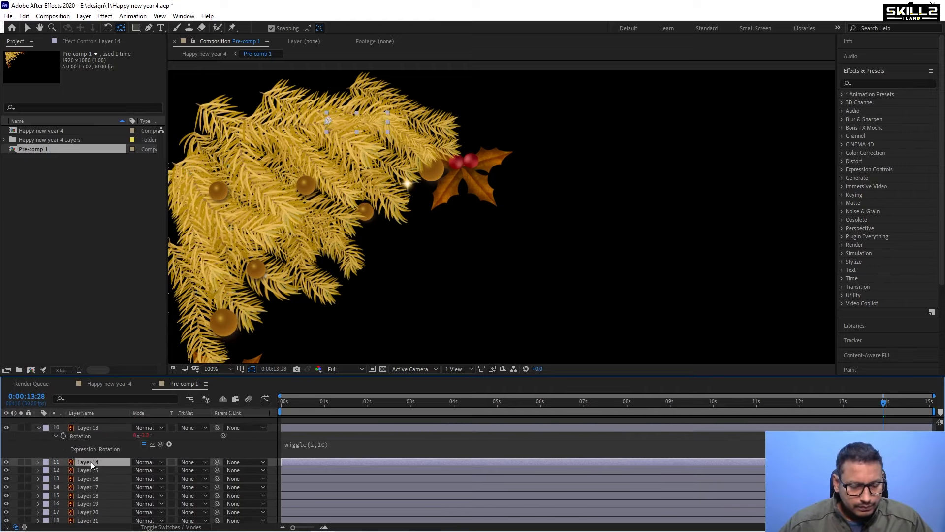
key("r")
left_click(63, 469, "alt")
left_click(64, 472)
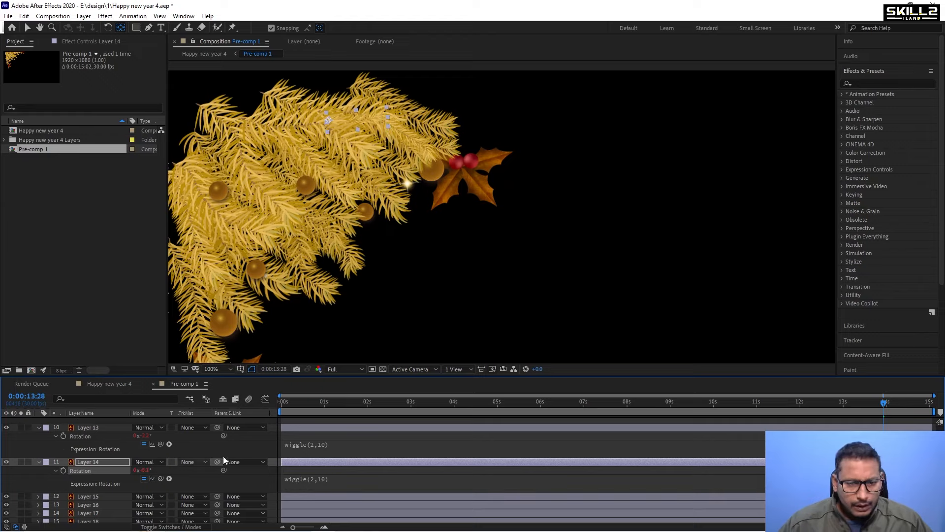
Select Layers 15 through 38, reveal their Rotation, and paste the wiggle(2,10) expression into Layer 38's Rotation.
key("grave")
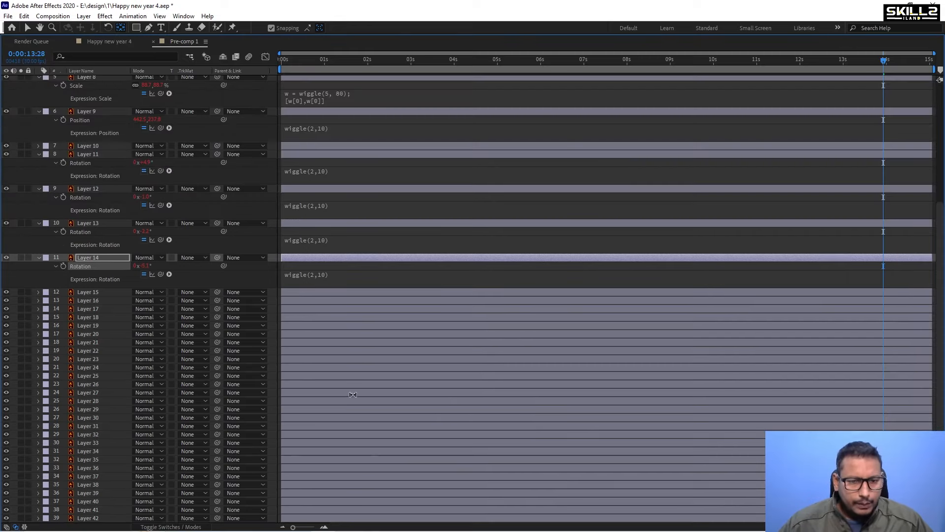
left_click(98, 293)
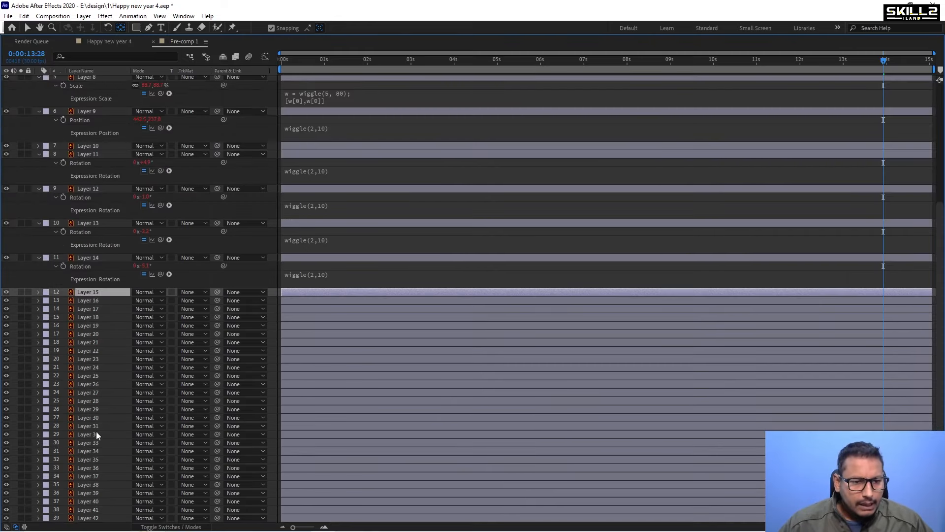
left_click(93, 496, "shift")
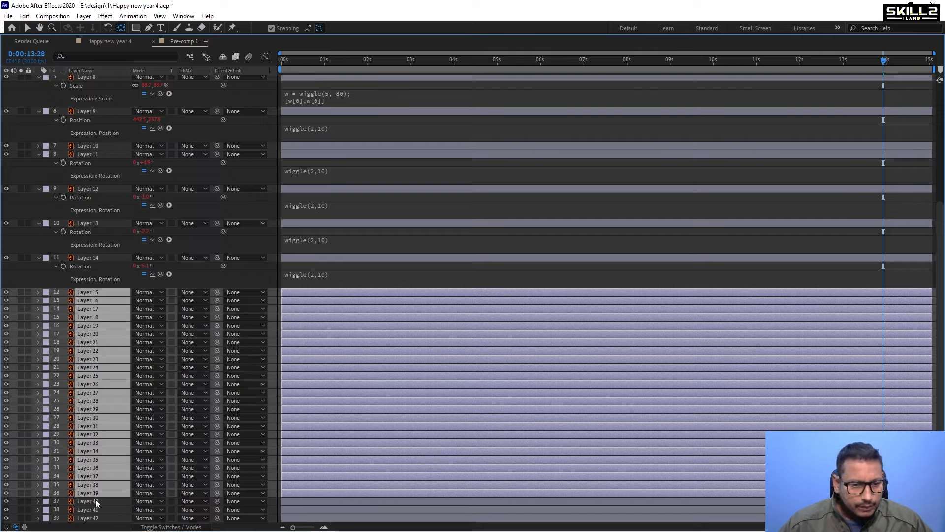
left_click(91, 500)
left_click(95, 495)
key("grave")
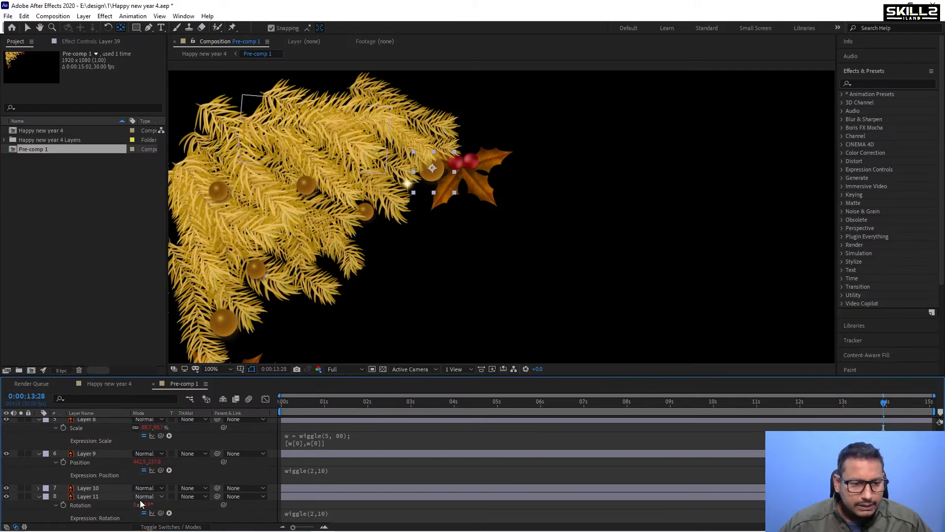
key("grave")
left_click(96, 486)
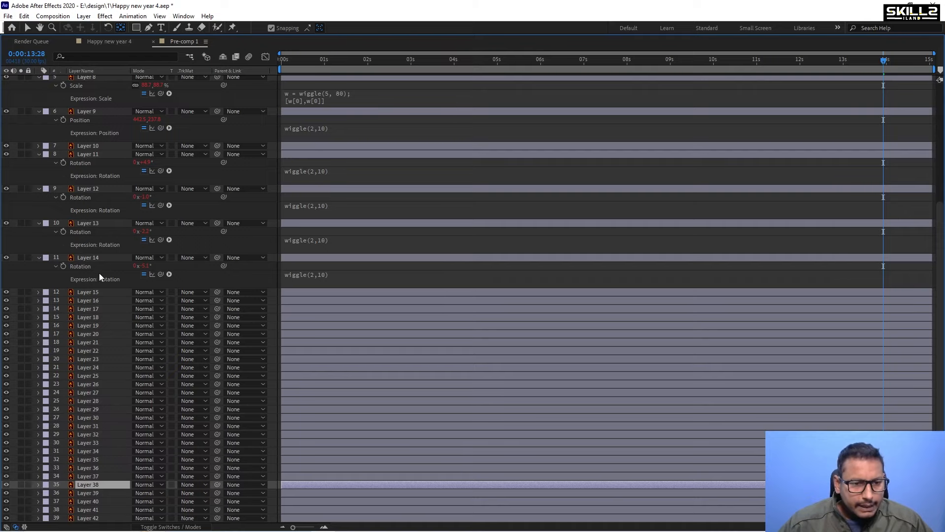
left_click(96, 295, "shift")
key("r")
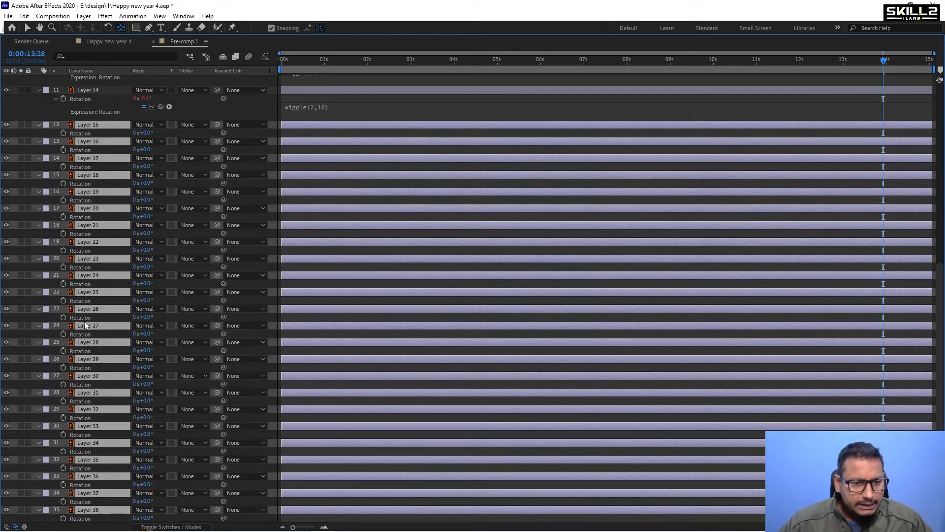
scroll(56, 506, "down", 2)
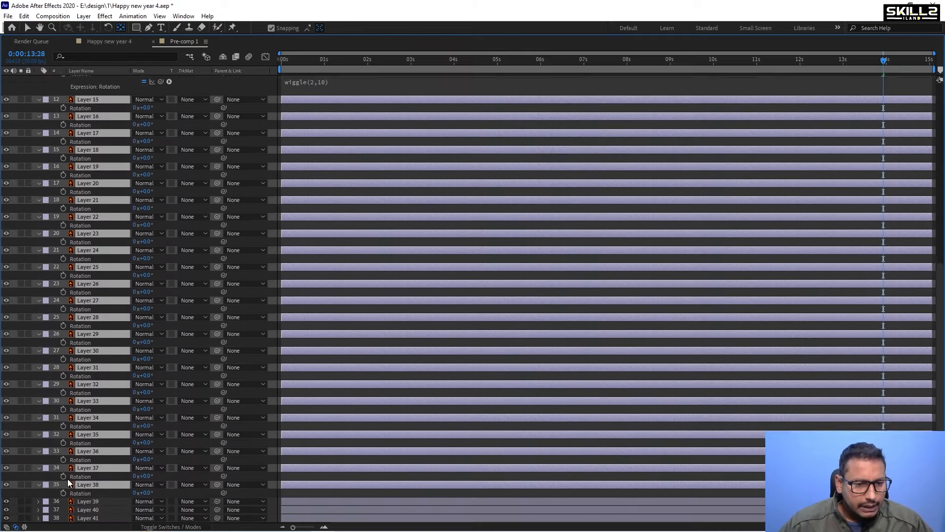
left_click(49, 486)
left_click(65, 485, "alt")
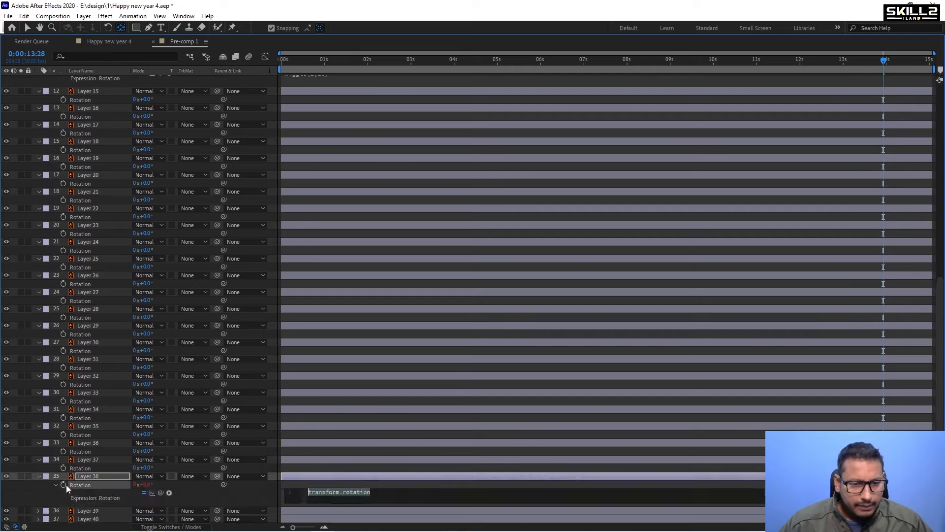
key("ctrl+v")
key("KP_Enter")
Paste the wiggle(2,10) expression into the Rotation of the remaining layers from Layer 37 up to Layer 15.
left_click(64, 466, "alt")
key("ctrl+v")
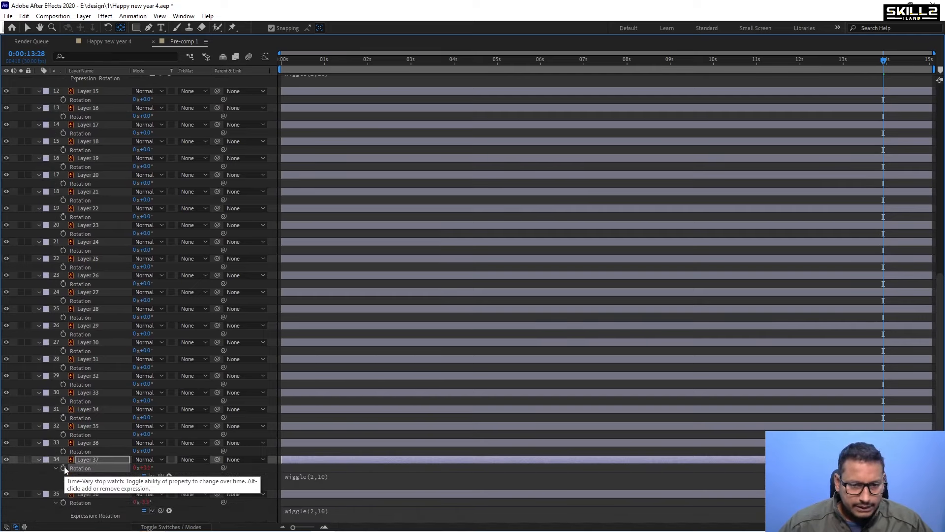
key("KP_Enter")
left_click(64, 452, "alt")
key("ctrl+v")
key("KP_Enter")
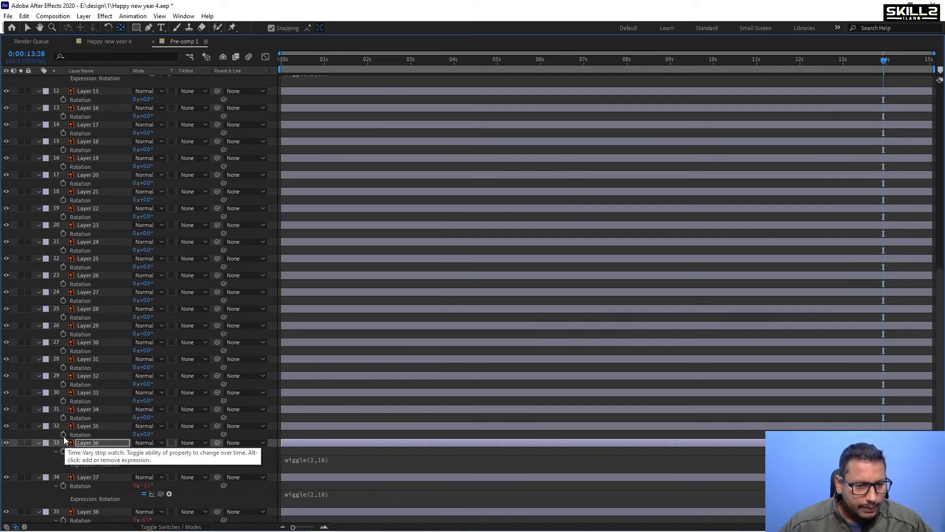
left_click(64, 434, "alt")
key("ctrl+v")
key("KP_Enter")
left_click(63, 417, "alt")
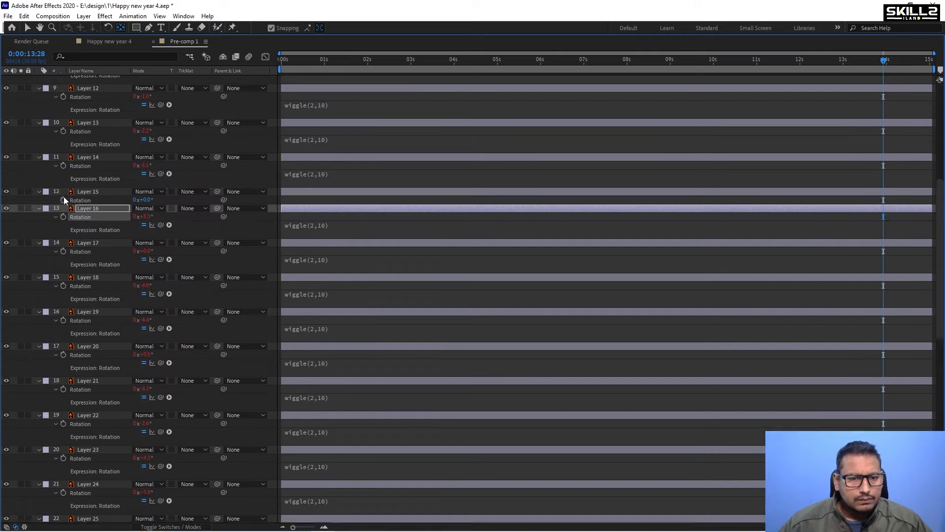
left_click(63, 196, "alt")
key("ctrl+v")
key("KP_Enter")
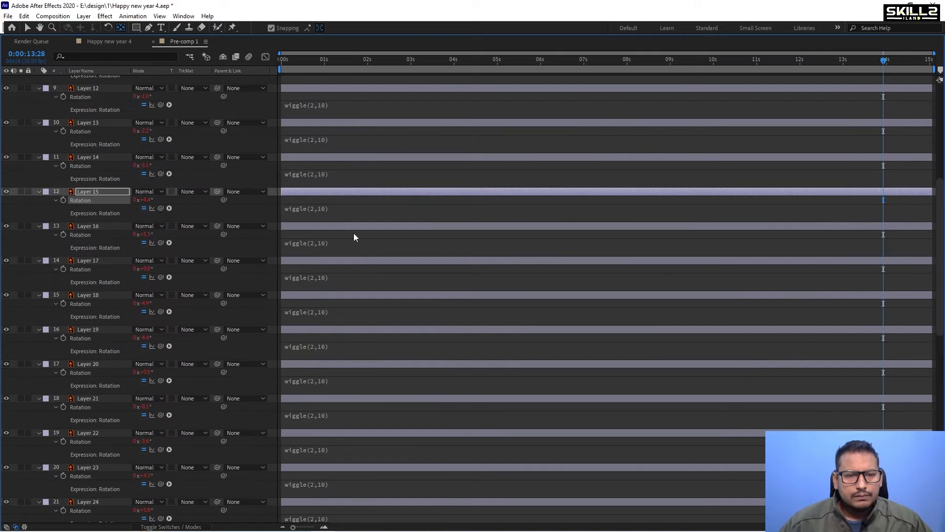
Paste the wiggle(2,10) expression into Layer 39's Position.
key("grave")
scroll(339, 474, "down", 10)
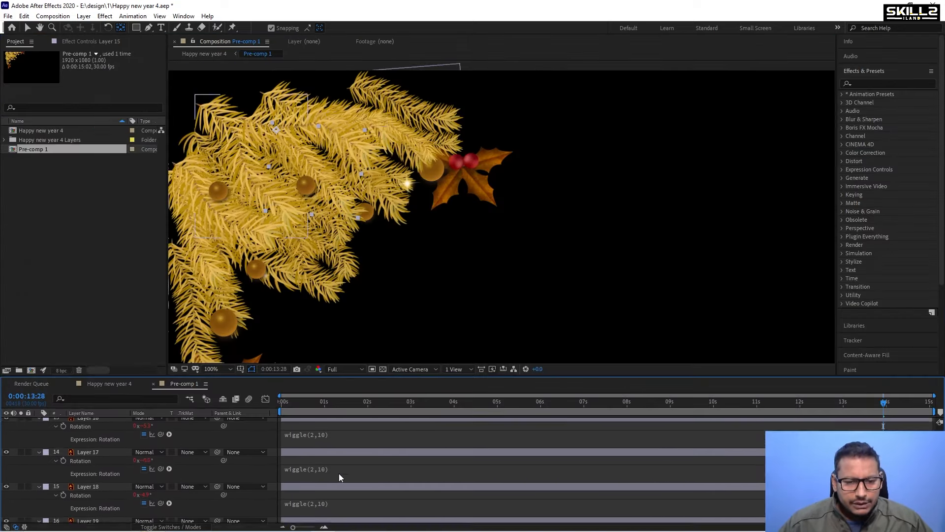
scroll(340, 472, "down", 6)
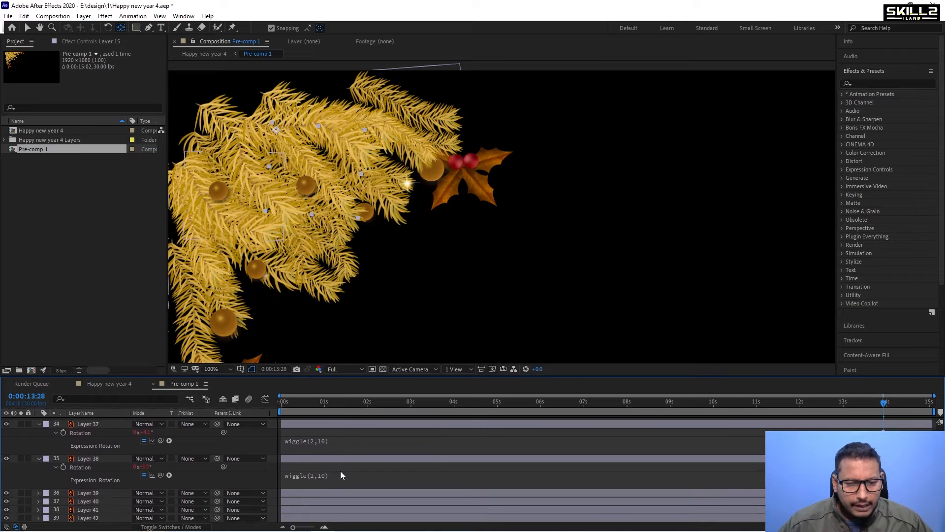
left_click(91, 495)
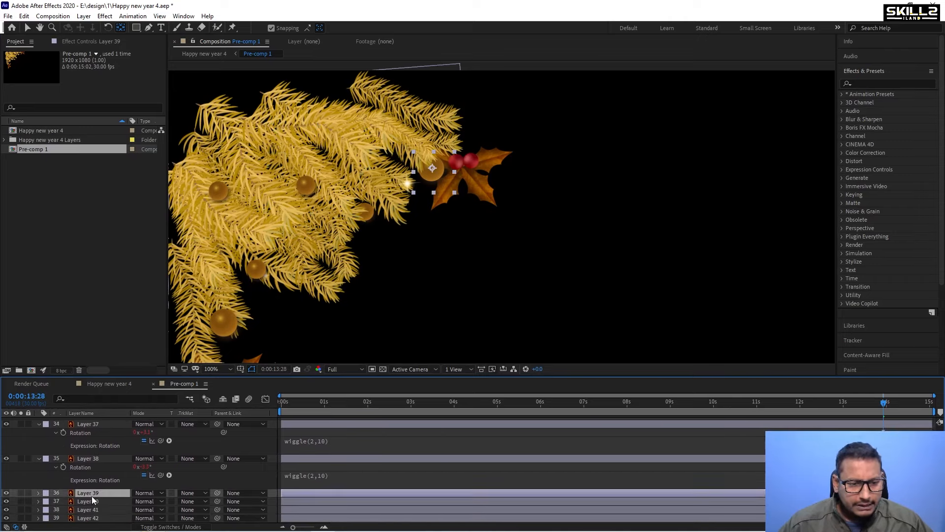
key("ctrl+v")
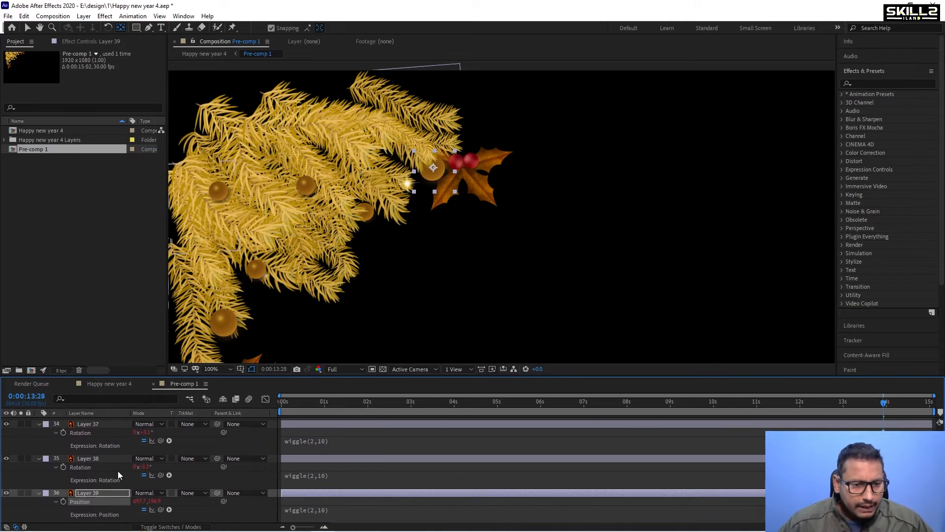
Paste the wiggle(2,10) expression into Layer 40's Position.
scroll(119, 475, "down", 1)
left_click(100, 503)
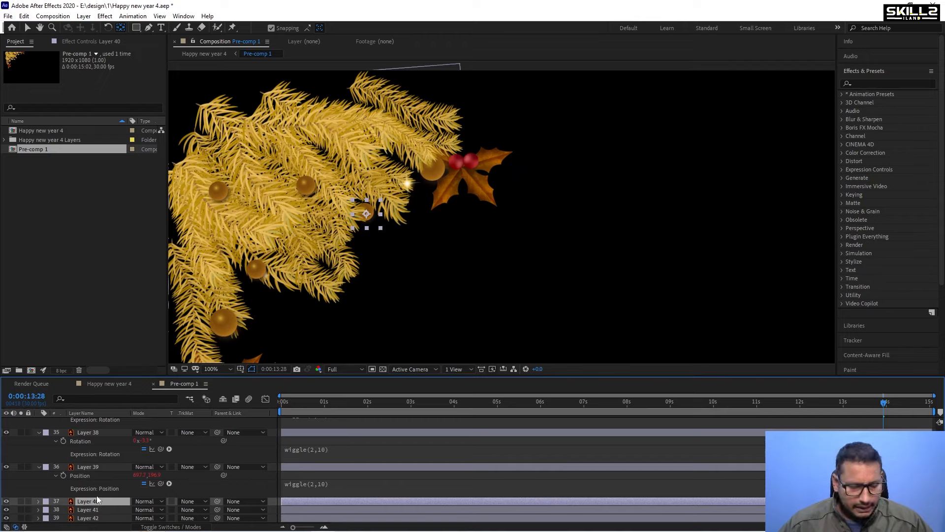
key("p")
left_click(64, 510)
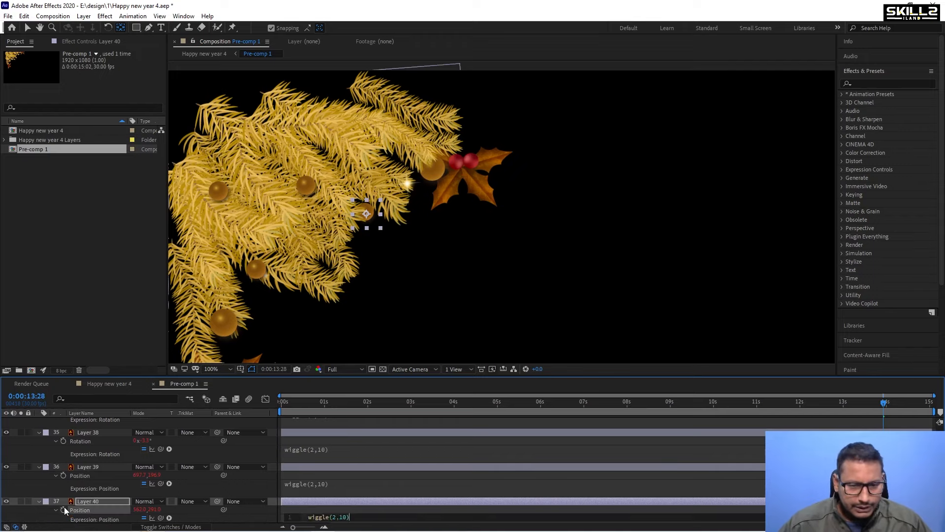
key("ctrl+v")
Paste the wiggle(2,10) expression into both Rotation and Position of Layer 41.
scroll(88, 512, "down", 1)
left_click(87, 510)
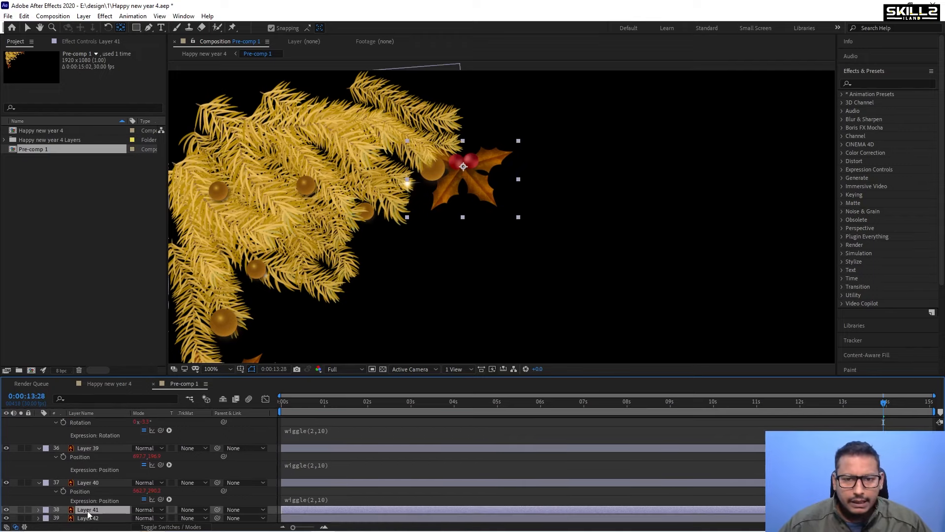
scroll(455, 159, "down", 1)
scroll(460, 167, "up", 1)
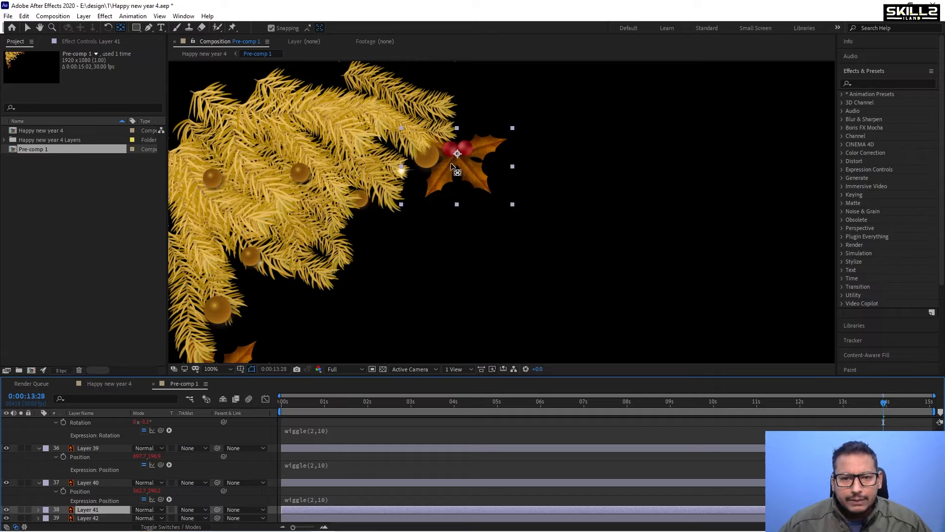
key("r")
scroll(106, 494, "down", 1)
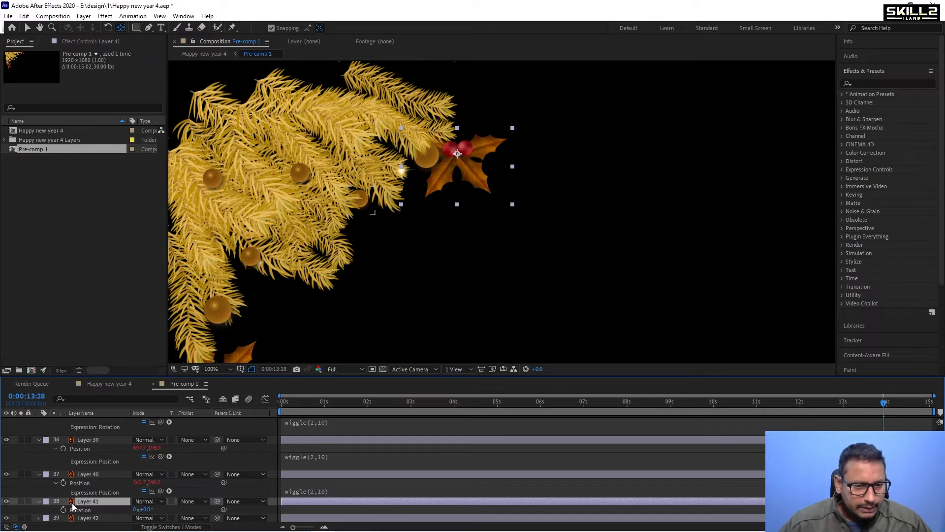
left_click(62, 510)
type("wiggle(2,10)")
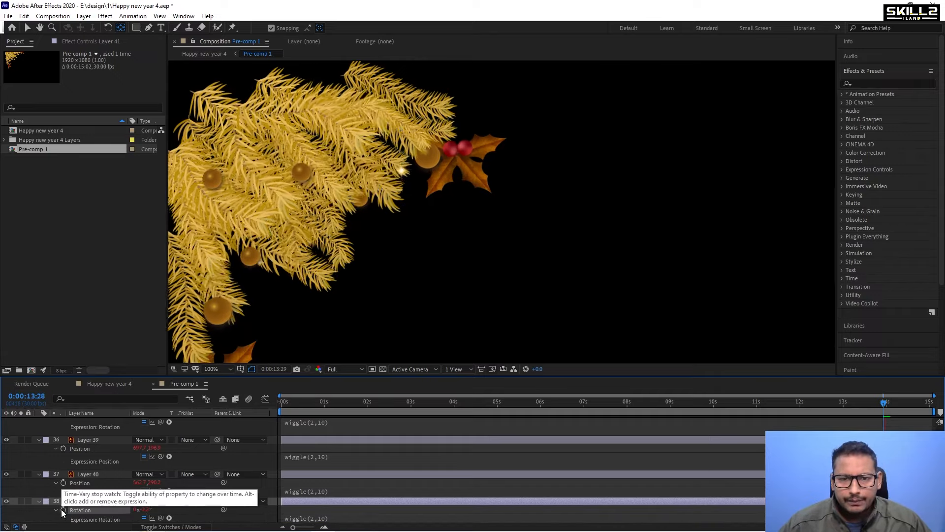
key("p")
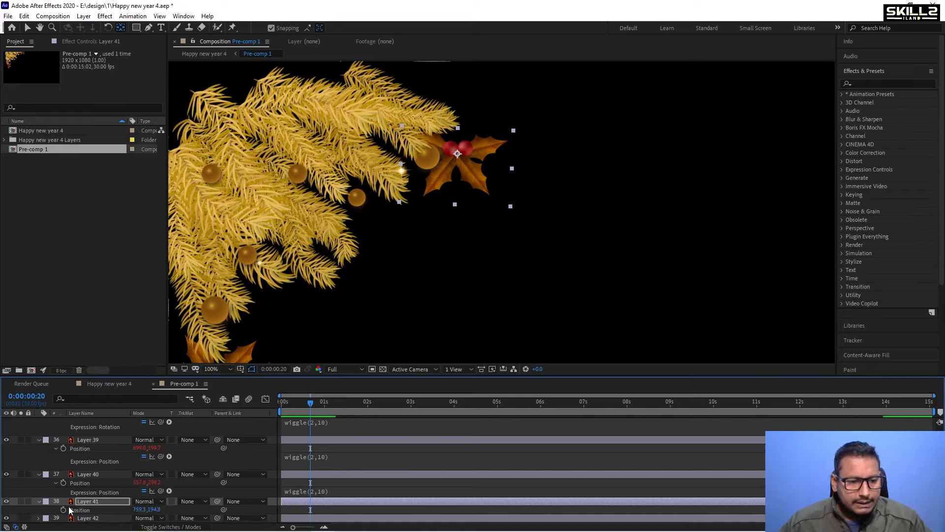
left_click(63, 510, "alt")
type("wiggle(2,10)")
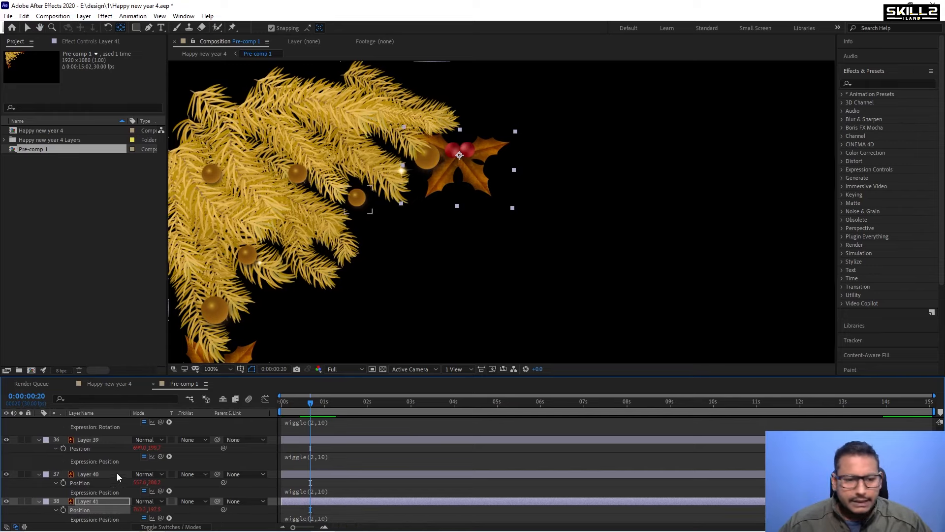
Paste the wiggle(2,10) expression into both Rotation and Position of Layer 42.
scroll(111, 484, "down", 1)
left_click(81, 518)
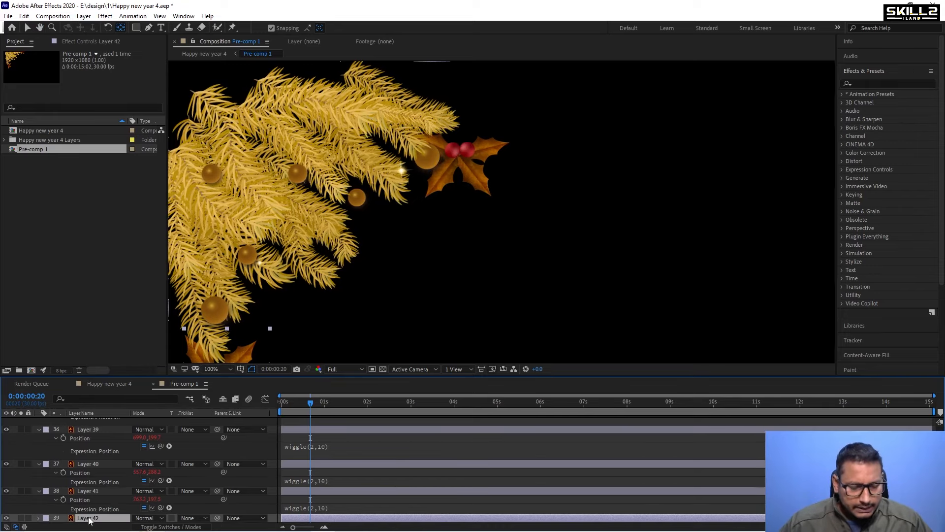
key("r")
left_click(63, 518, "alt")
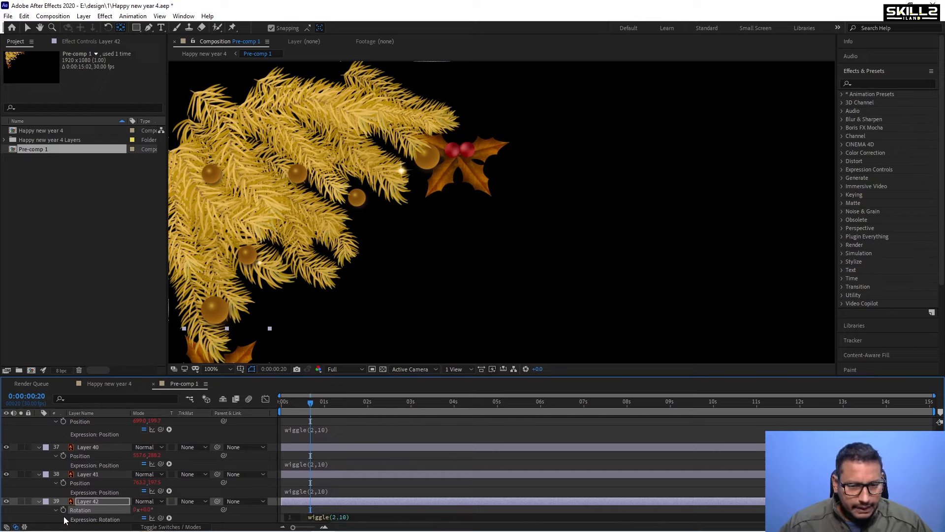
type("wiggle(2,10)")
key("p")
left_click(63, 519, "alt")
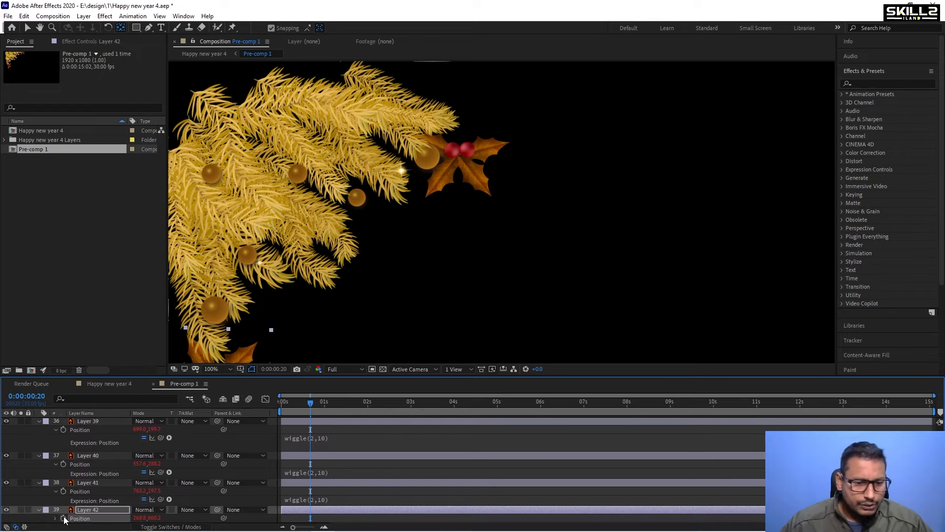
type("wiggle(2,10)")
Collapse all layers and play back the pre-comp animation from the start.
key("ctrl+a")
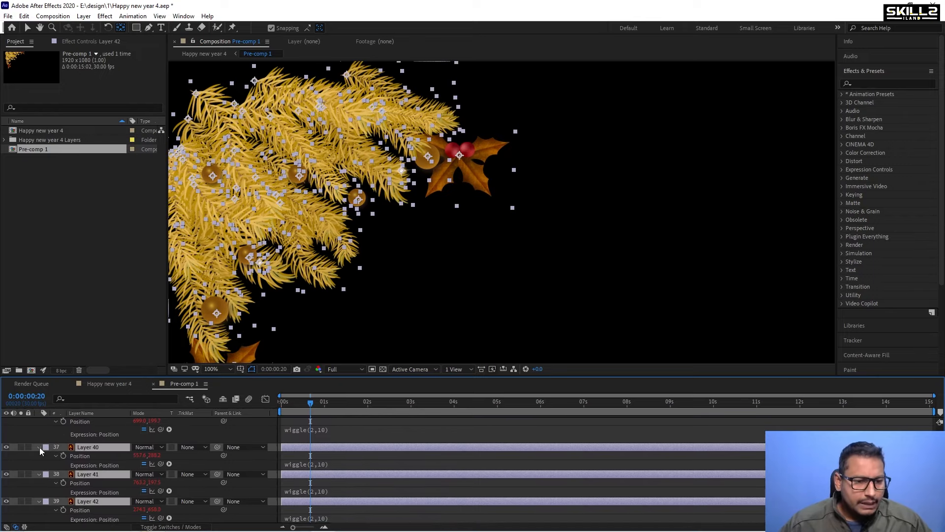
left_click(39, 447)
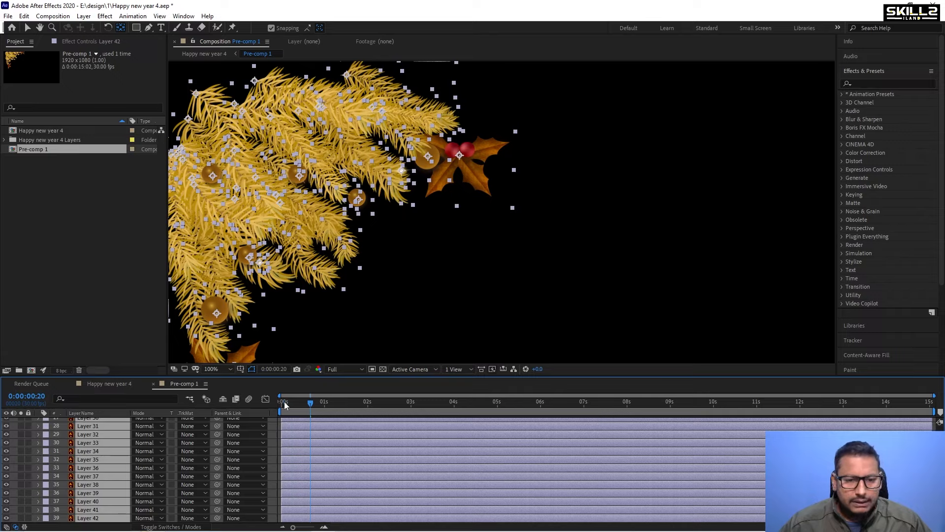
left_click(285, 404)
key("space")
scroll(415, 197, "down", 1)
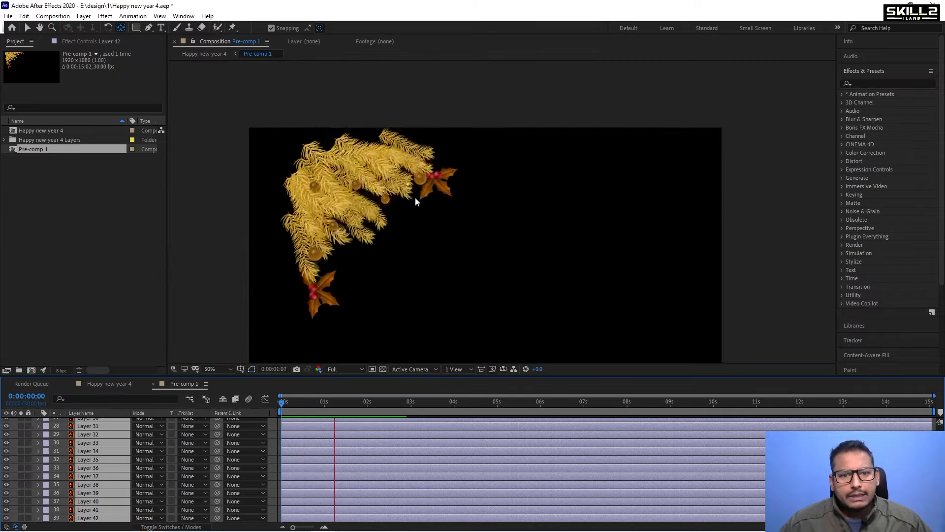
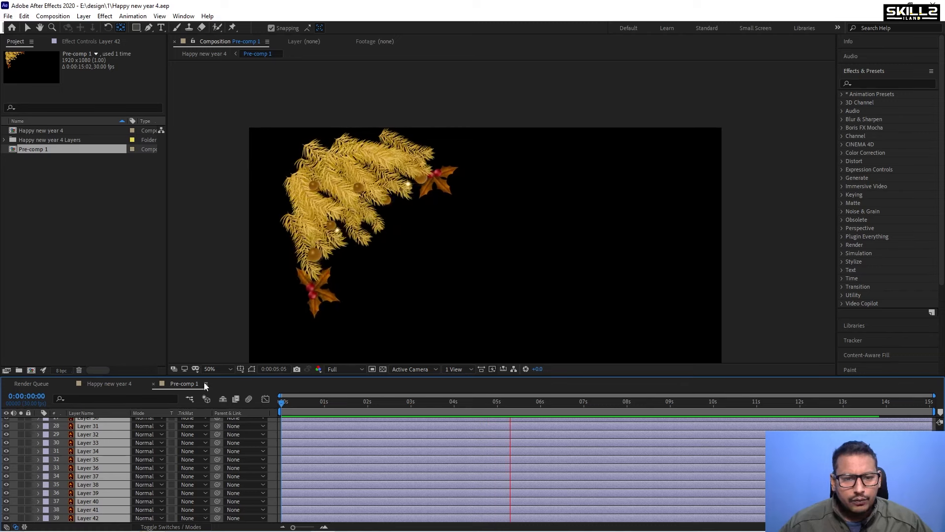
Nudge all selected branch layers in the pre-comp up and to the left, toward the frame's top-left corner.
key("space")
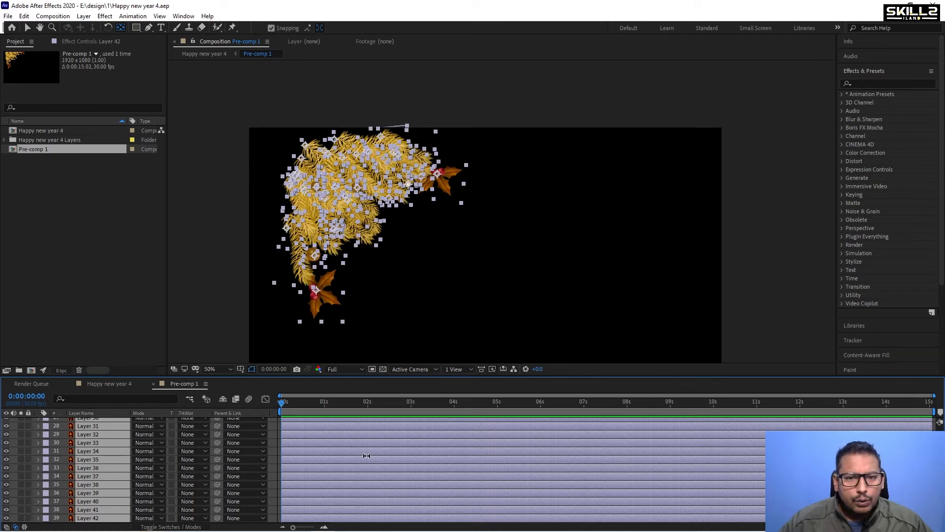
key("shift+Up")
key("shift+Up")
key("shift+Up")
key("shift+Up")
key("shift+Up")
key("shift+Up")
key("shift+Up")
key("shift+Up")
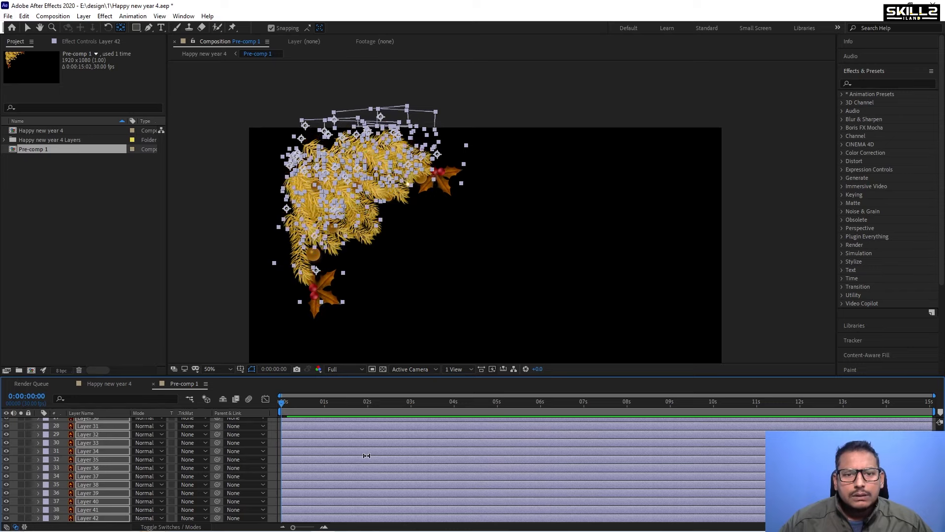
key("shift+Up")
key("shift+Up")
key("shift+Left")
key("shift+Left")
key("shift+Left")
key("shift+Left")
key("shift+Left")
key("shift+Left")
key("shift+Left")
key("shift+Left")
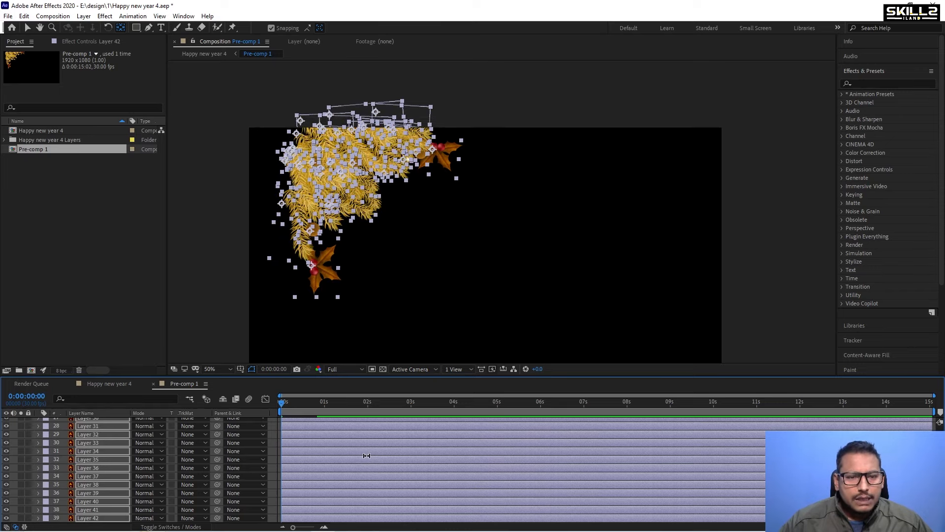
key("shift+Left")
key("shift+Left")
key("shift+Left")
key("shift+Left")
key("shift+Left")
key("shift+Left")
key("shift+Left")
key("shift+Left")
key("shift+Left")
key("shift+Left")
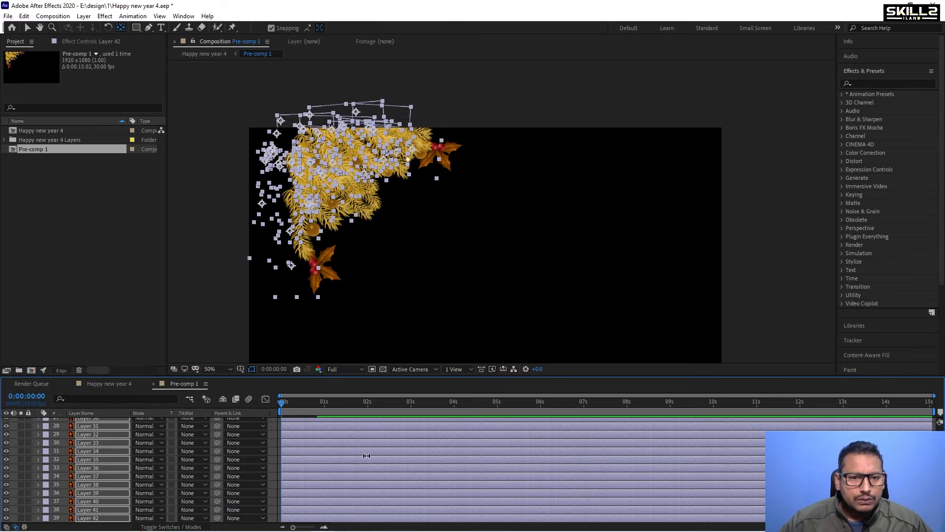
key("shift+Left")
key("shift+Left")
key("shift+Left")
key("shift+Left")
key("shift+Left")
key("shift+Left")
key("shift+Left")
key("shift+Left")
key("shift+Left")
key("shift+Left")
key("shift+Left")
key("shift+Left")
key("shift+Left")
key("shift+Left")
key("shift+Left")
key("shift+Left")
key("shift+Left")
key("shift+Left")
key("shift+Left")
key("shift+Left")
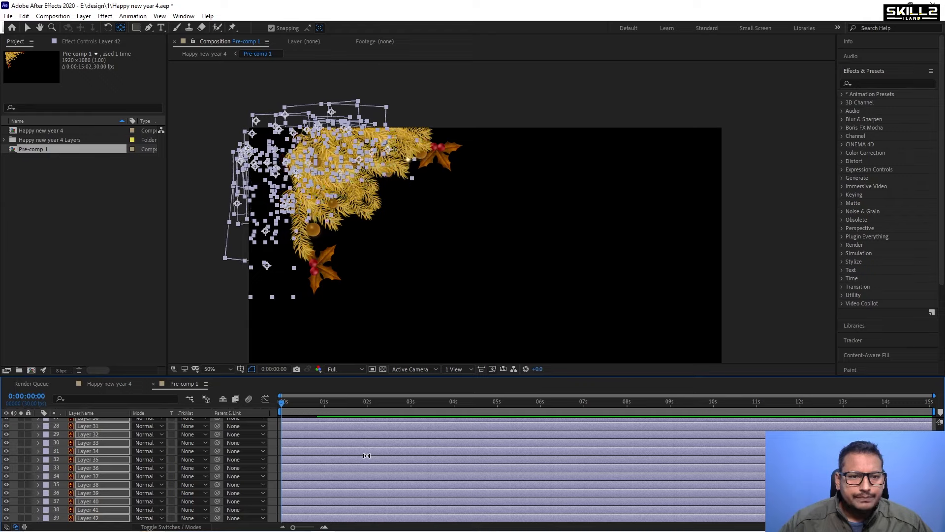
key("shift+Up")
key("shift+Up")
Play back the pre-comp, then switch to the Happy new year 4 composition and preview it from the start.
left_click(291, 400)
key("space")
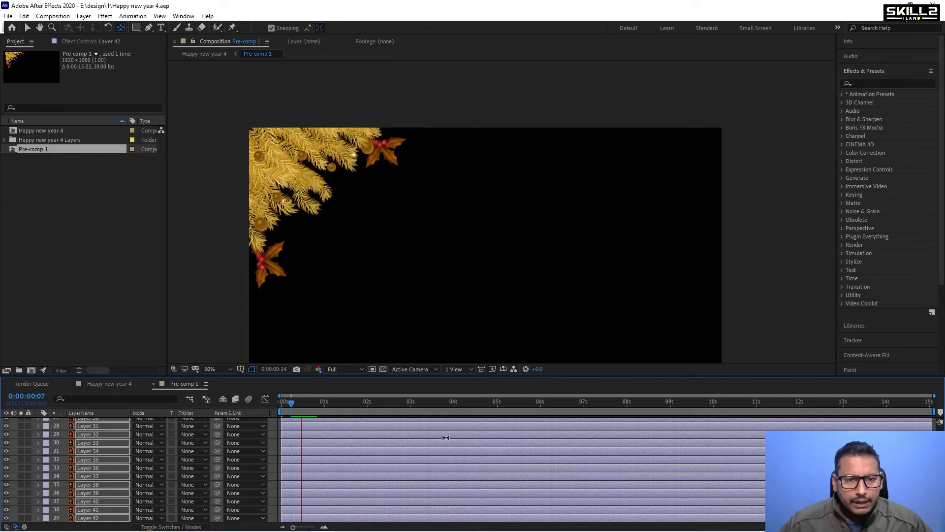
key("space")
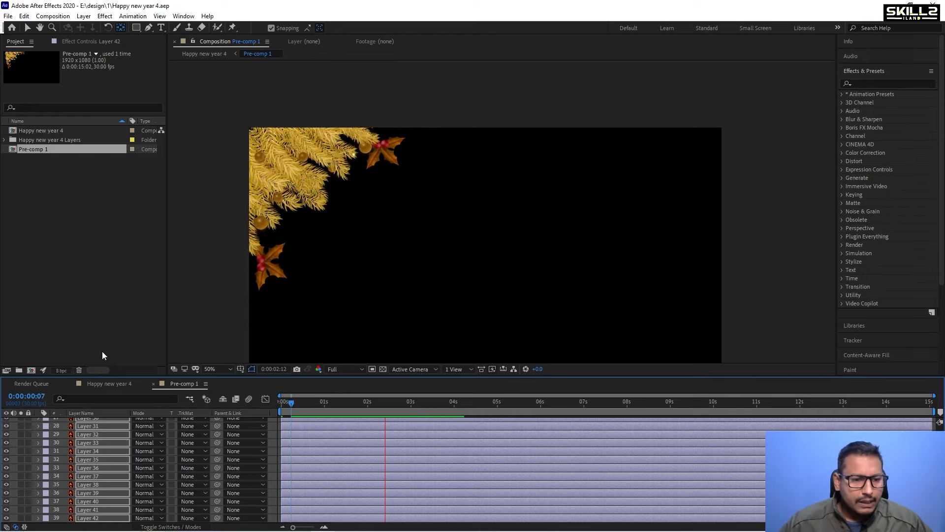
left_click(111, 385)
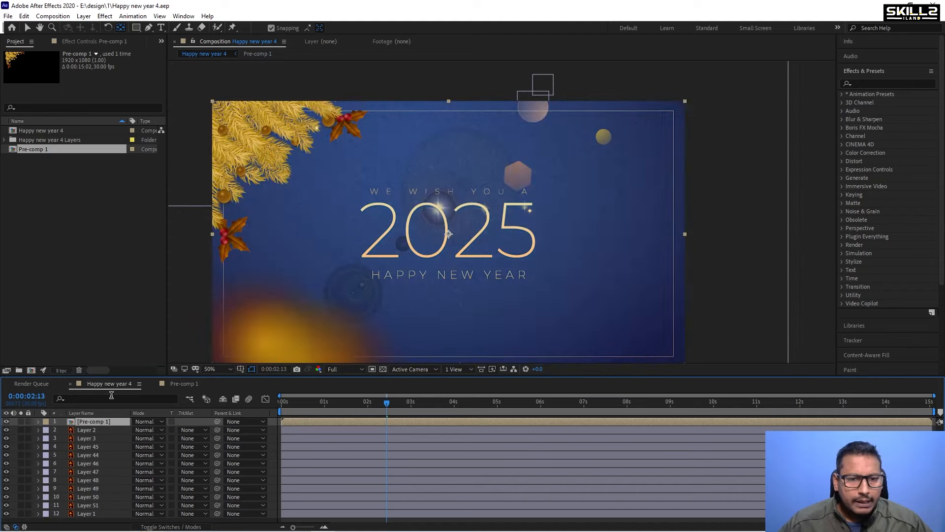
scroll(253, 143, "up", 2)
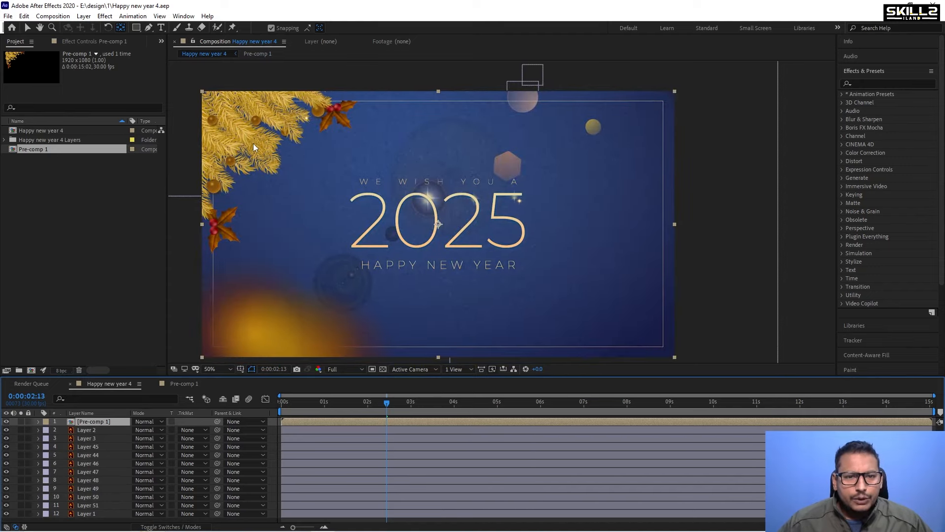
key("Home")
key("space")
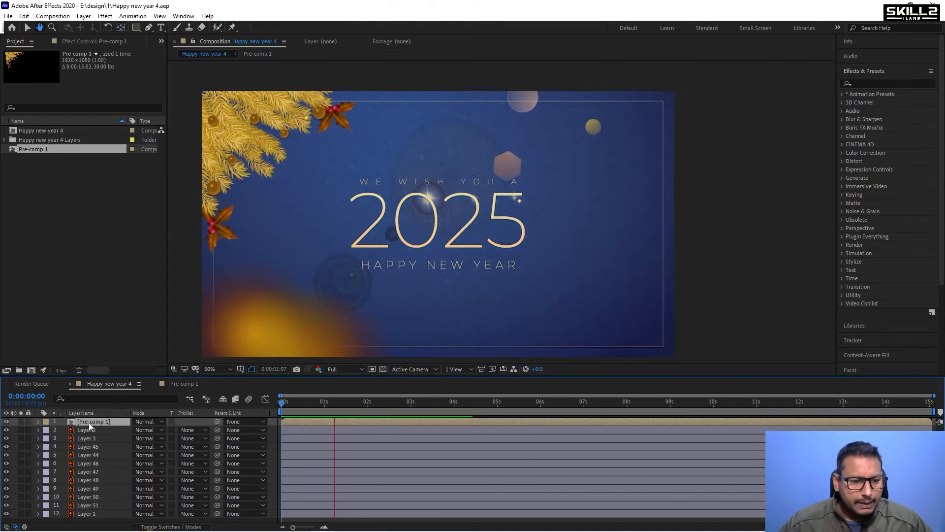
key("space")
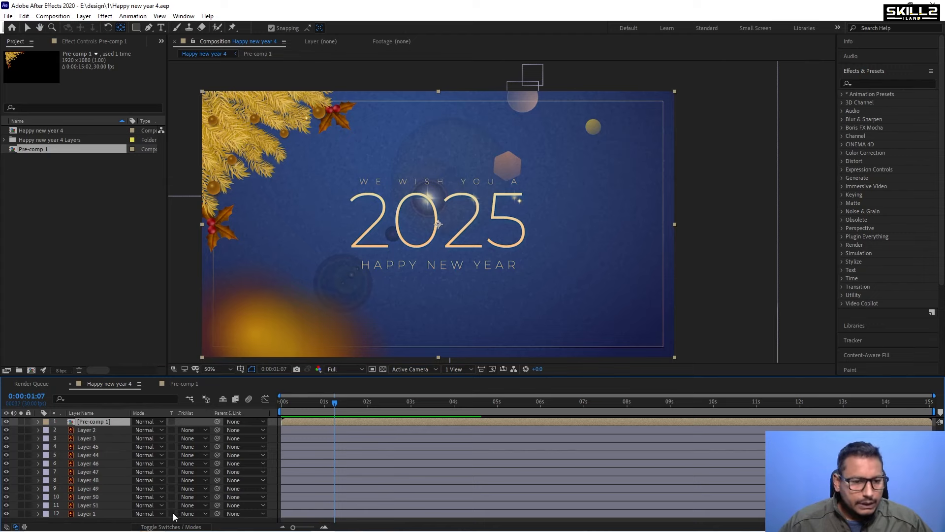
Duplicate the Pre-comp 1 layer and flip the copy both horizontally and vertically into the opposite corner.
key("ctrl+d")
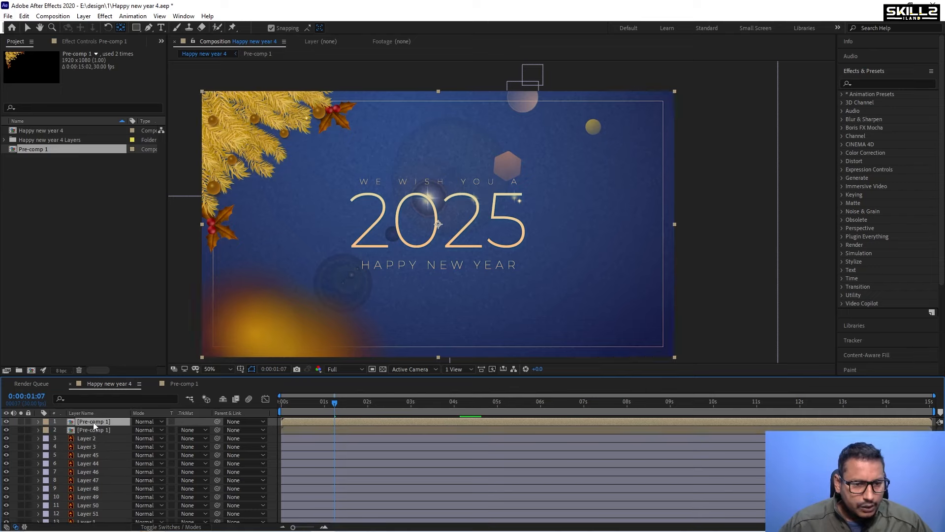
right_click(93, 422)
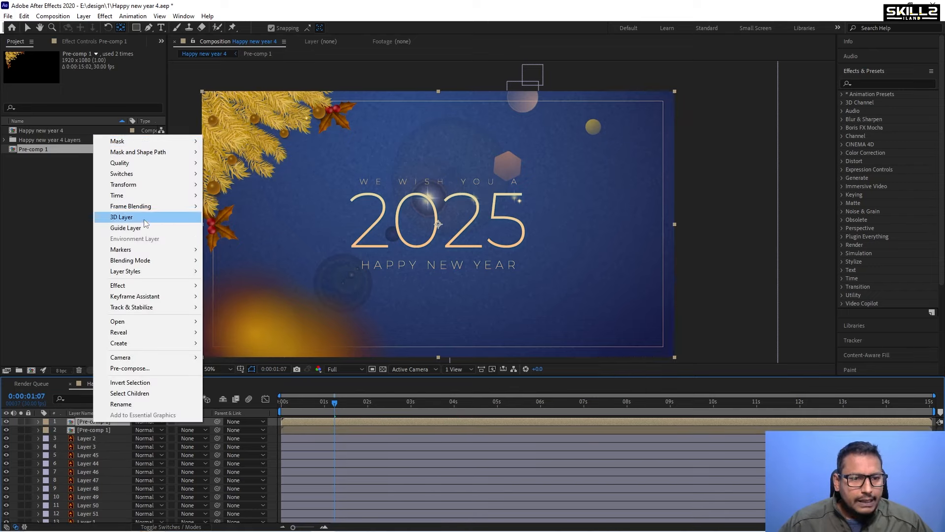
mouse_move(159, 191)
left_click(262, 269)
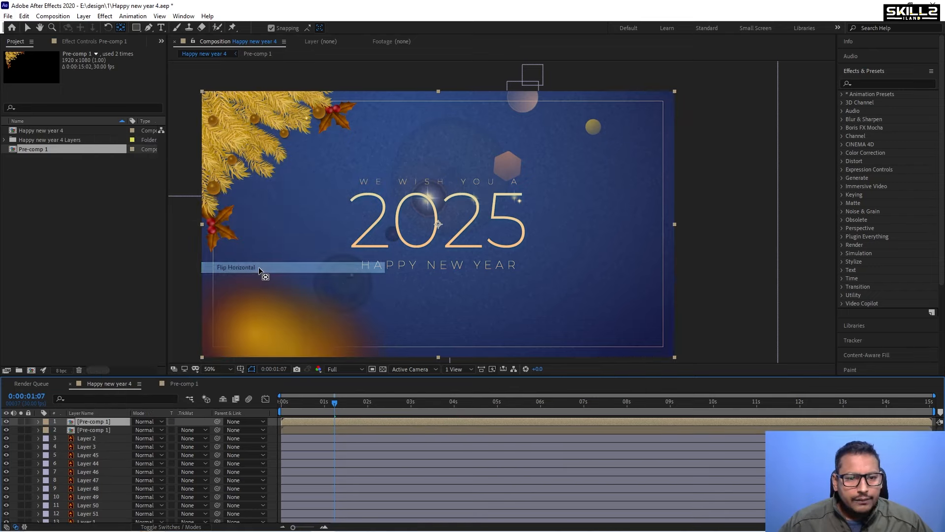
right_click(91, 422)
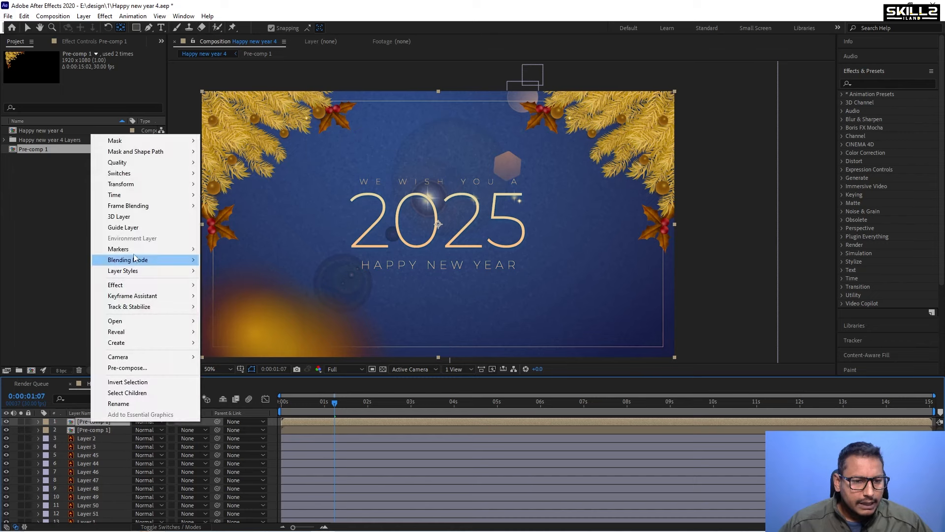
mouse_move(136, 254)
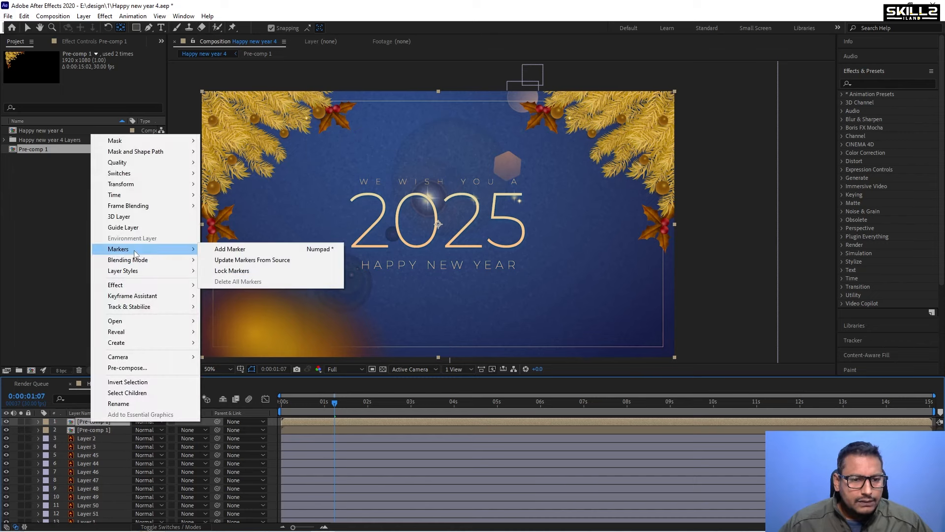
mouse_move(138, 292)
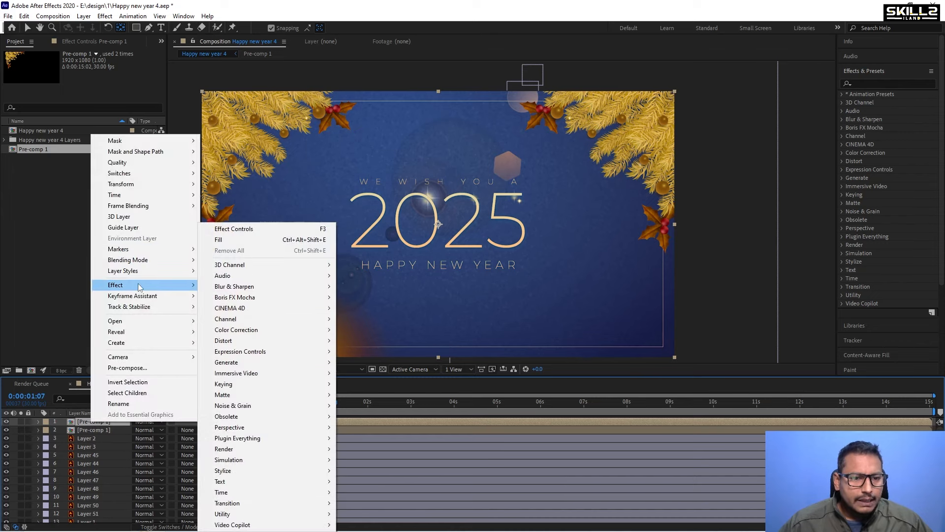
mouse_move(141, 184)
left_click(260, 278)
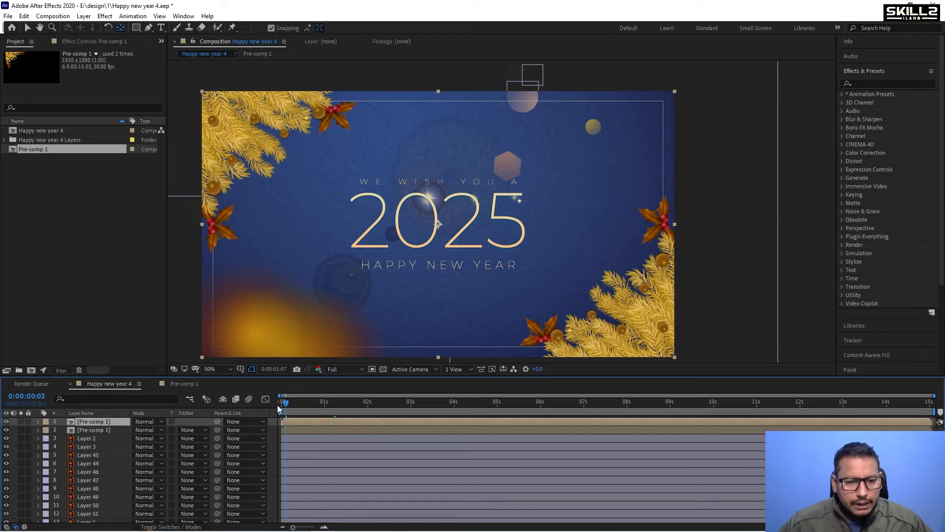
Preview the card with both branch corners from the beginning.
left_click_drag(277, 405, 274, 406)
key("space")
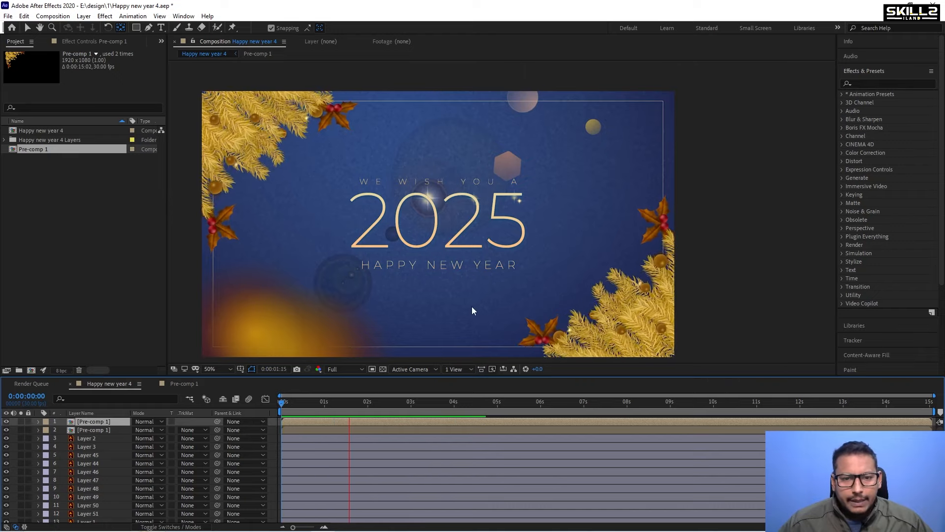
key("space")
left_click(282, 330)
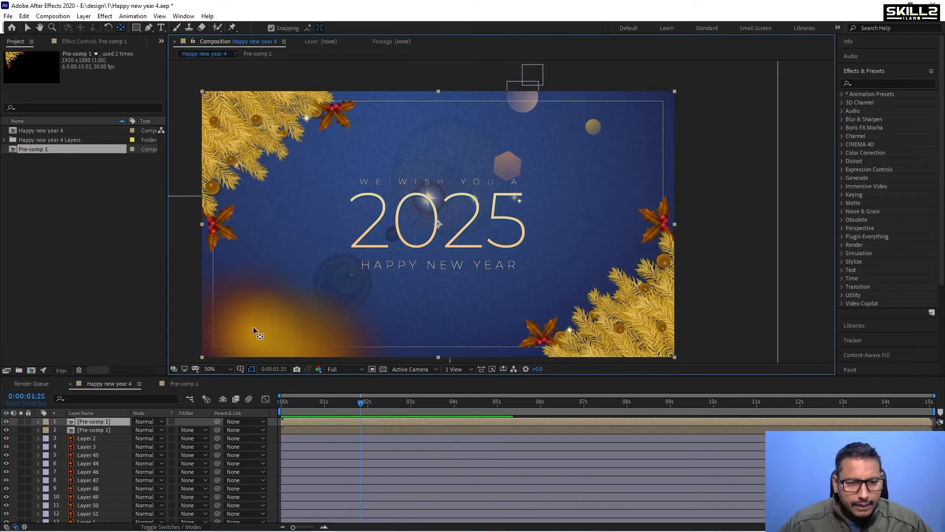
scroll(102, 461, "down", 1)
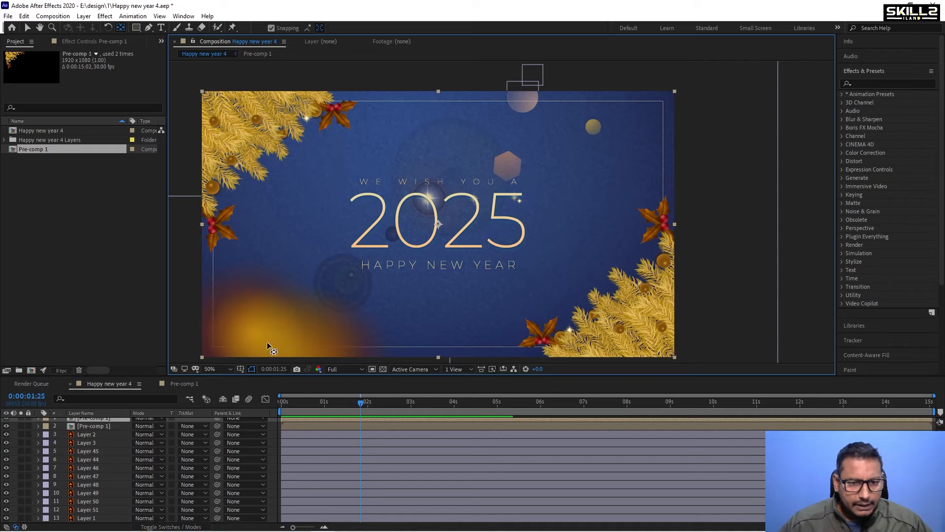
Set Layer 2's blending mode to Add.
left_click(99, 518)
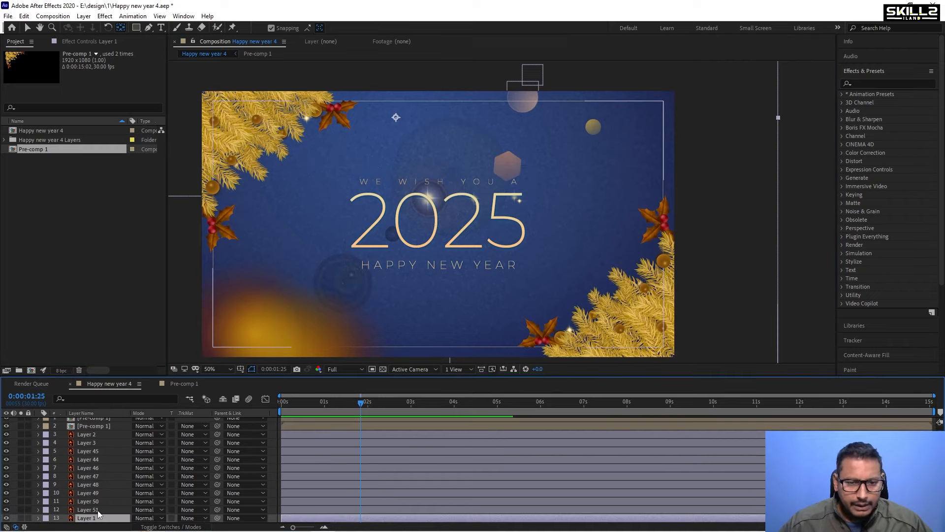
left_click(54, 436)
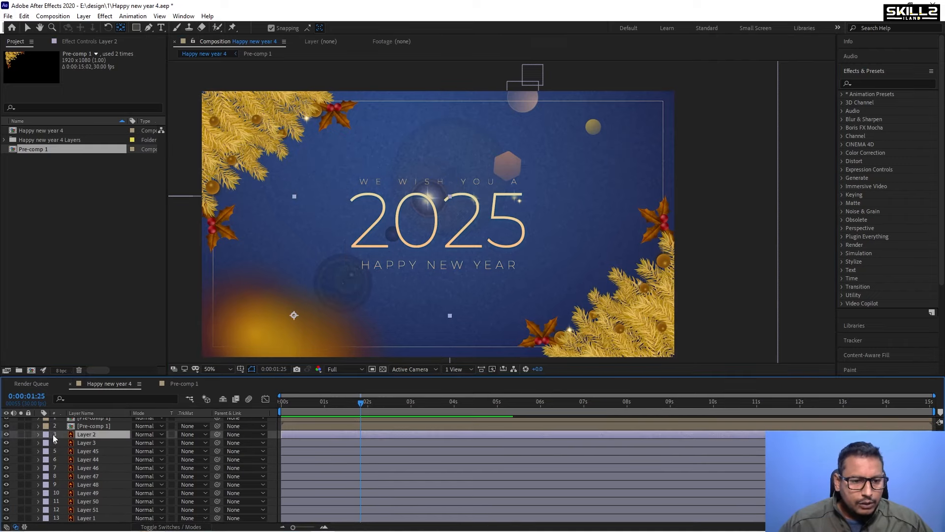
left_click(161, 434)
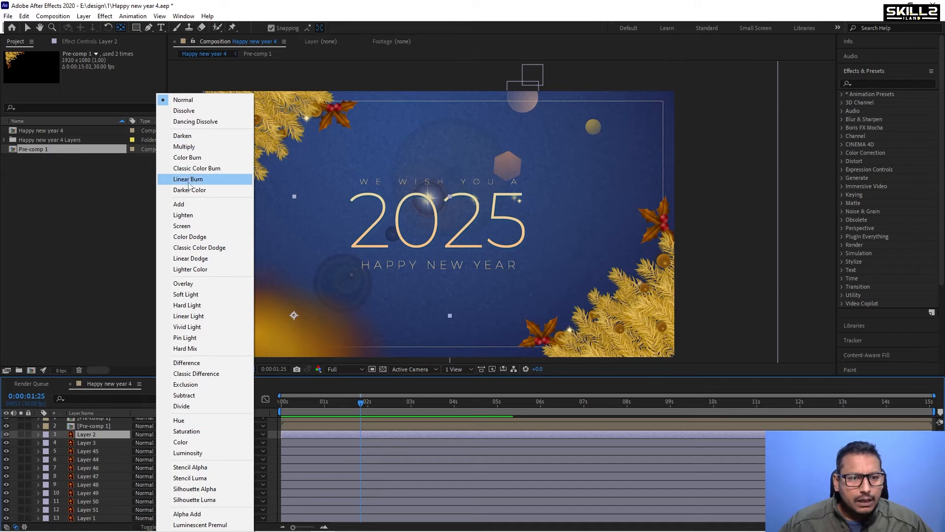
left_click(189, 203)
Lower Layer 2's opacity to 45%.
scroll(290, 207, "down", 2)
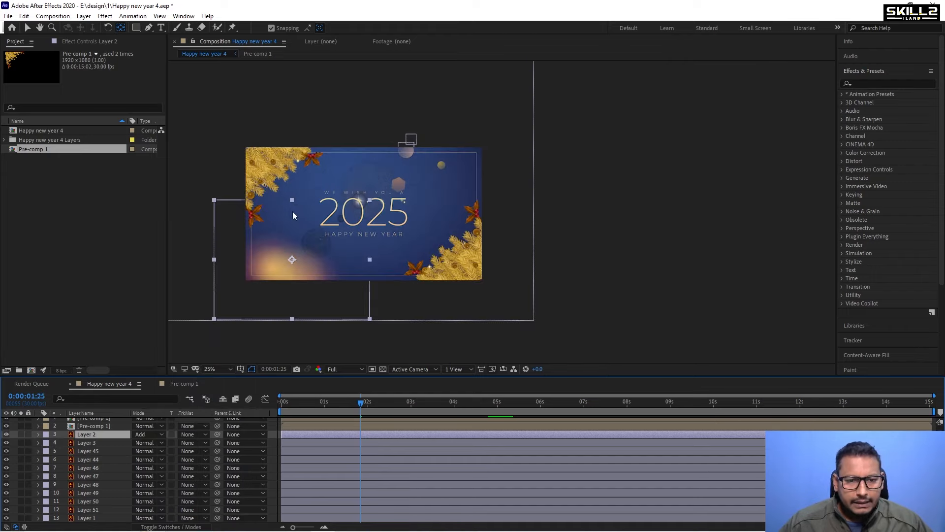
scroll(273, 254, "up", 2)
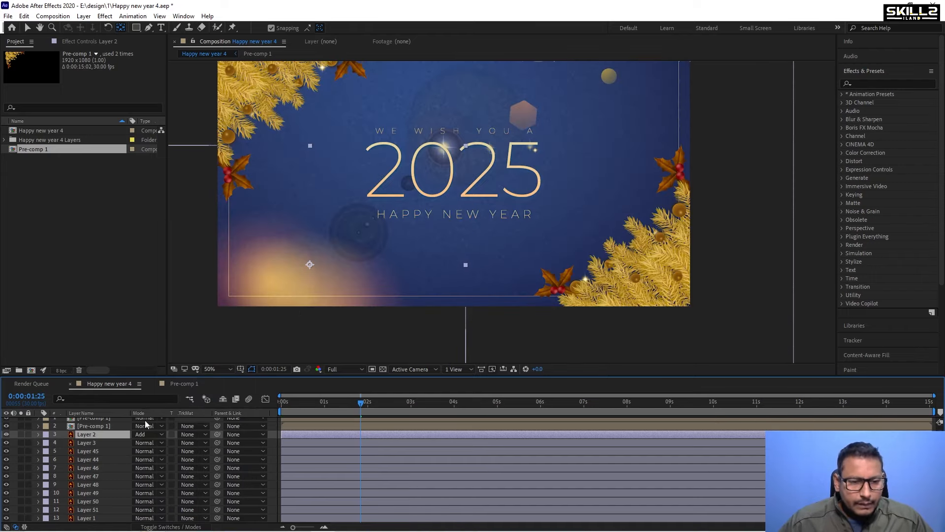
key("t")
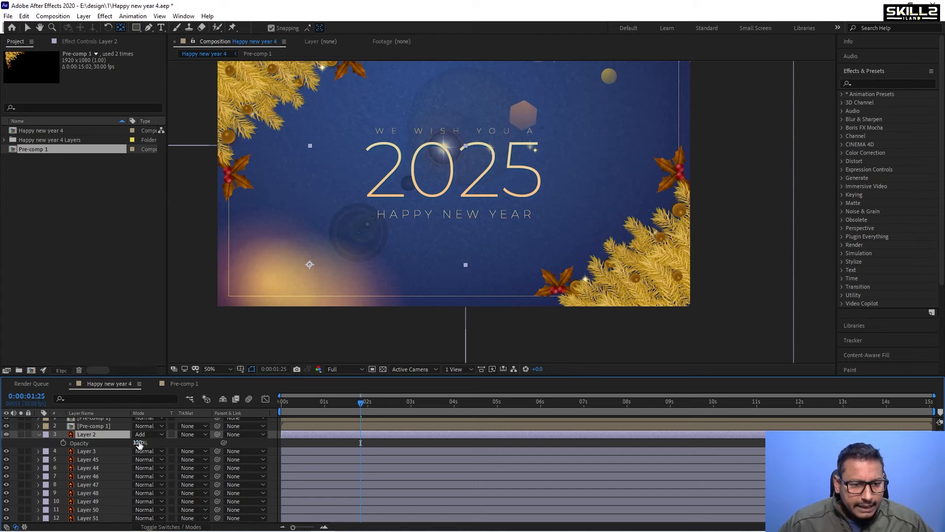
left_click_drag(140, 444, 120, 448)
left_click(312, 293)
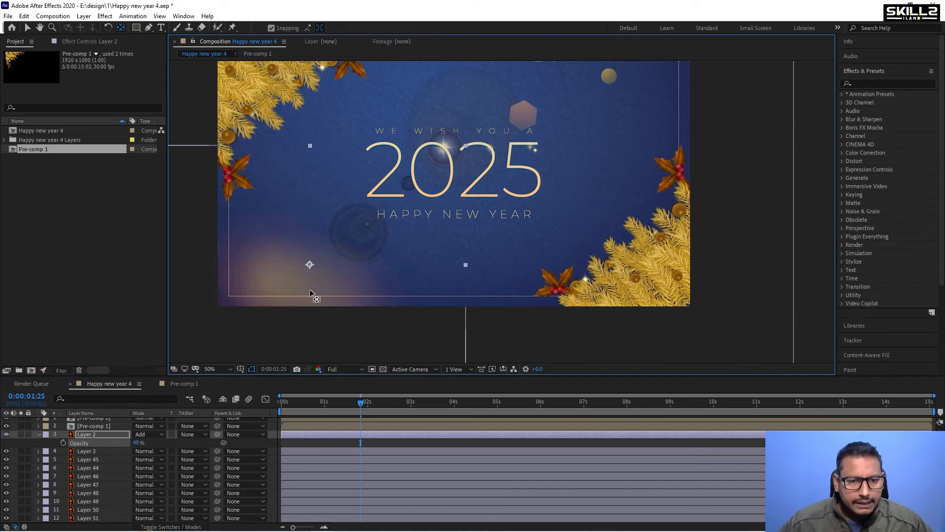
Nudge Layer 2's glow slightly to the left and save the project.
key("shift+Left")
key("shift+Left")
key("shift+Left")
key("shift+Left")
key("shift+Left")
key("shift+Left")
key("shift+Left")
key("shift+Left")
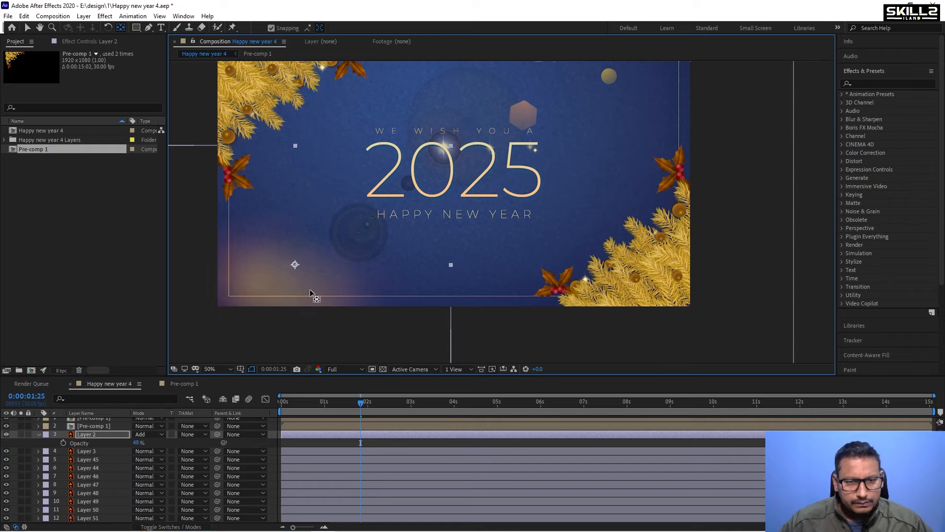
scroll(205, 288, "down", 2)
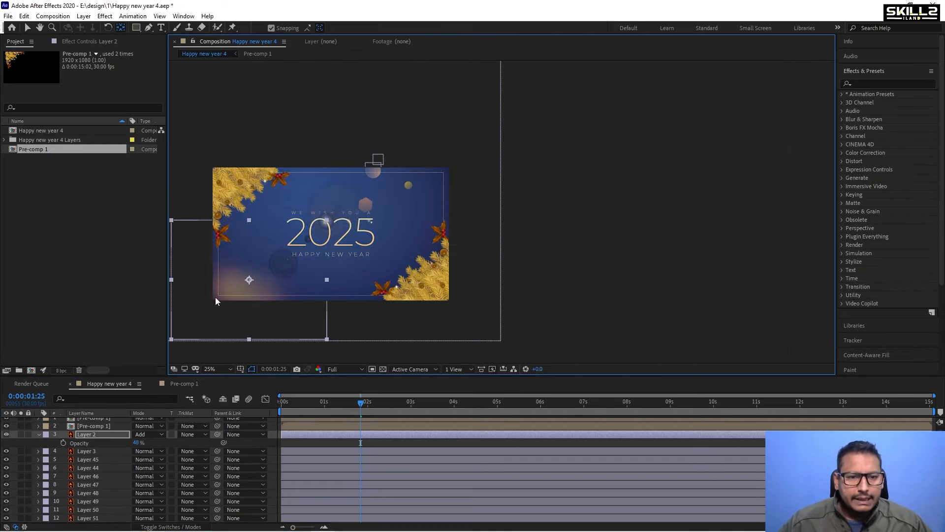
scroll(229, 279, "up", 2)
key("v")
key("ctrl+s")
Pre-compose Layer 3, Layer 45 and Layer 44 into a new composition named tex.
left_click(39, 434)
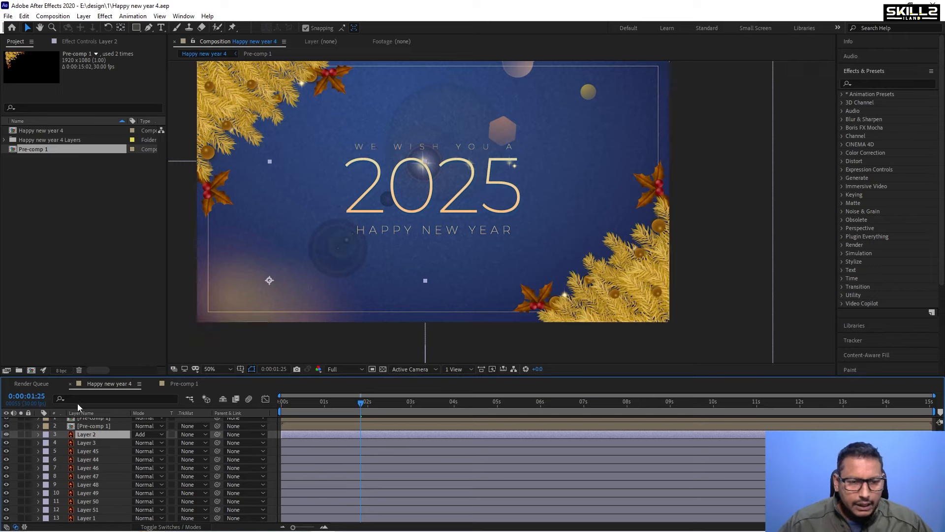
left_click(96, 443)
left_click(94, 451, "shift")
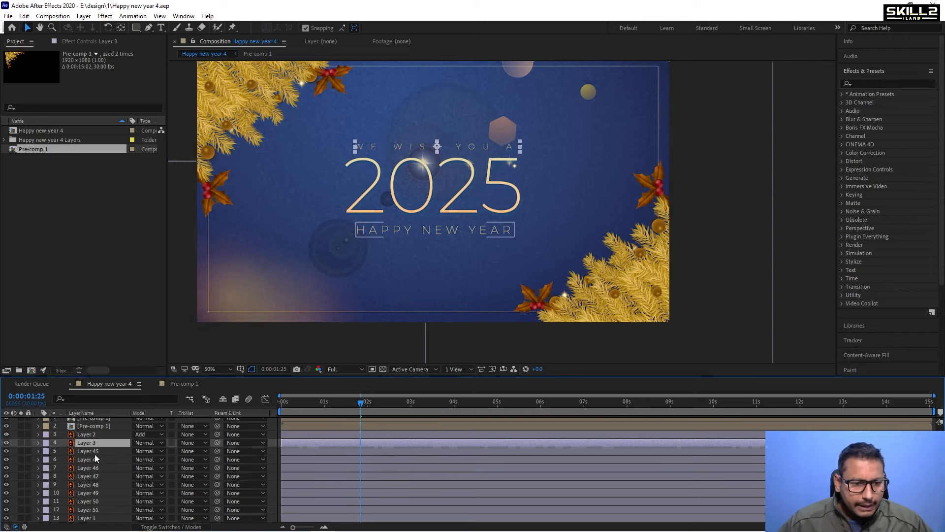
left_click(91, 460, "shift")
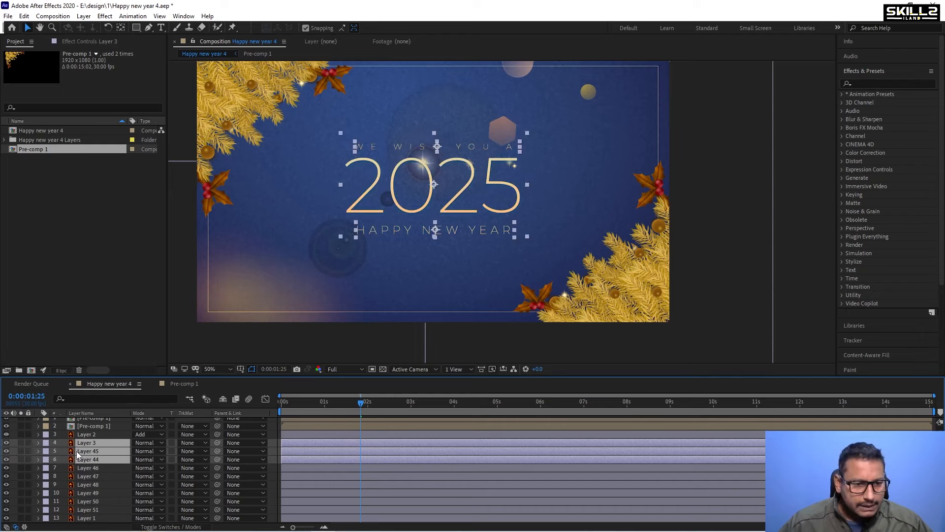
right_click(80, 457)
left_click(113, 402)
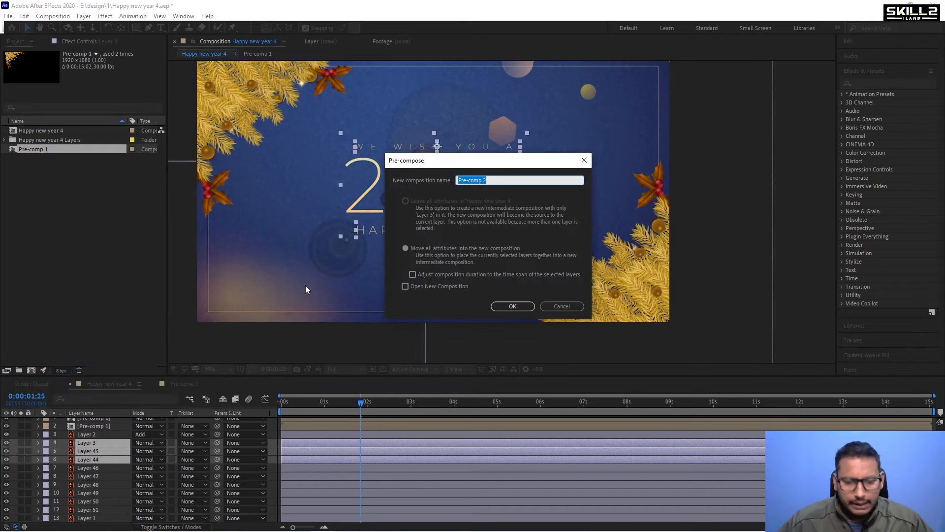
type("text")
key("Return")
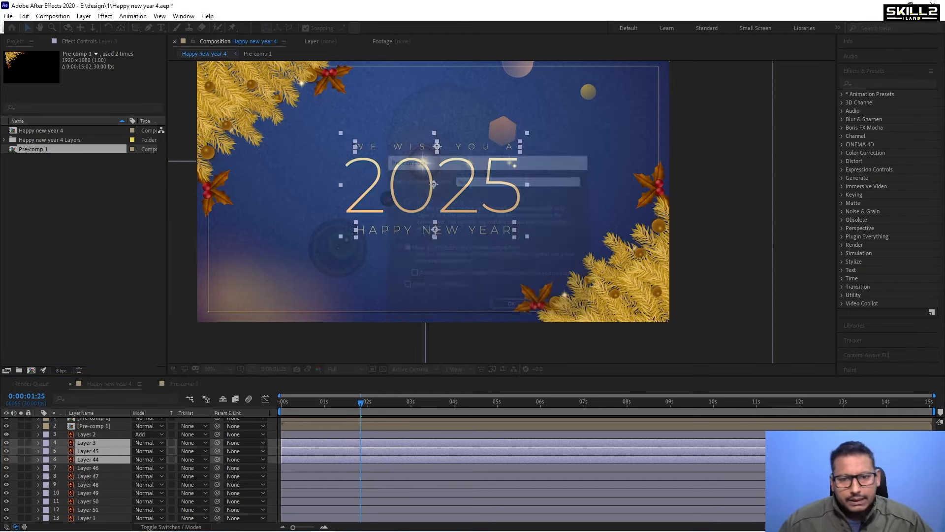
Save the project and toggle Layer 2's visibility off and on to check its glow.
key("ctrl+s")
left_click(88, 455)
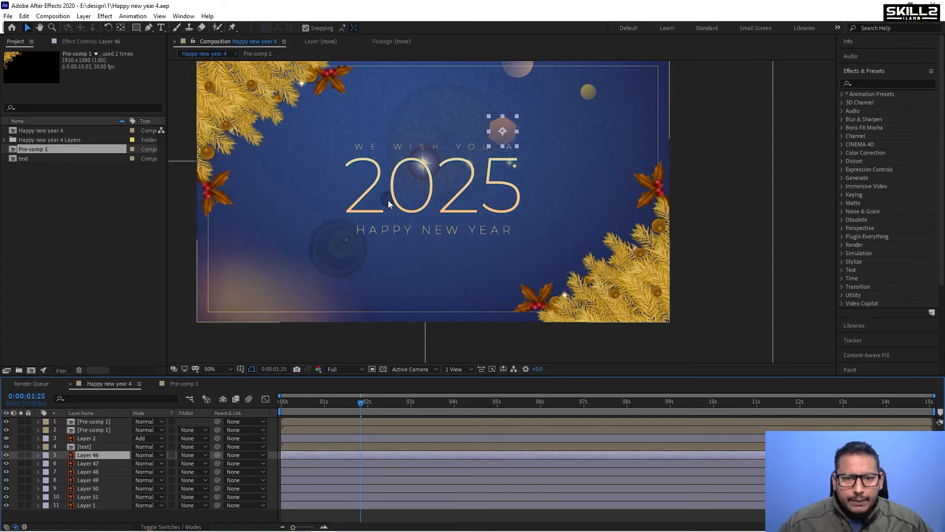
left_click(89, 439)
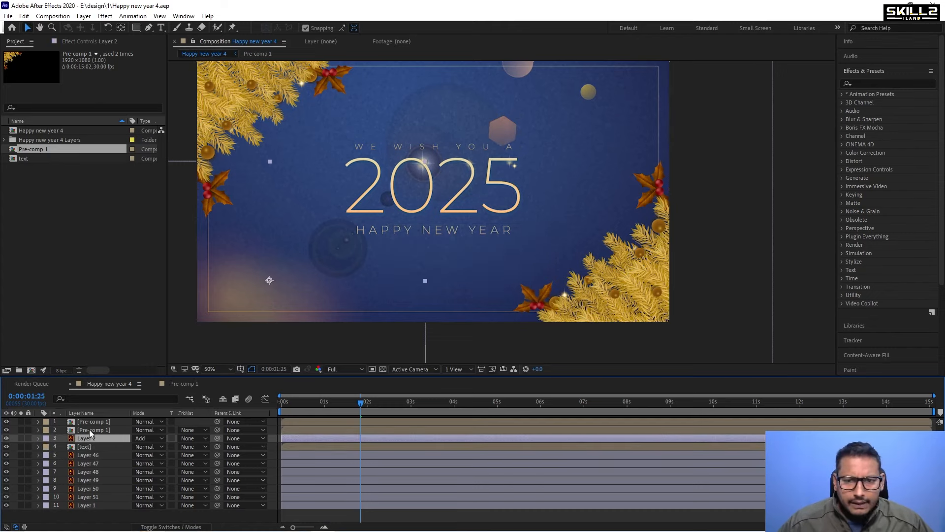
left_click(6, 438)
left_click(6, 438)
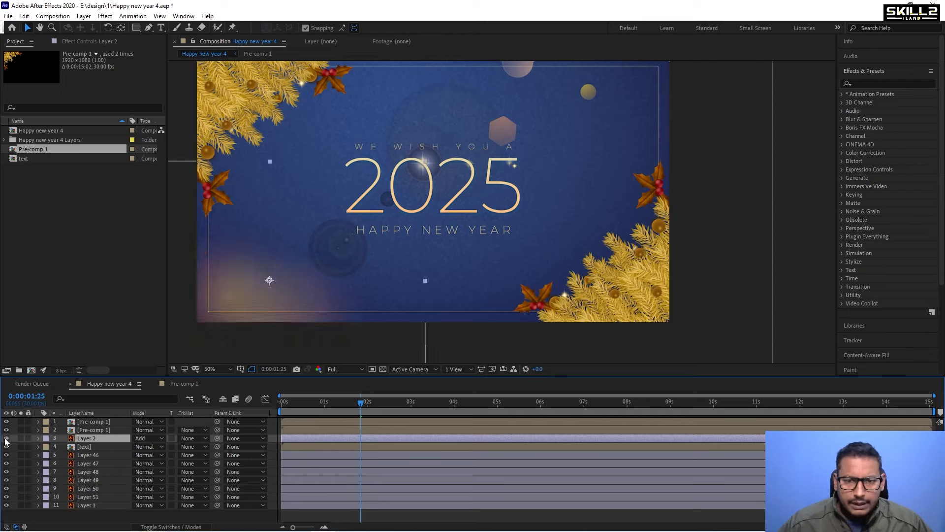
Toggle Layer 50's visibility to check it, then set its blending mode to Add.
left_click(88, 455)
left_click(88, 488)
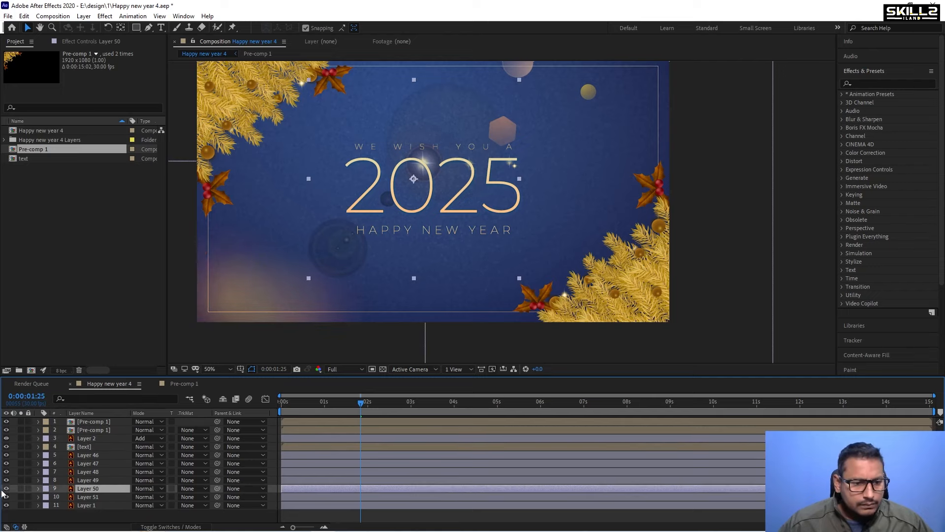
left_click(6, 489)
left_click(6, 489)
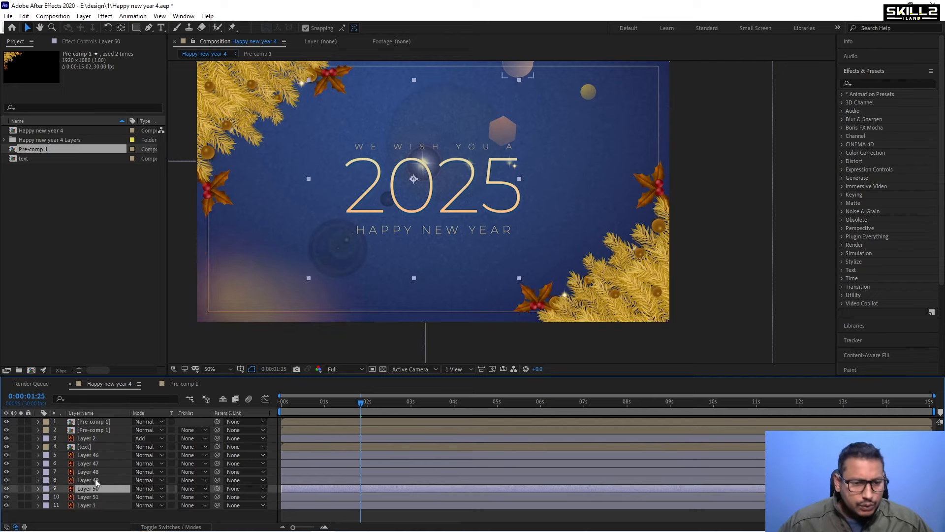
left_click(147, 488)
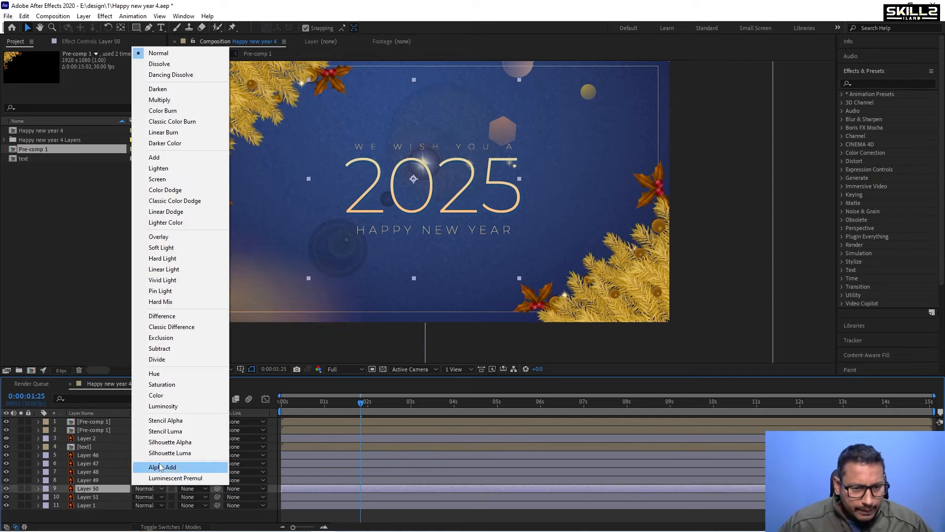
left_click(160, 158)
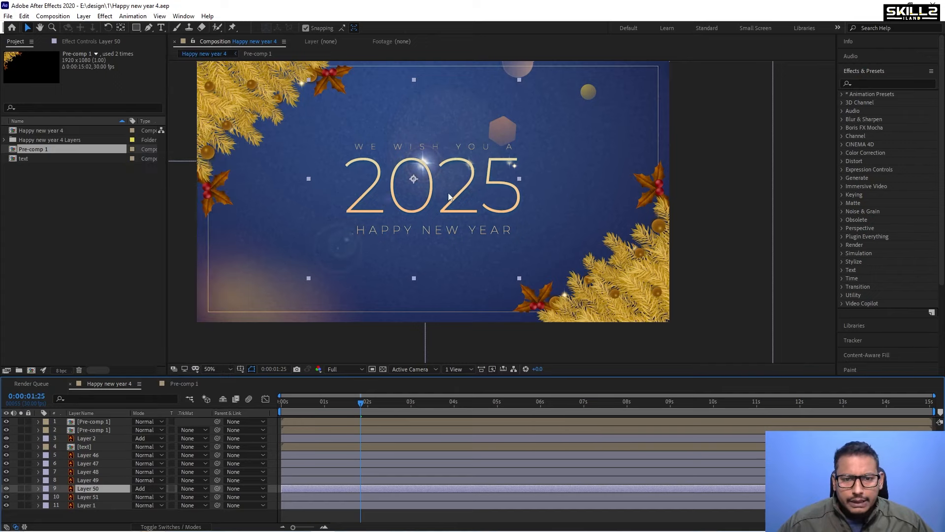
Move Layer 50 up in the layer stack to sit directly below Layer 2.
left_click_drag(85, 482, 92, 443)
left_click(92, 439)
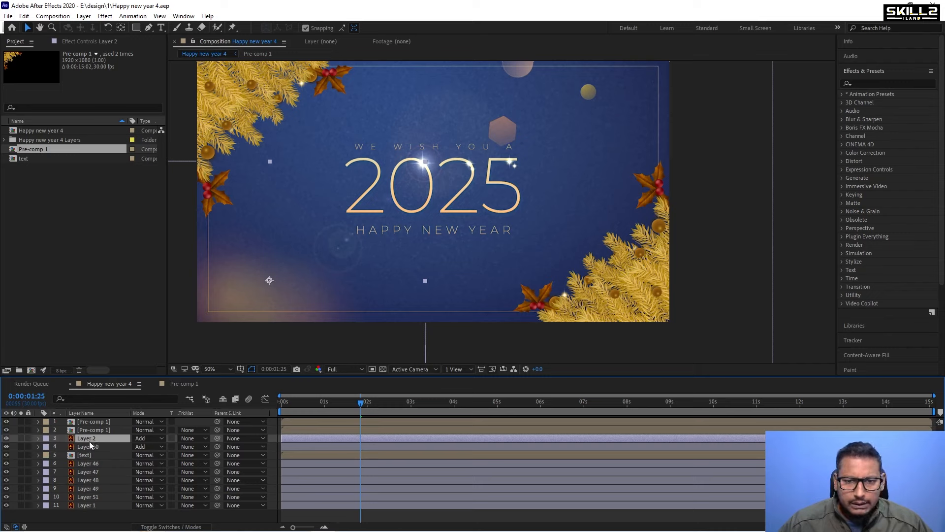
left_click(88, 447)
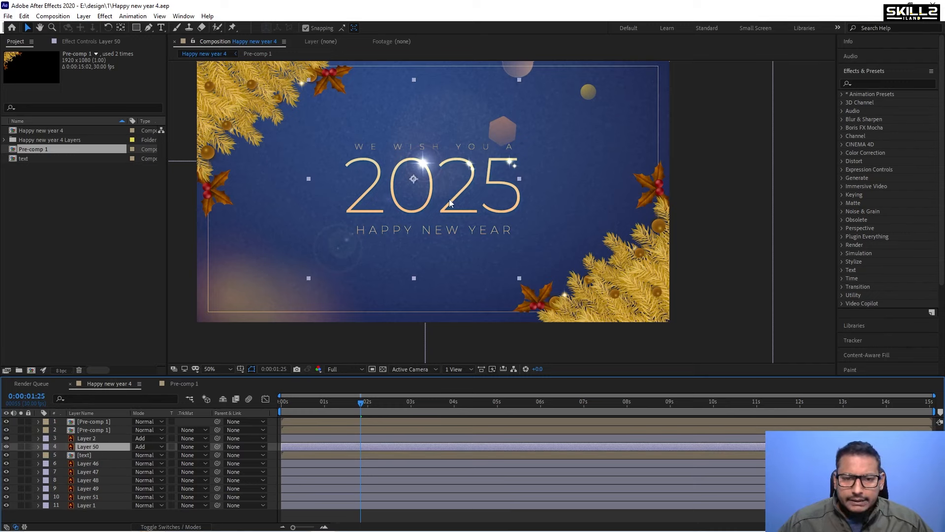
left_click(97, 462)
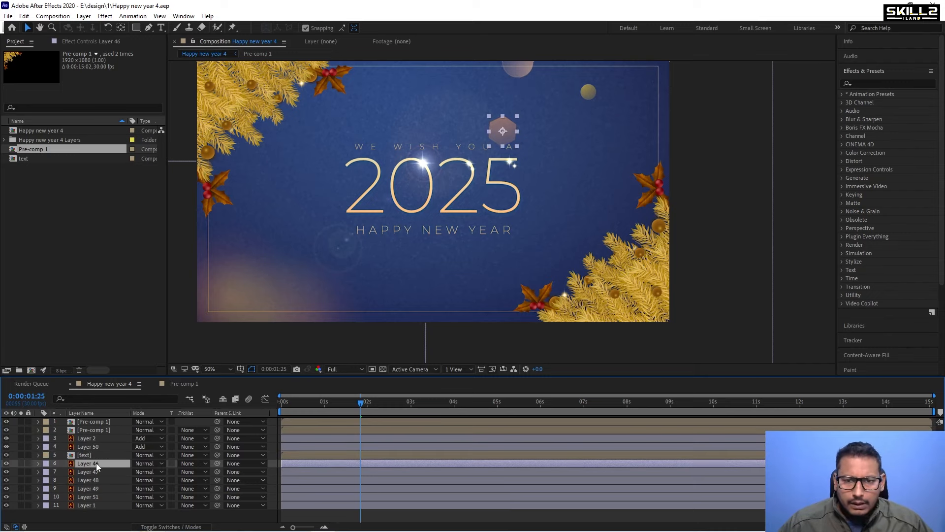
Create a new black solid layer at the composition size of 1920 × 1080 px.
right_click(77, 515)
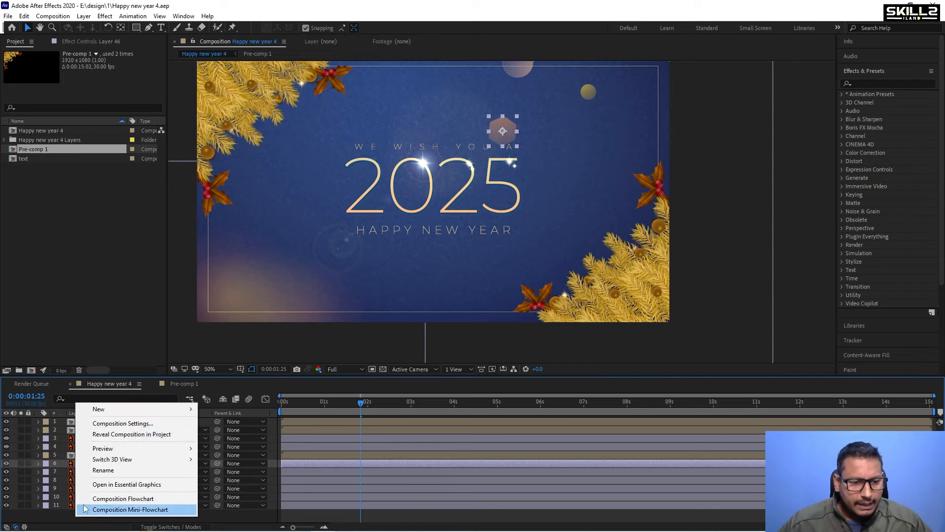
mouse_move(132, 410)
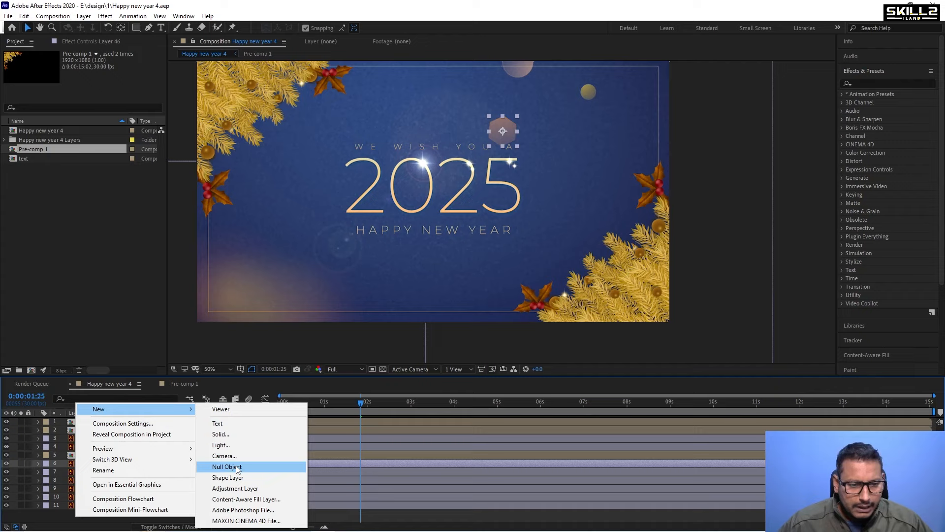
left_click(244, 440)
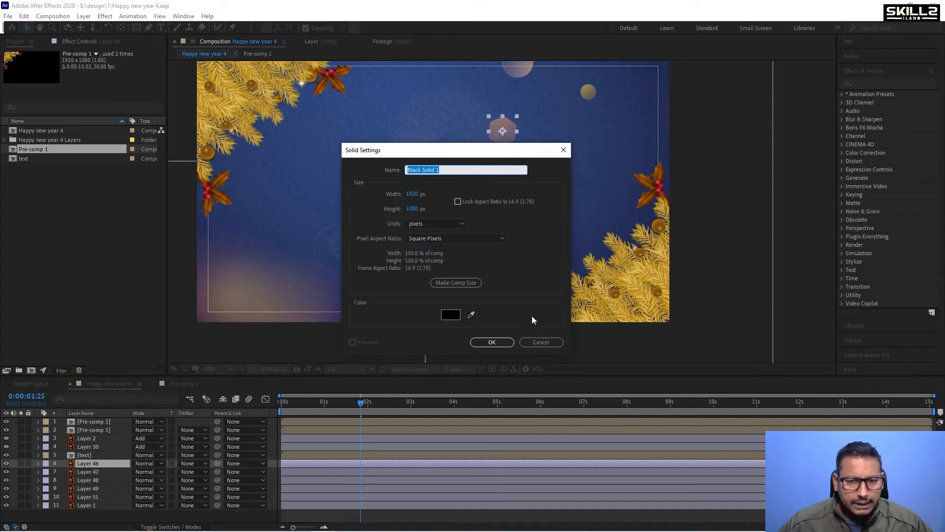
left_click(492, 345)
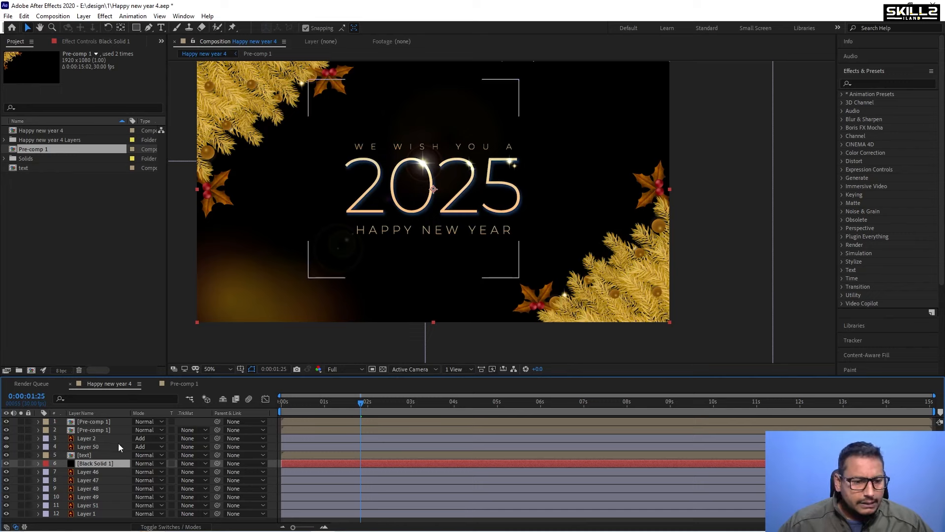
Search the effects for "cc parti" and apply CC Particle World to the new solid.
left_click(872, 82)
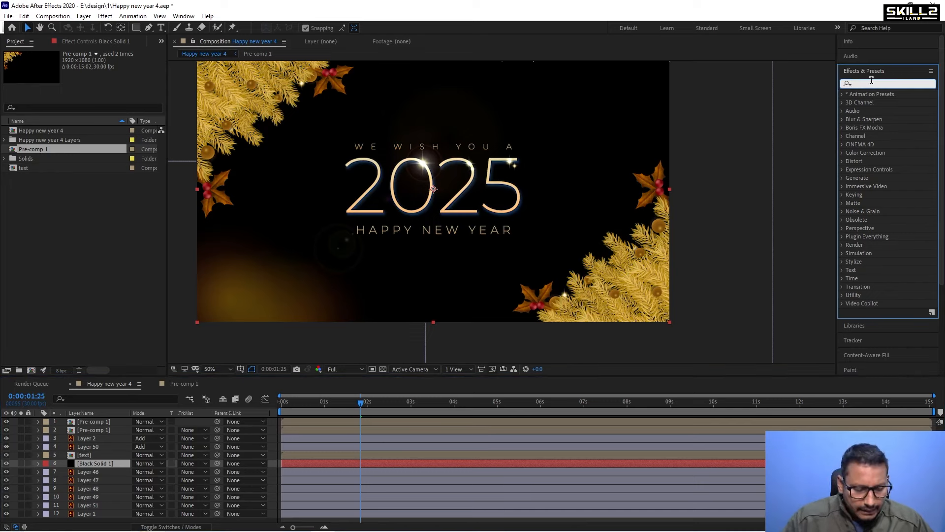
type("cc parti")
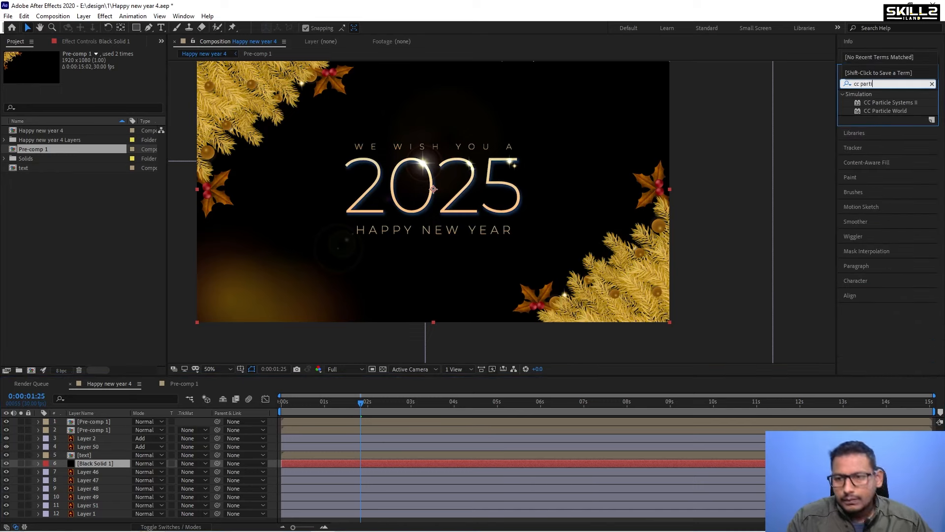
double_click(885, 110)
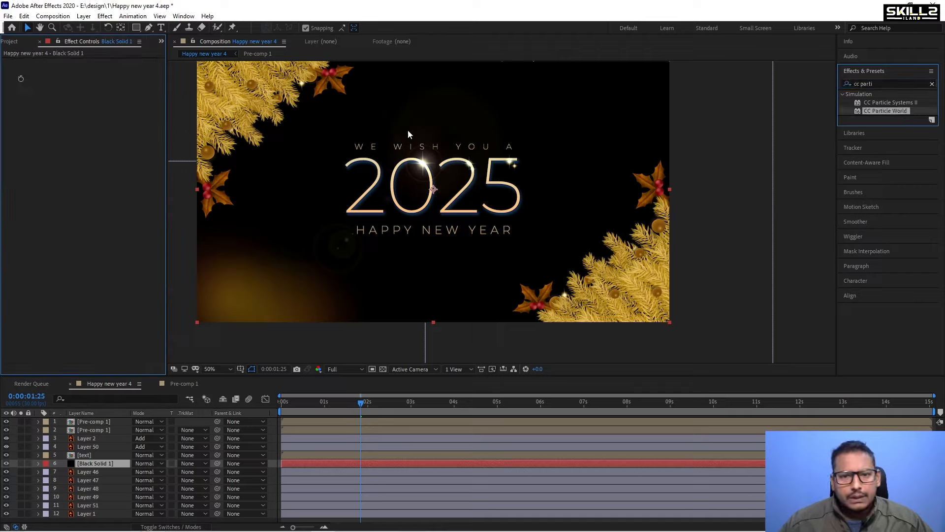
Preview the particles, expand Producer and Physics, and set the producer's Radius X, Y and Z to 0.
key("space")
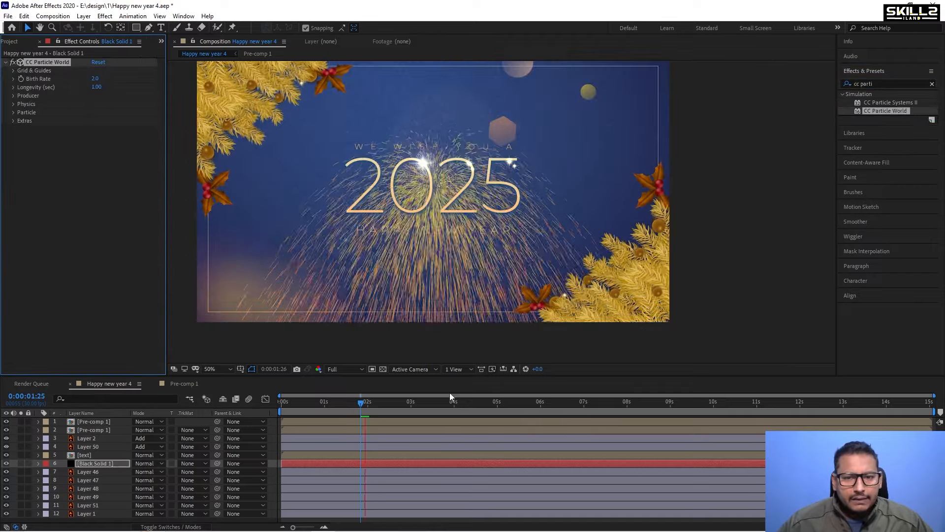
left_click(13, 87)
left_click(13, 108)
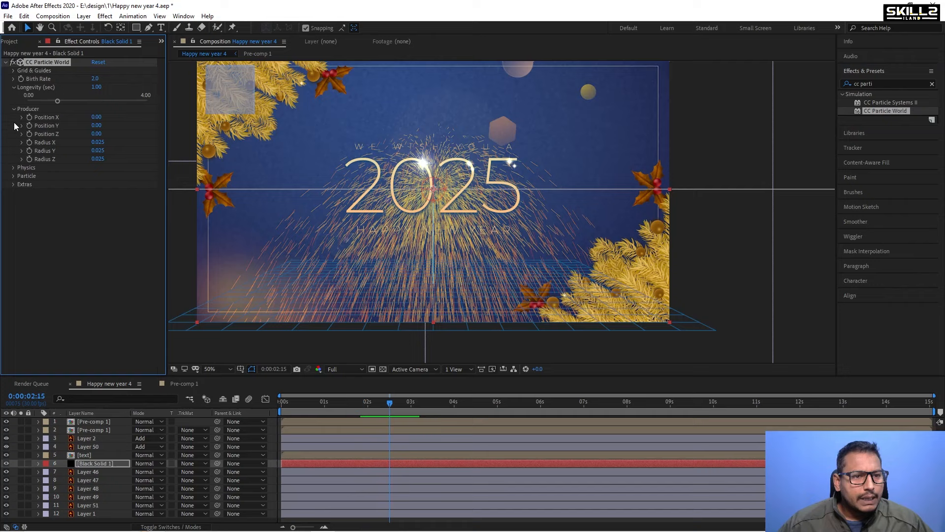
left_click(12, 167)
scroll(116, 214, "down", 2)
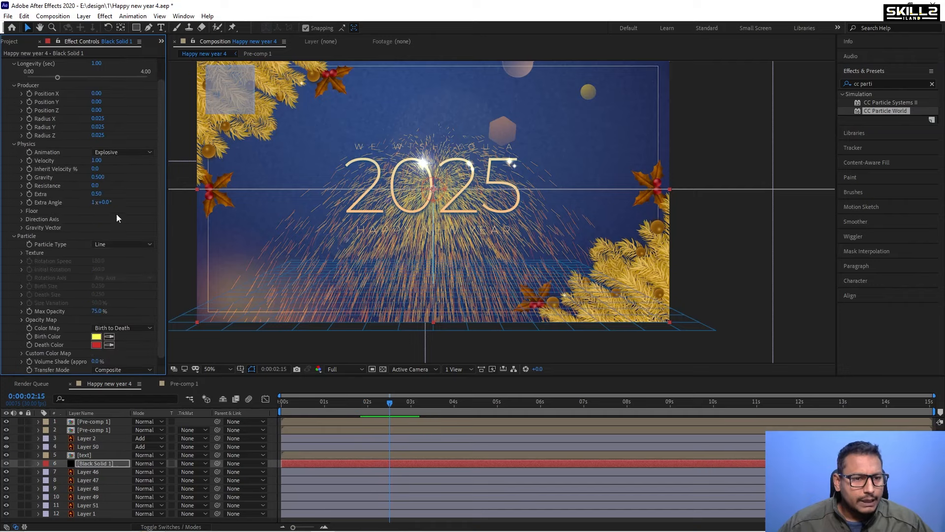
scroll(120, 142, "up", 2)
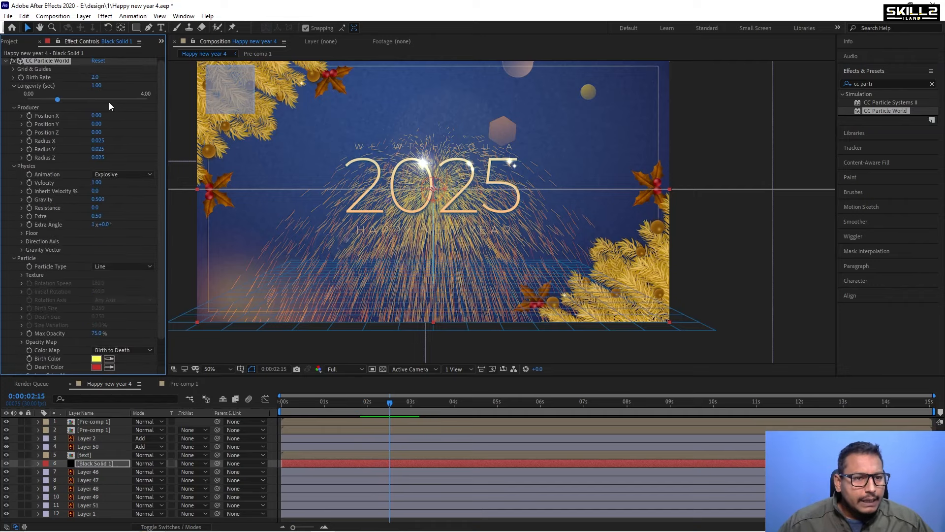
left_click(102, 142)
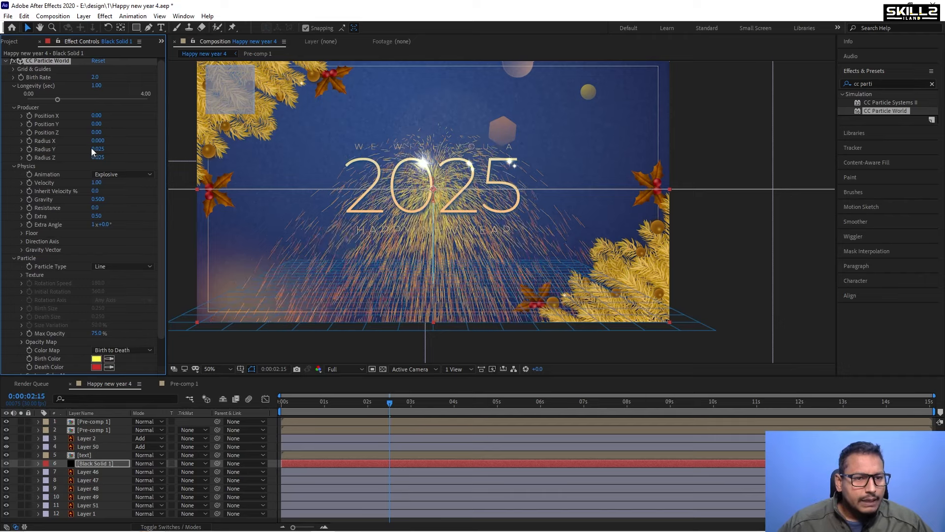
left_click(97, 158)
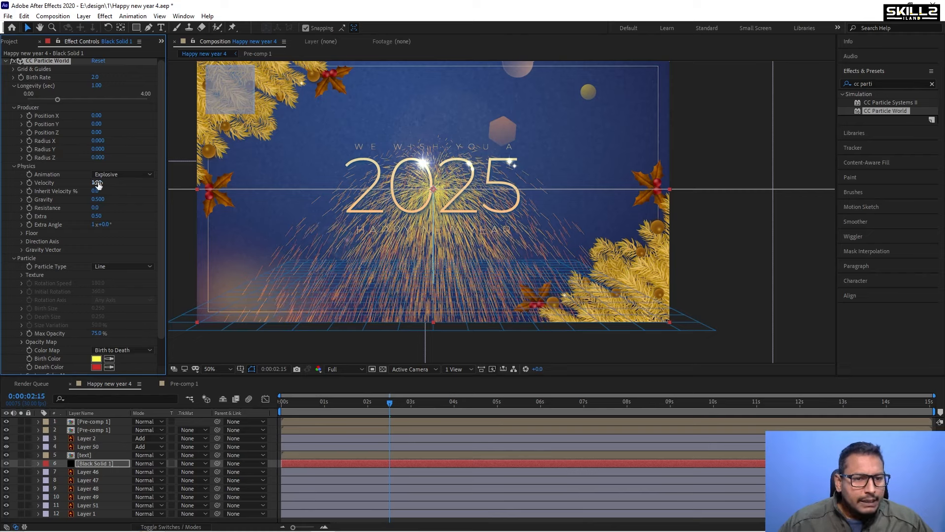
Set the particle Velocity to 0 and Gravity to 0.
left_click(96, 183)
type("0")
key("Return")
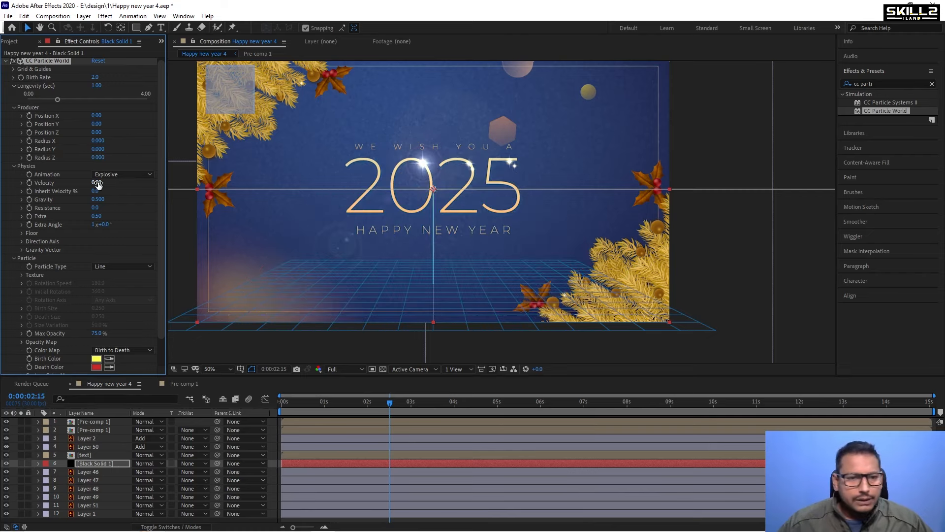
left_click(95, 192)
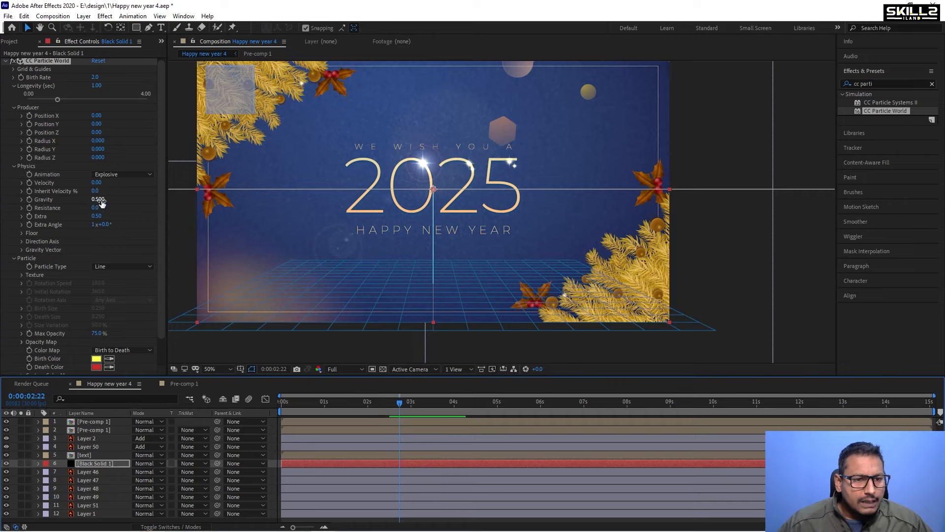
left_click(98, 200)
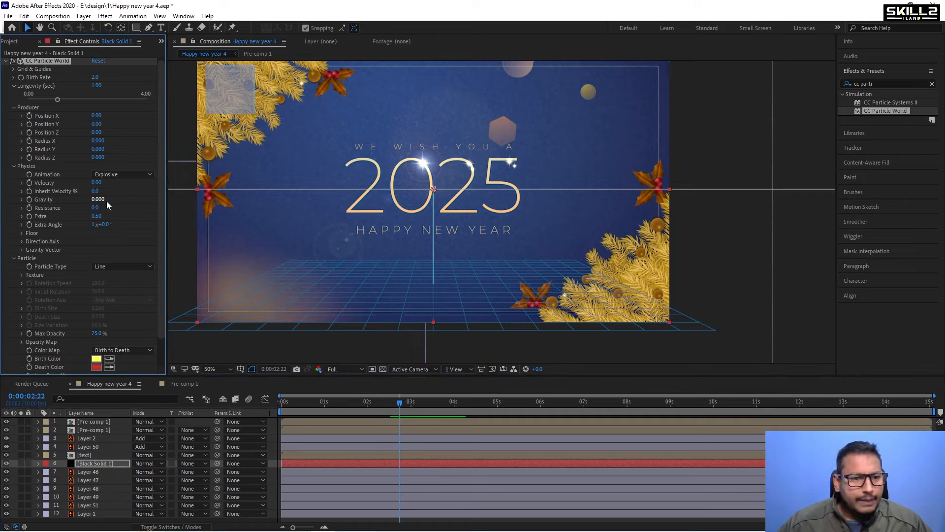
Preview the particle animation and raise Longevity to 4.00 seconds.
key("space")
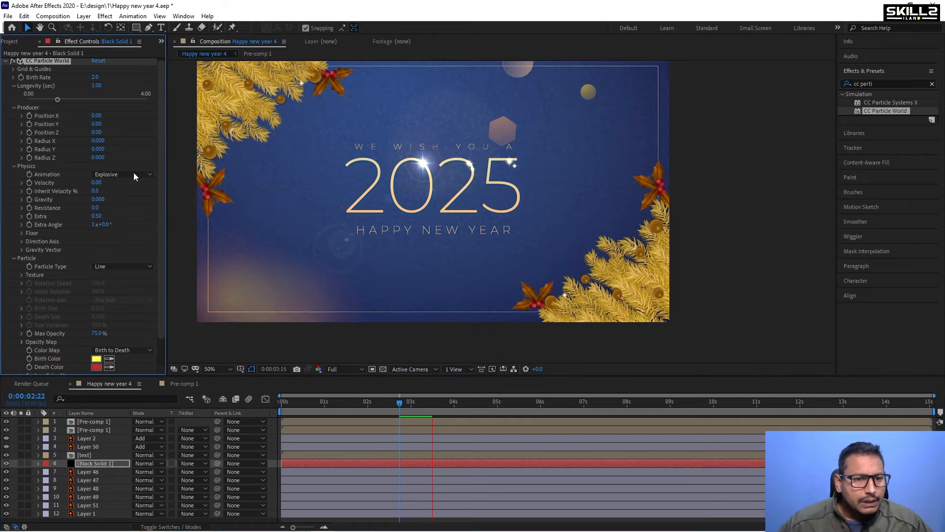
key("space")
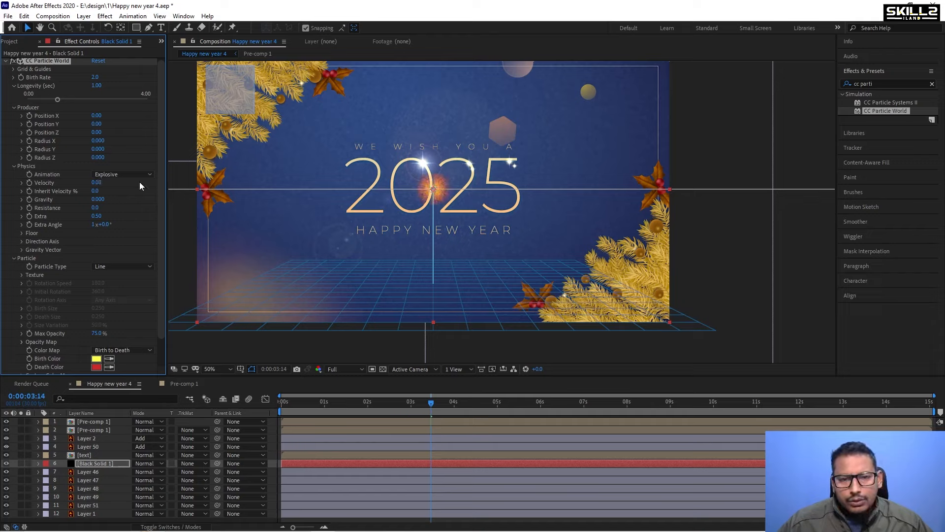
key("space")
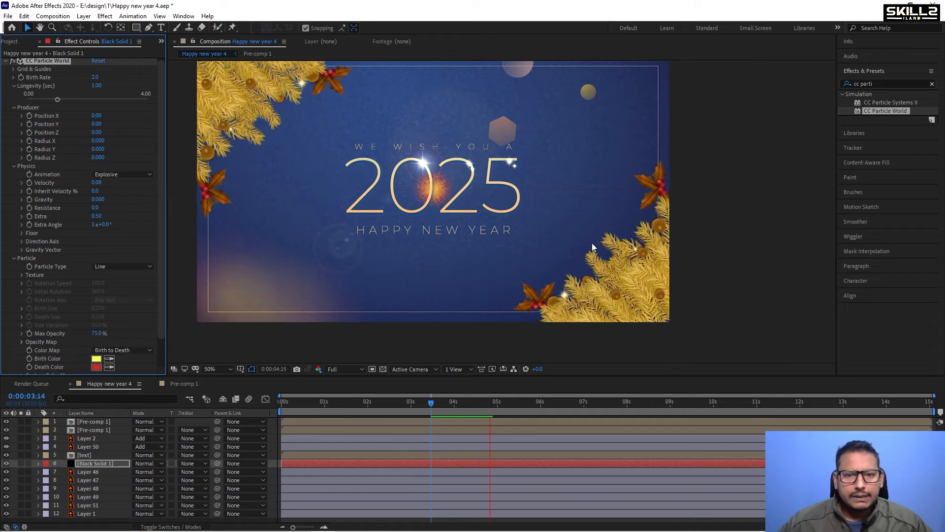
key("space")
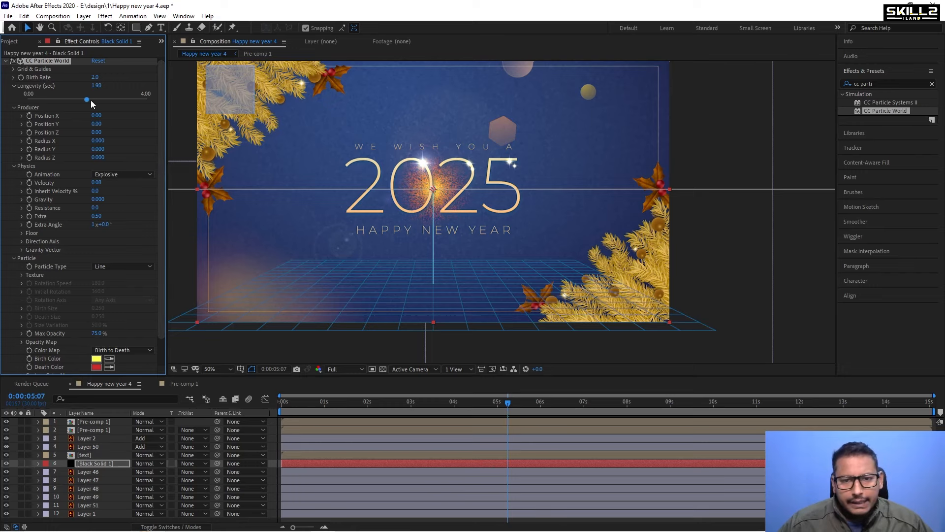
left_click_drag(111, 100, 129, 100)
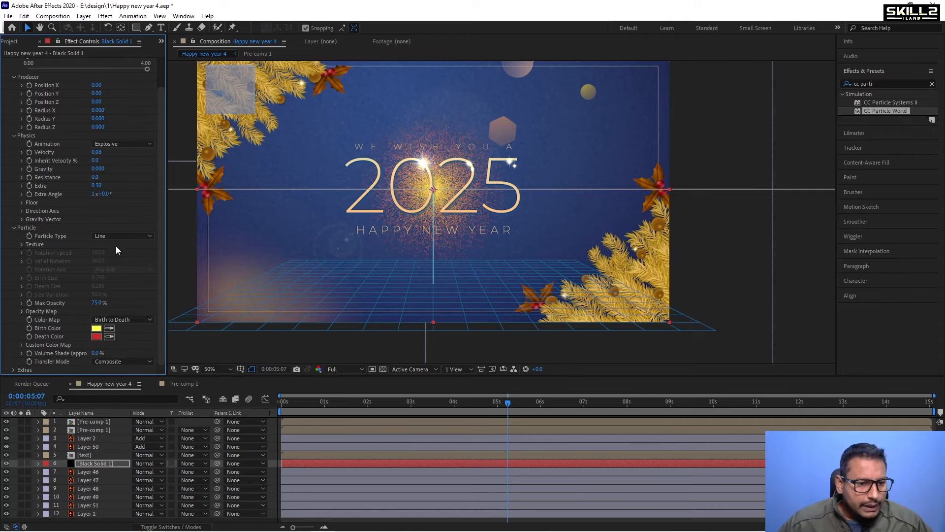
left_click(92, 472)
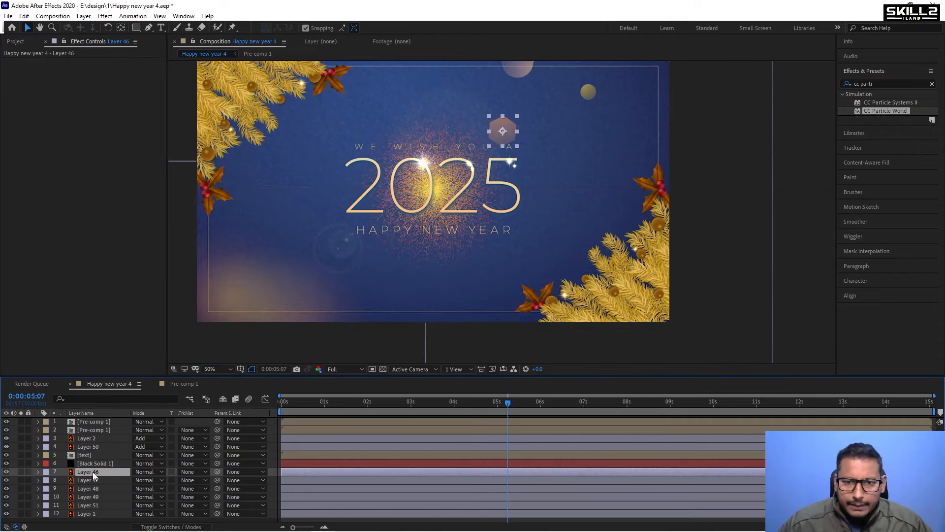
left_click(96, 464)
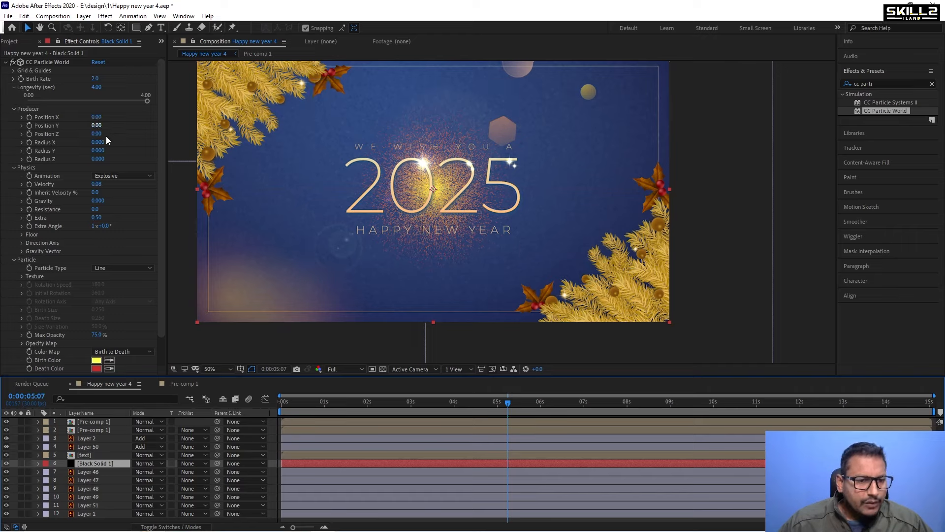
Change the particle type to Textured Square.
scroll(108, 140, "down", 1)
left_click(120, 245)
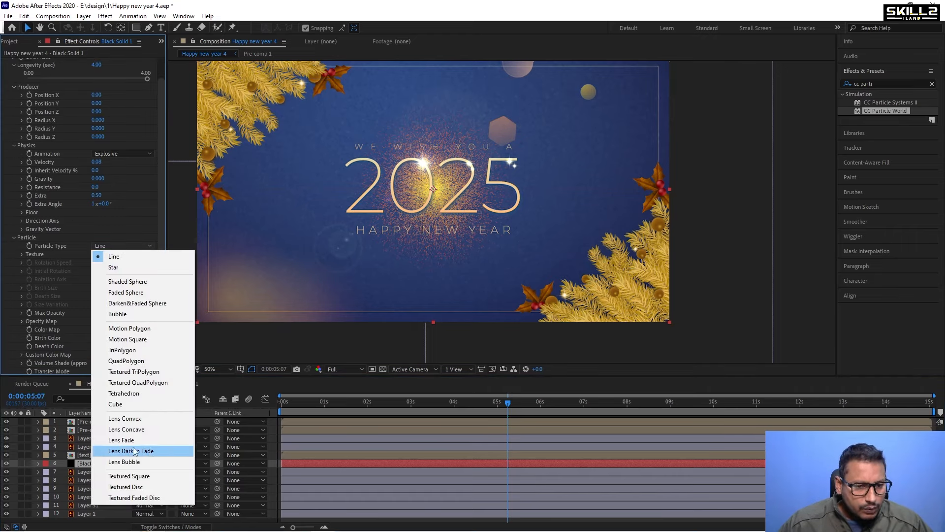
left_click(148, 477)
scroll(126, 257, "down", 1)
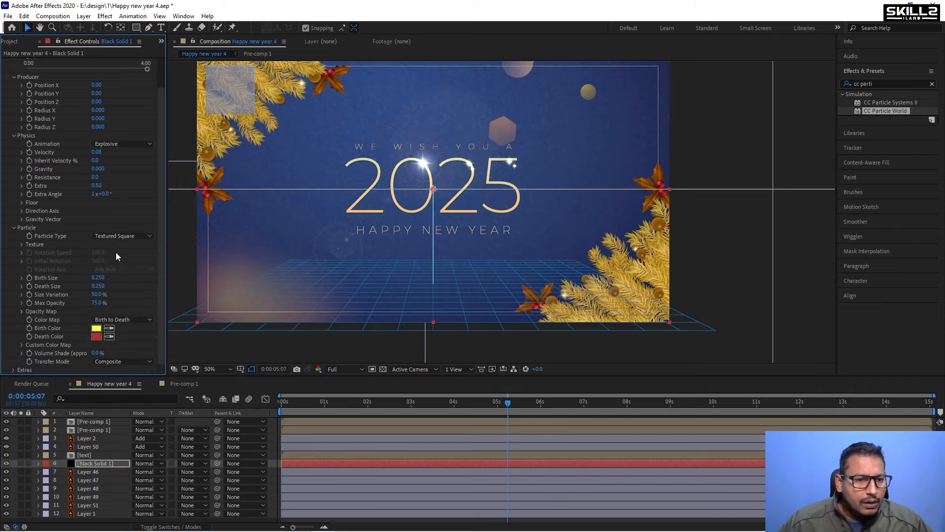
Expand the particle Texture options and set the Texture Layer to Layer 46.
left_click(20, 244)
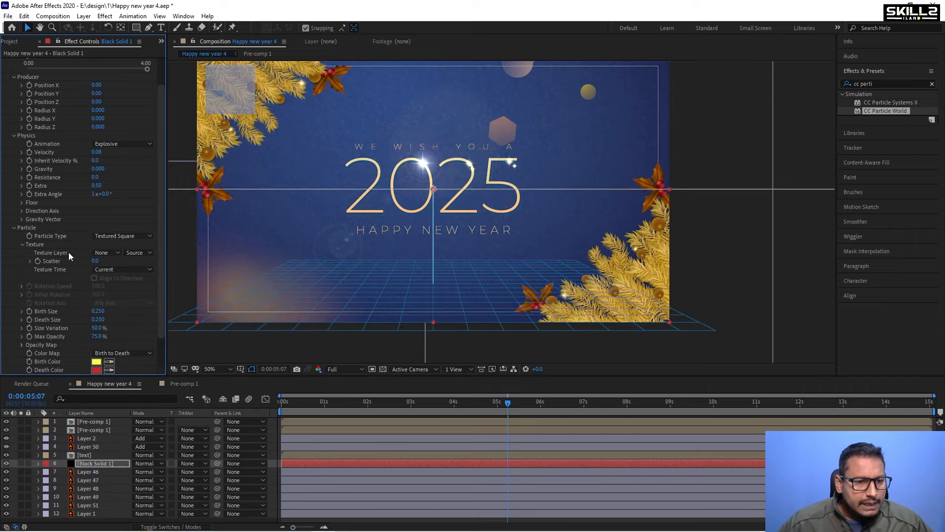
left_click(101, 254)
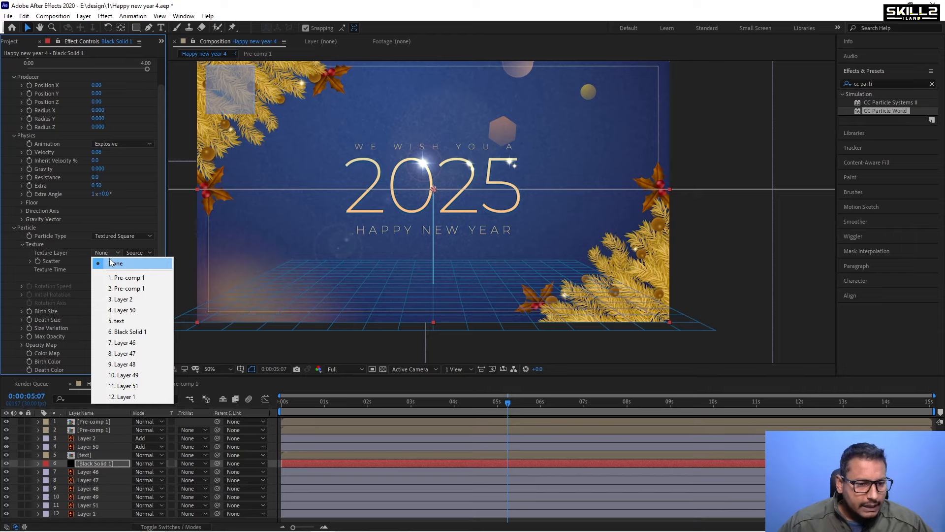
left_click(142, 342)
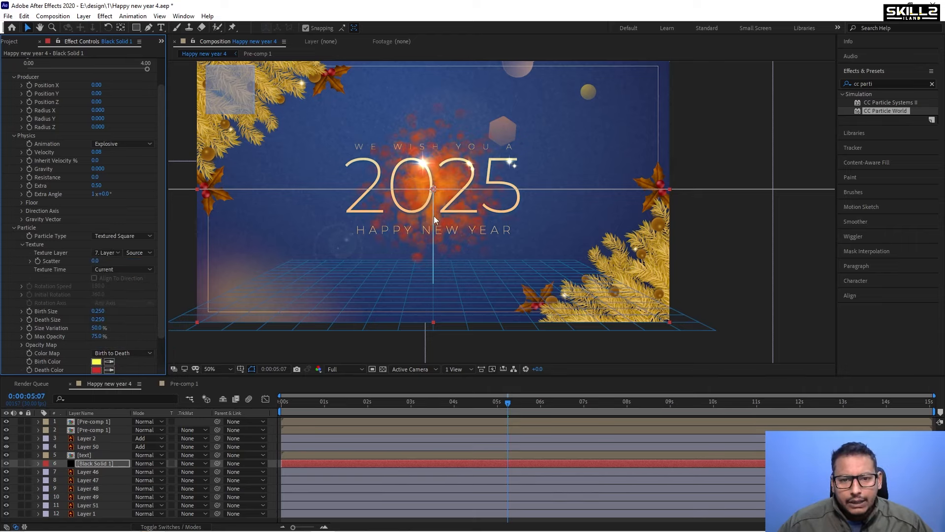
Set both the particle Birth Color and Death Color to white.
scroll(116, 236, "down", 1)
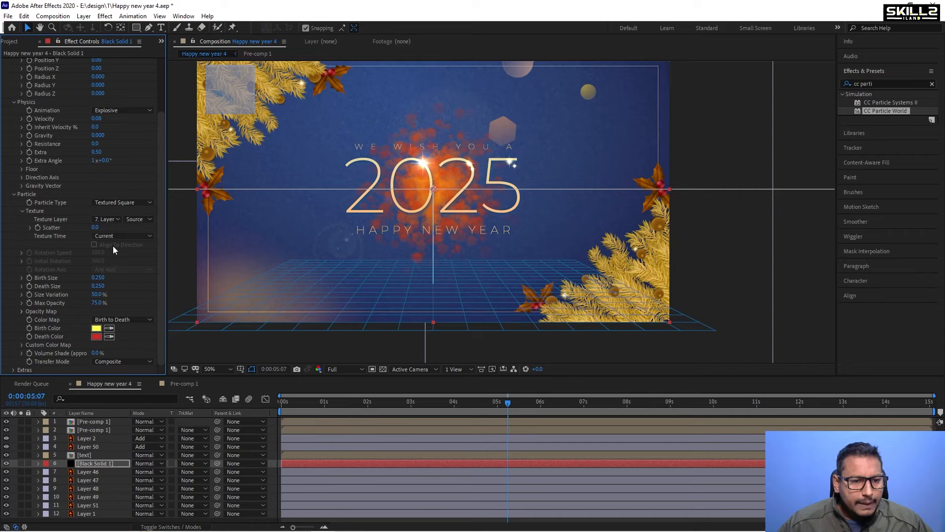
left_click(96, 328)
left_click(668, 114)
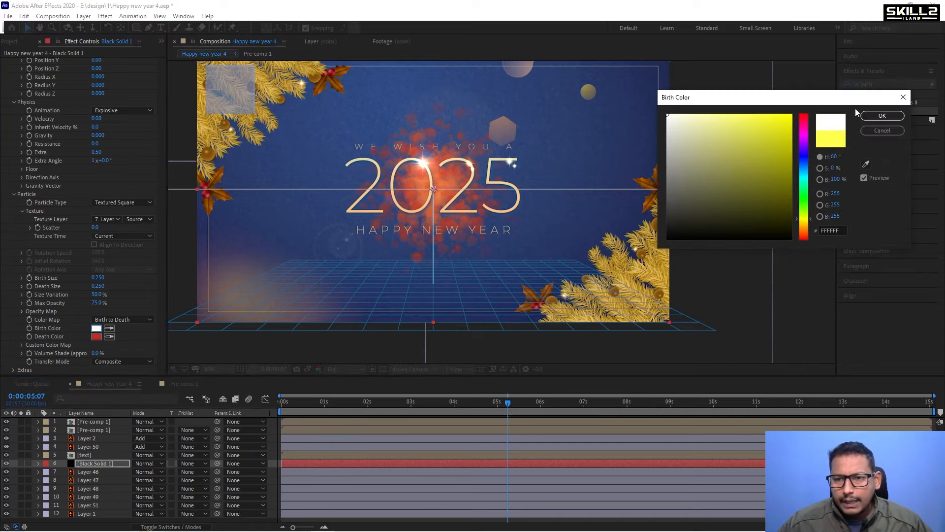
left_click(883, 115)
left_click(95, 336)
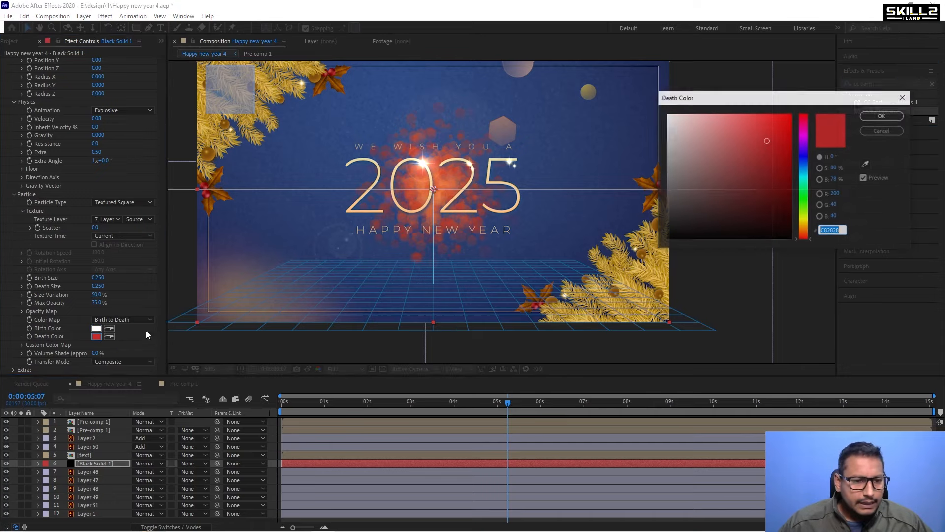
left_click(667, 115)
left_click(877, 115)
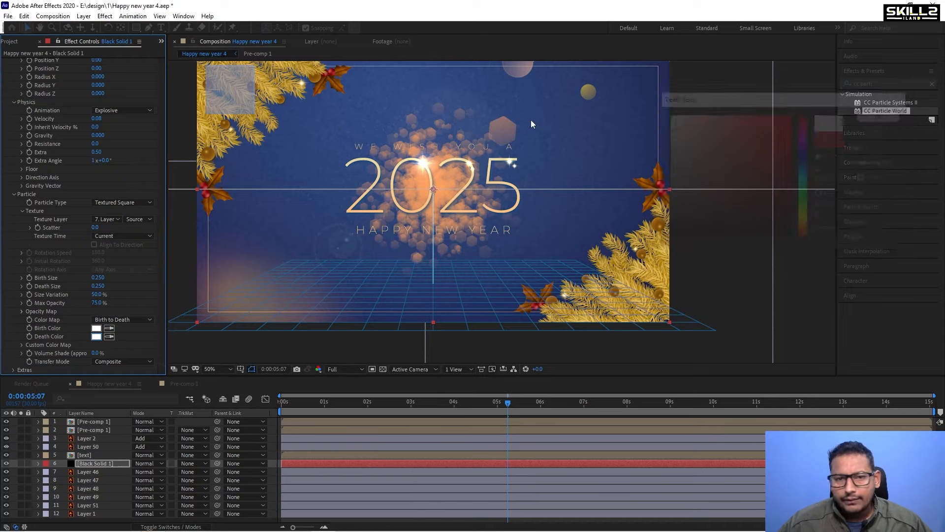
Move the particle producer to the upper right of the composition.
left_click_drag(433, 189, 586, 116)
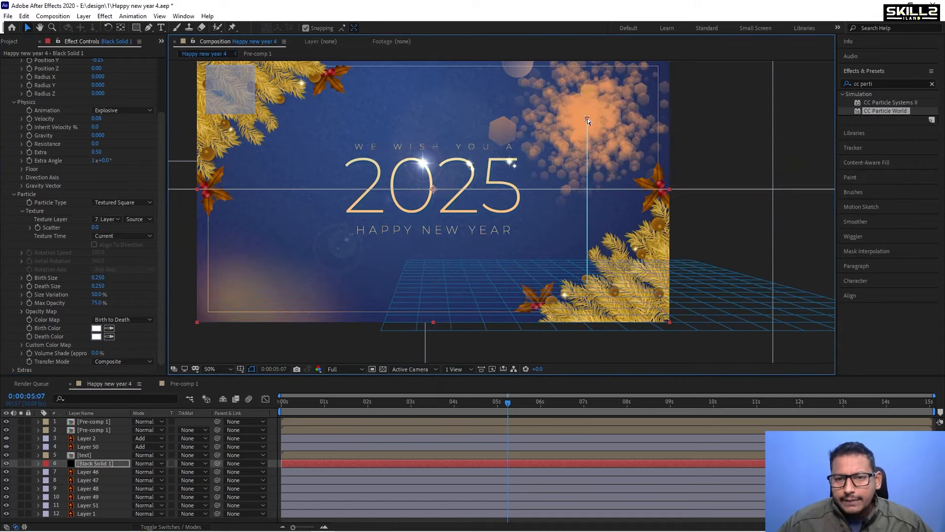
Set the particle Birth Rate to 0.1.
scroll(516, 172, "down", 1)
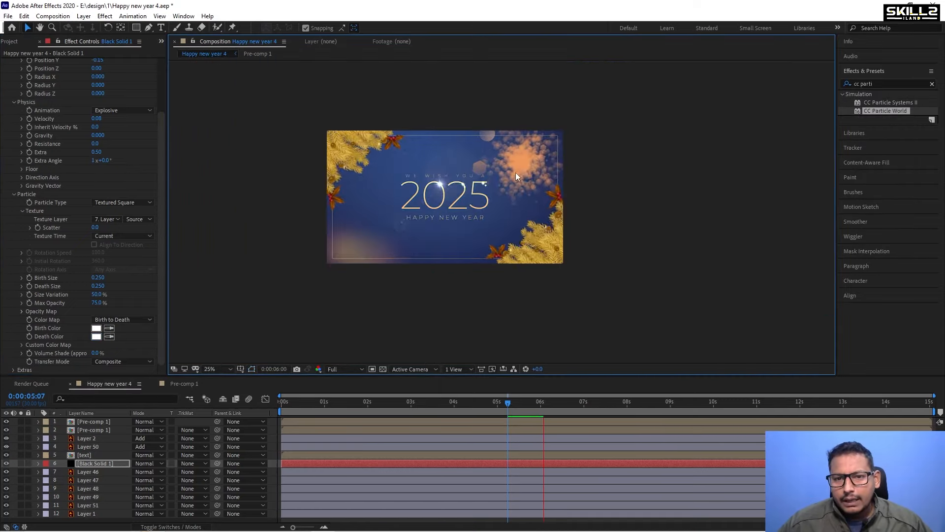
scroll(521, 170, "up", 1)
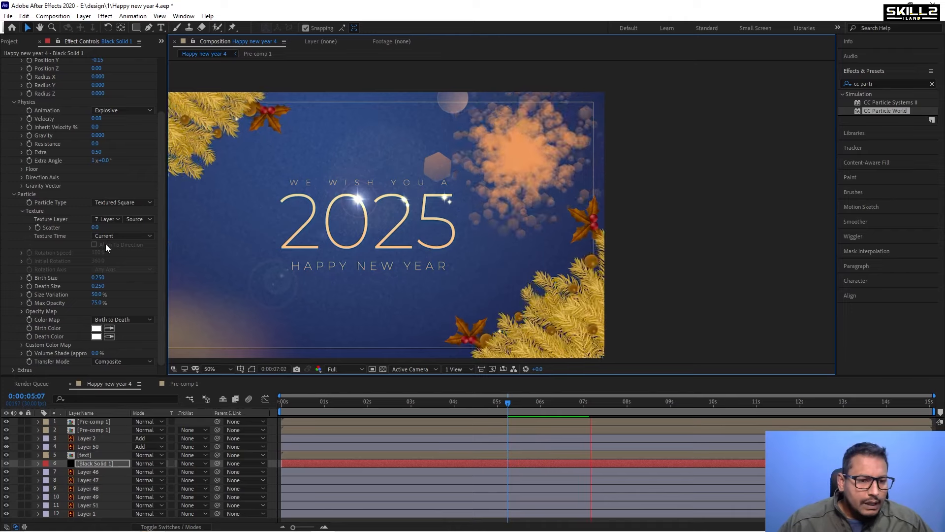
scroll(105, 89, "up", 1)
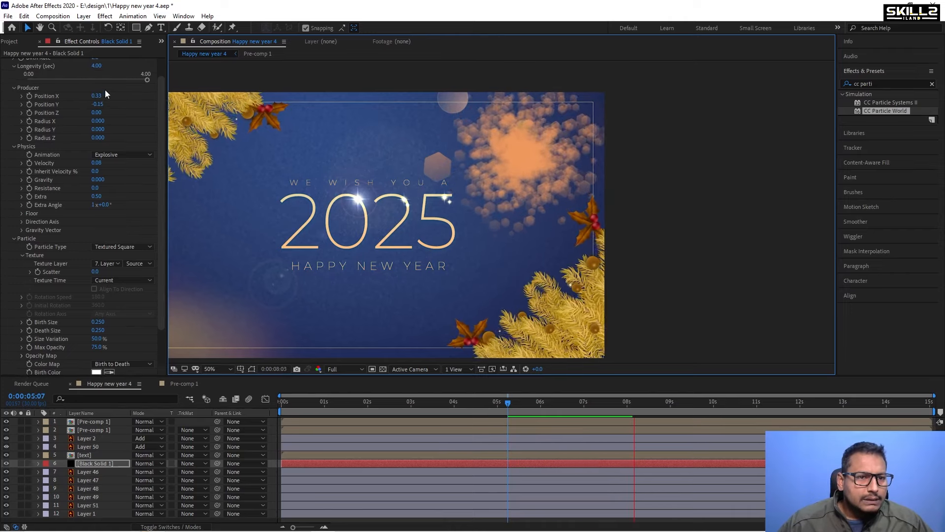
scroll(105, 90, "up", 1)
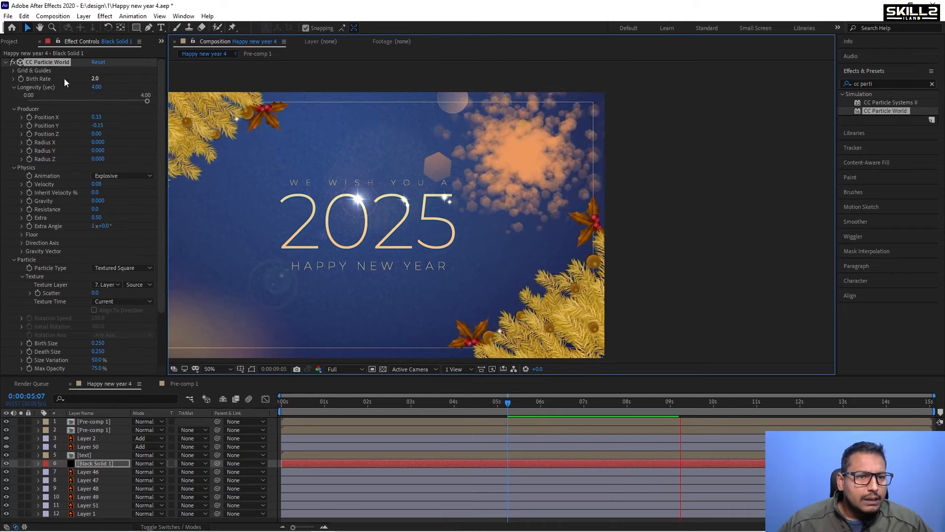
left_click(97, 79)
type("0.1")
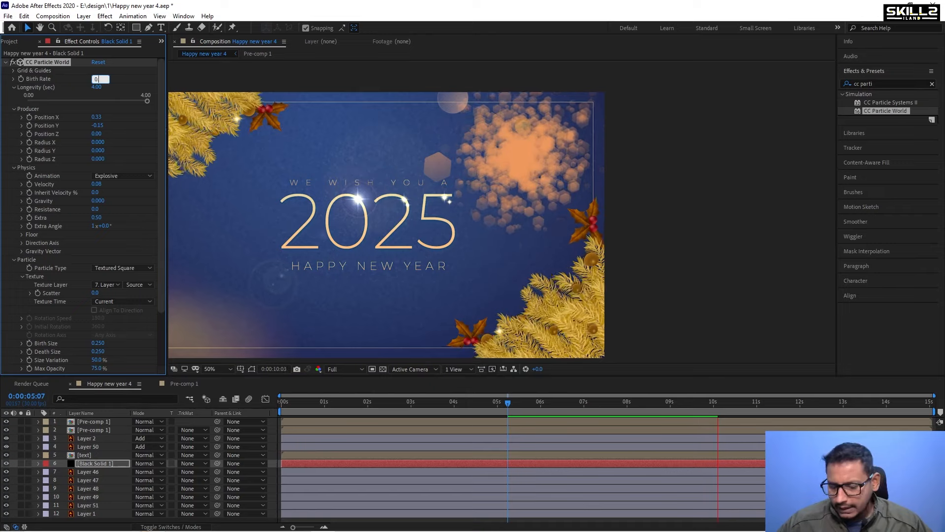
key("Return")
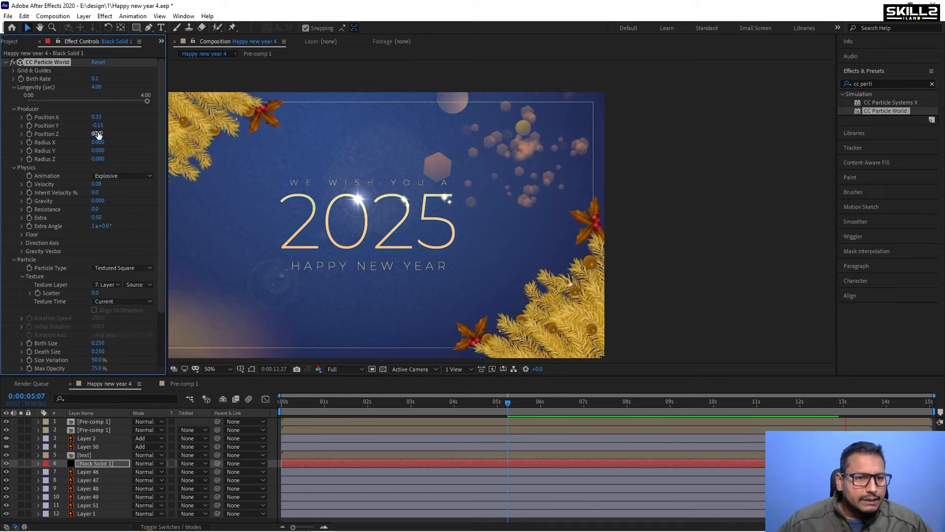
Change the Physics Animation type to Direction Axis.
left_click(129, 175)
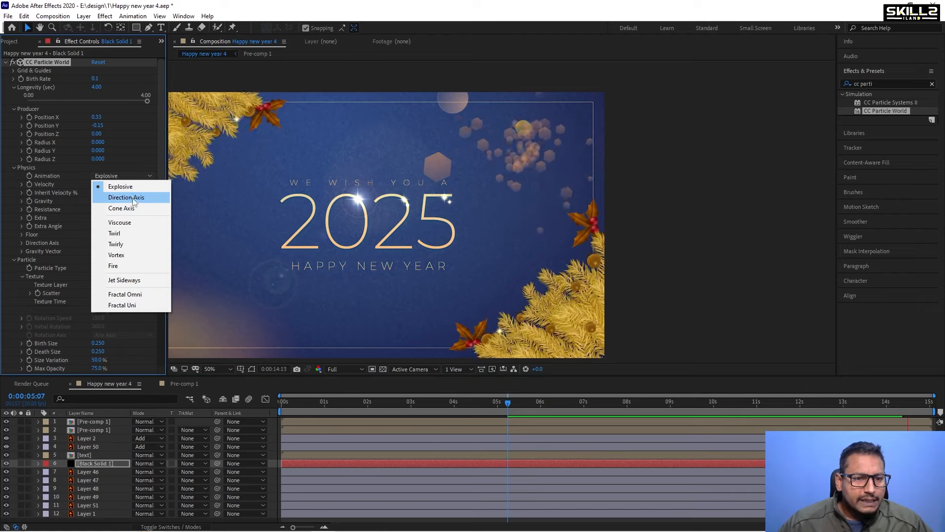
left_click(132, 199)
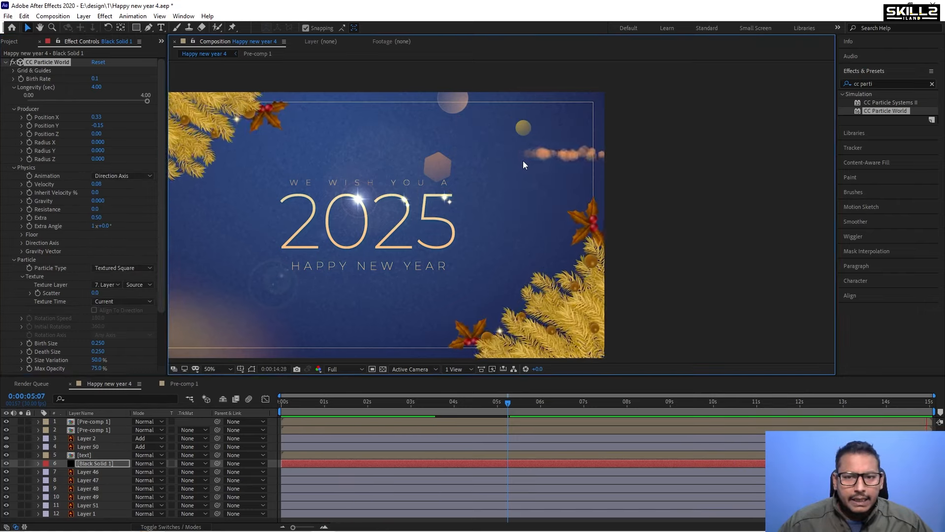
key("space")
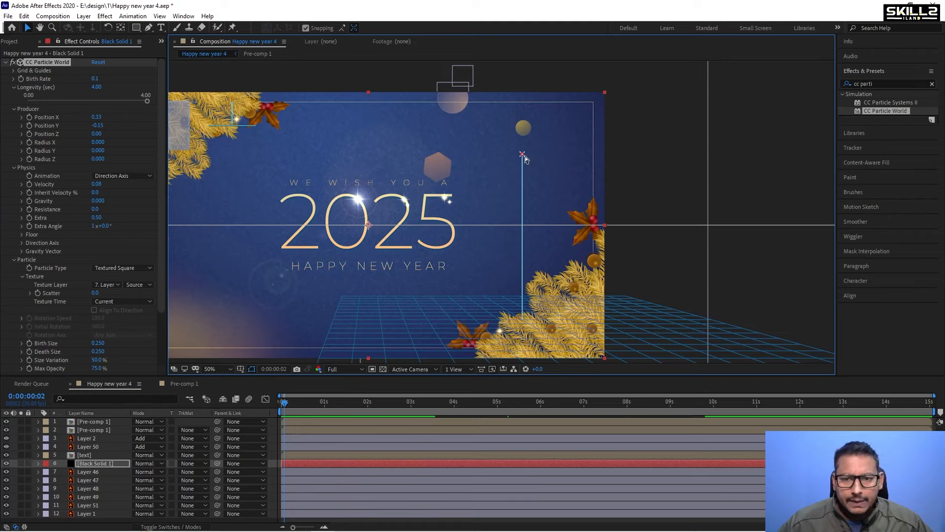
Move the particle producer to the left of the 2025 text and play the preview.
left_click_drag(522, 155, 294, 193)
key("space")
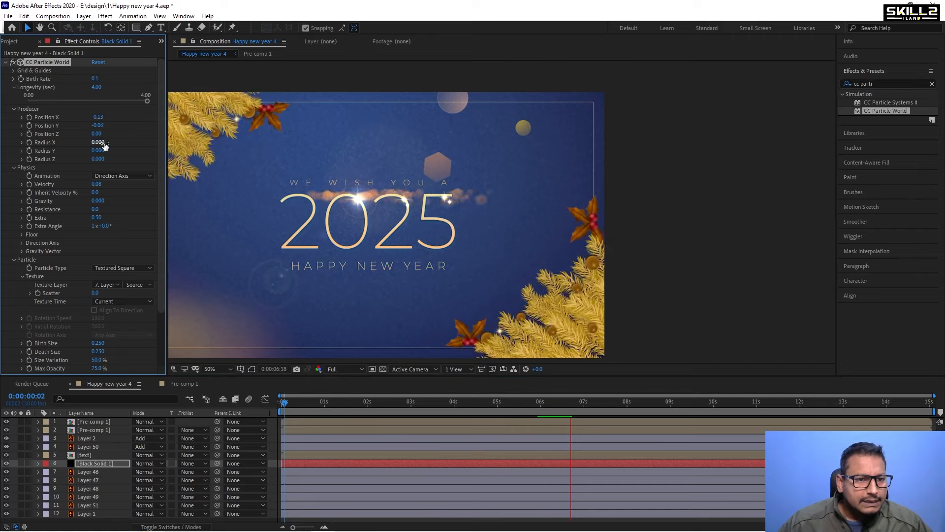
Spread the producer vertically by setting Radius Y to 0.160.
left_click_drag(106, 141, 109, 150)
key("ctrl+z")
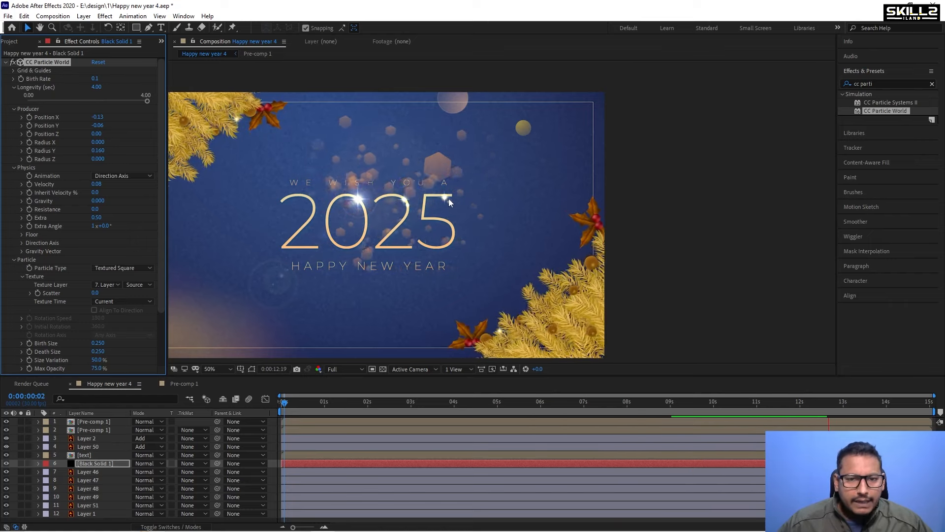
Try particle Velocity values of 0.1, 0.01 and 0.03.
left_click(99, 184)
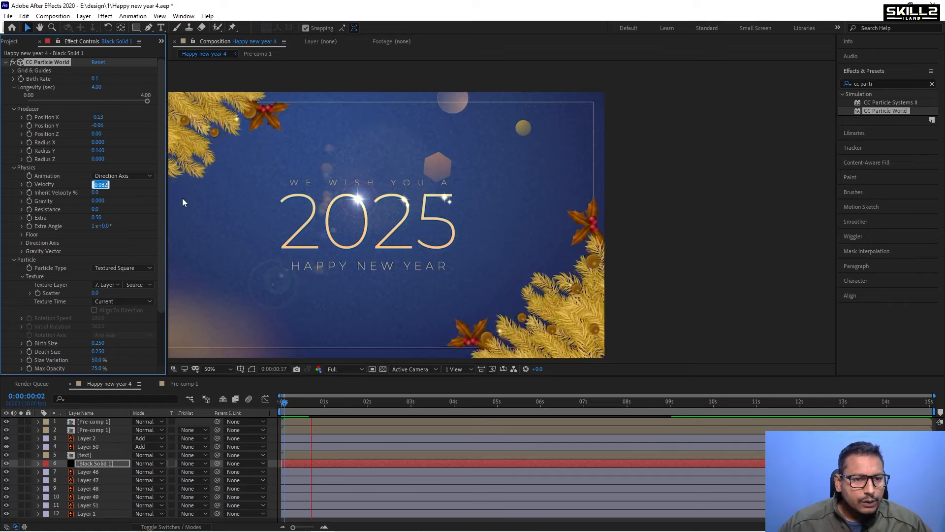
type("0.1")
key("Return")
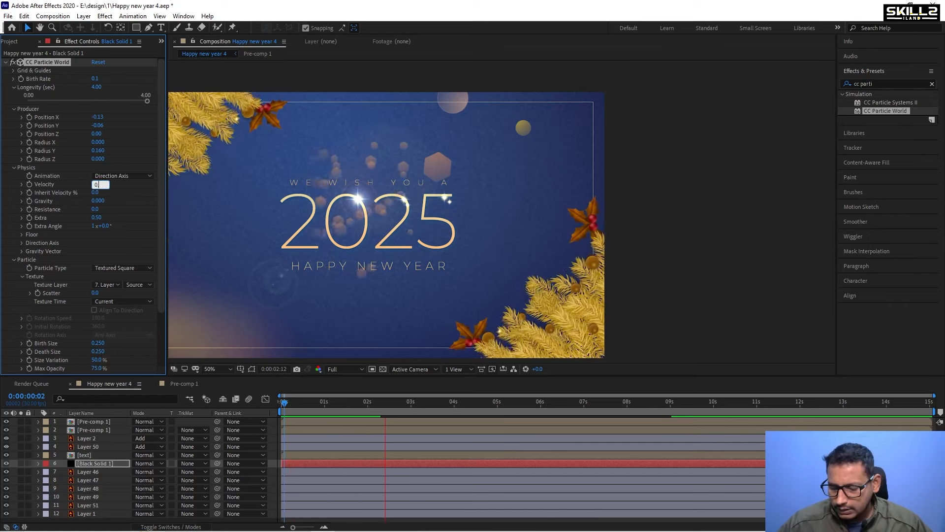
left_click(96, 184)
type("0.01")
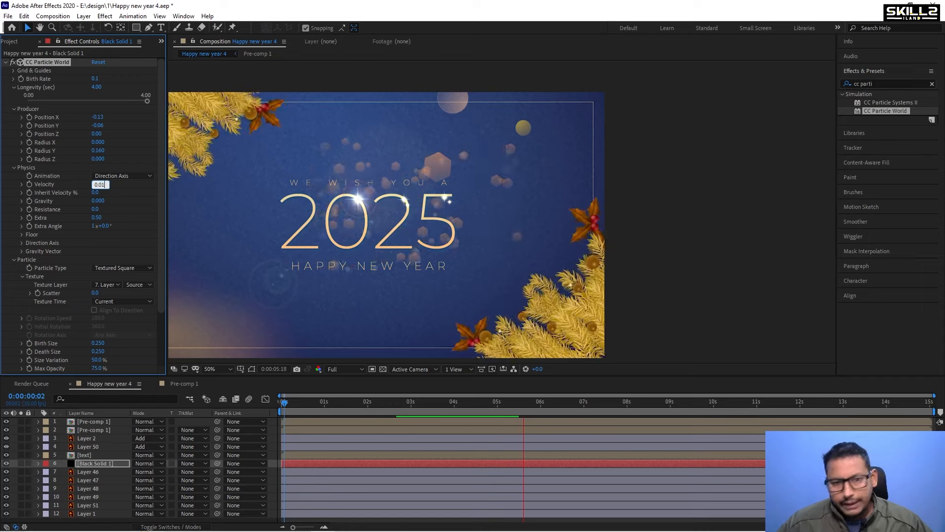
key("Return")
left_click(99, 183)
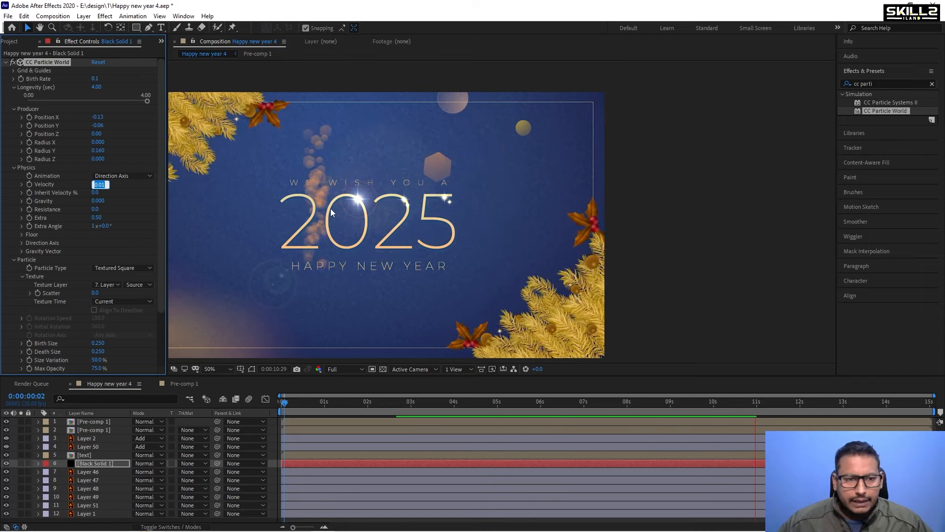
type("0")
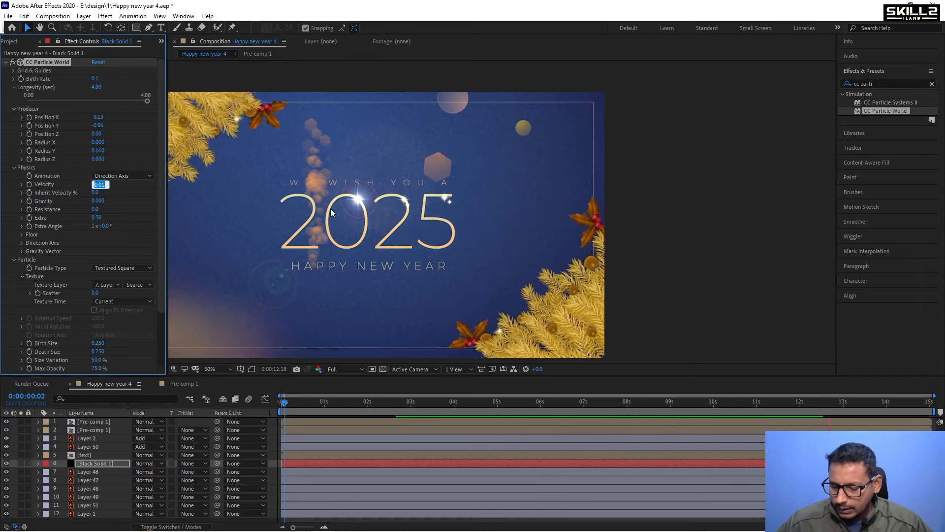
type(".03")
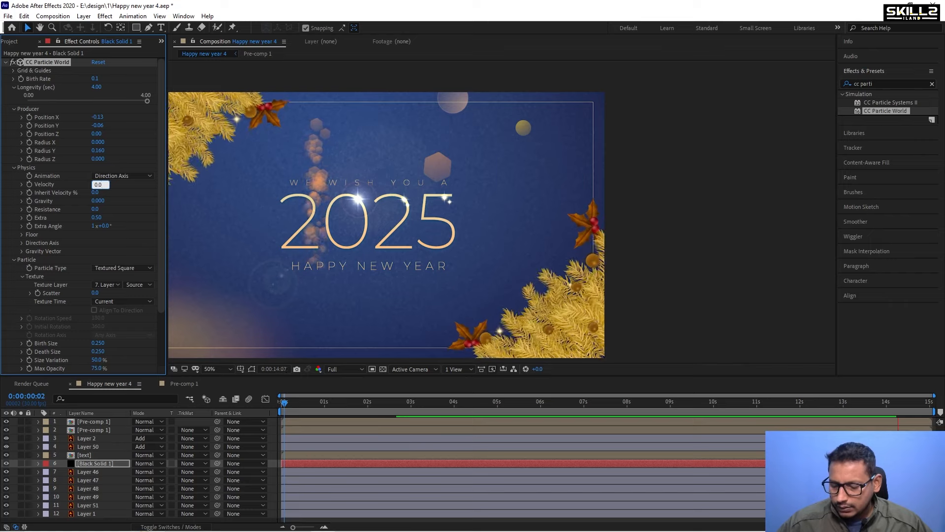
key("Return")
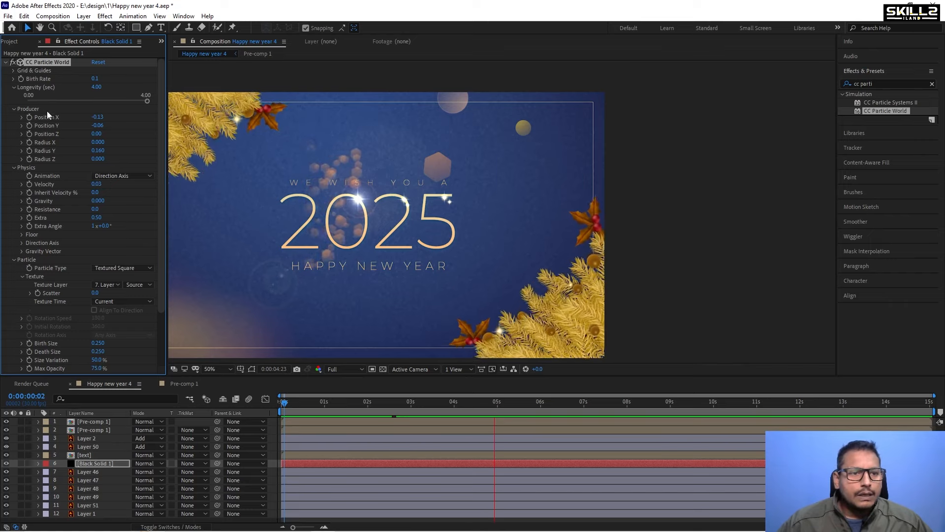
Set the particle Longevity to 10 seconds.
left_click(101, 87)
type("10")
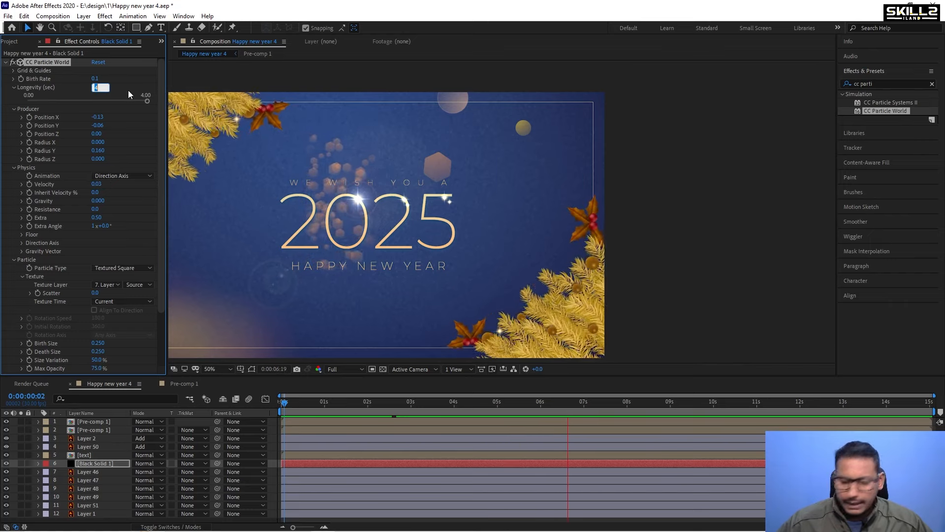
key("Return")
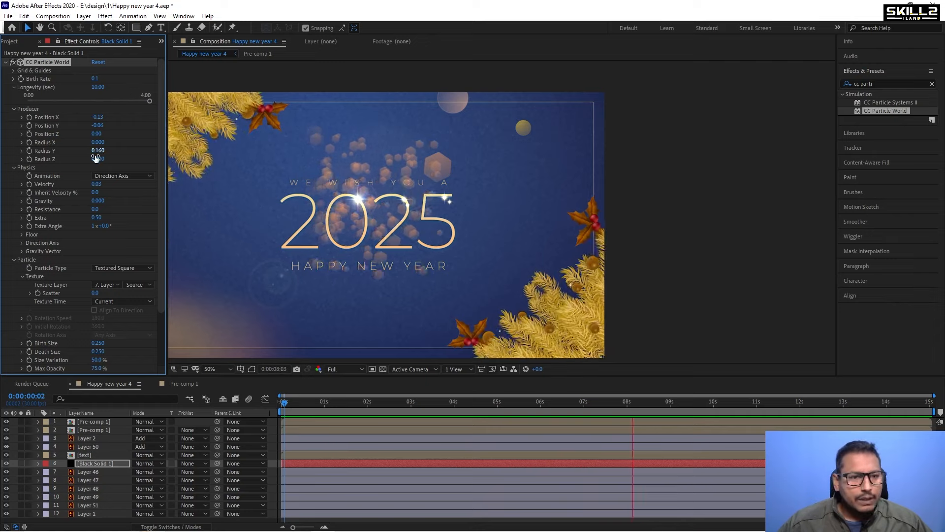
Set the particle Velocity to 0.02.
left_click(96, 184)
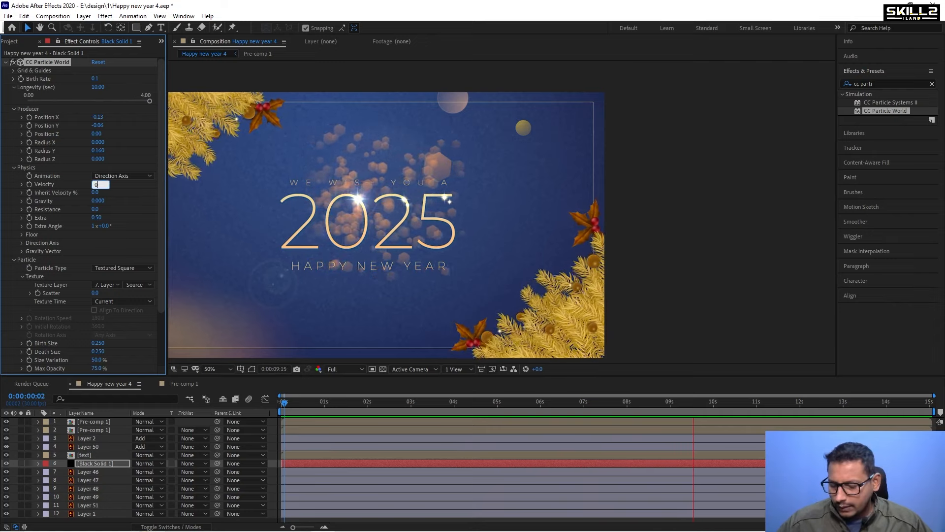
type("0.01")
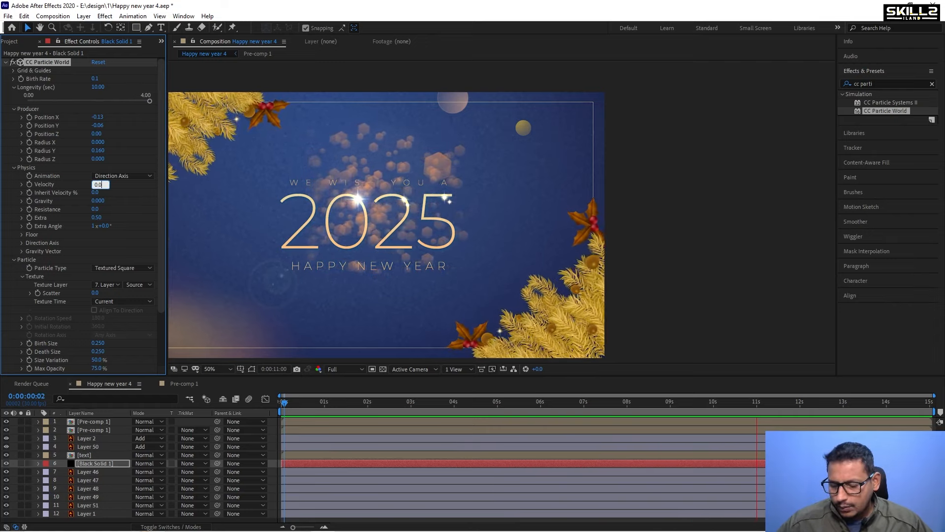
key("Return")
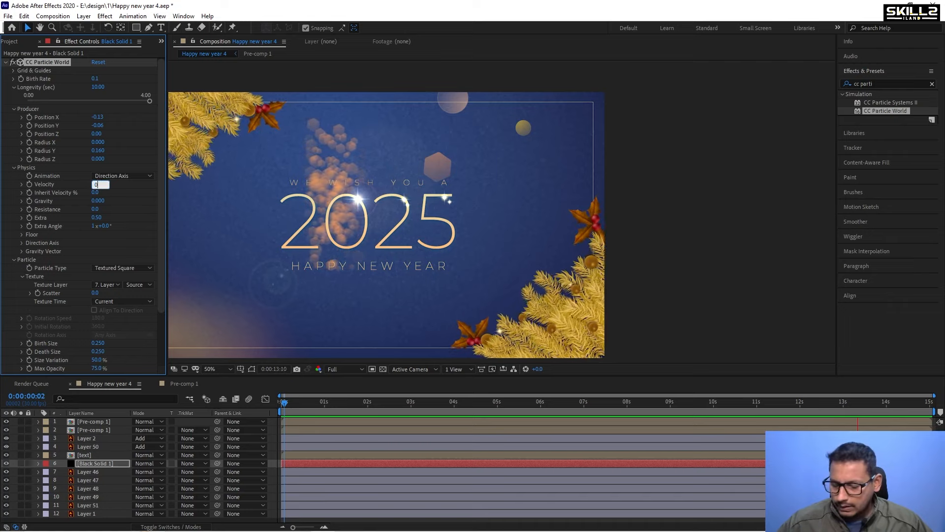
left_click_drag(98, 184, 104, 182)
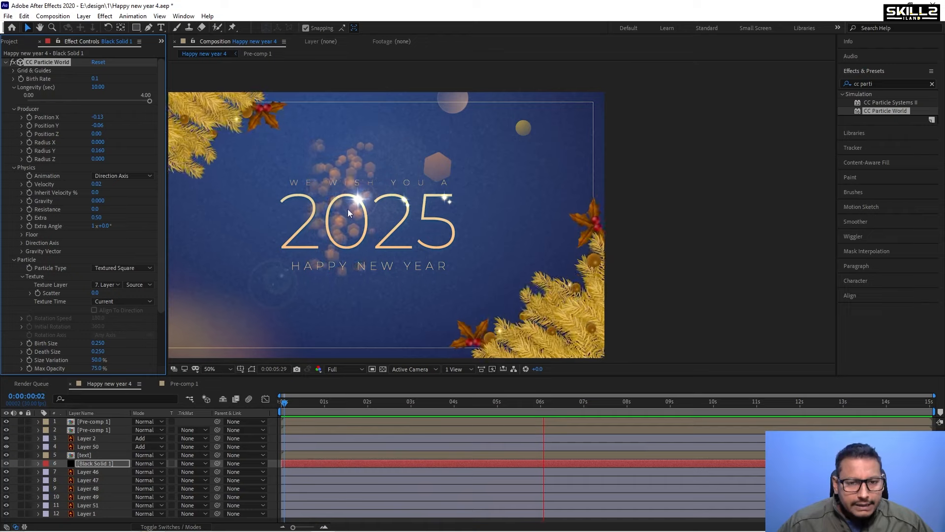
Raise the particle Size Variation to 100.0% and preview the animation from the timeline.
scroll(75, 260, "down", 3)
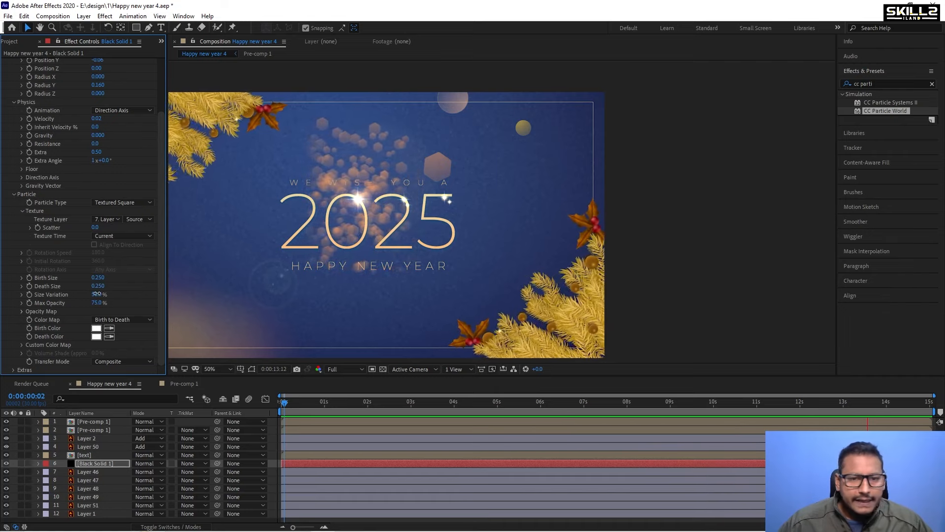
left_click_drag(100, 296, 362, 294)
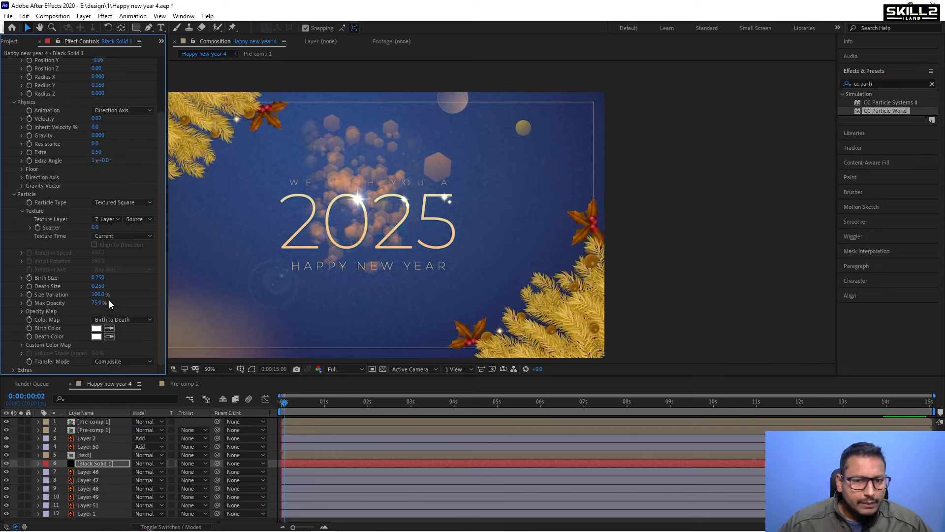
left_click_drag(284, 411, 728, 415)
key("space")
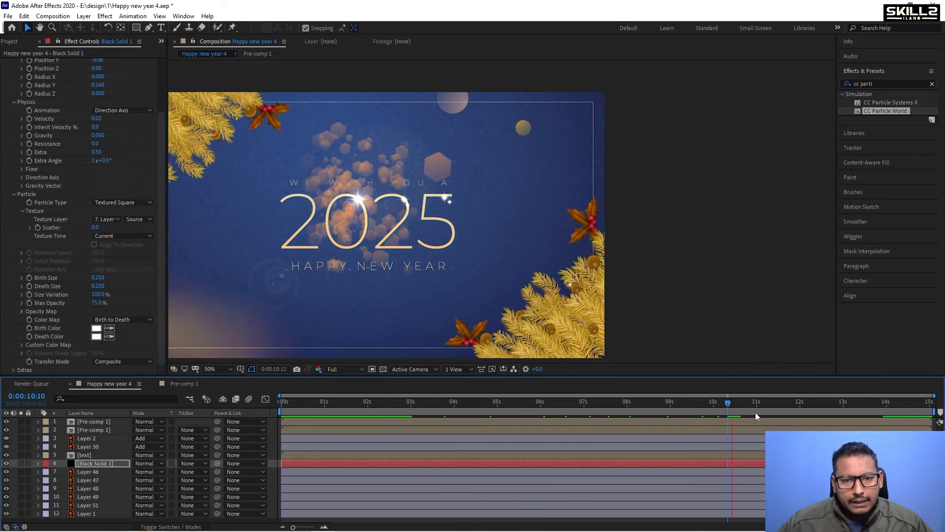
Stop the preview and rotate the particle solid layer Black Solid 1 to about 138 degrees.
key("space")
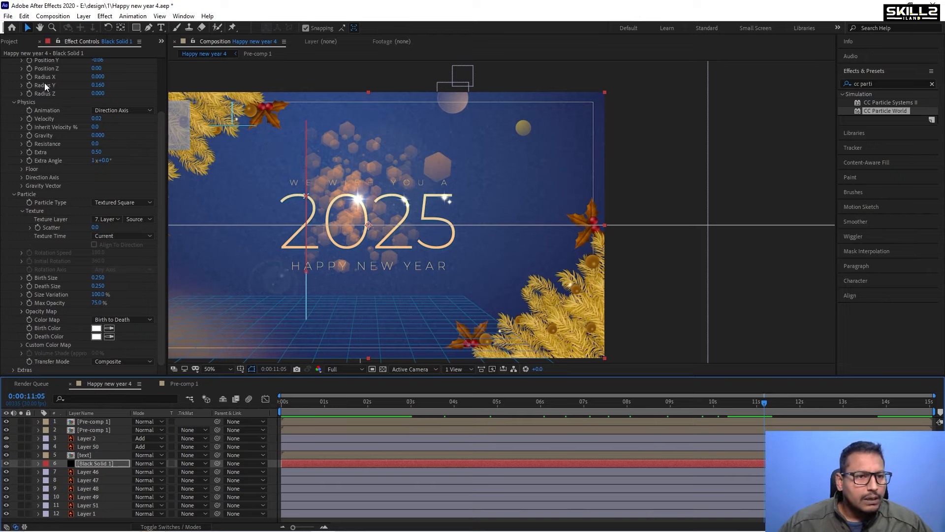
scroll(44, 87, "up", 3)
left_click(5, 62)
left_click(60, 115)
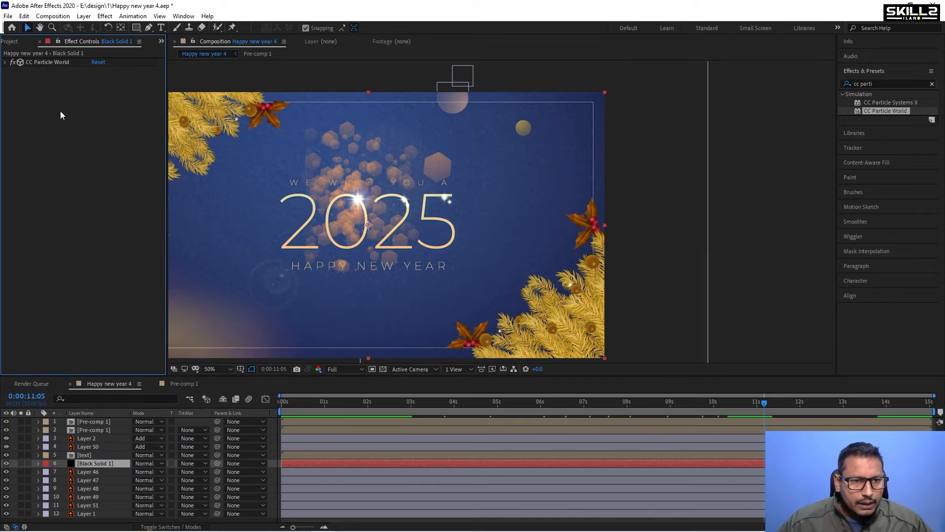
left_click(96, 463)
key("r")
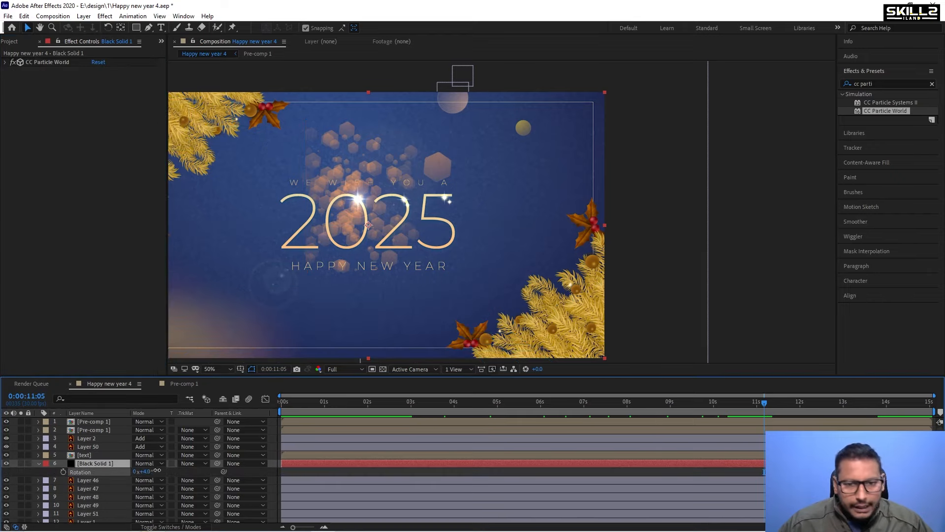
left_click_drag(157, 471, 379, 232)
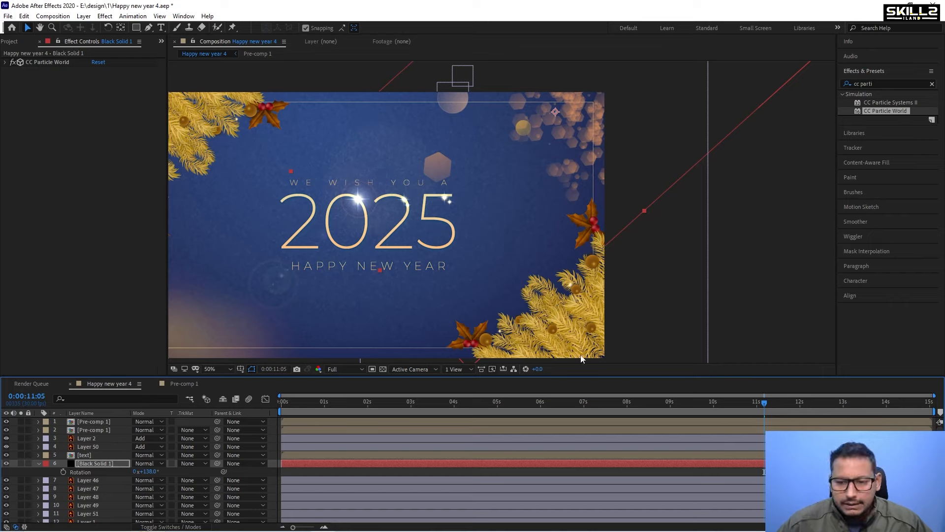
Reopen the CC Particle World settings and set the particle Velocity to 0.01.
left_click_drag(778, 405, 858, 405)
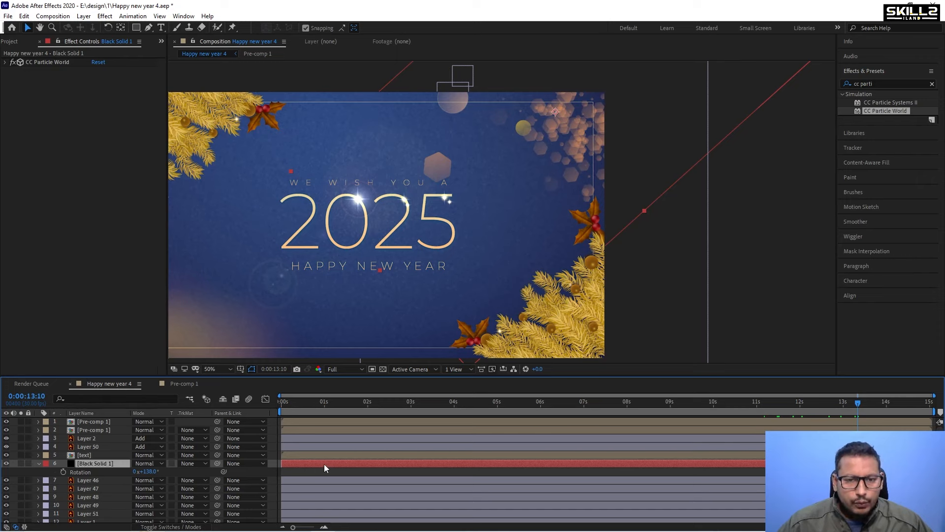
left_click(105, 44)
left_click(96, 41)
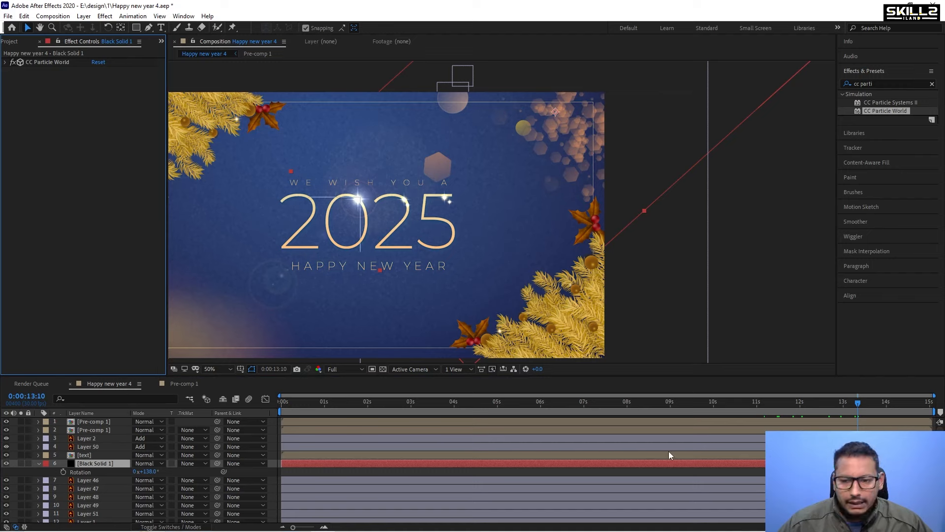
left_click(43, 62)
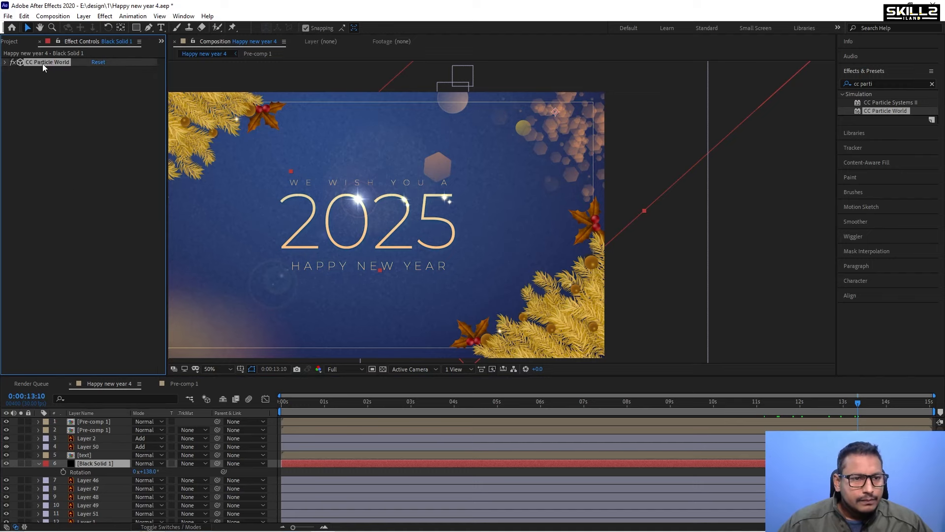
left_click(4, 63)
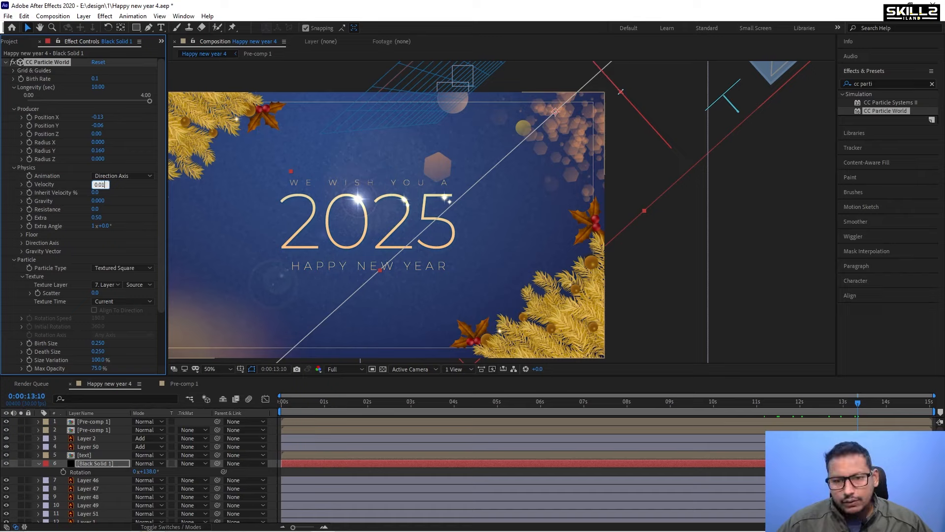
key("Return")
Set the particle producer's Radius X to about 0.140 and preview the animation.
key("space")
left_click_drag(429, 404, 796, 406)
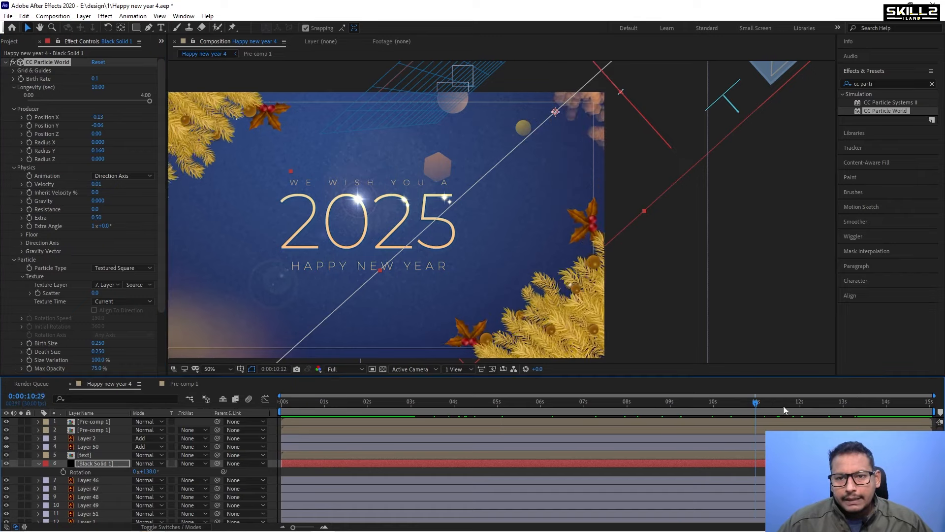
left_click_drag(611, 93, 571, 116)
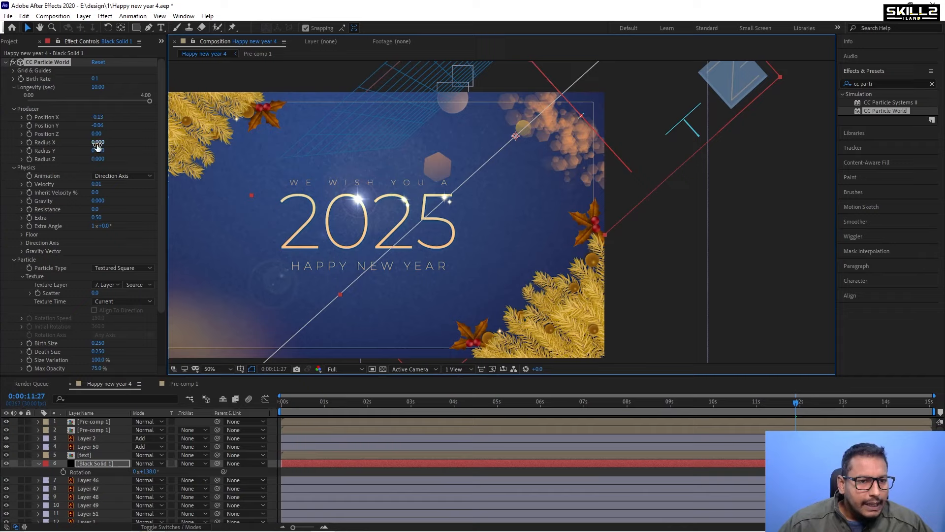
left_click_drag(100, 142, 107, 142)
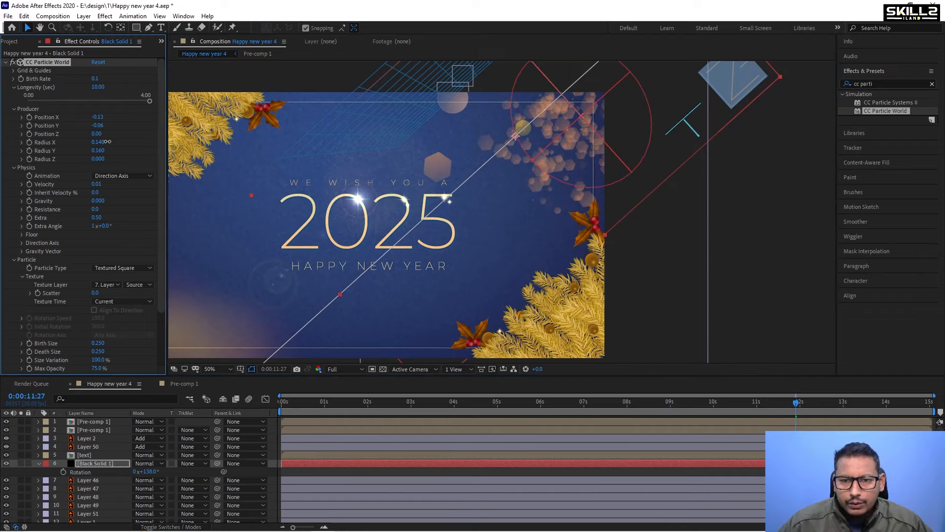
key("space")
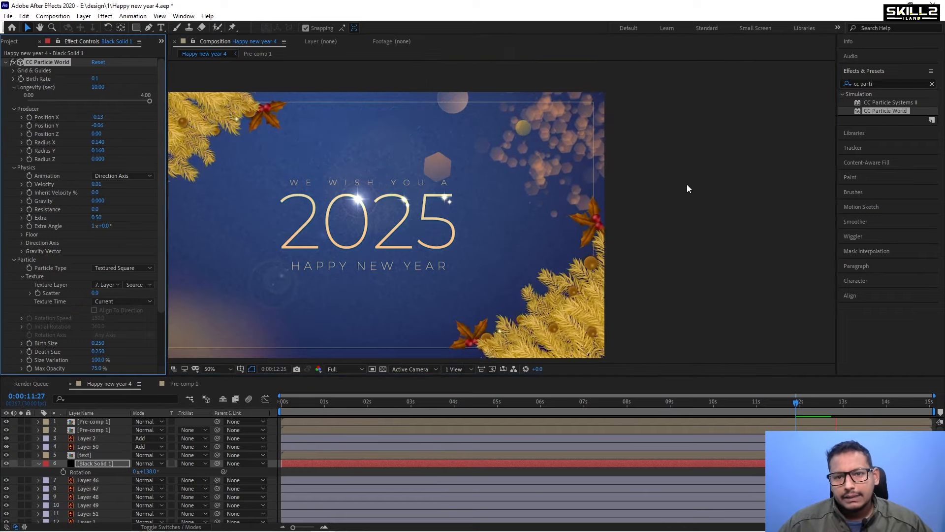
Move the particle producer in the viewer to about X -0.18, Y -0.04 and preview.
left_click_drag(580, 116, 595, 99)
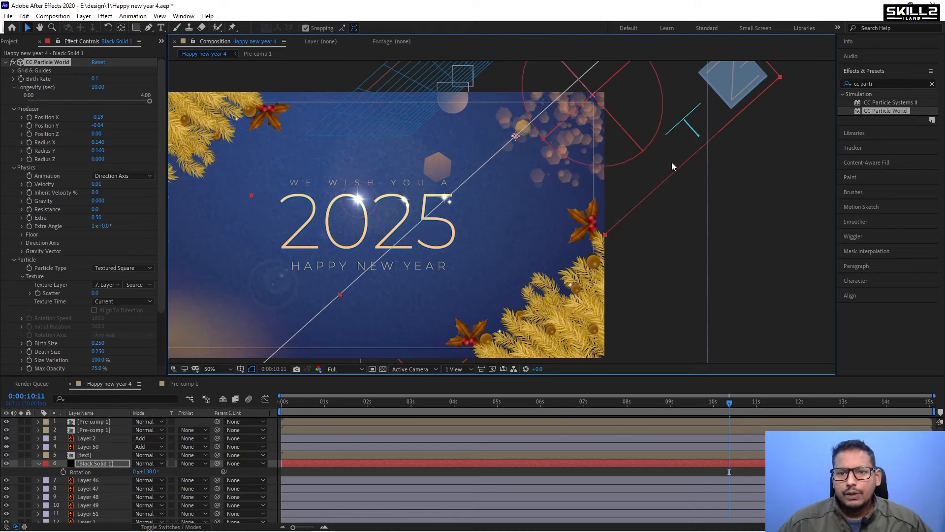
left_click(779, 254)
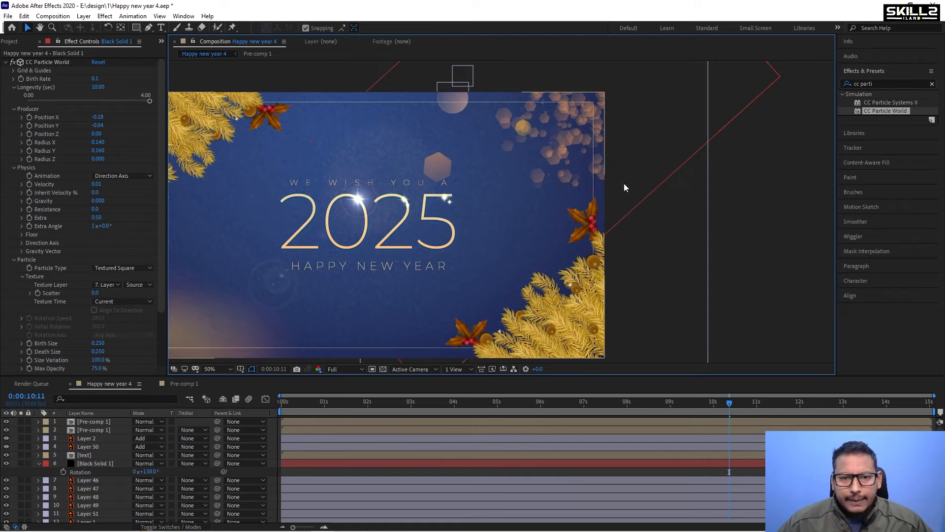
key("space")
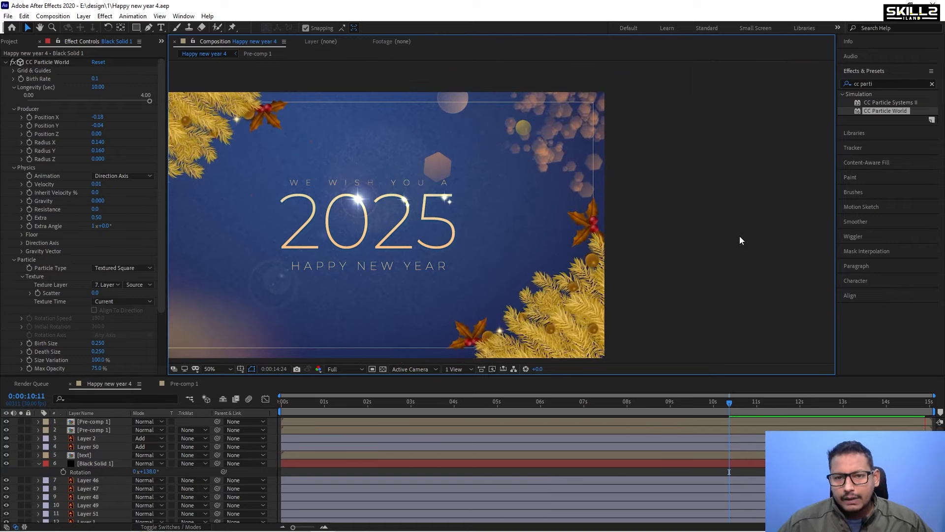
Stop the preview and hide the Layer 46 shape layer.
key("space")
left_click_drag(568, 412, 761, 407)
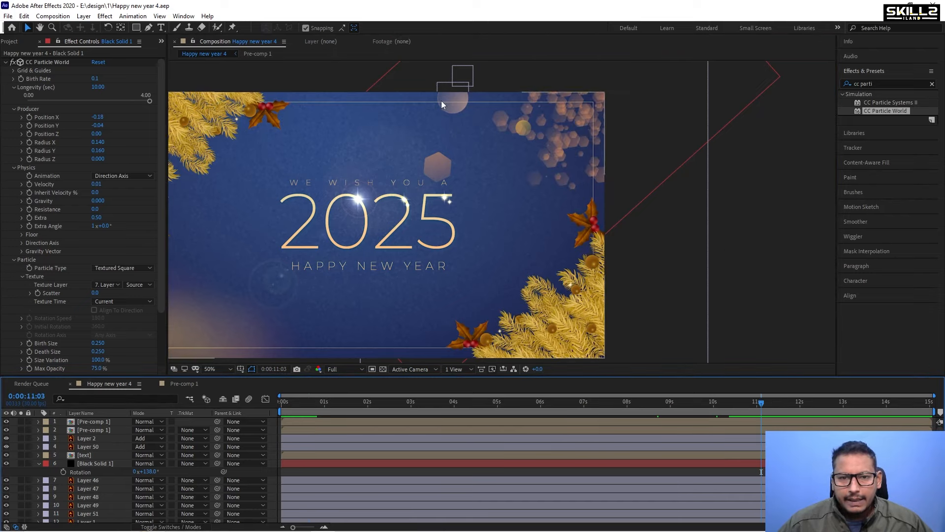
left_click(78, 480)
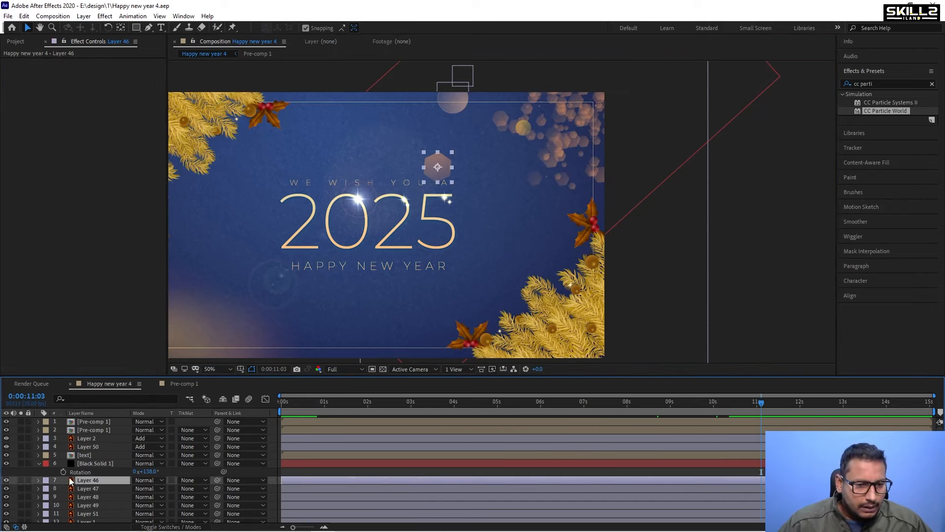
left_click(6, 481)
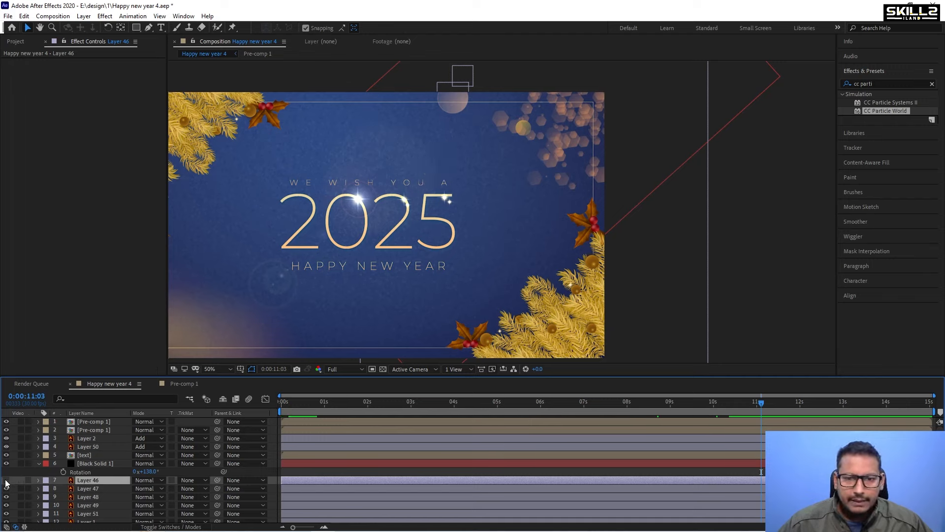
left_click(84, 488)
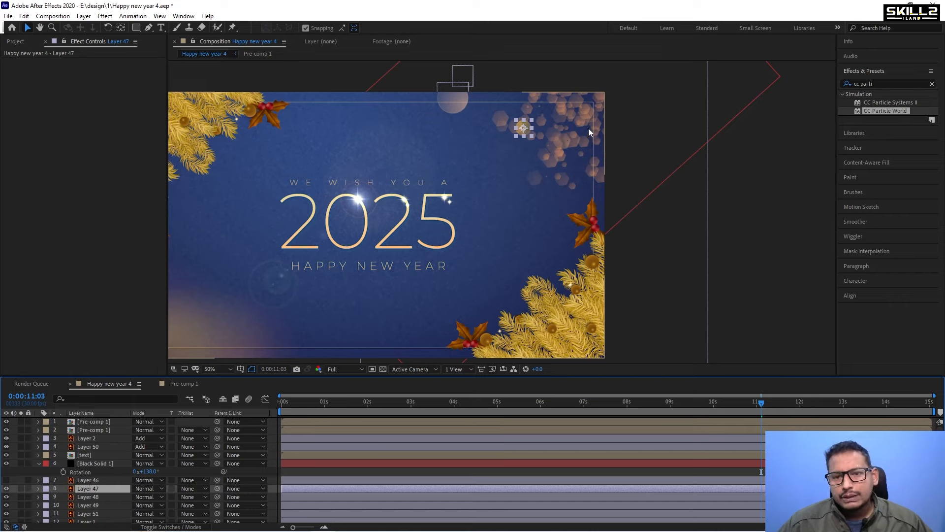
Set the particle Birth Rate to 0.05 and preview the result.
left_click(95, 462)
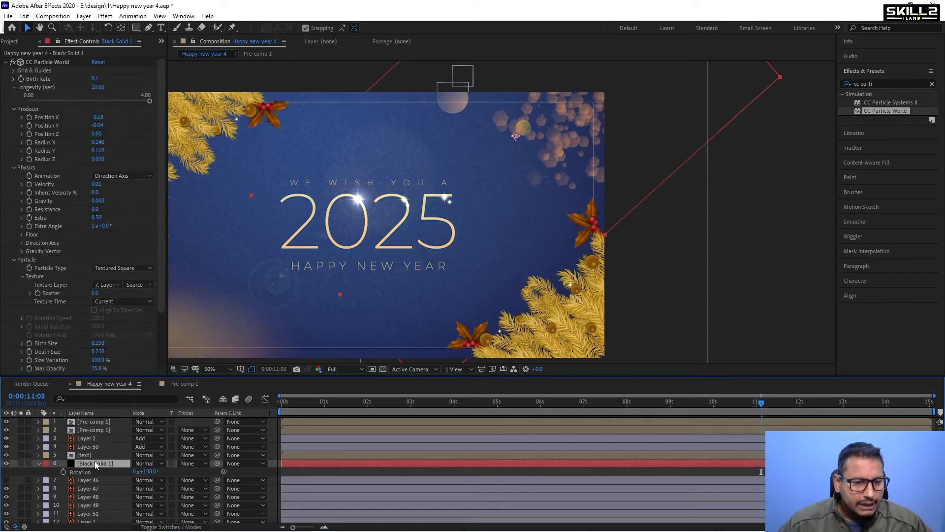
left_click(94, 79)
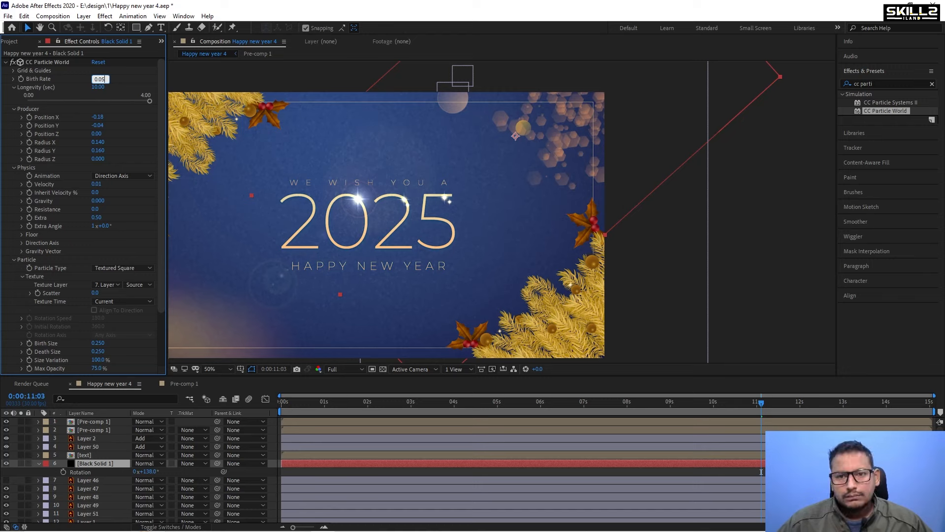
type("5")
key("Return")
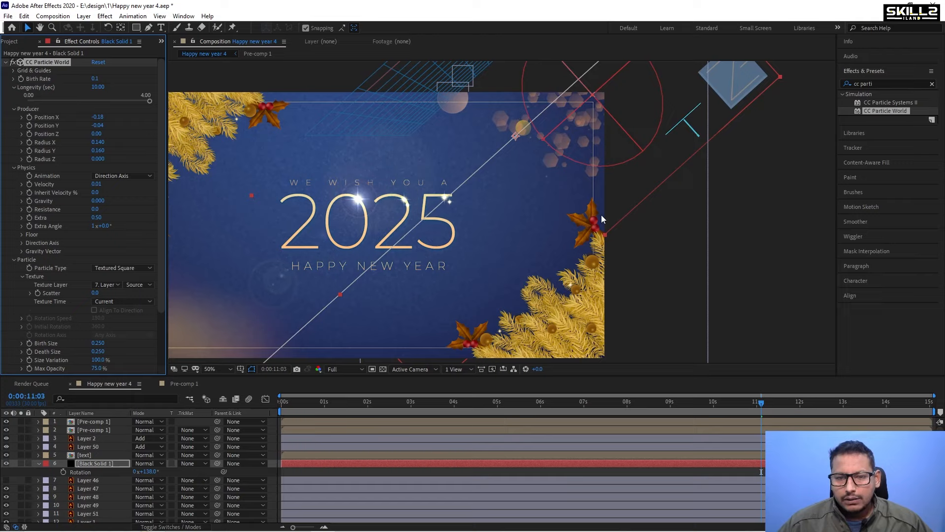
key("space")
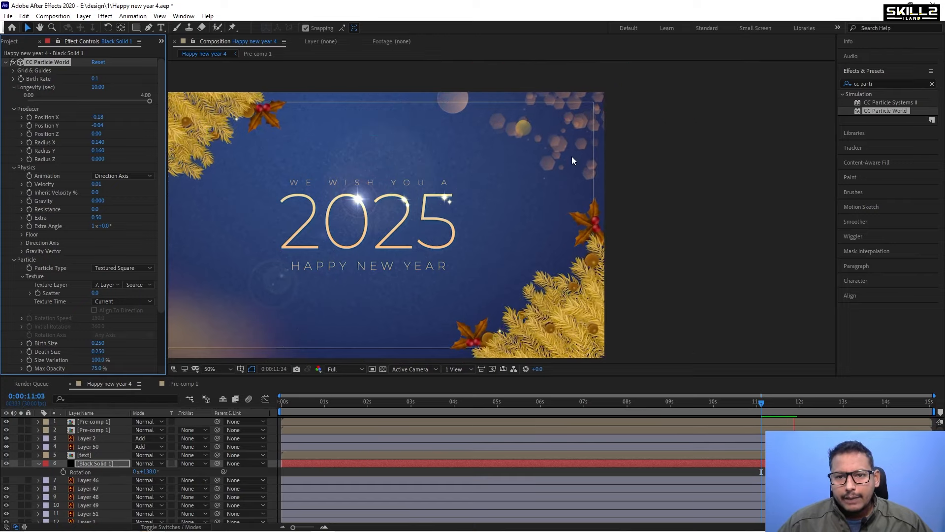
key("space")
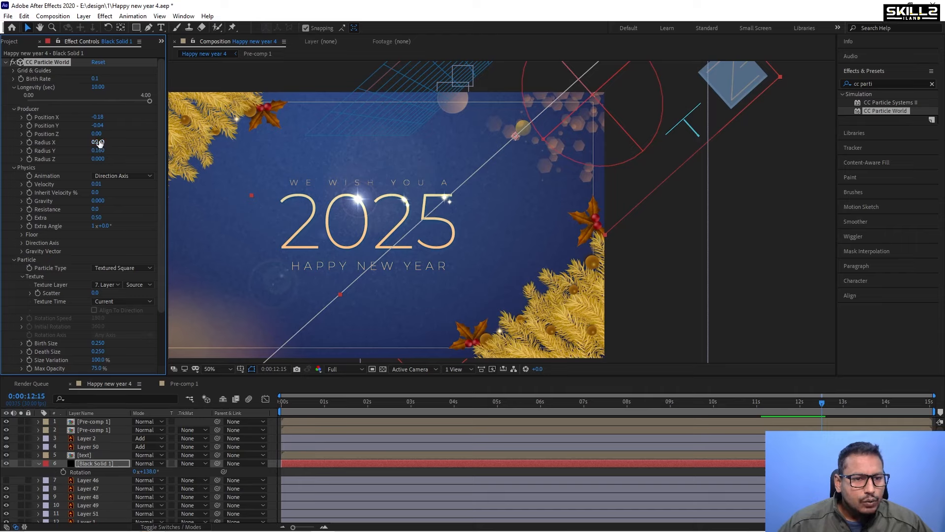
Set the producer Radius X to about 0.160 and Radius Y to about 0.224, then save the project.
left_click_drag(99, 143, 104, 144)
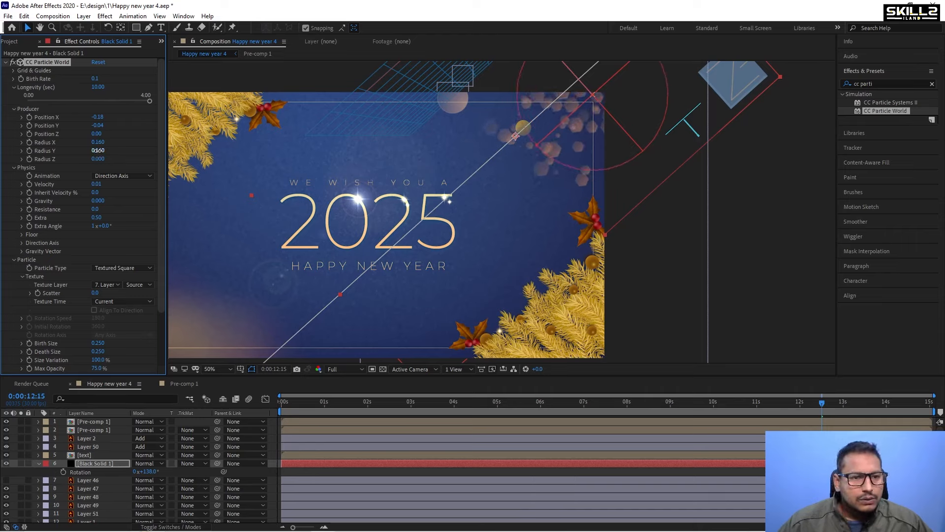
left_click_drag(98, 151, 88, 150)
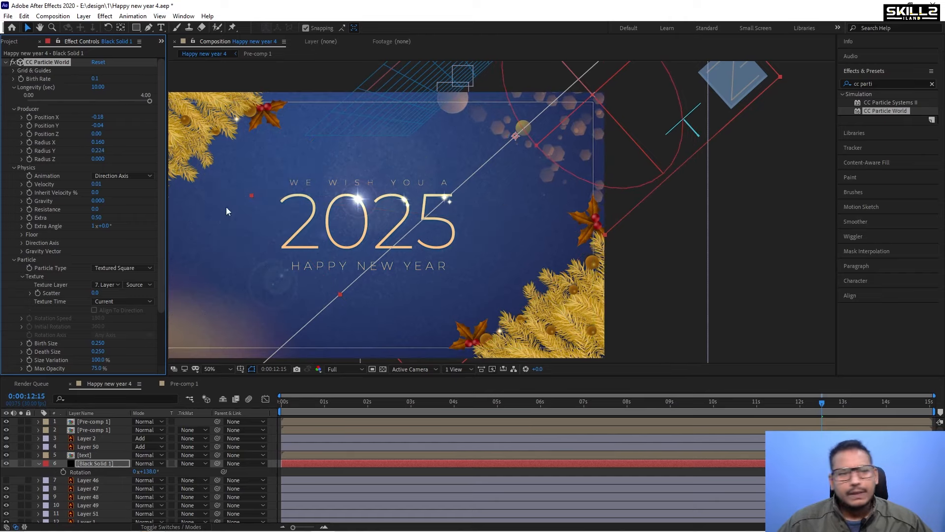
key("ctrl+s")
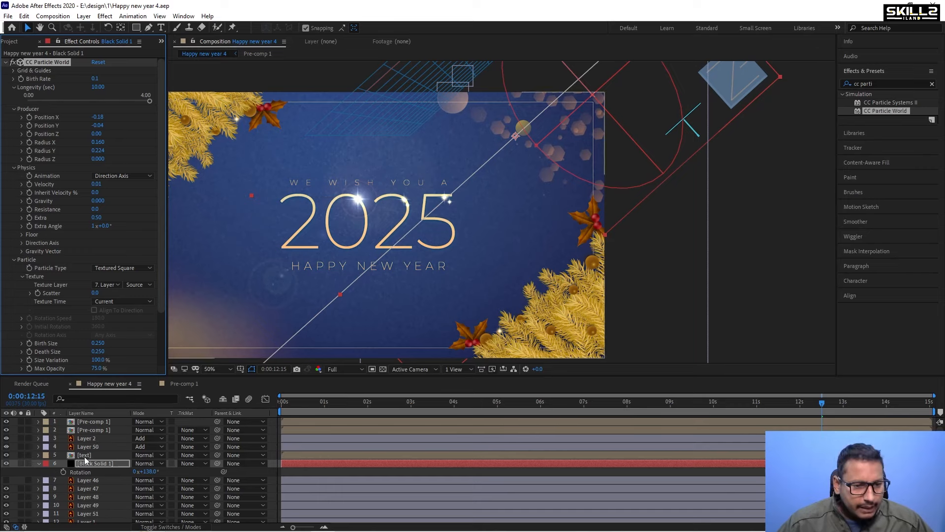
Duplicate the Black Solid 1 particle layer.
left_click(84, 455)
left_click(40, 463)
left_click(101, 464)
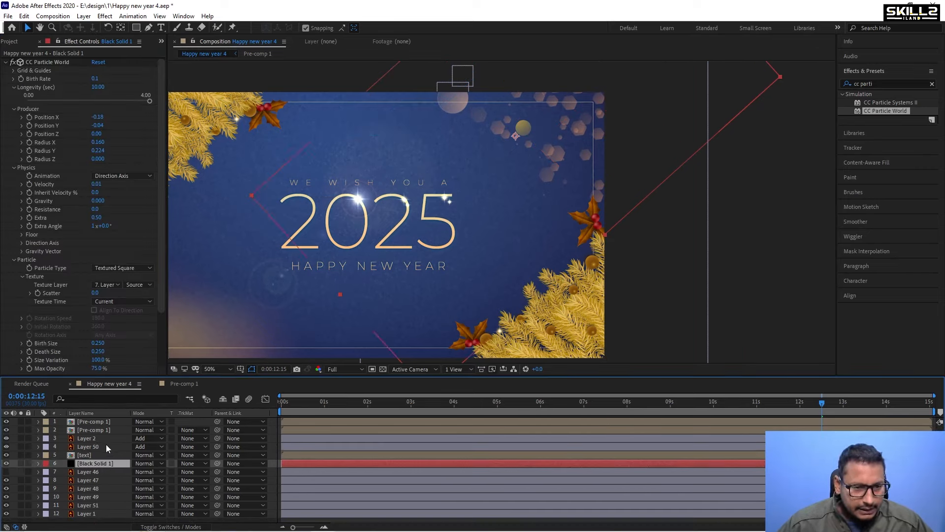
key("ctrl+d")
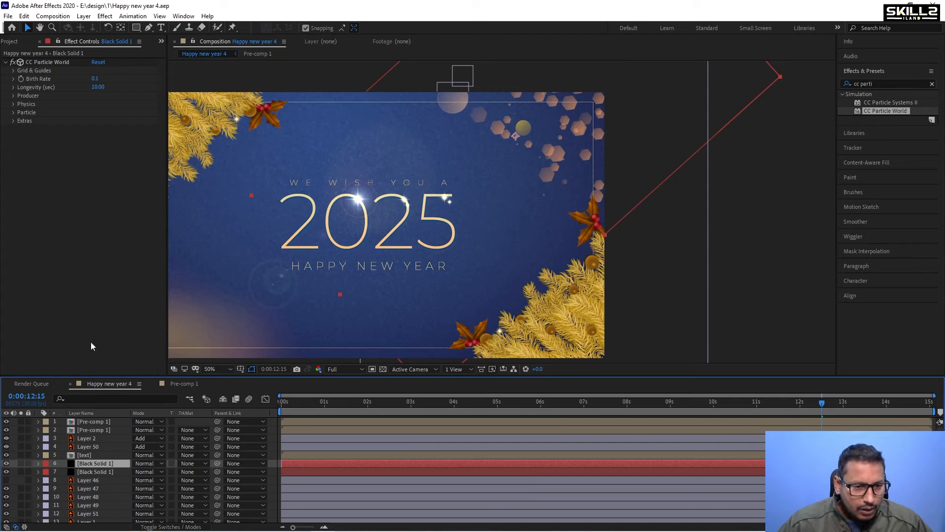
Set the particle layer's Texture Layer to Layer 47.
left_click(13, 113)
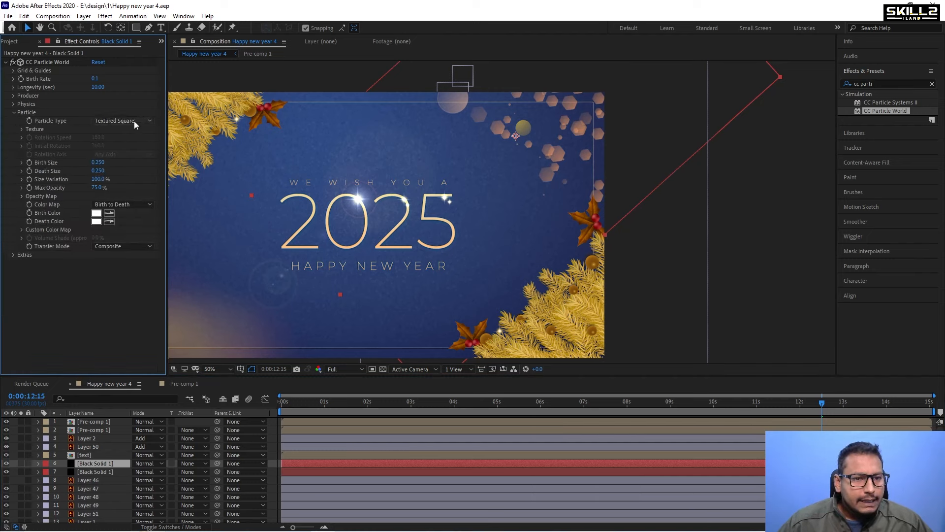
left_click(20, 129)
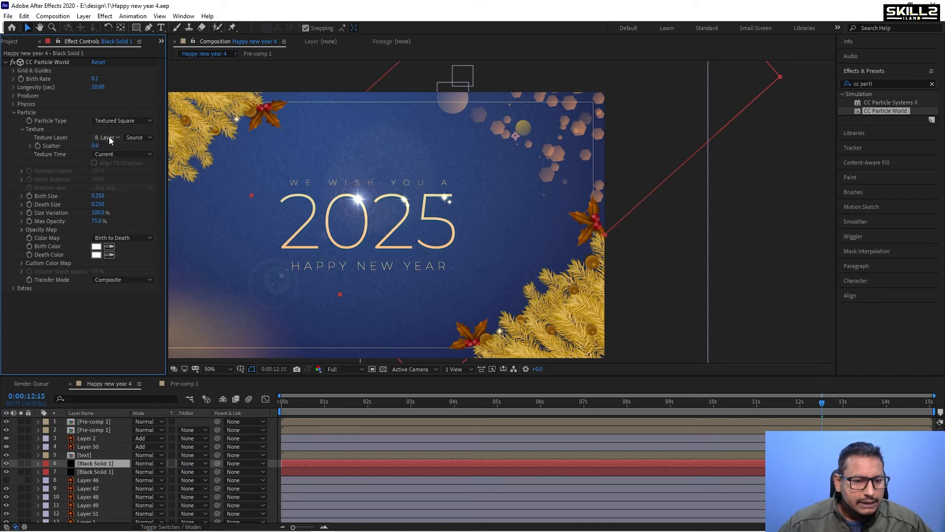
left_click(110, 140)
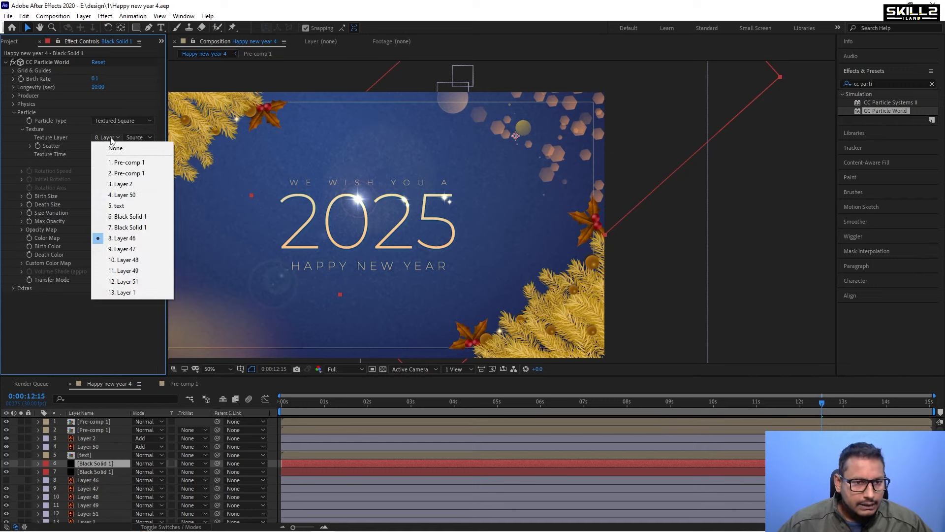
left_click(127, 249)
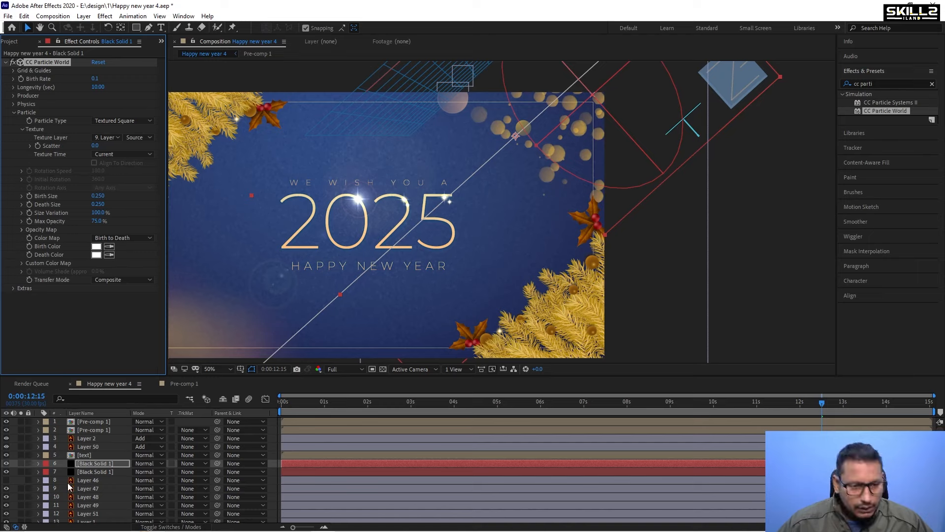
Hide Layer 47 and reselect the particle solid layer.
left_click(90, 489)
left_click(6, 488)
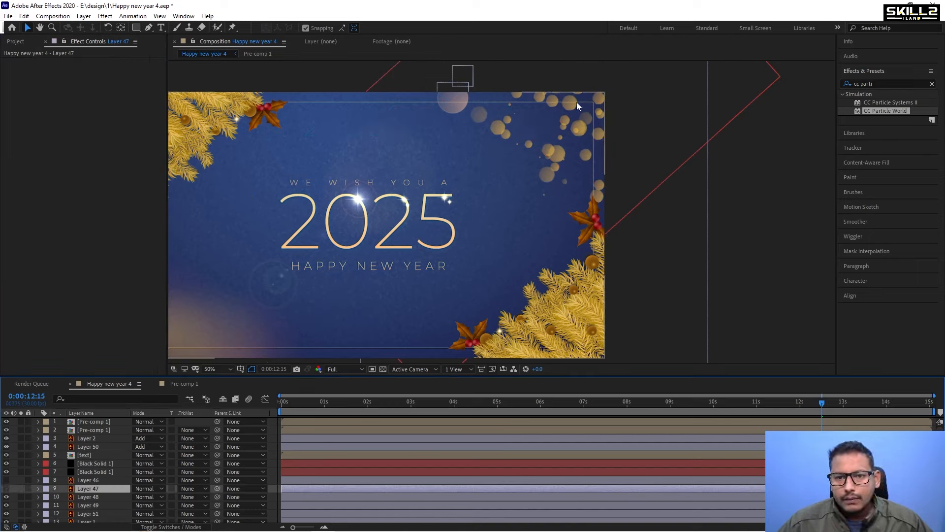
left_click(82, 481)
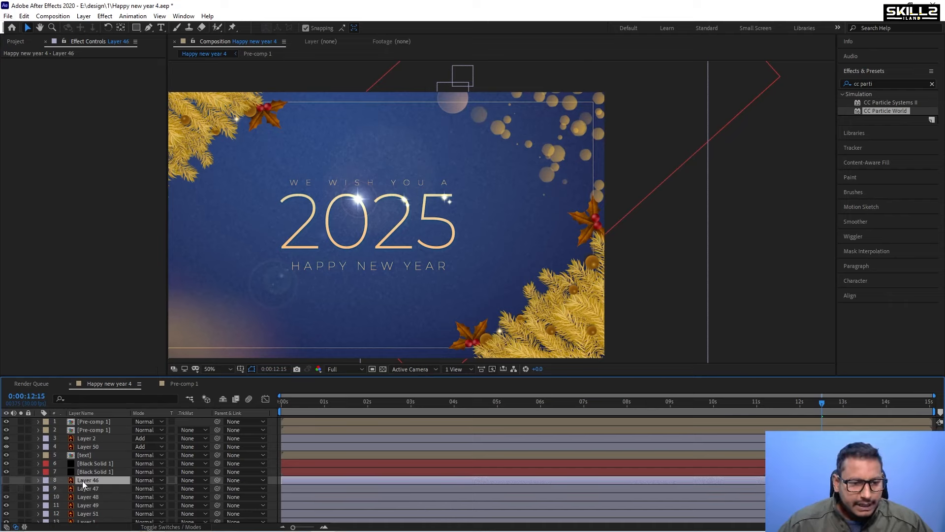
left_click(87, 464)
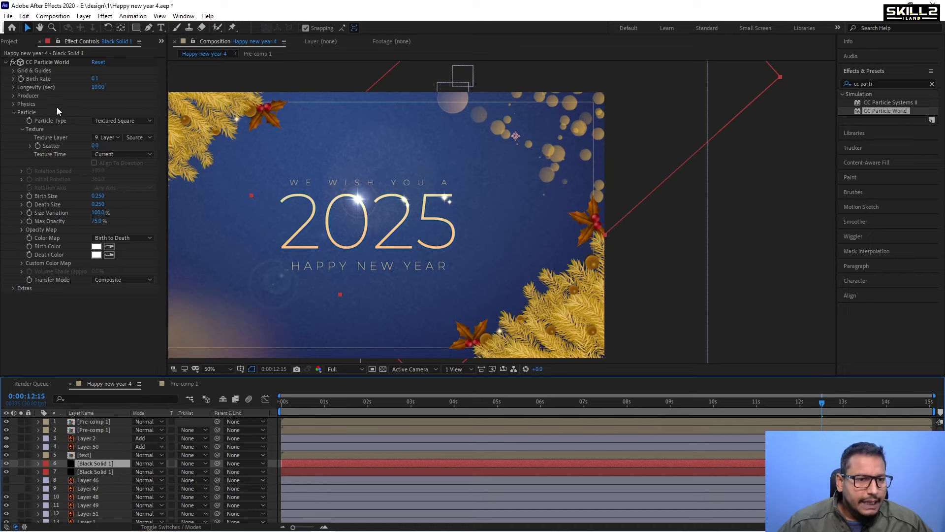
Set the particle producer's Radius X to about 0.139, Radius Y to about 0.321 and Radius Z to about 0.363.
left_click(14, 104)
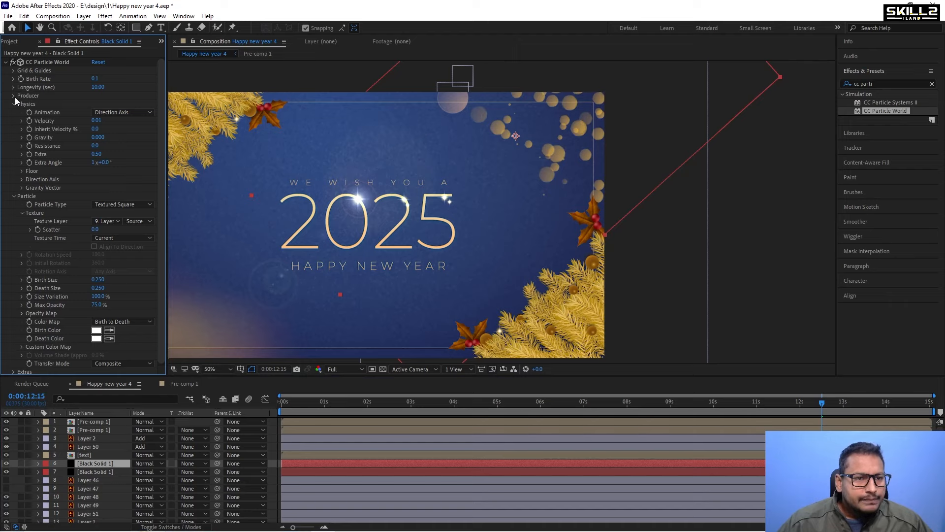
left_click(13, 96)
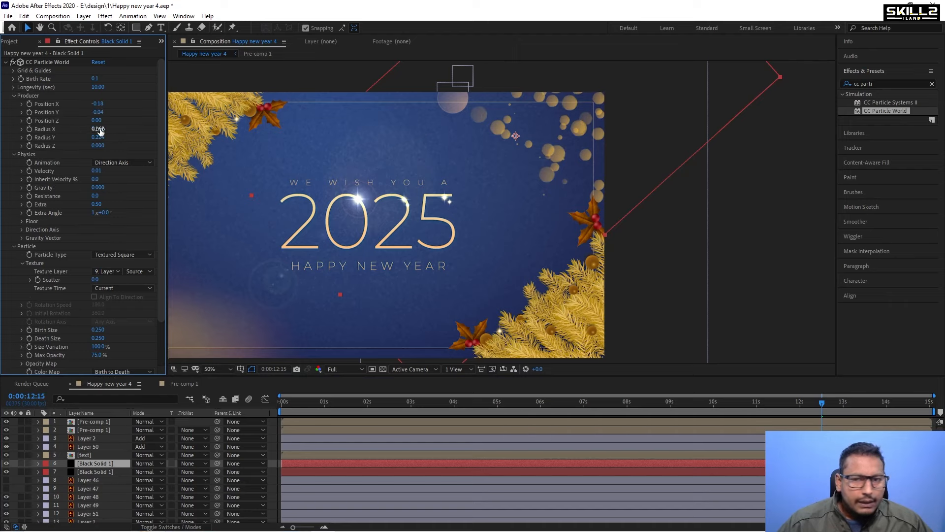
left_click_drag(97, 129, 259, 124)
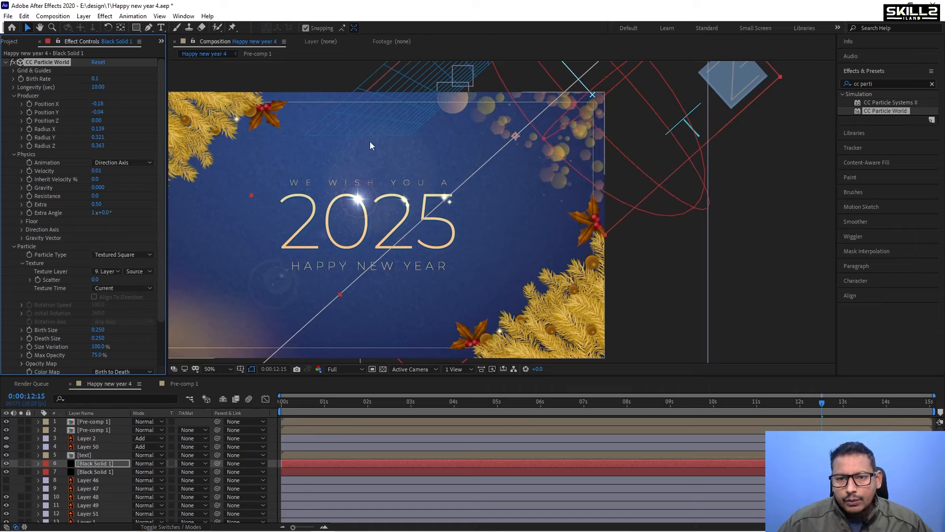
Preview the animation from the start and around the 12-second mark to check the particles.
left_click_drag(305, 400, 270, 409)
key("space")
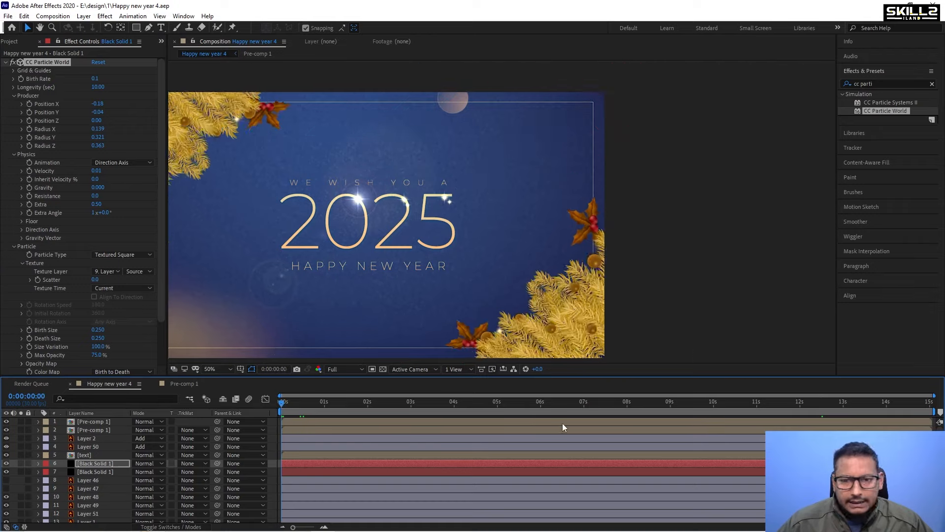
key("space")
left_click_drag(469, 403, 803, 403)
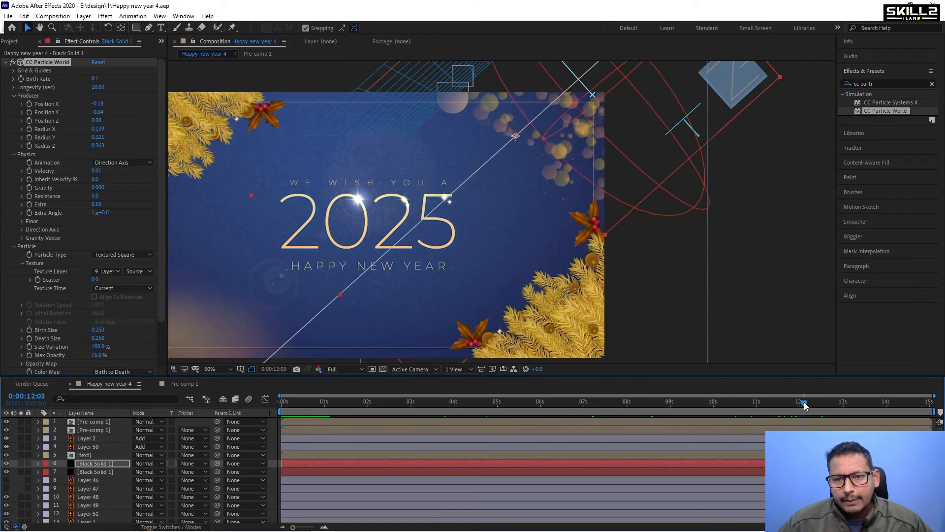
key("space")
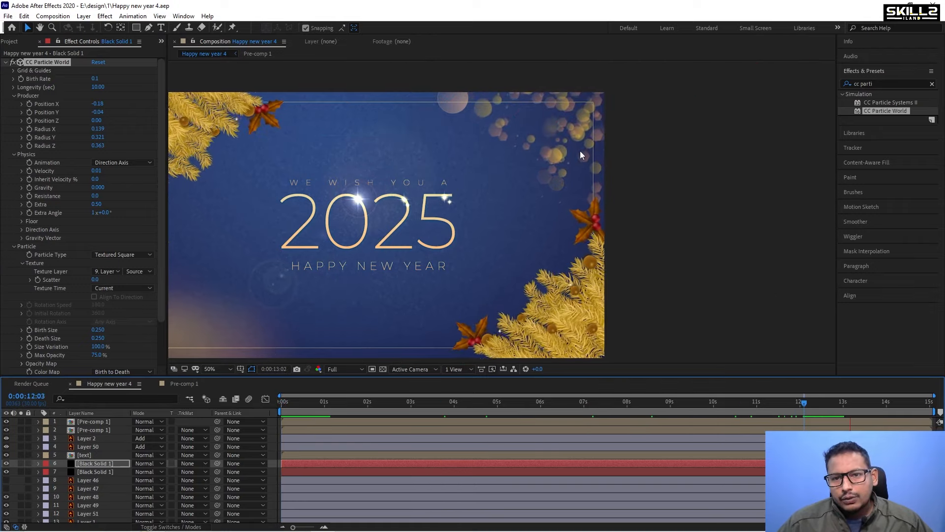
key("space")
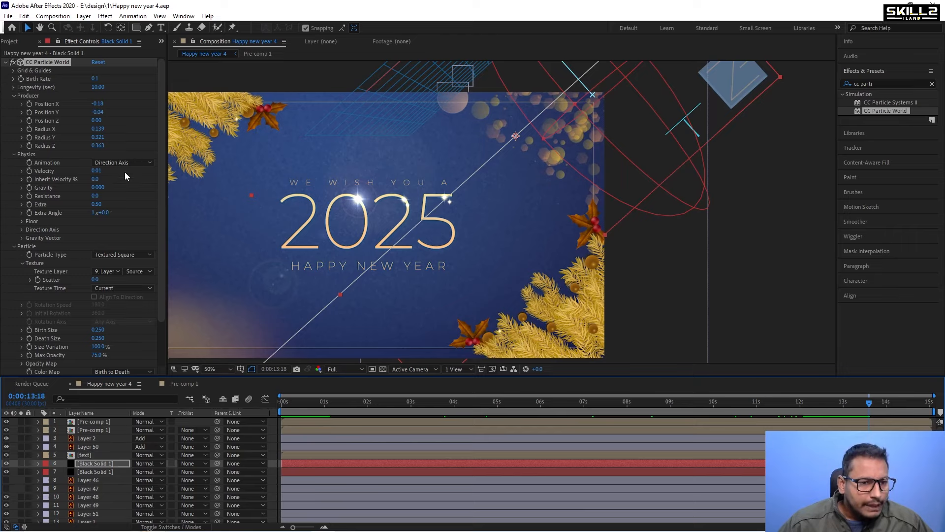
Set the particle Physics Extra to about -0.94 and preview the result.
left_click_drag(97, 204, 21, 199)
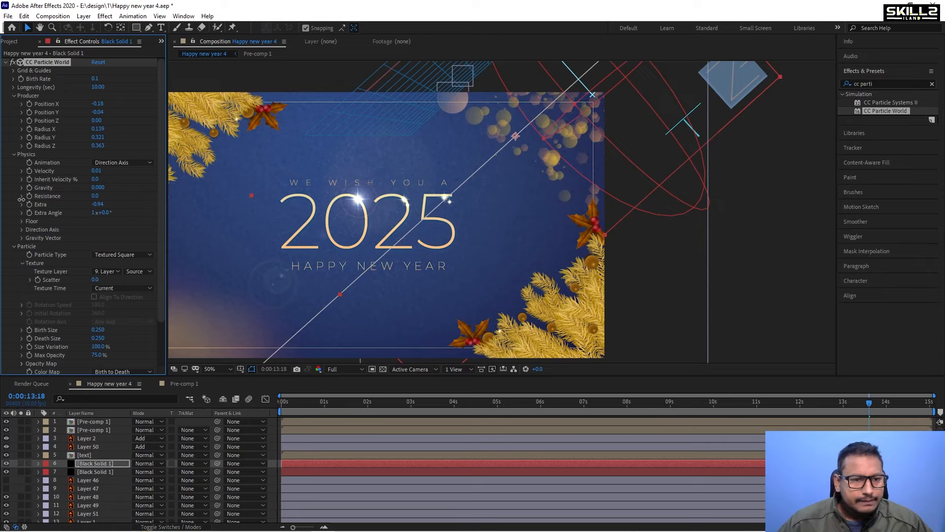
key("space")
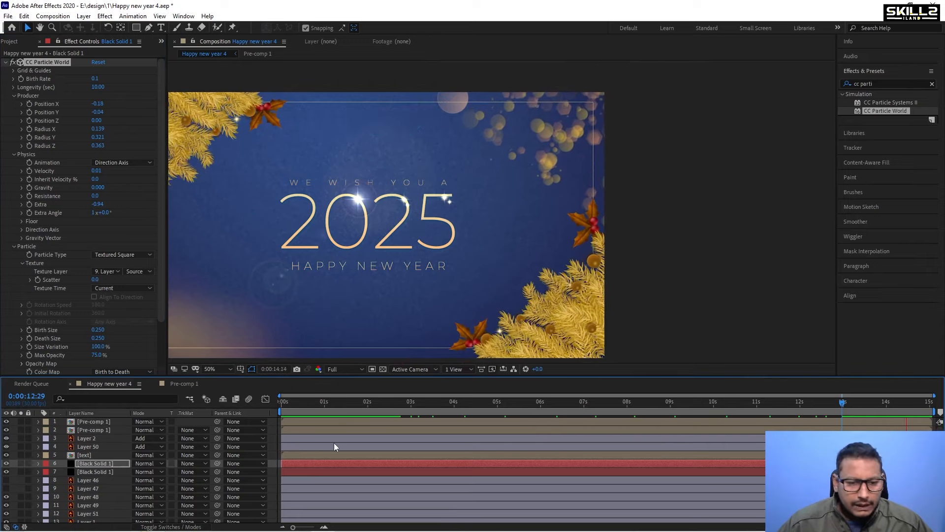
key("space")
Duplicate the particle solid layer and make Layer 48 visible.
key("ctrl+d")
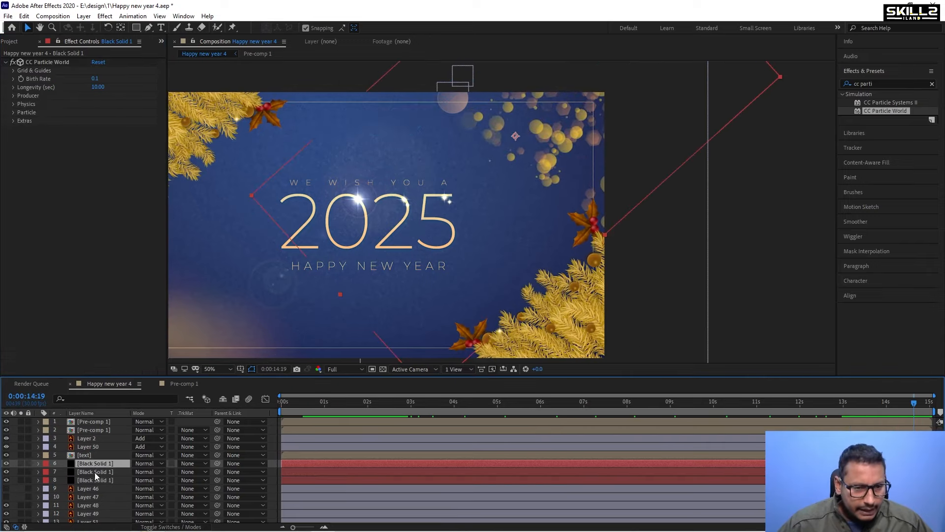
scroll(94, 472, "down", 1)
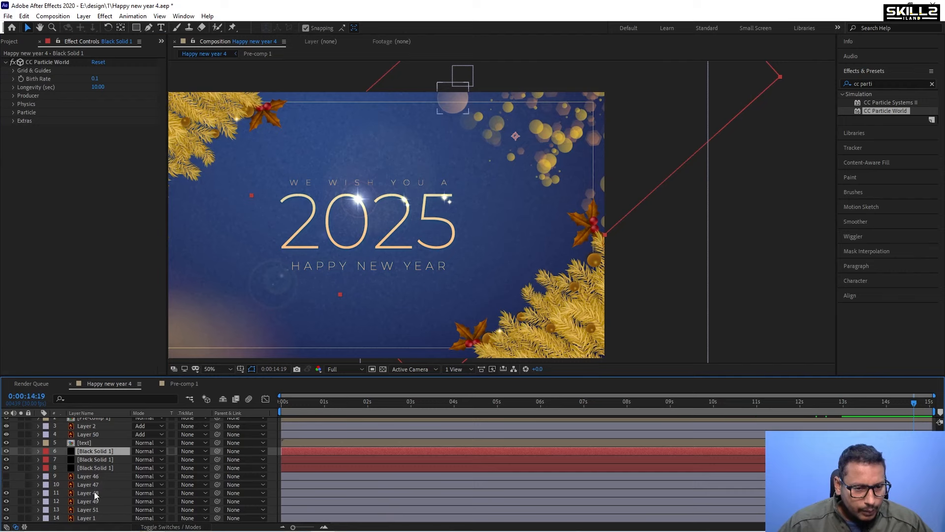
left_click(93, 492)
left_click(6, 493)
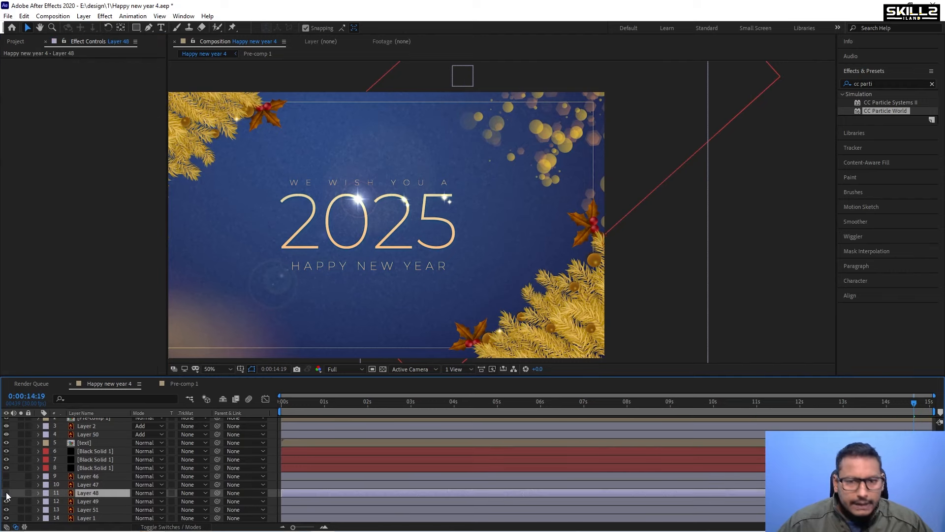
left_click(6, 493)
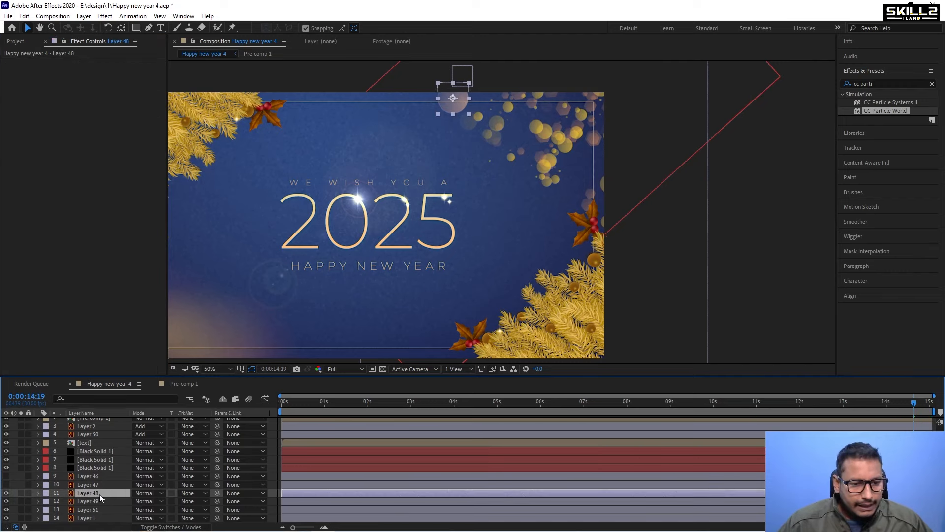
Set the top particle layer's Texture Layer to Layer 48.
left_click(94, 451)
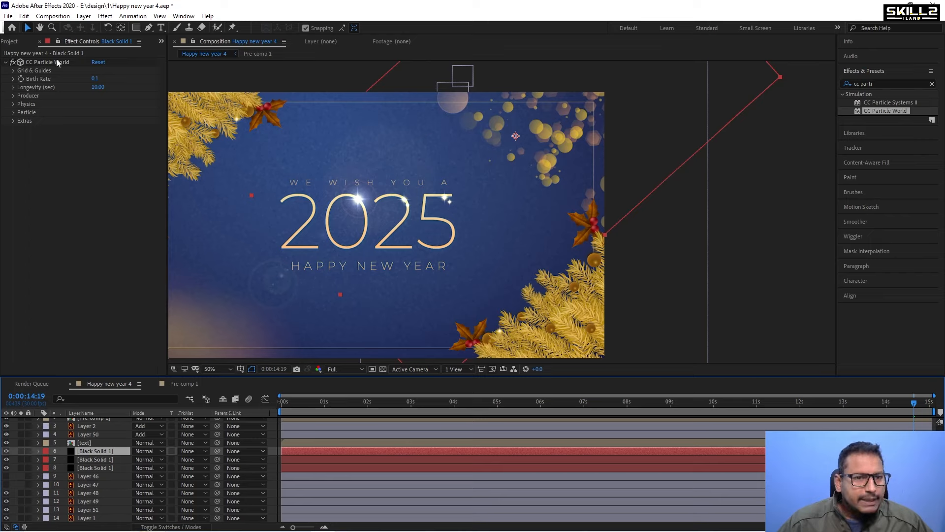
left_click(14, 113)
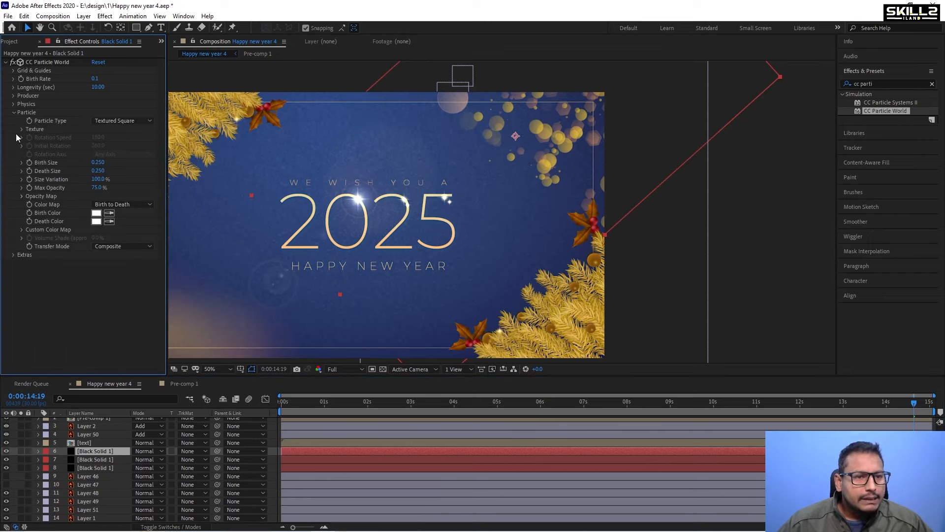
left_click(22, 129)
left_click(109, 140)
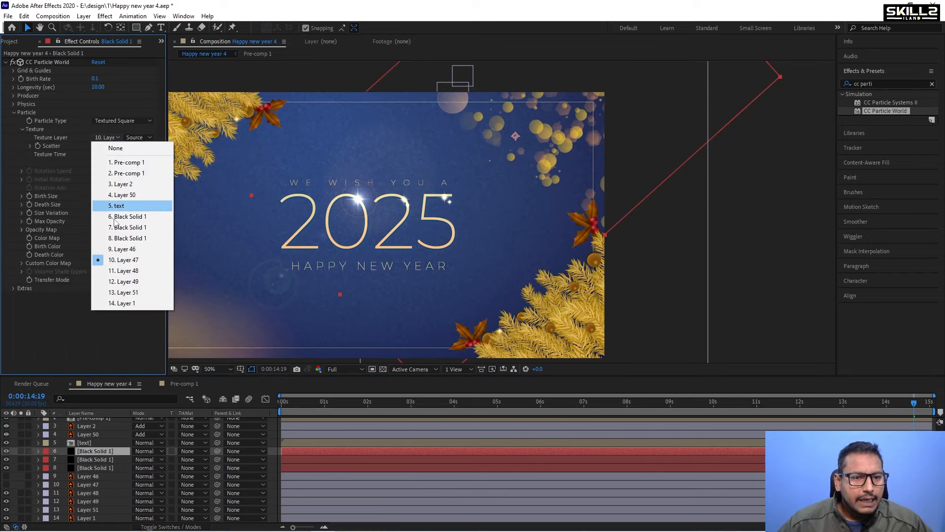
left_click(122, 265)
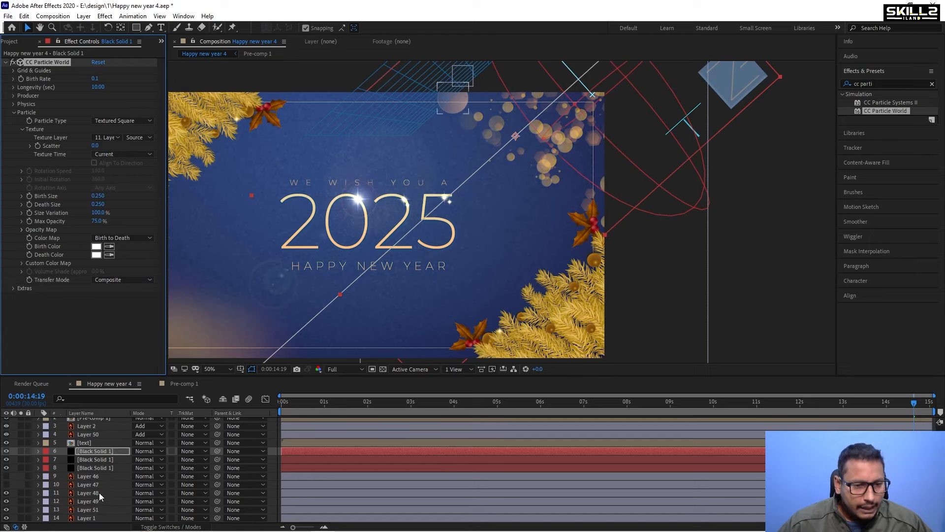
Hide Layer 48 and reselect the top particle solid layer.
left_click(77, 491)
left_click(6, 493)
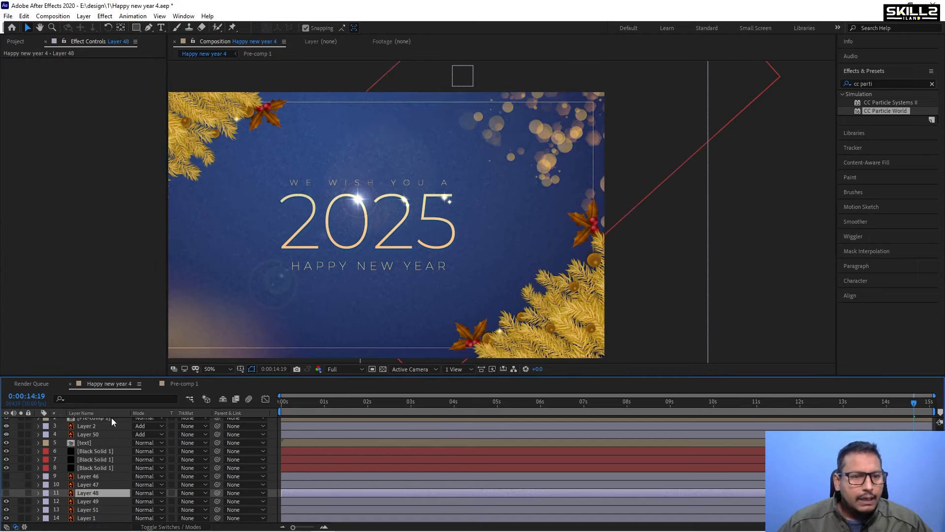
left_click(103, 451)
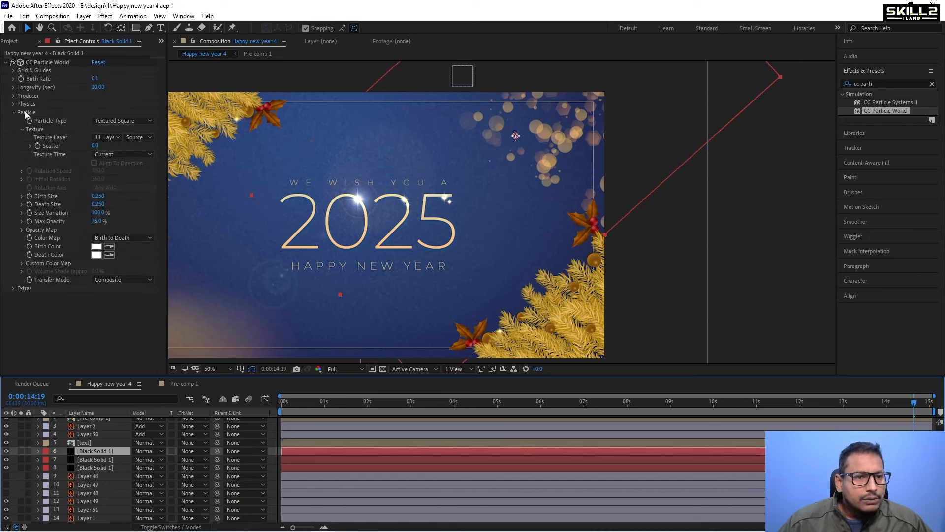
Set the particle Physics Extra to about 0.30 and Inherit Velocity % to about 57.0.
left_click(14, 104)
left_click(13, 96)
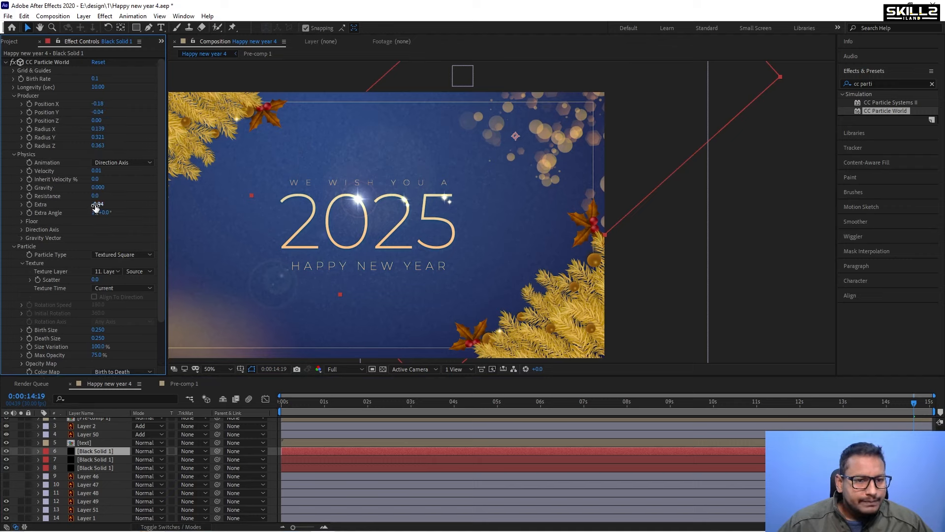
left_click_drag(97, 204, 160, 203)
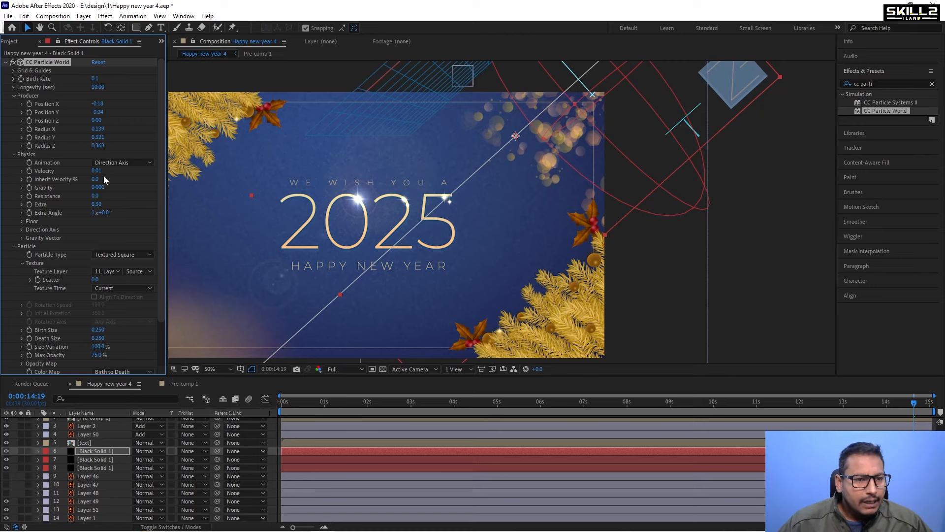
left_click_drag(97, 179, 125, 178)
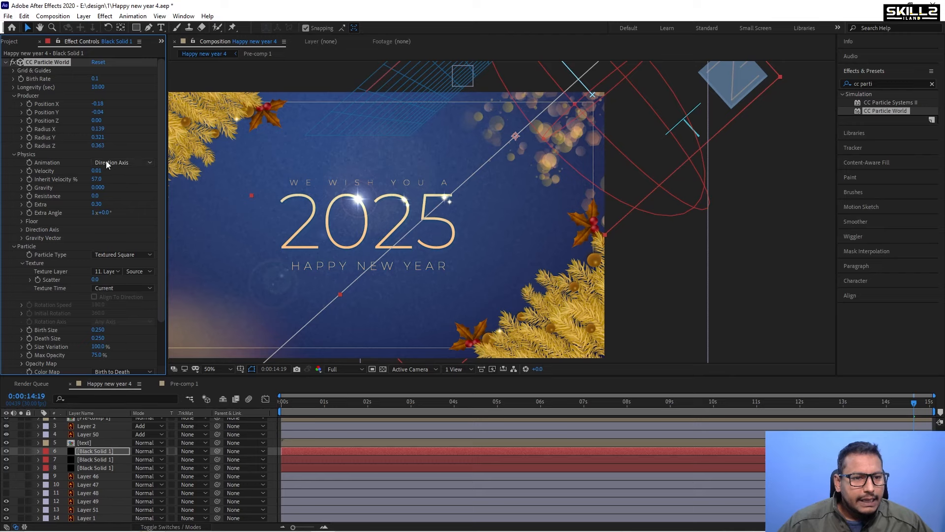
Set the producer radii to about 0.199 X, 0.421 Y and 0.023 Z, then preview the animation.
left_click_drag(100, 129, 83, 145)
key("space")
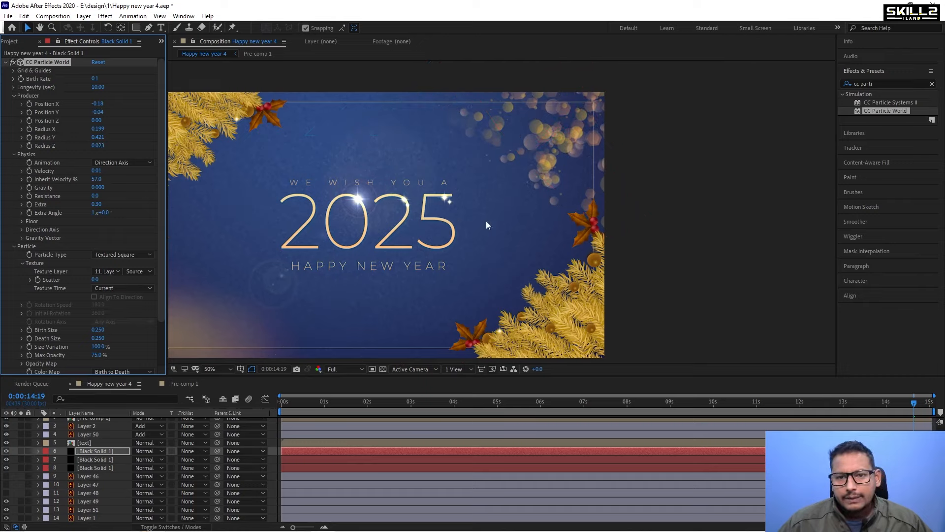
left_click(712, 401)
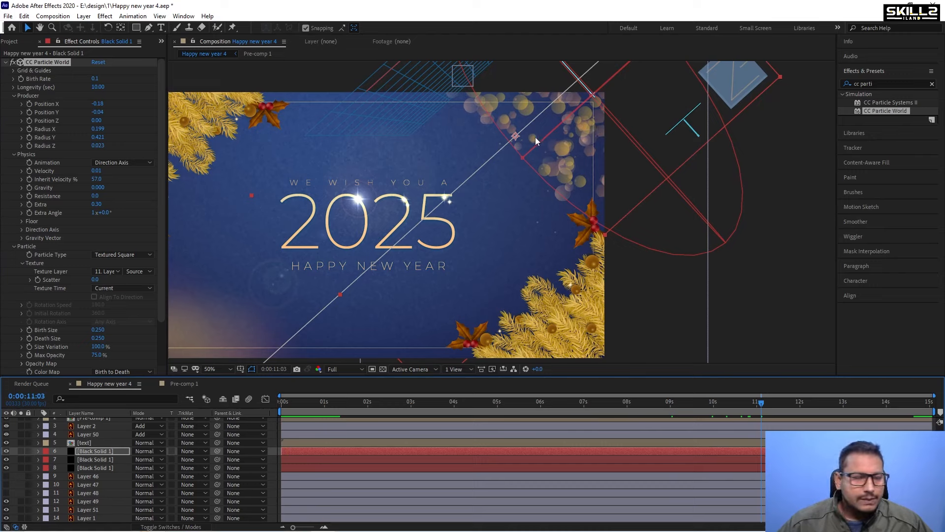
Move Layer 49's bokeh shape down into the card frame and hide the layer.
left_click(6, 63)
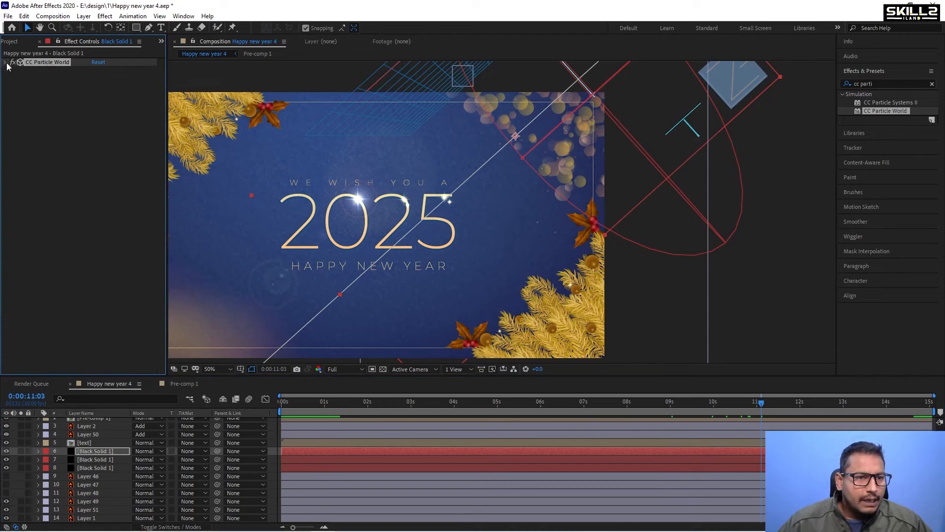
left_click(91, 511)
left_click(93, 502)
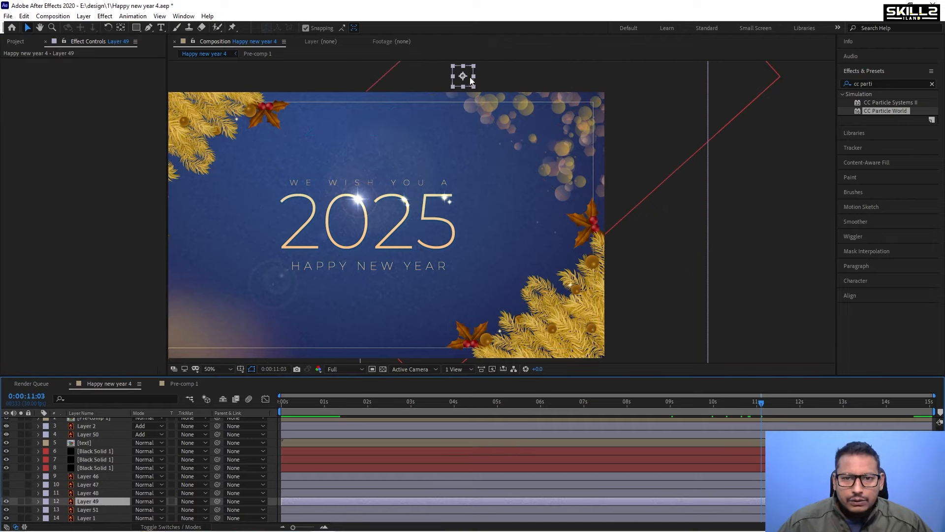
left_click_drag(468, 77, 400, 121)
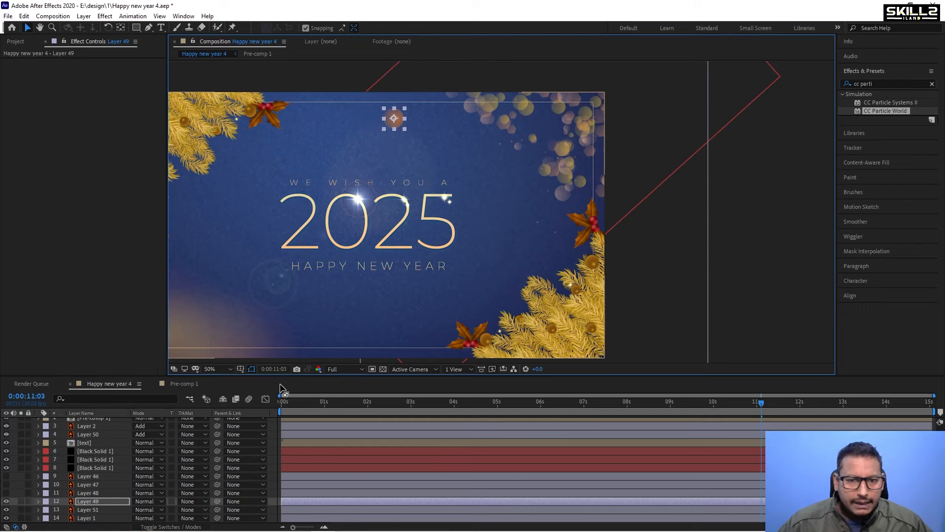
left_click(6, 501)
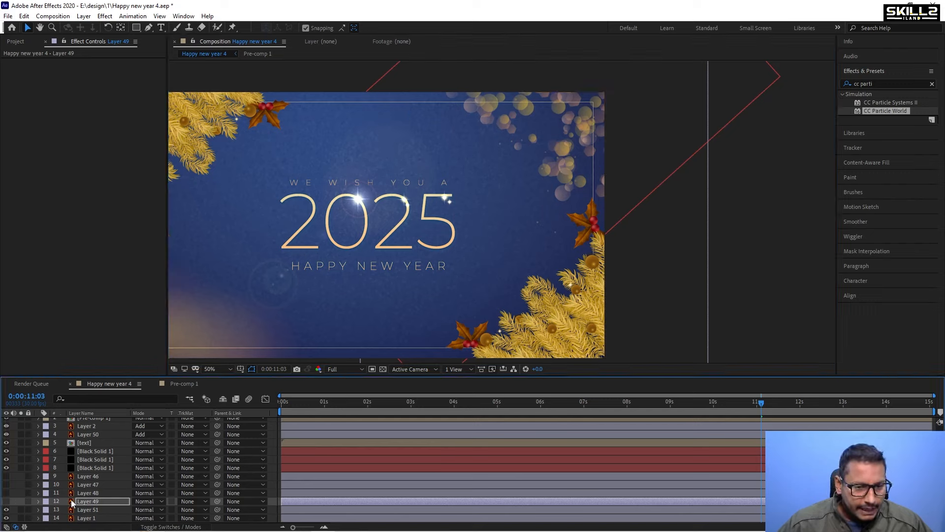
Duplicate the top particle solid layer and set its Texture Layer to Layer 49.
left_click(102, 451)
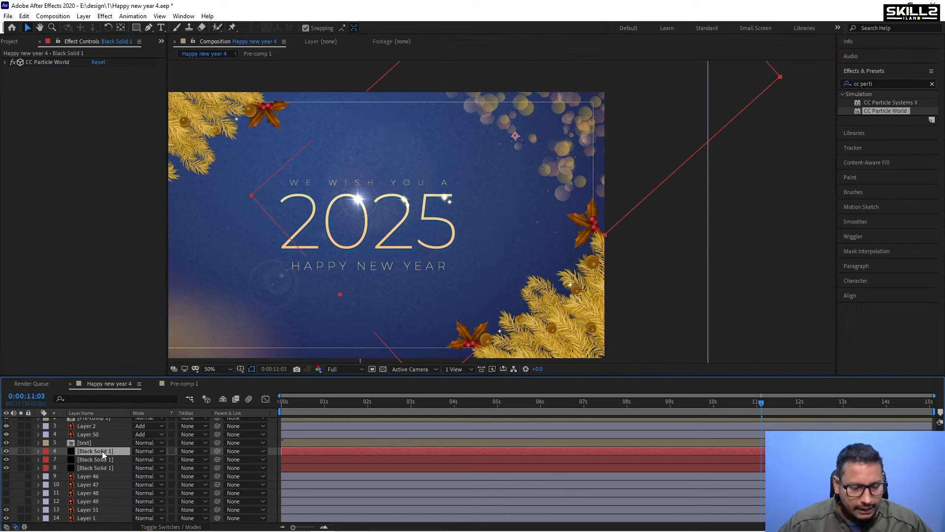
key("ctrl+d")
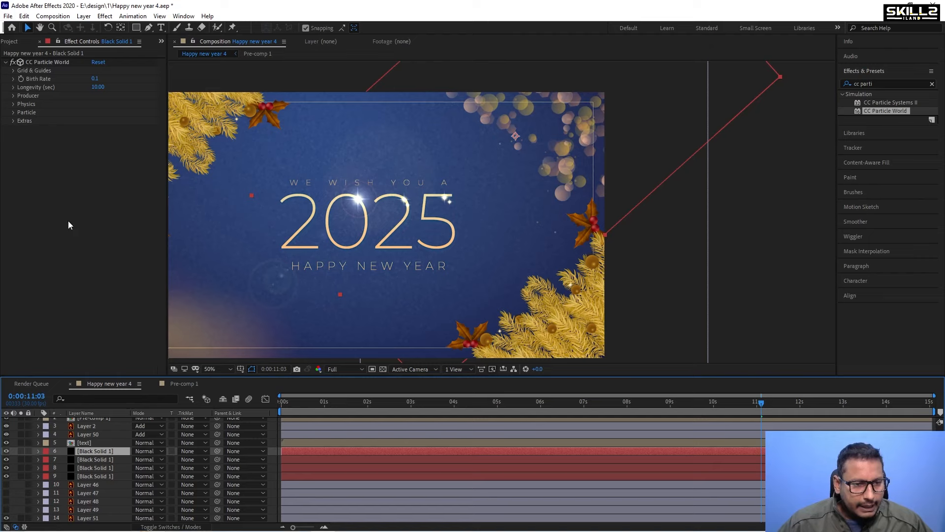
left_click(13, 112)
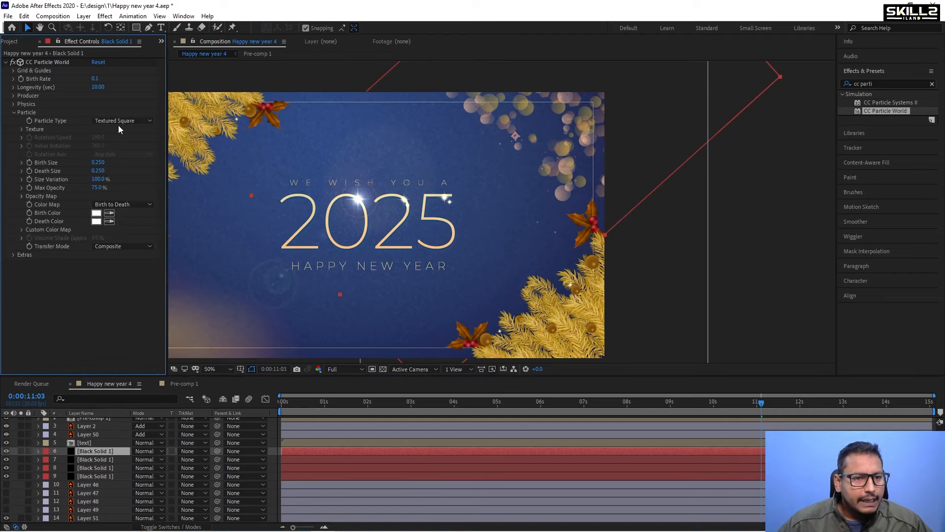
left_click(22, 129)
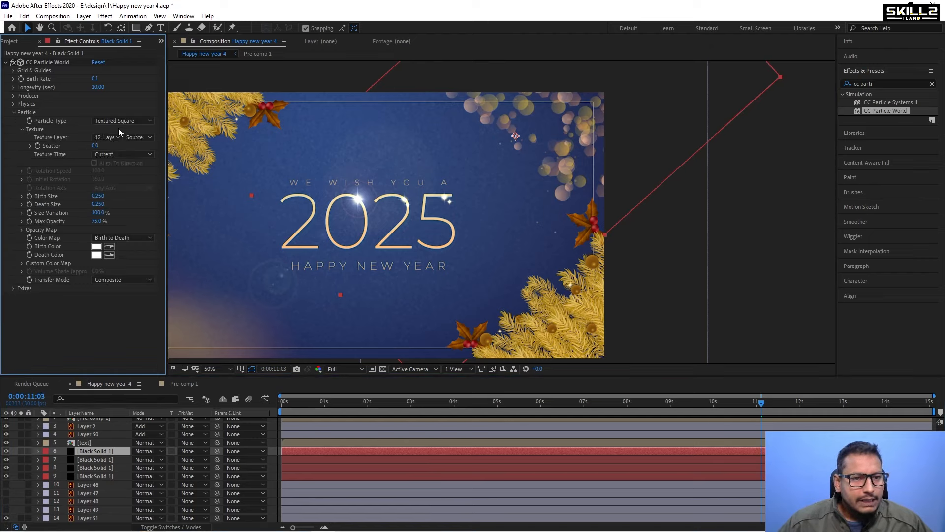
left_click(106, 137)
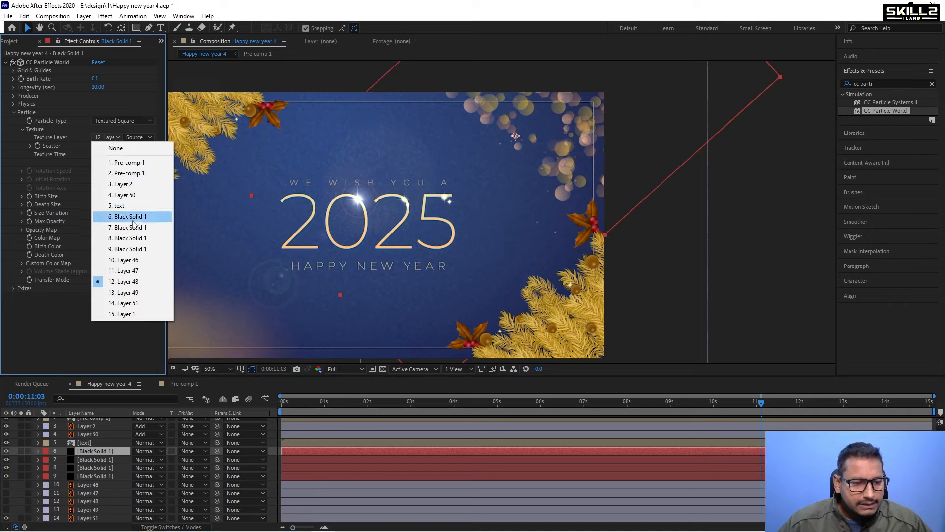
left_click(141, 293)
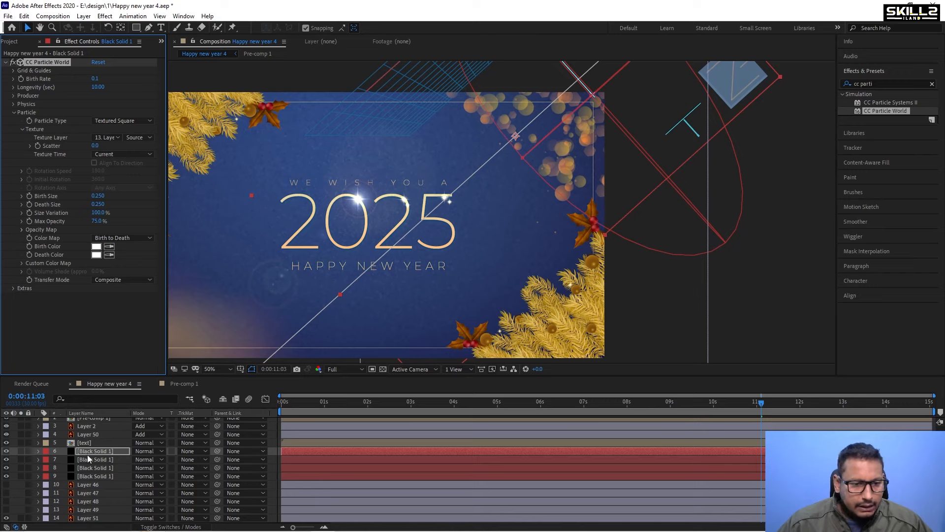
left_click(13, 104)
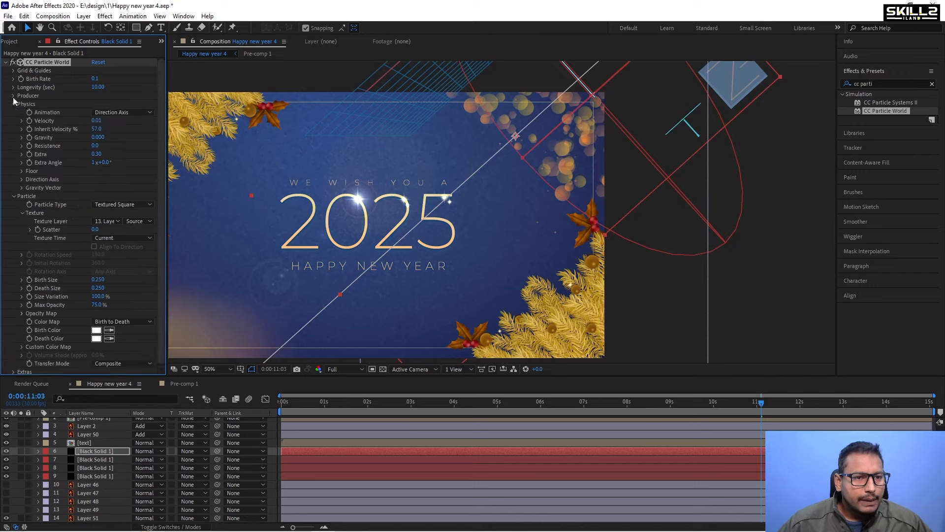
On the top particle layer, set the producer position to about -0.27 X, -0.04 Y and Physics Extra to about 1.35.
left_click(14, 96)
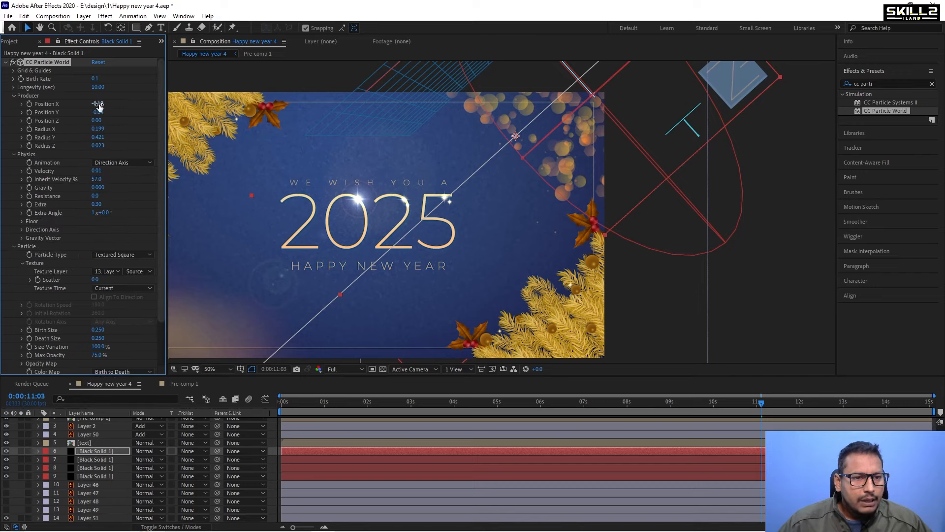
left_click_drag(96, 112, 99, 139)
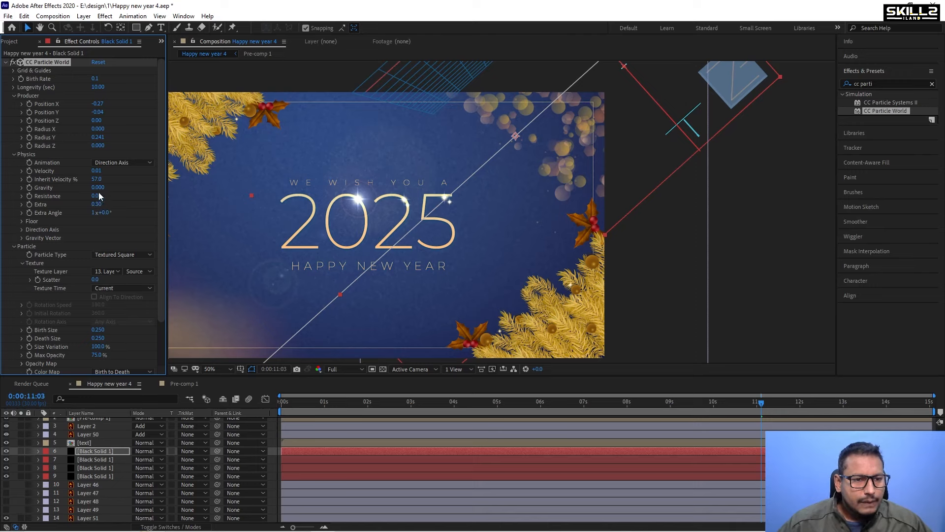
left_click_drag(94, 204, 143, 204)
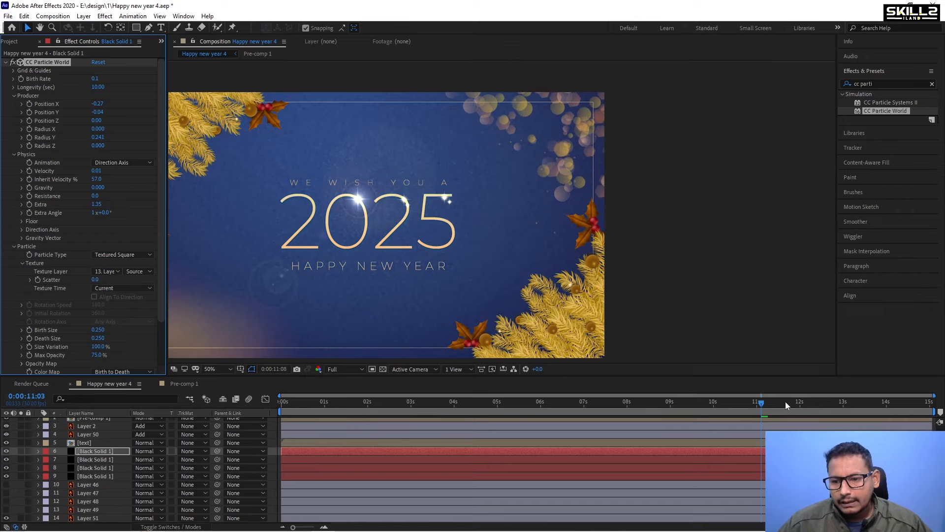
left_click_drag(787, 405, 843, 404)
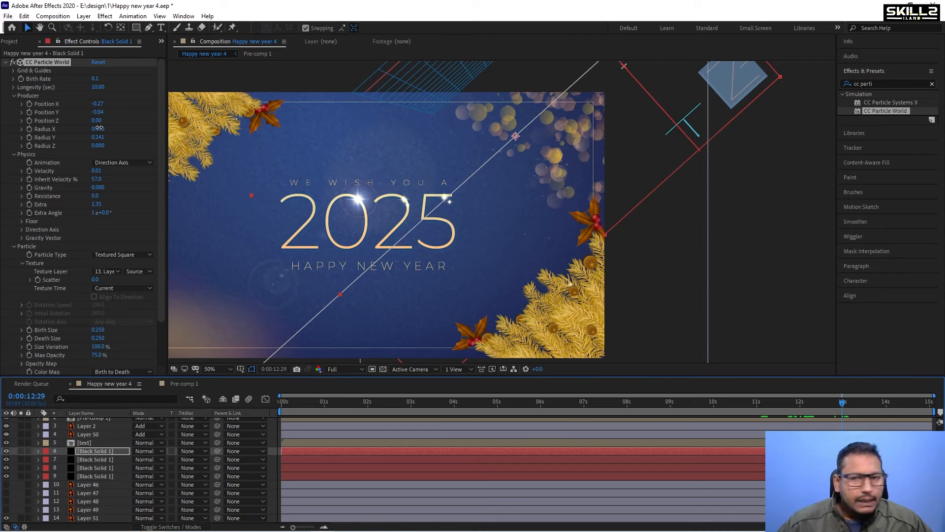
Set the top particle layer's producer Radius X to about 0.260 and Radius Y to about 0.311, scrubbing to check the sparkles.
left_click_drag(99, 129, 112, 128)
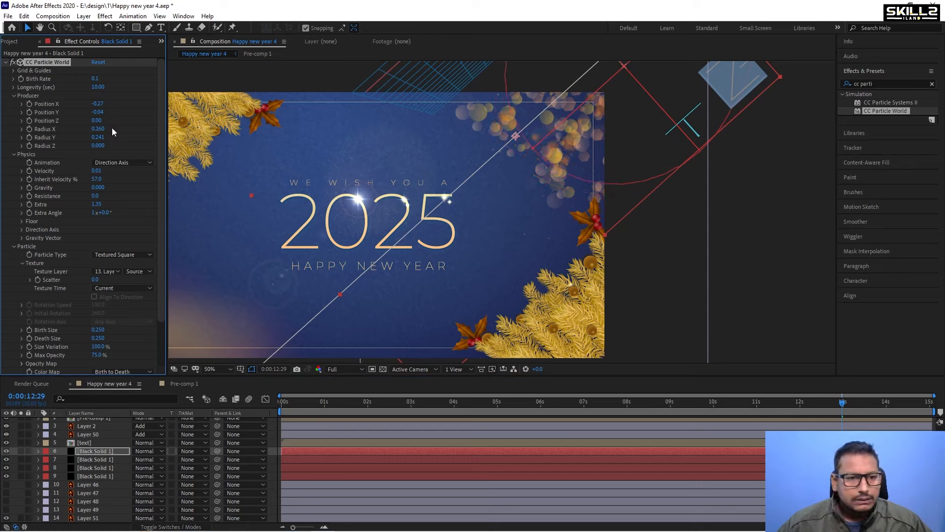
left_click_drag(96, 139, 102, 134)
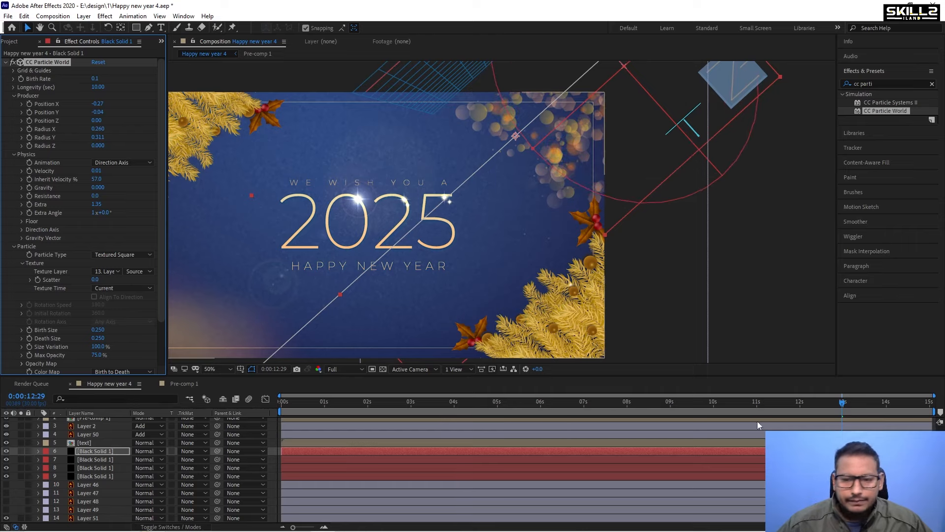
left_click_drag(811, 402, 935, 406)
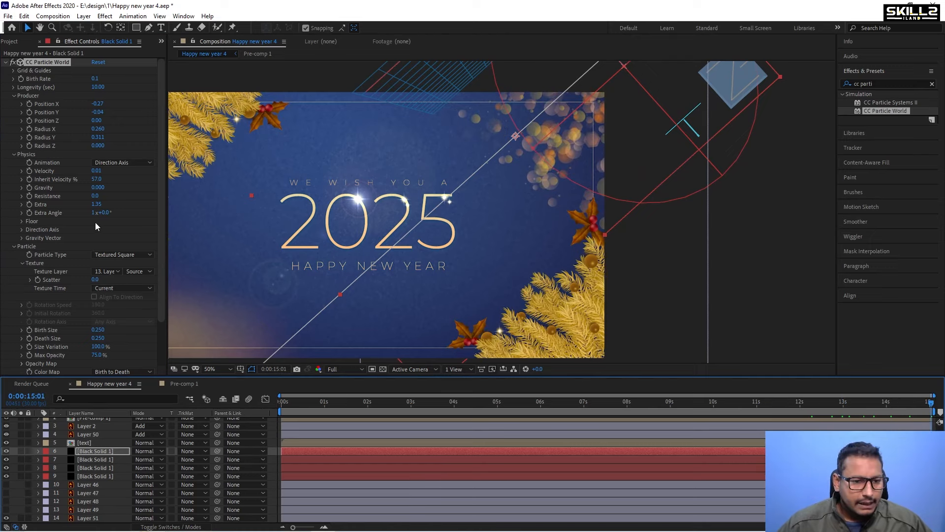
Set Birth Size to about 0.390 on the first two particle solid layers.
scroll(98, 229, "down", 1)
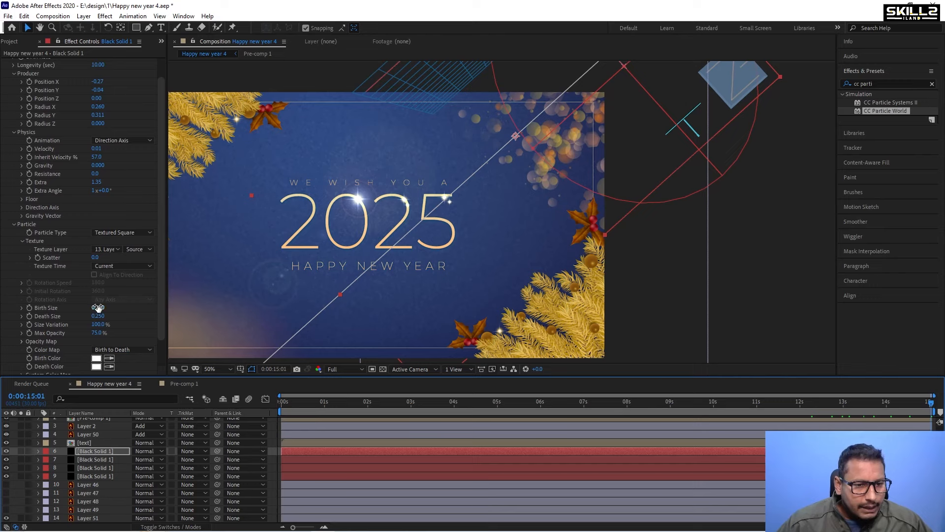
left_click_drag(98, 307, 104, 306)
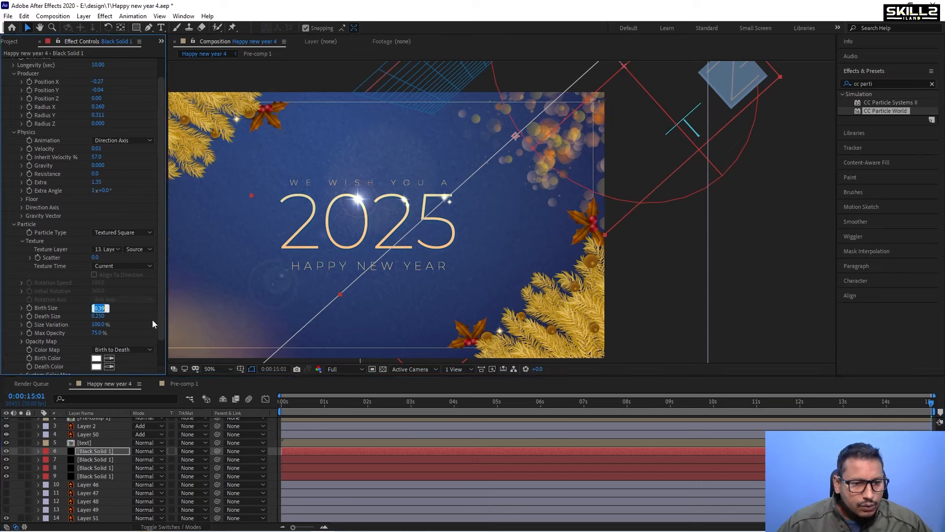
left_click(103, 460)
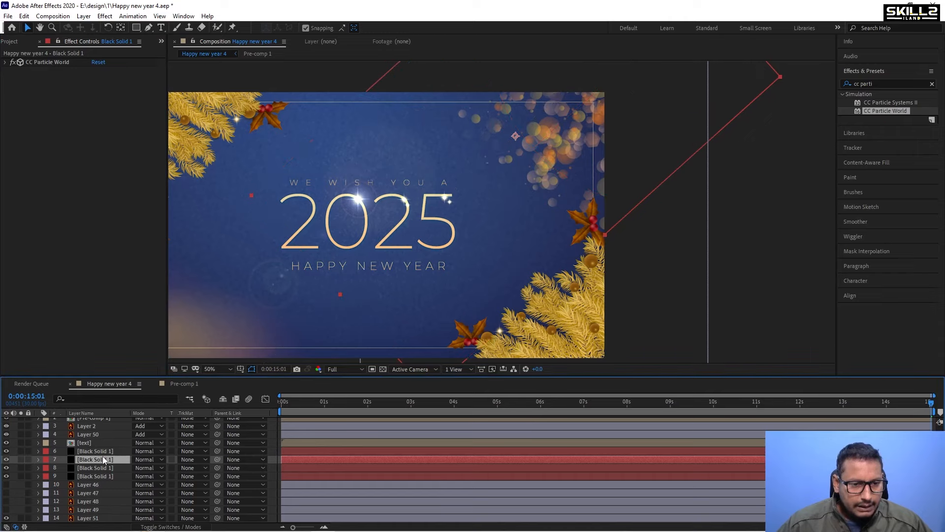
left_click(5, 62)
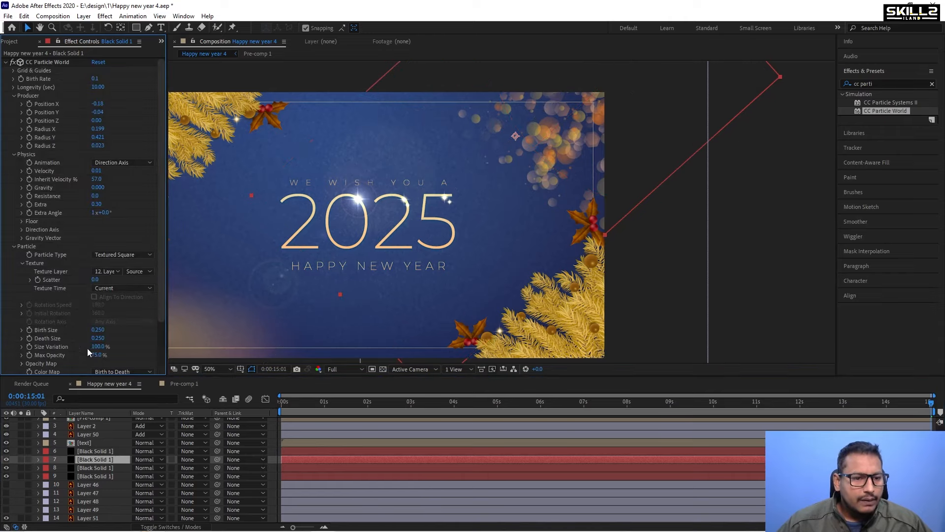
scroll(87, 348, "down", 3)
left_click_drag(99, 284, 113, 284)
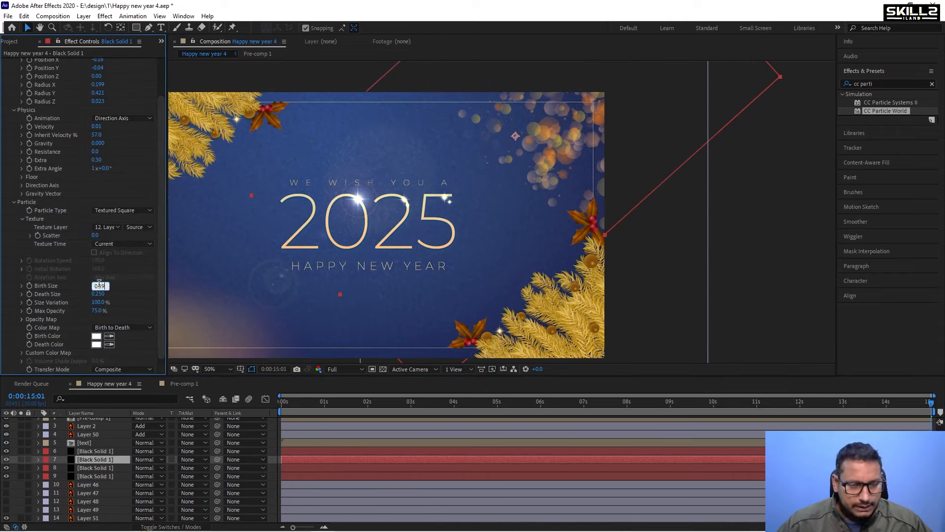
Set Birth Size to 0.390 on the third and fourth particle solid layers, then preview the animation.
scroll(95, 462, "down", 1)
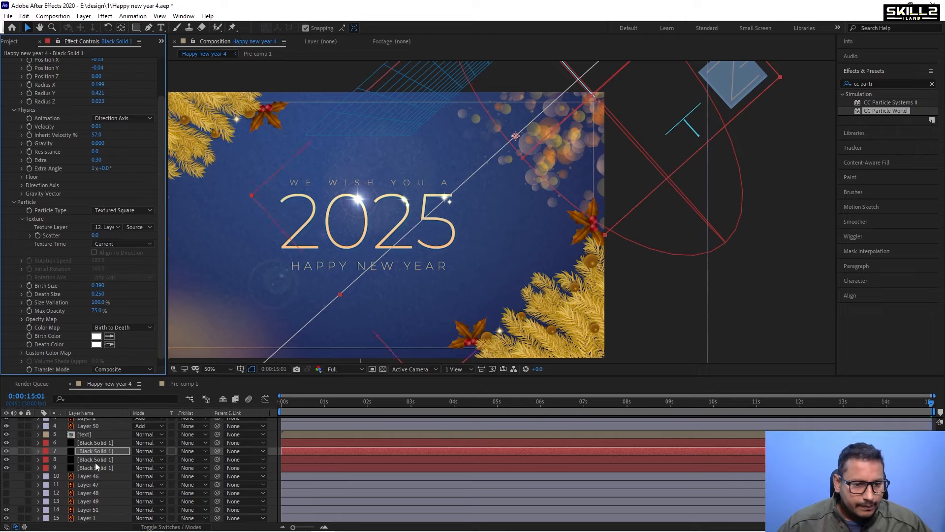
left_click(97, 460)
scroll(100, 281, "down", 5)
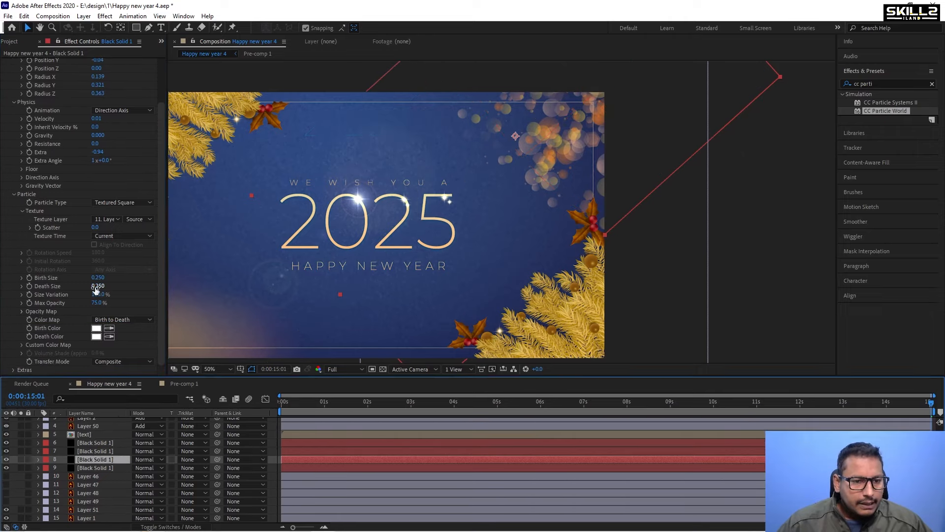
left_click(100, 278)
type("0.5")
key("Return")
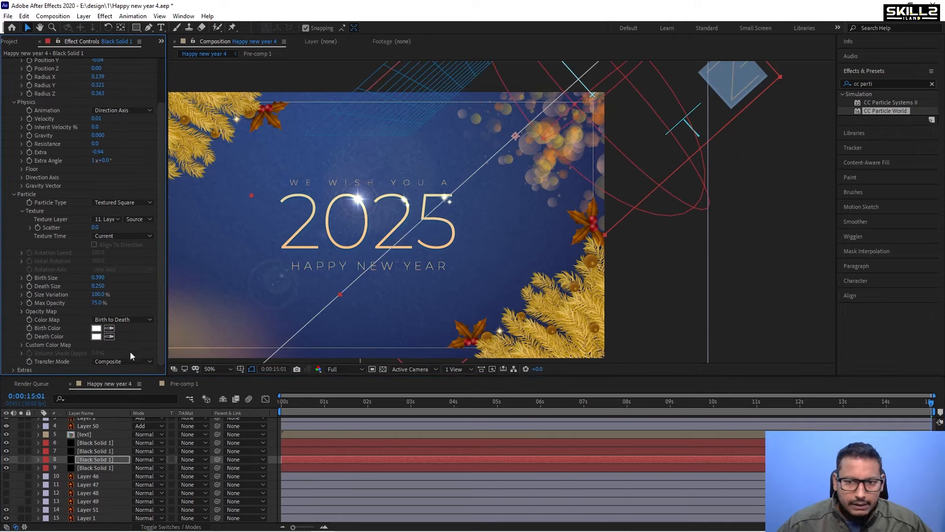
left_click(94, 467)
scroll(113, 293, "down", 3)
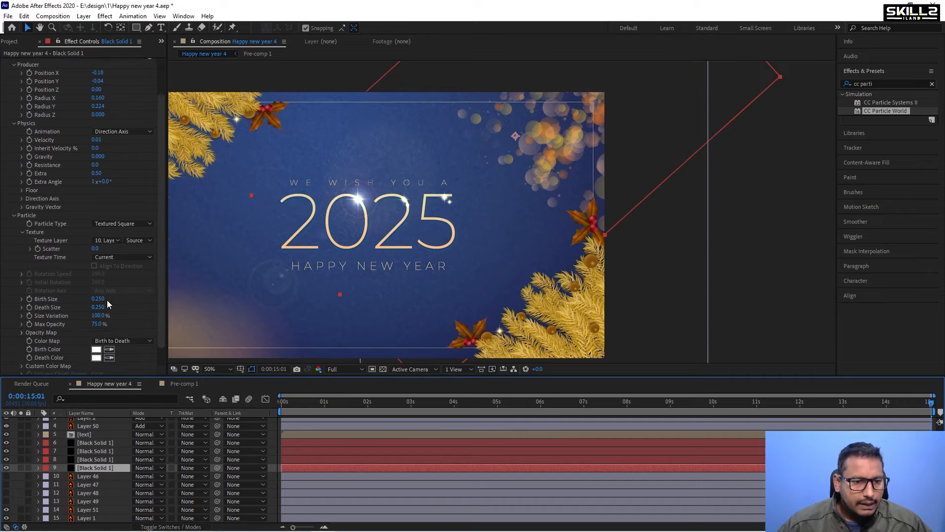
left_click_drag(97, 299, 98, 301)
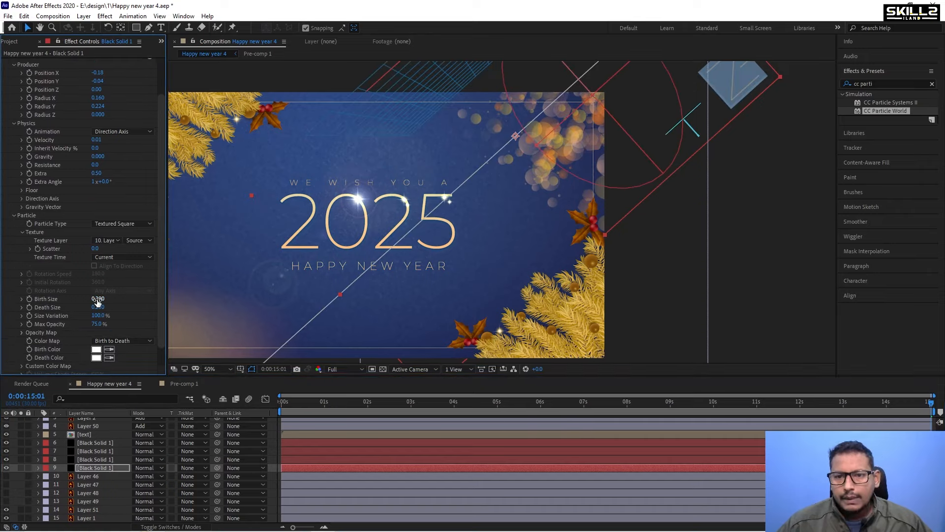
left_click(544, 402)
left_click_drag(544, 403, 815, 402)
key("space")
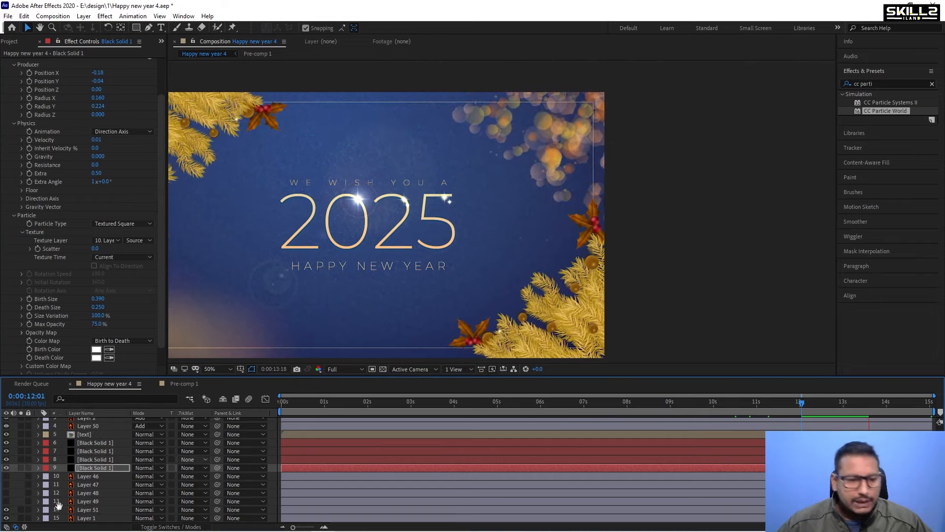
key("space")
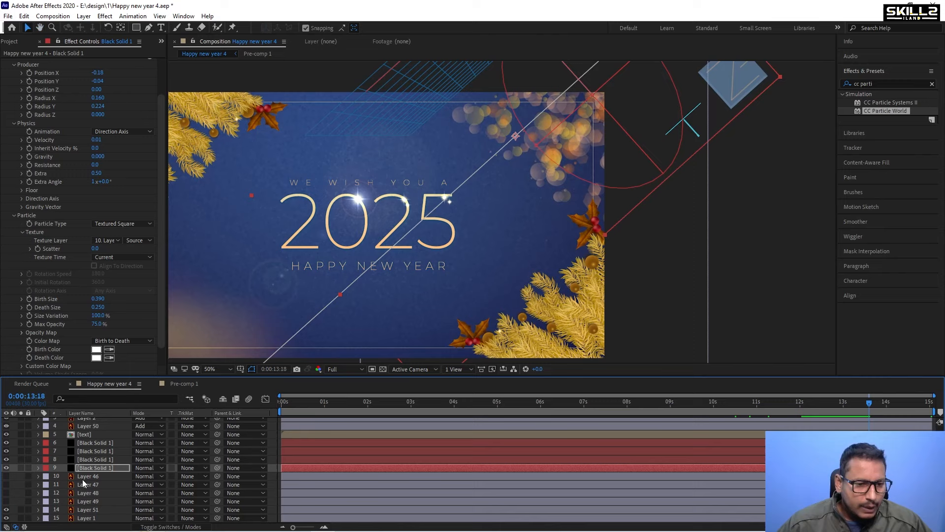
Set Birth Rate to 0.1 on the fourth and third particle solid layers.
left_click(107, 468)
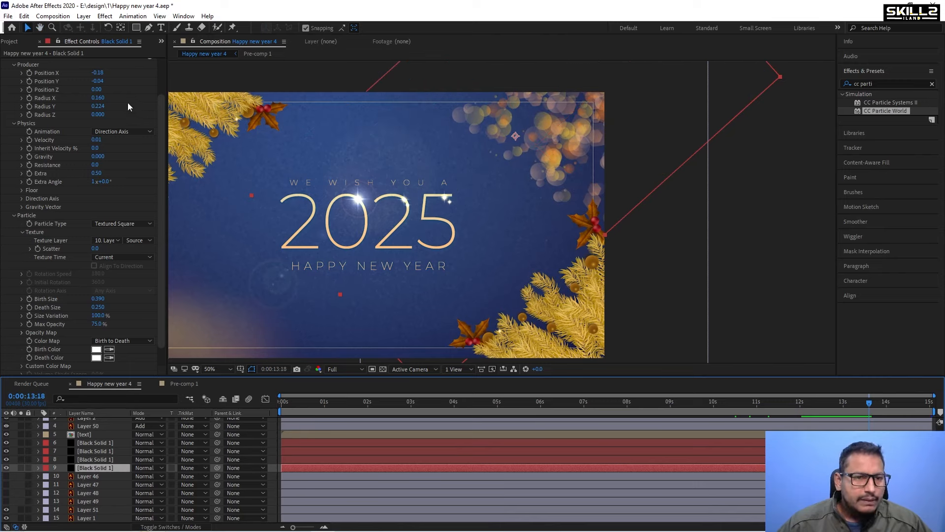
scroll(106, 123, "up", 2)
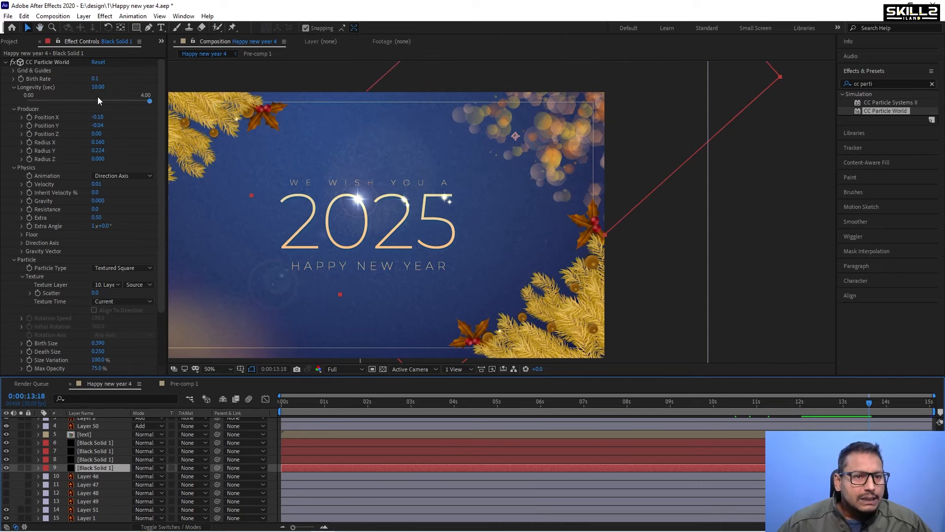
left_click(95, 78)
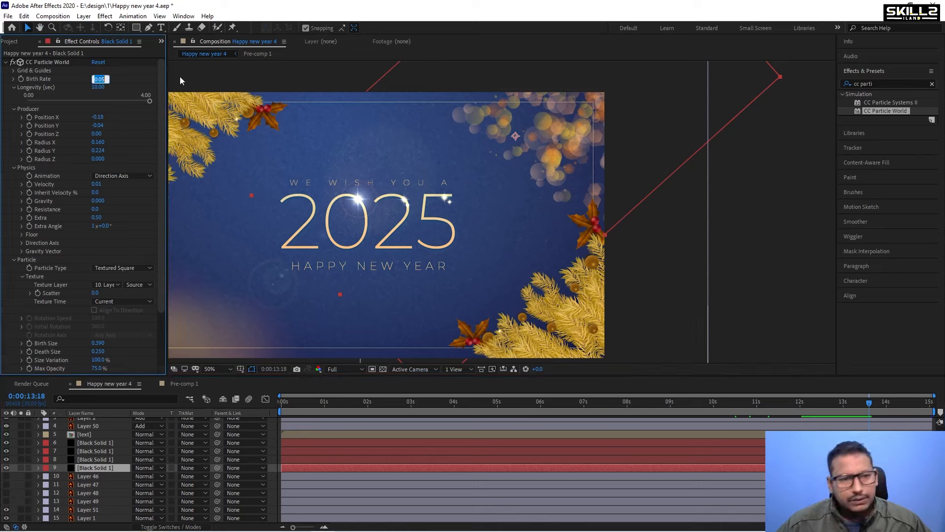
type("0.1")
key("Return")
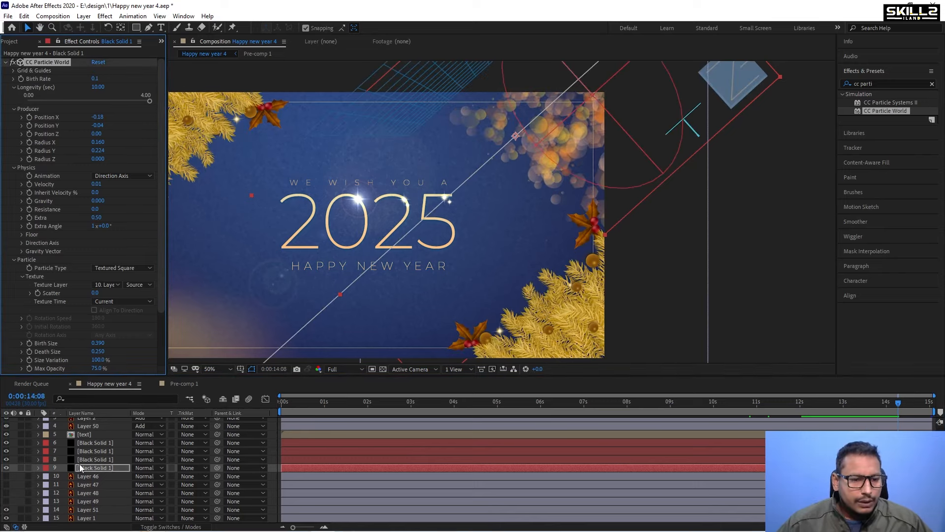
left_click(90, 459)
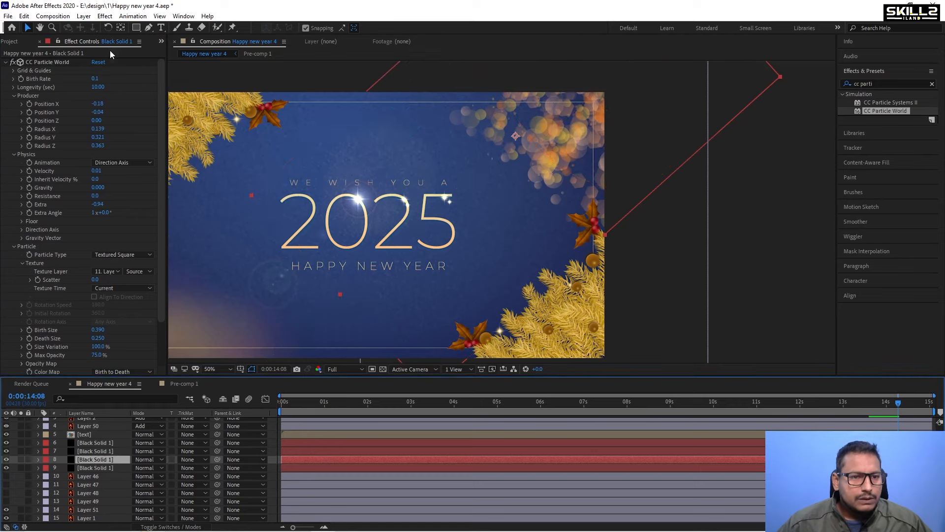
left_click(96, 78)
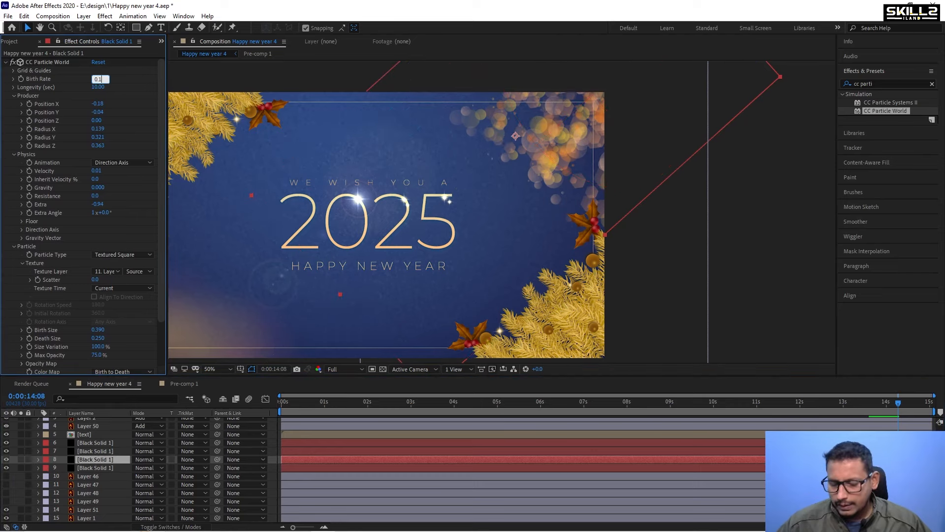
type("0.1")
key("Return")
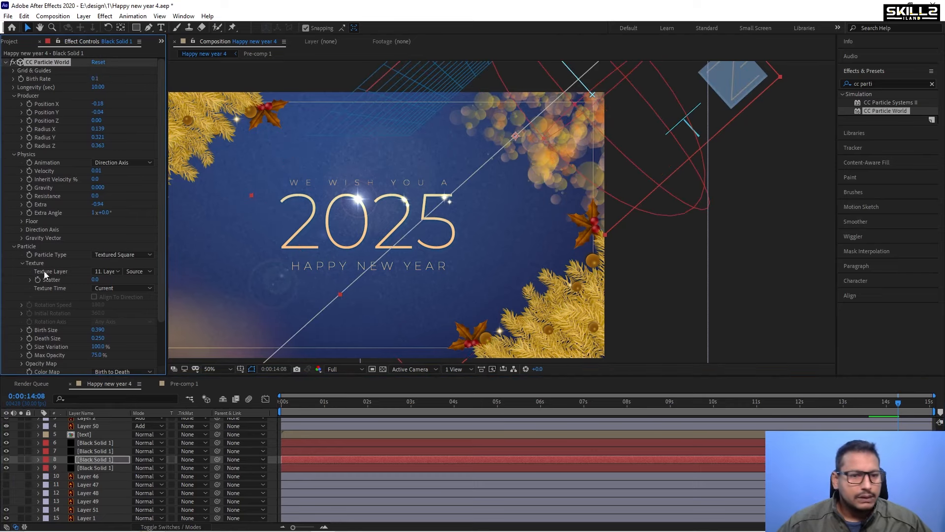
Set Birth Rate to 0.1 on the second and first particle solid layers.
left_click(97, 451)
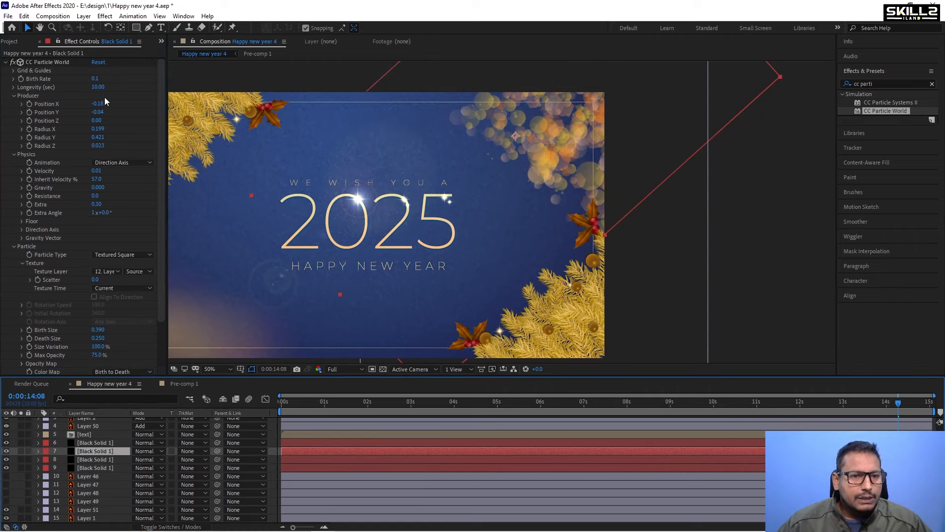
left_click(97, 78)
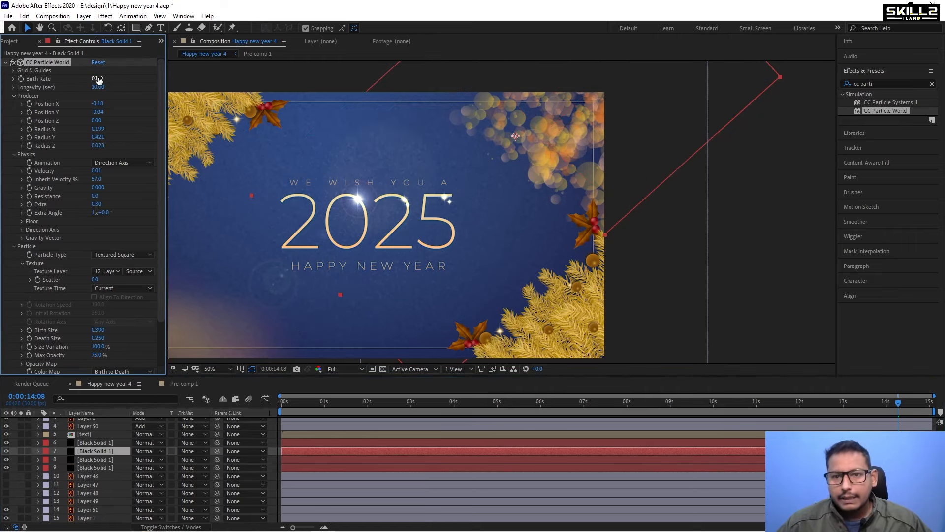
left_click(96, 443)
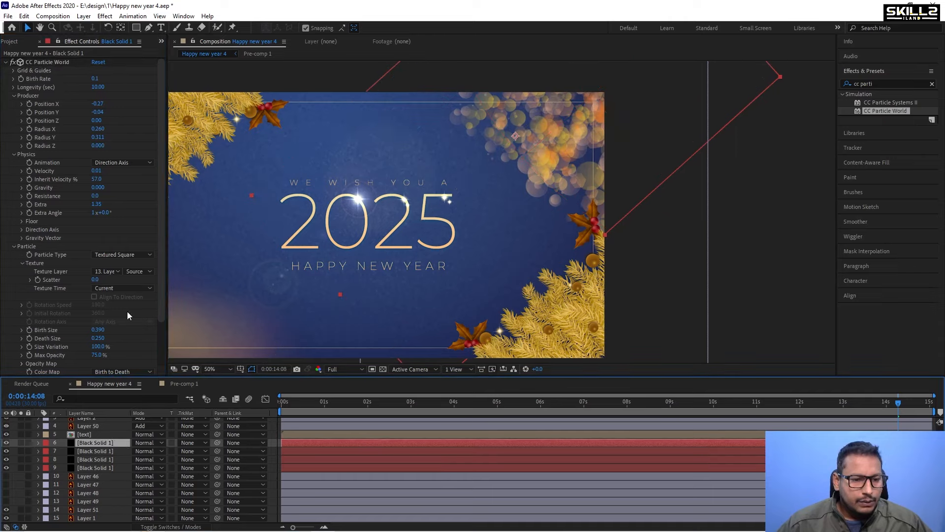
left_click(97, 78)
type("0")
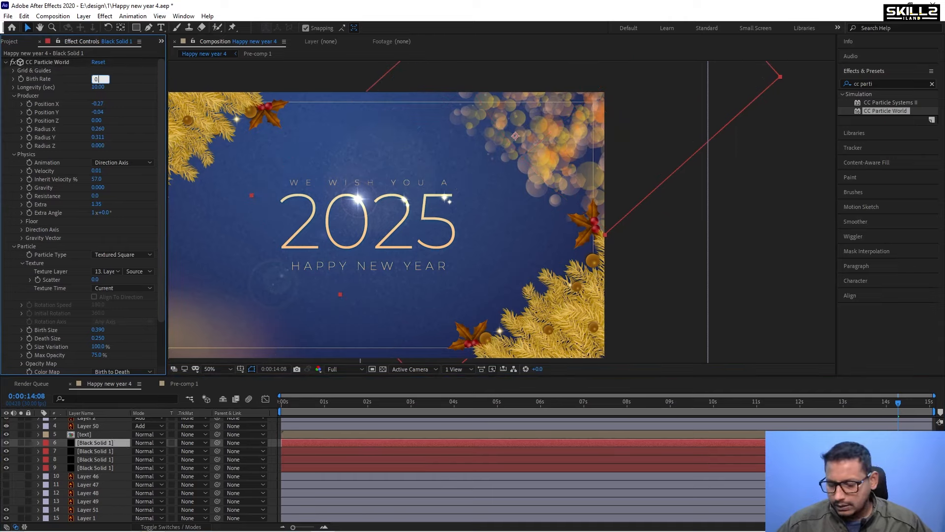
type(".1")
key("Return")
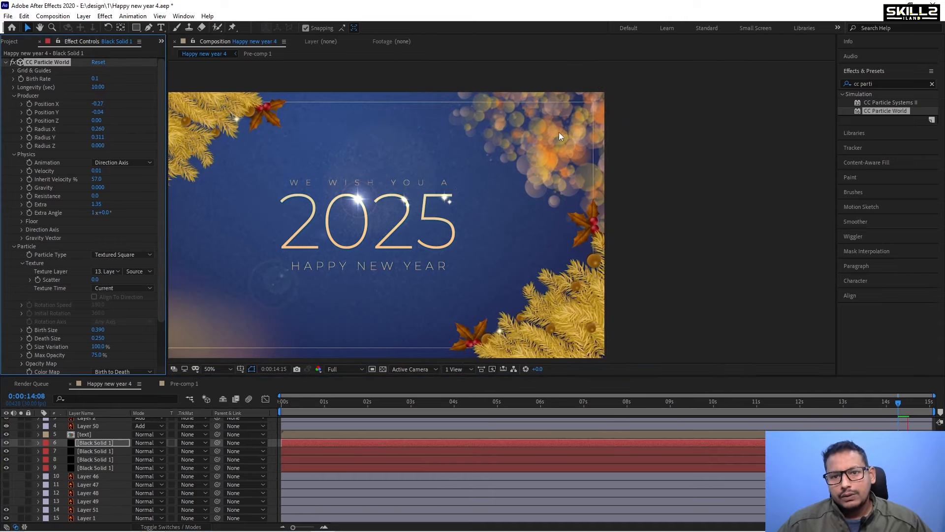
Save the project and play back the animation from the start.
scroll(522, 115, "down", 2)
scroll(524, 125, "up", 3)
key("ctrl+s")
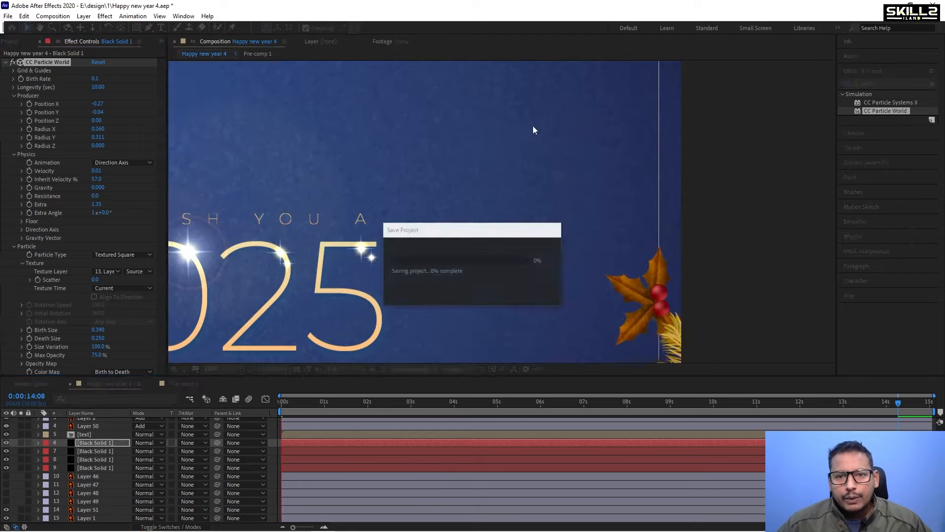
scroll(496, 146, "down", 2)
key("space")
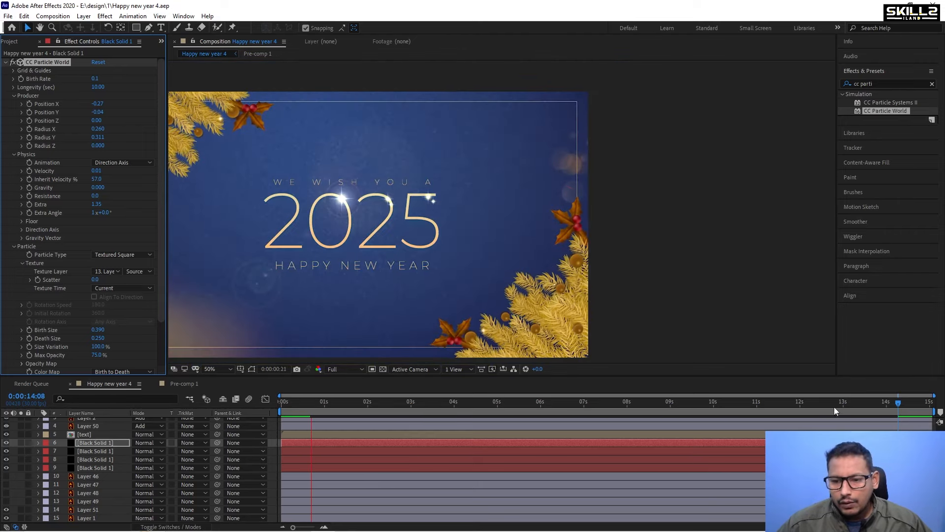
Select all four particle solid layers and extend their duration to the end of the composition.
left_click(755, 465, "shift")
left_click_drag(708, 446, 152, 443)
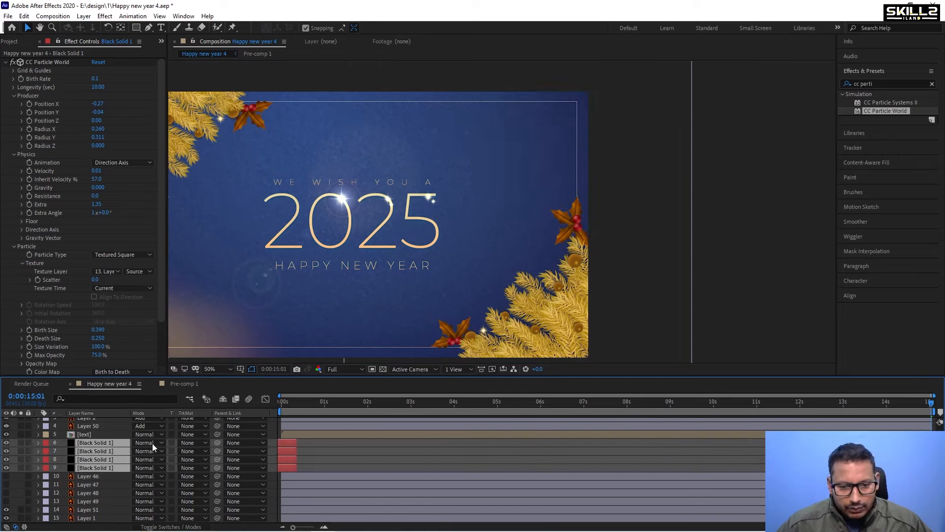
left_click_drag(296, 444, 928, 451)
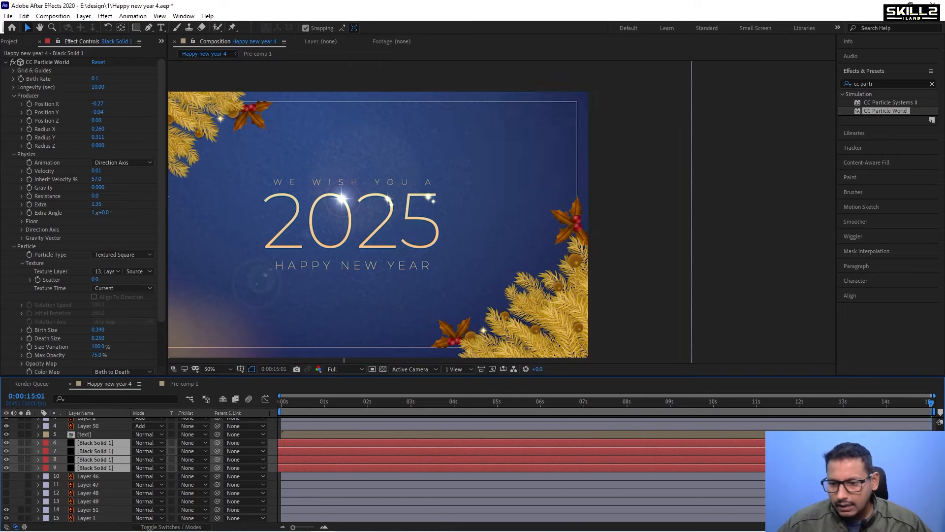
Pre-compose the four selected particle solid layers into a new composition named particles.
key("space")
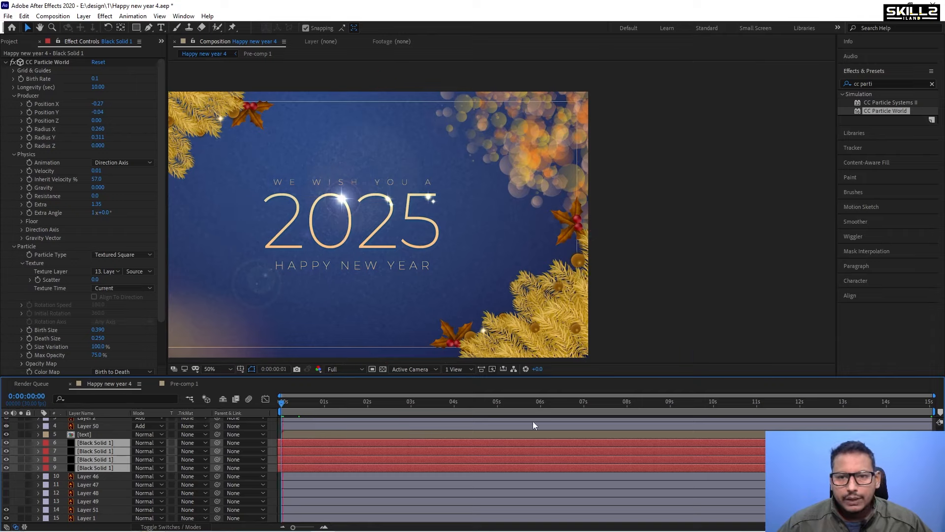
key("space")
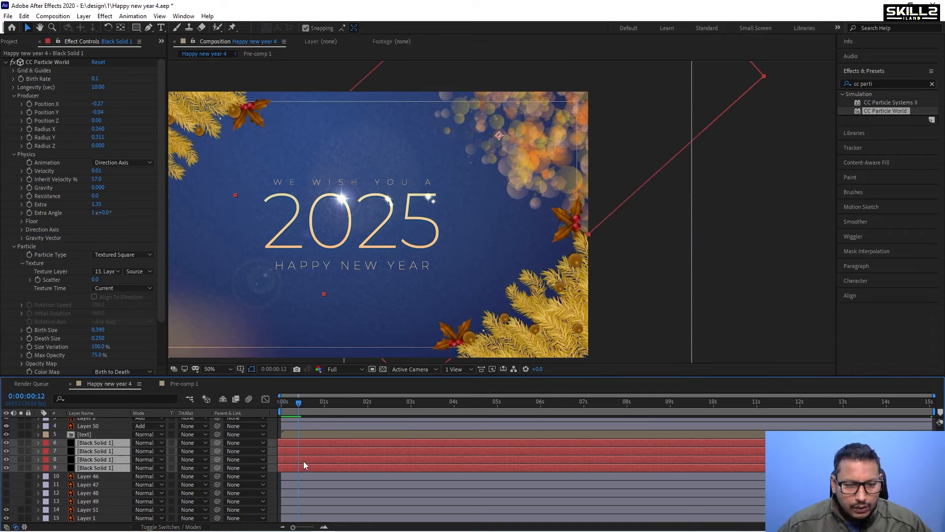
right_click(304, 463)
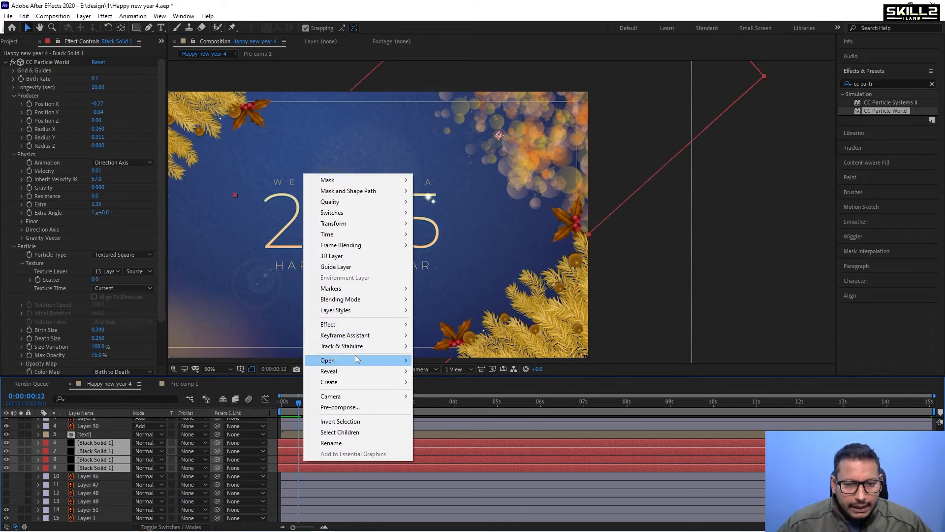
left_click(340, 408)
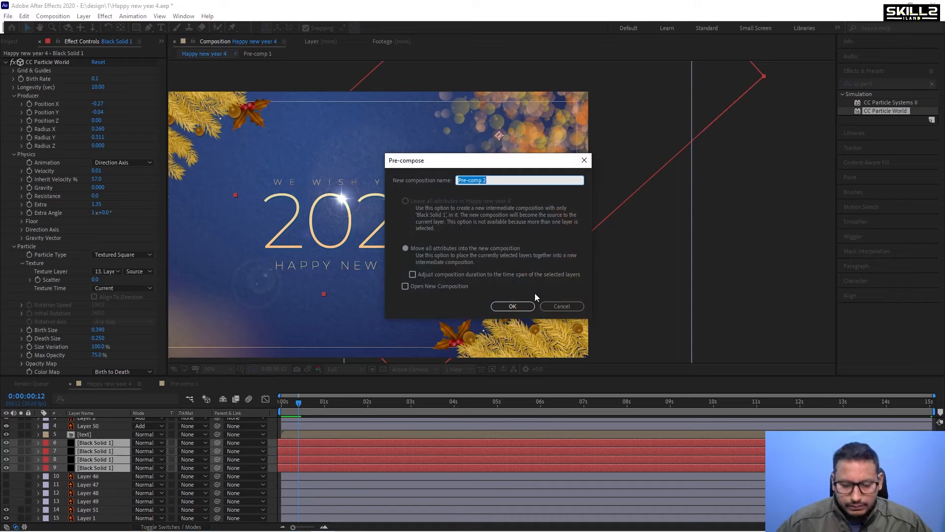
type("particle")
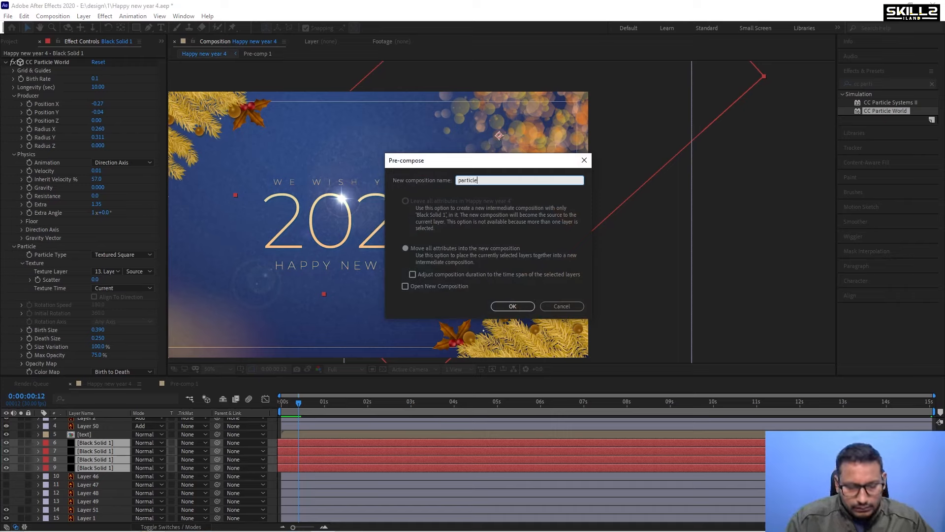
type("s")
key("Return")
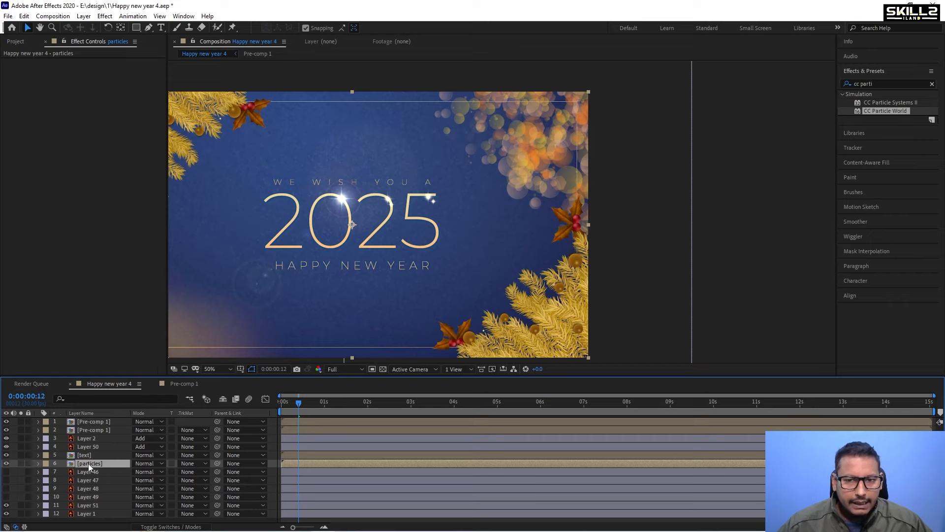
Nudge the particles pre-comp layer upward and slightly to the right in the frame.
key("shift+Up")
key("shift+Up")
key("shift+Up")
key("shift+Up")
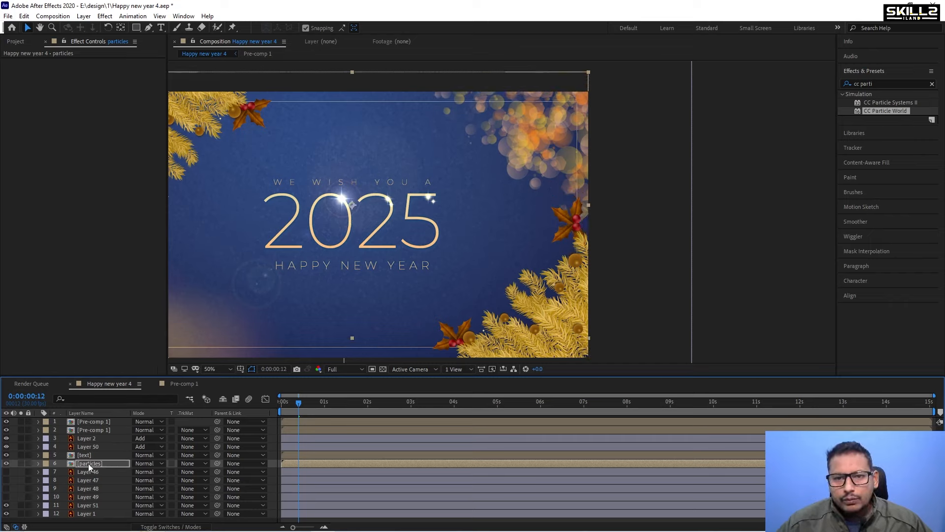
key("shift+Right")
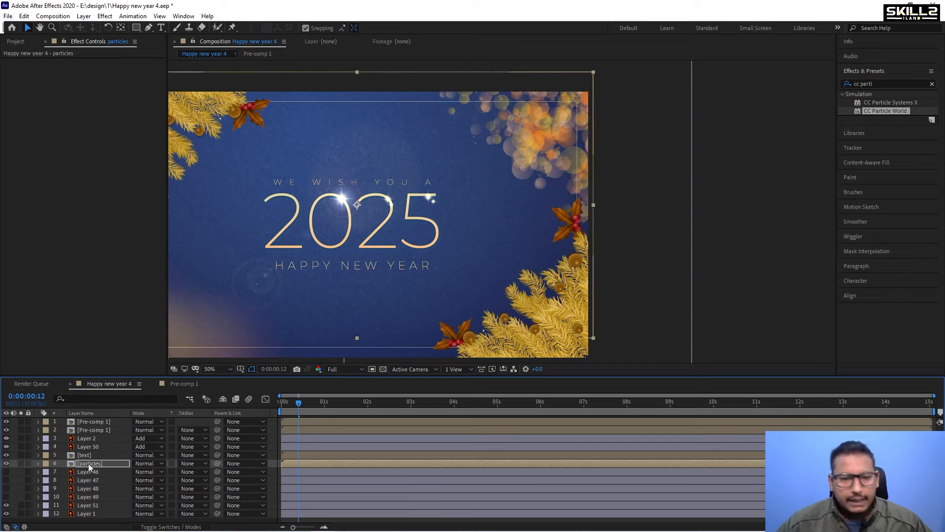
Lower the particles pre-comp layer's opacity to about 39% and preview the result.
key("t")
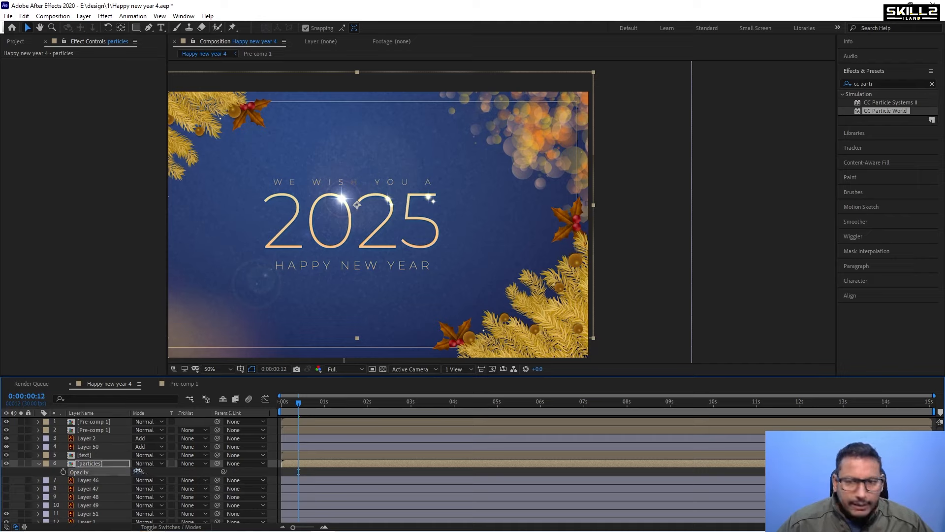
left_click_drag(123, 471, 117, 474)
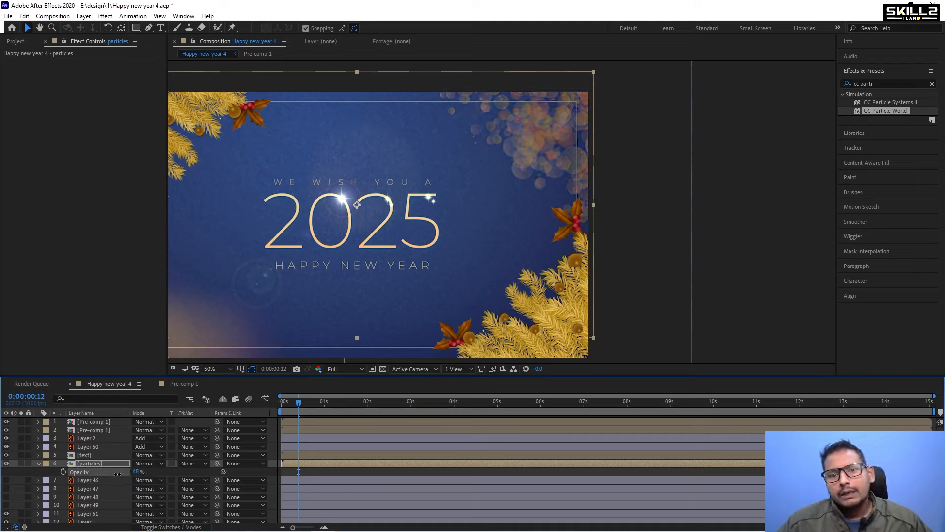
key("space")
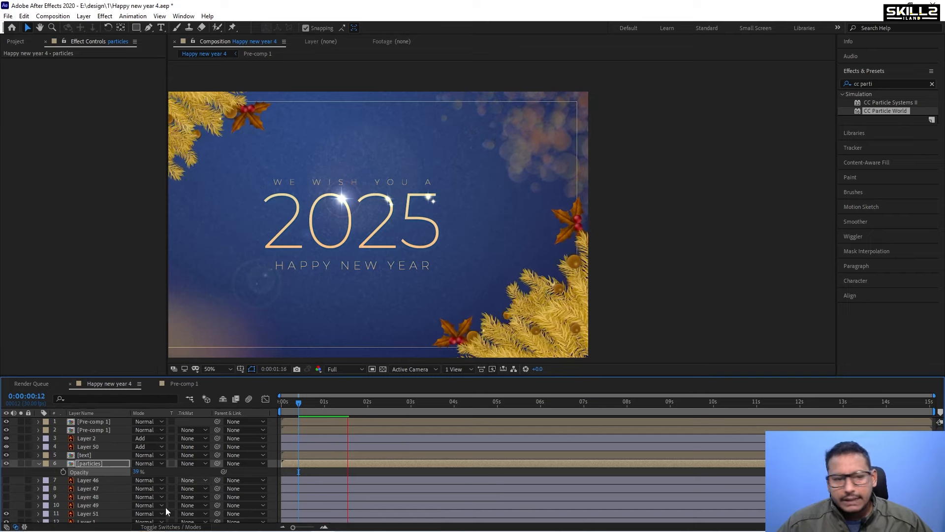
Duplicate the particles pre-comp layer and flip the copy both horizontally and vertically.
left_click(38, 463)
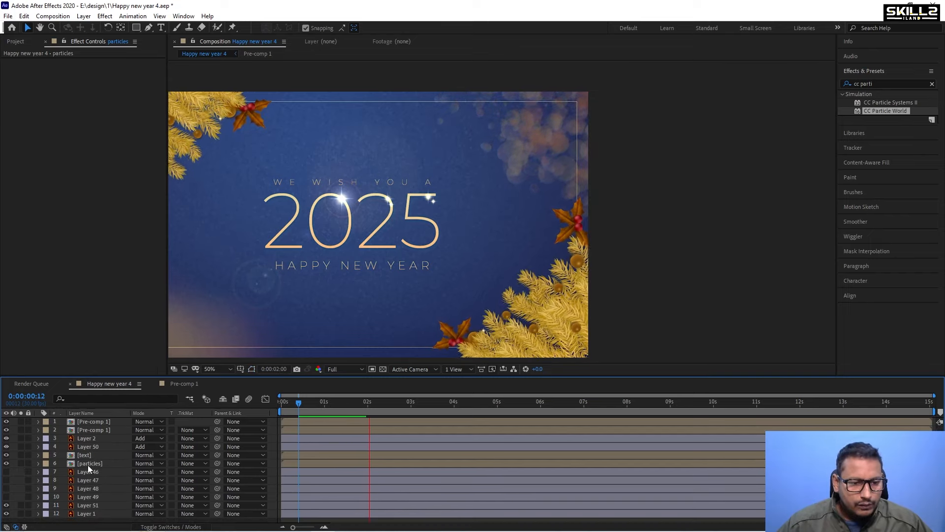
left_click(88, 464)
key("space")
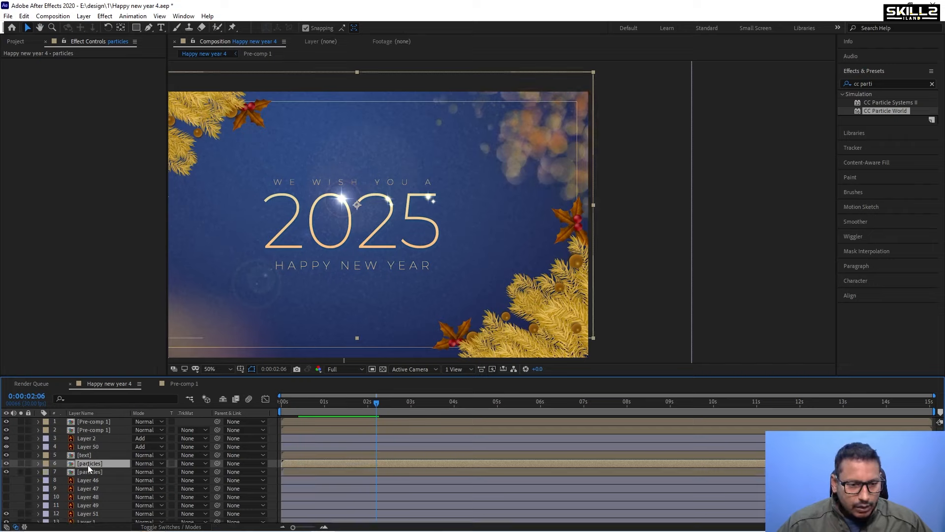
key("ctrl+d")
right_click(93, 464)
mouse_move(157, 229)
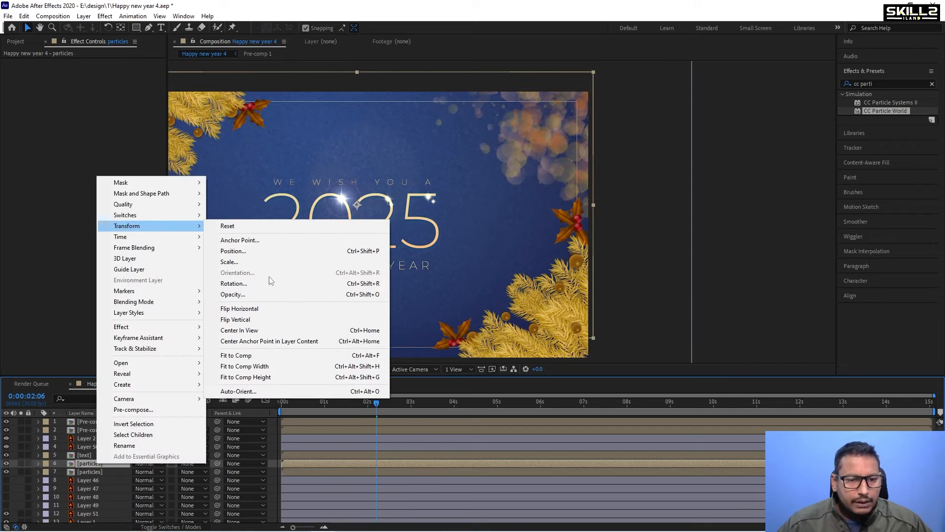
left_click(269, 309)
right_click(87, 464)
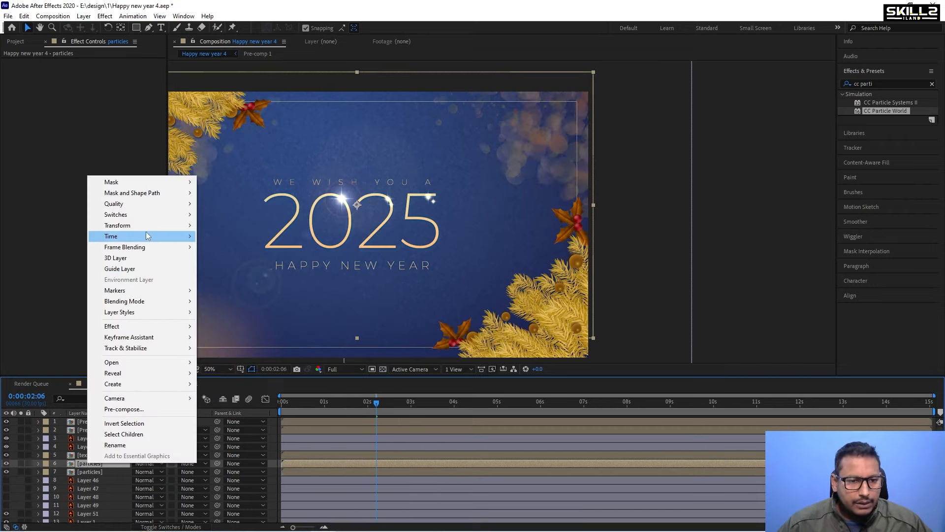
left_click(238, 319)
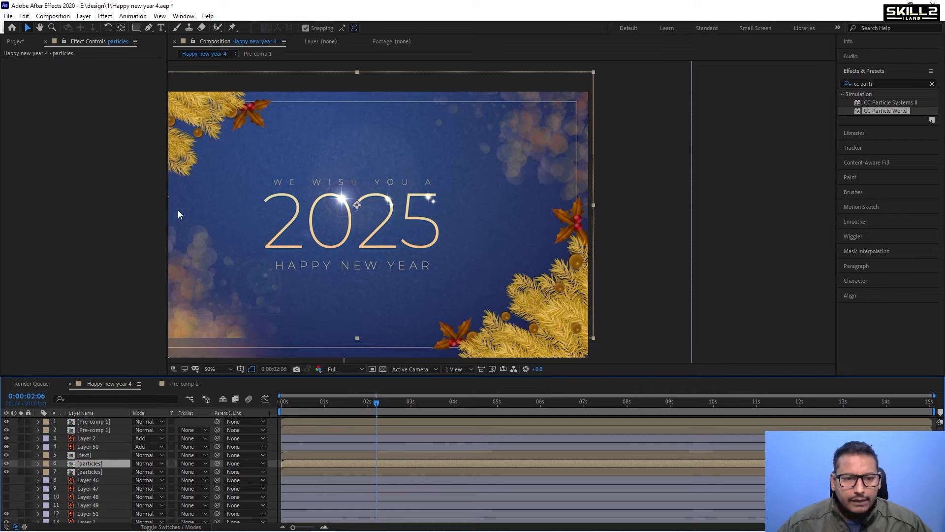
Move the flipped particles copy downward to sit in the lower-left corner.
left_click_drag(301, 232, 344, 271)
key("v")
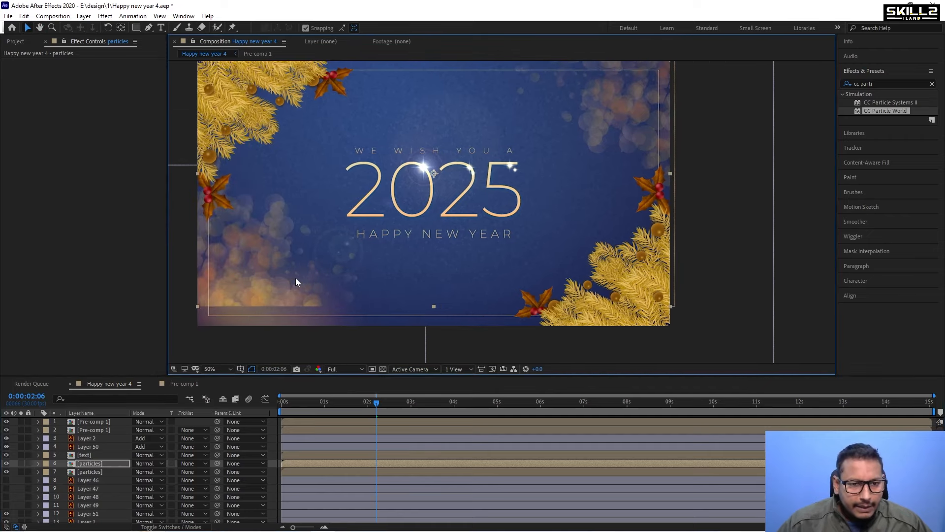
key("shift+Down")
key("shift+Down")
key("shift+Down")
key("shift+Down")
key("shift+Down")
key("shift+Down")
key("shift+Down")
key("shift+Down")
key("shift+Down")
key("shift+Down")
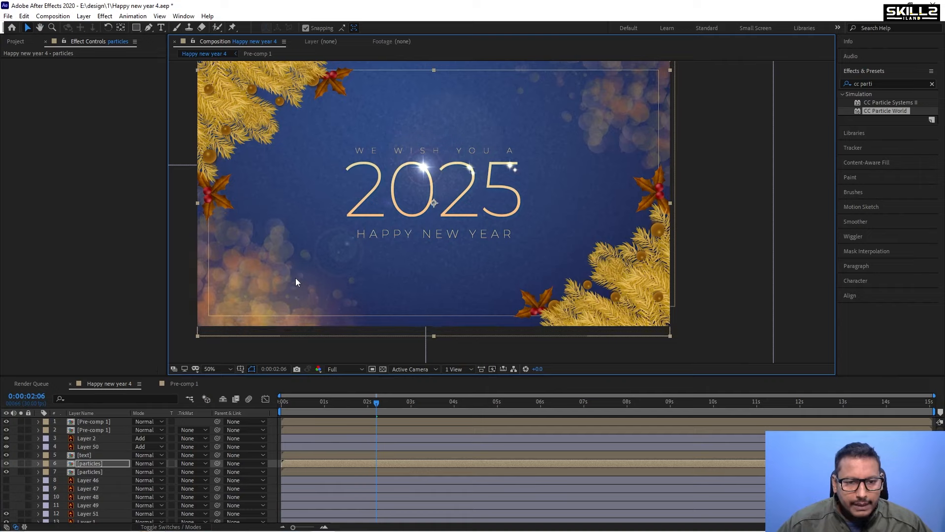
key("shift+Down")
key("shift+Down")
key("shift+Down")
key("shift+Down")
key("shift+Down")
key("shift+Down")
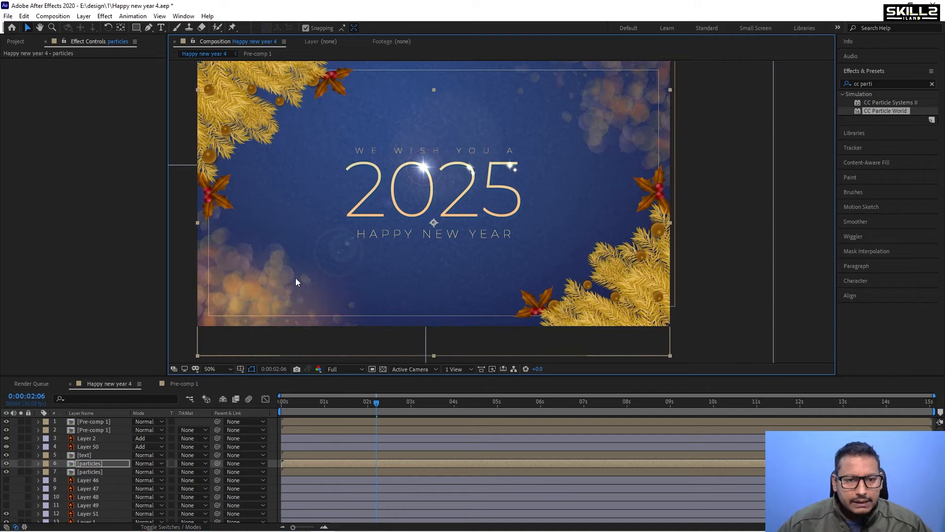
Play the composition from the start to review the mirrored particle layers.
scroll(296, 278, "down", 2)
left_click(284, 400)
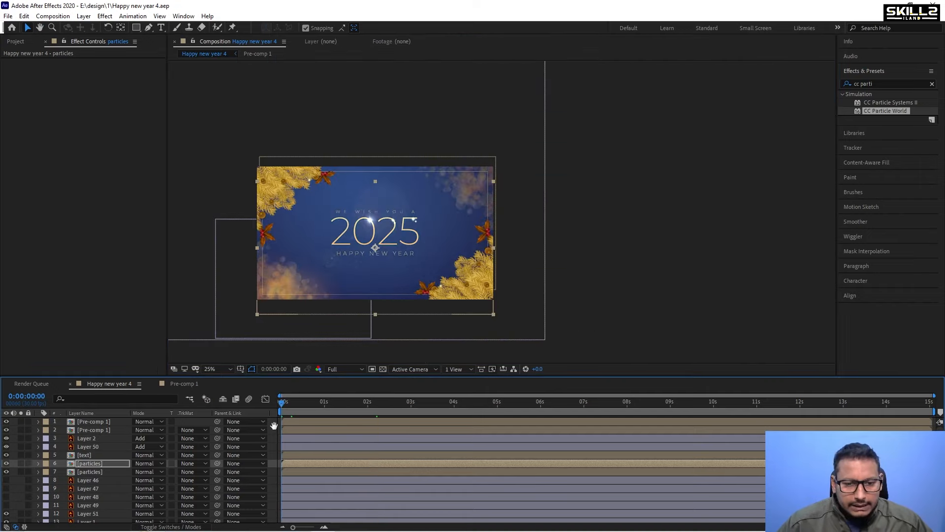
key("space")
scroll(347, 241, "up", 2)
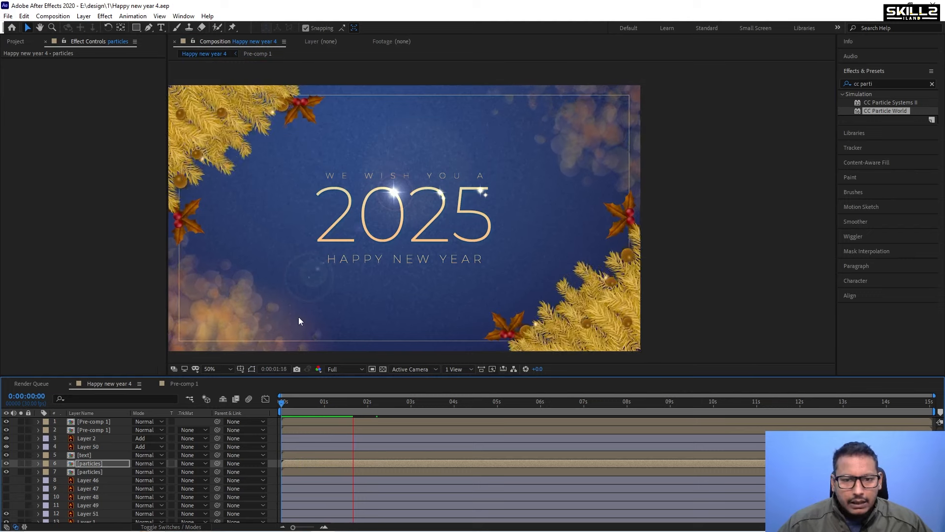
key("space")
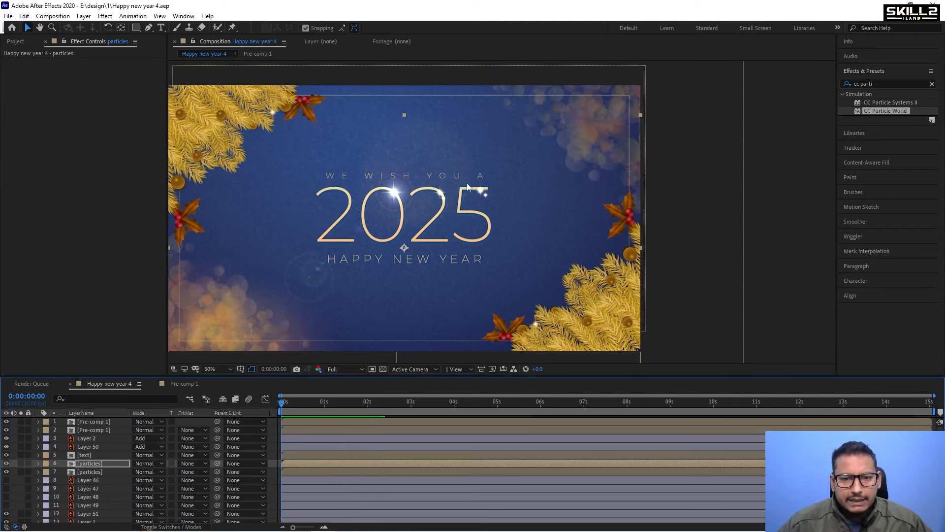
Toggle Layer 50's visibility to compare the card with and without it.
mouse_move(634, 531)
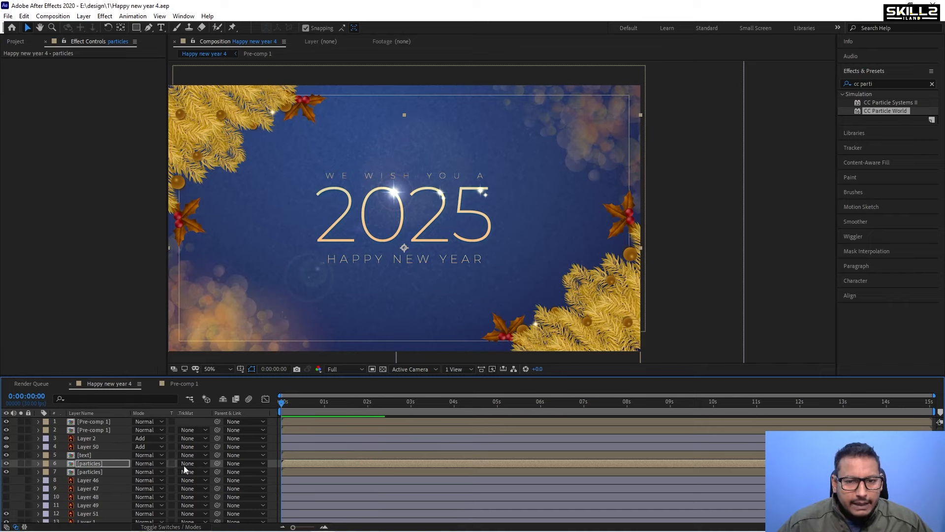
left_click(91, 447)
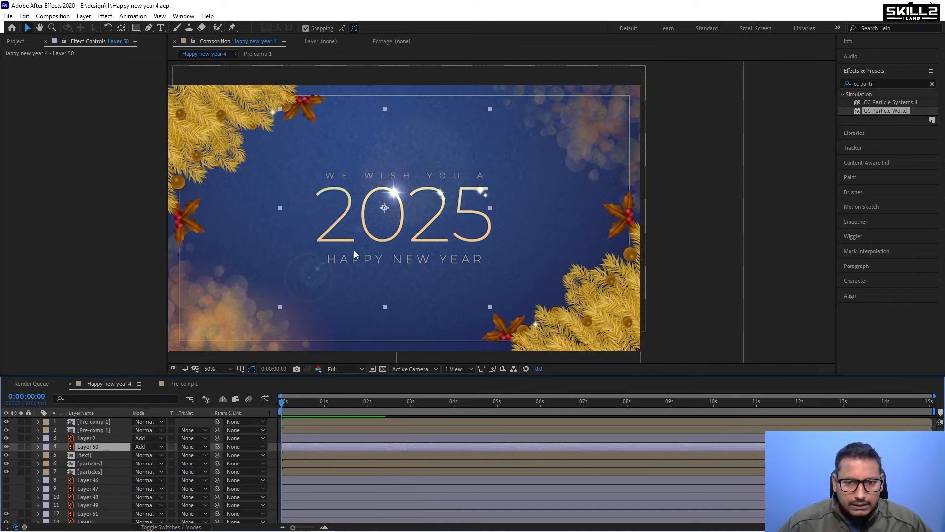
left_click(7, 447)
left_click(6, 447)
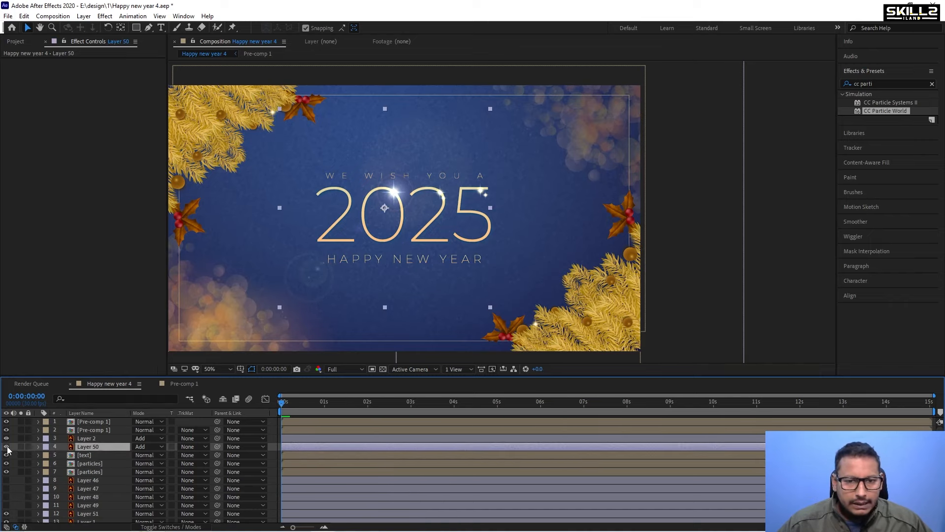
left_click(7, 447)
left_click(6, 446)
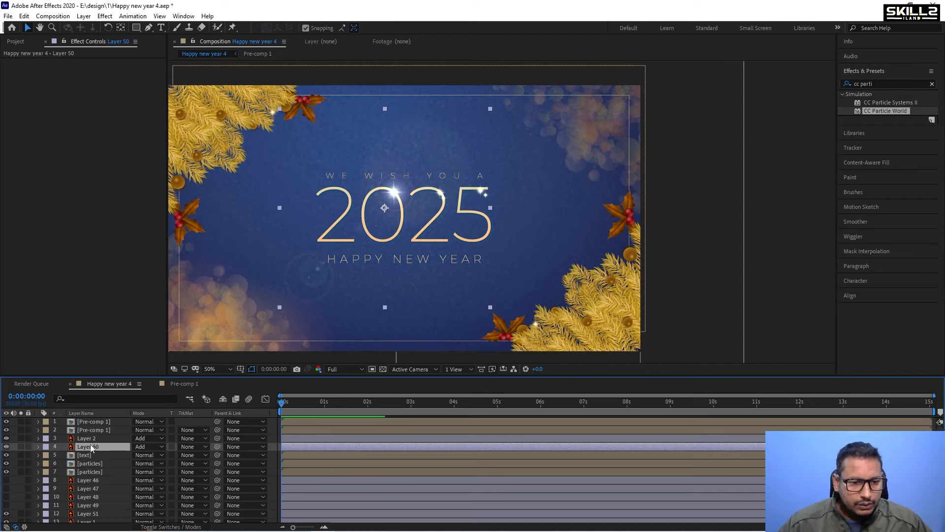
Add the expression wiggle(2,100) to Layer 50's Opacity property and preview it.
key("t")
left_click(63, 456, "alt")
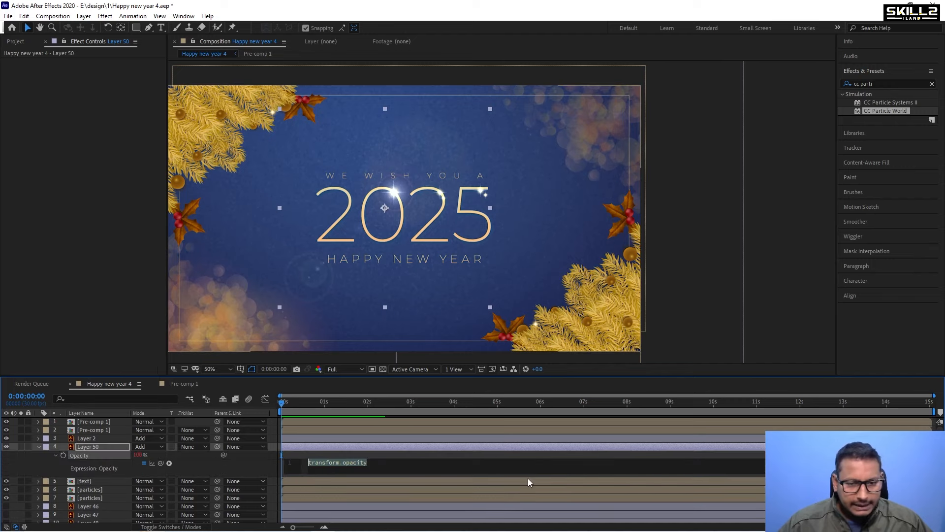
type("wiggl")
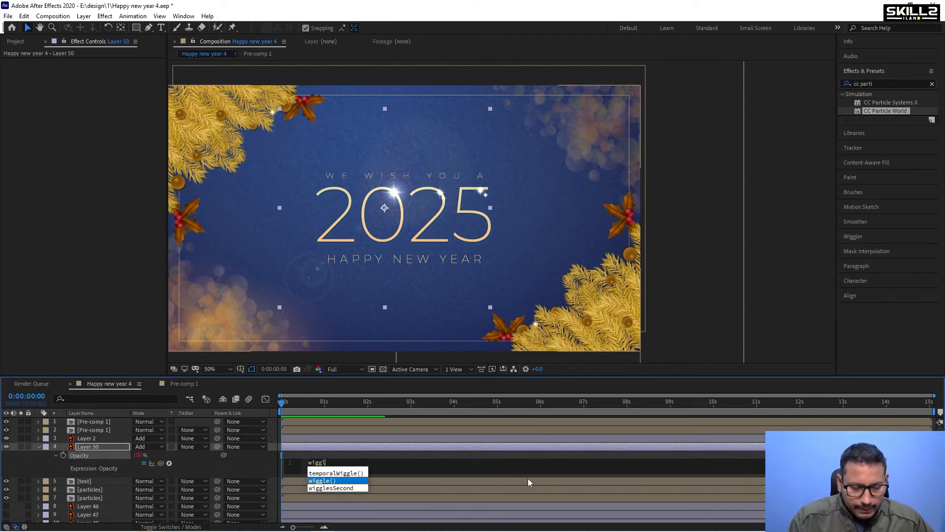
type("e")
key("Return")
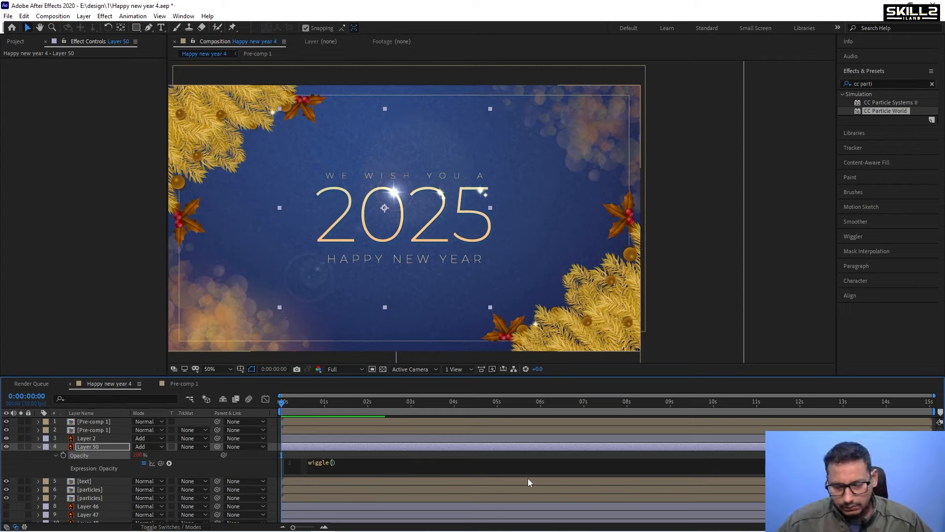
type("2,1")
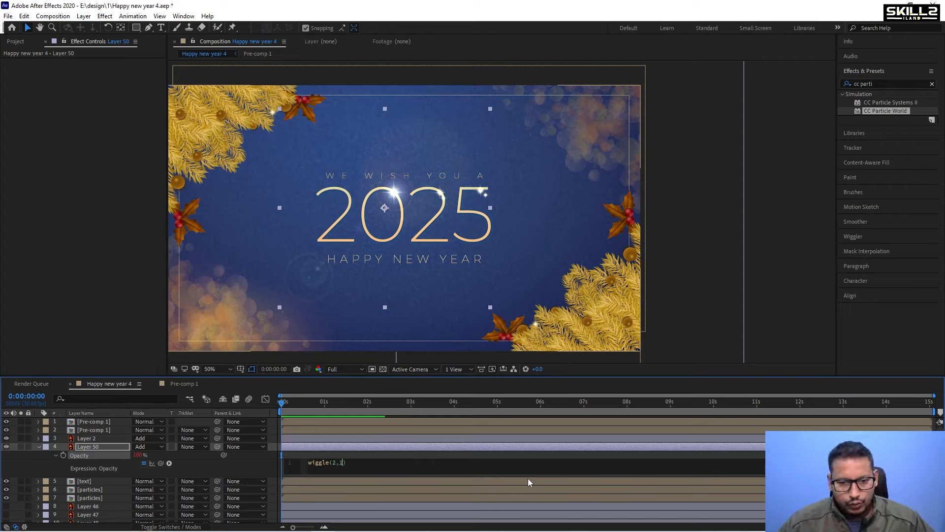
type("00")
left_click(528, 478)
key("space")
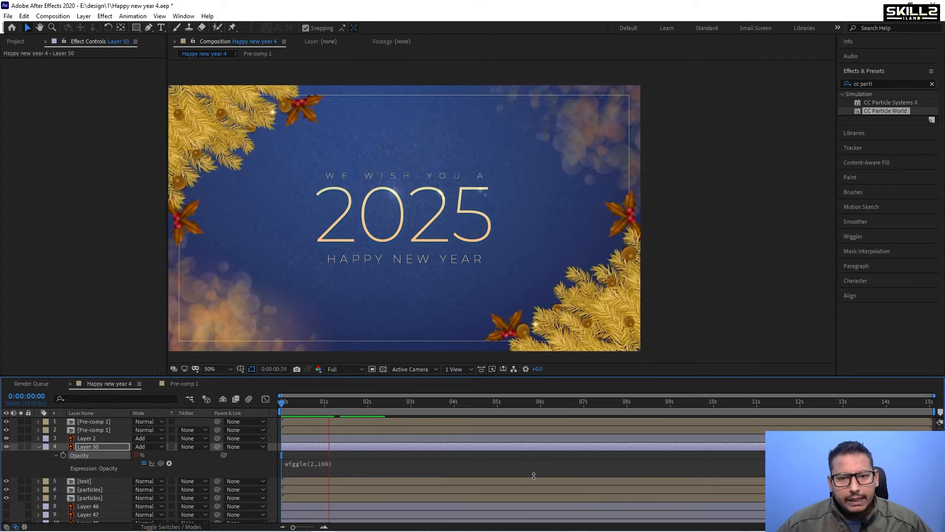
Set the preview resolution to Quarter and play the animation.
left_click(344, 368)
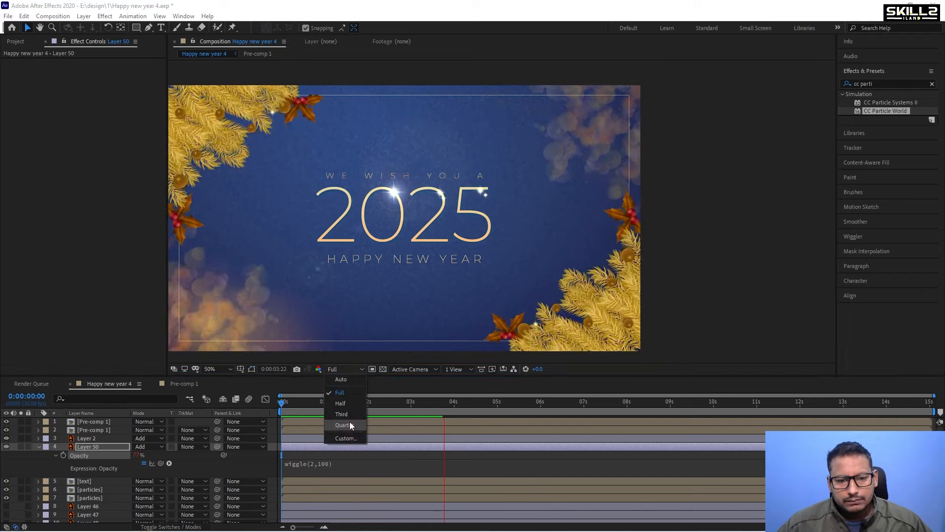
left_click(350, 424)
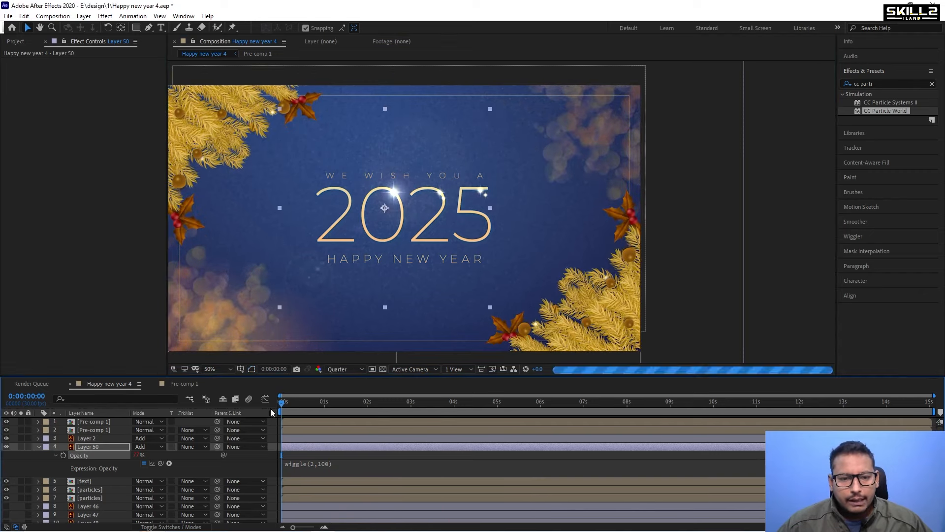
key("space")
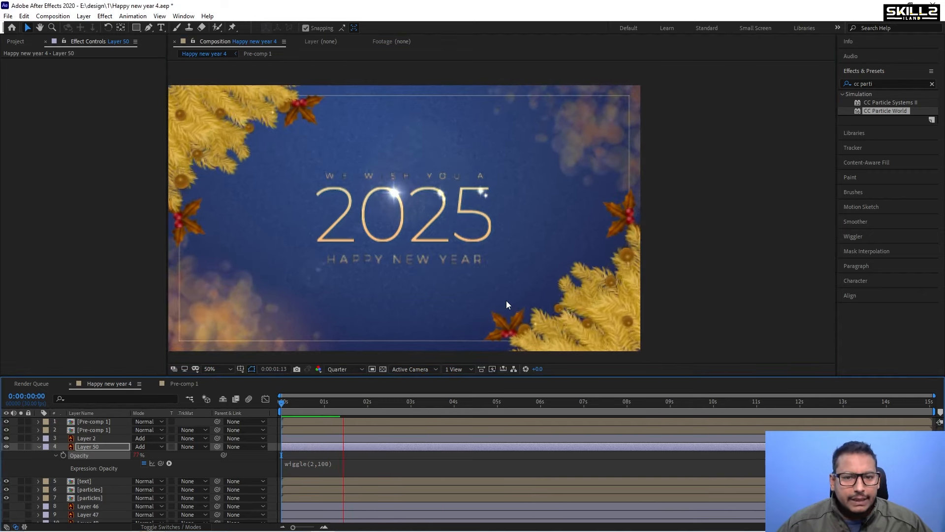
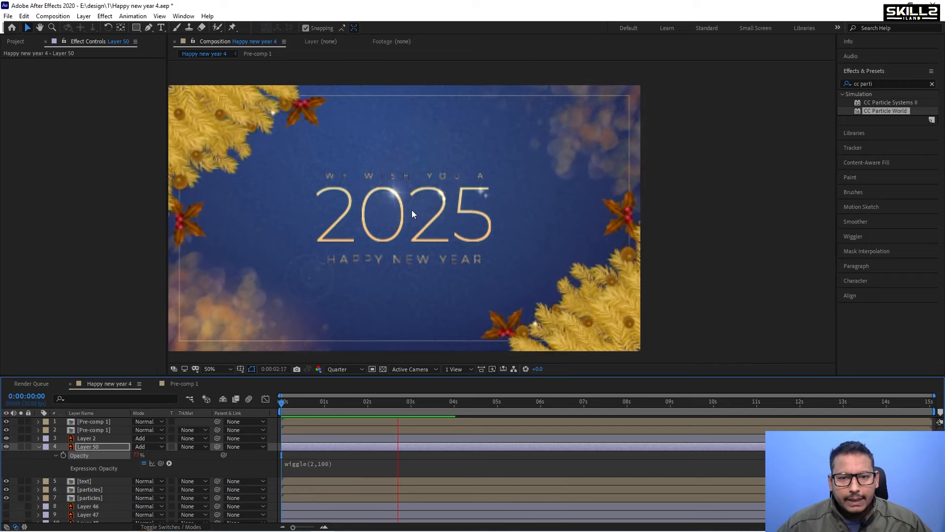
Stop playback, collapse all layers, and hide both Pre-comp 1 layers.
key("space")
key("ctrl+a")
left_click(38, 447)
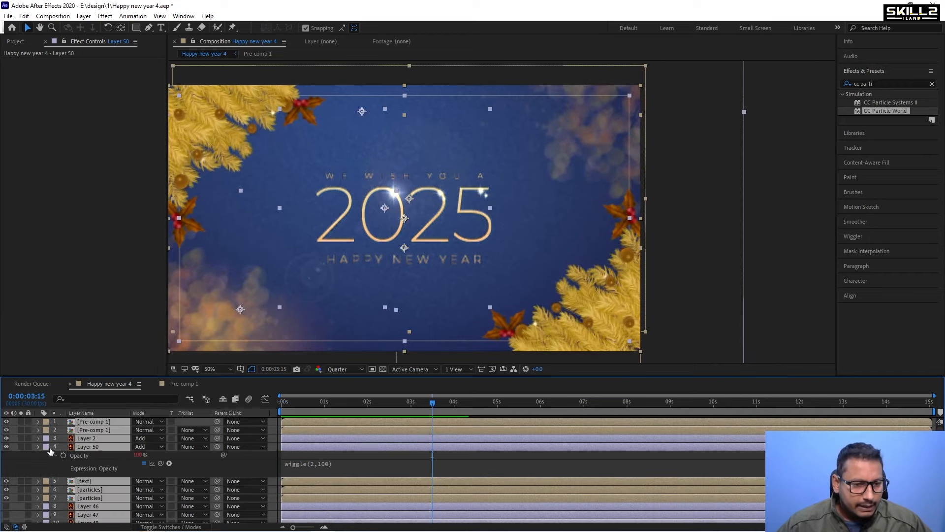
left_click(98, 425)
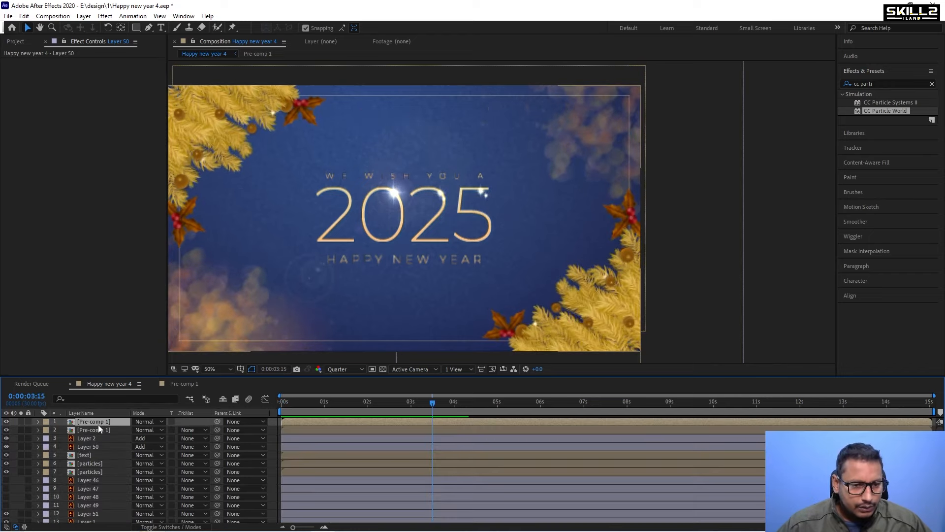
left_click(89, 427, "shift")
left_click_drag(9, 422, 6, 430)
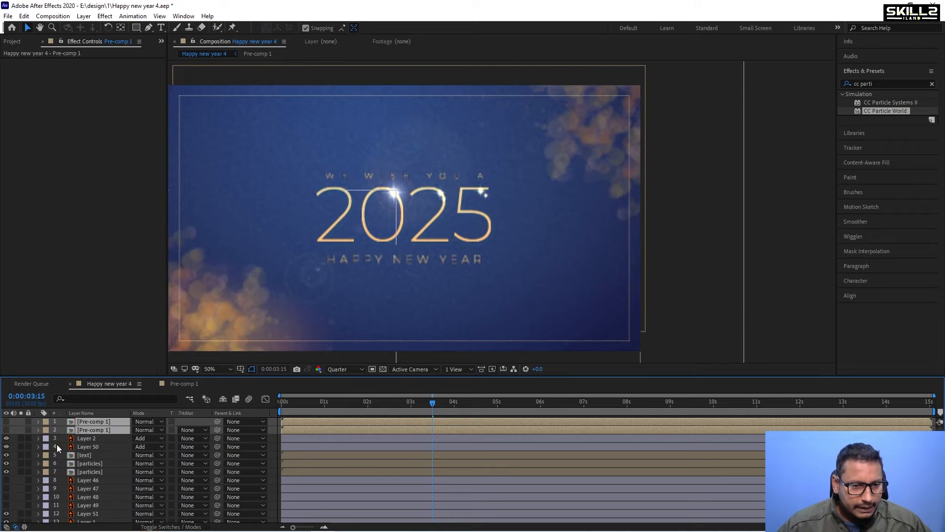
Select both particles layers, save the project, and play the composition from the start.
left_click(89, 463)
left_click(90, 472, "shift")
key("ctrl+s")
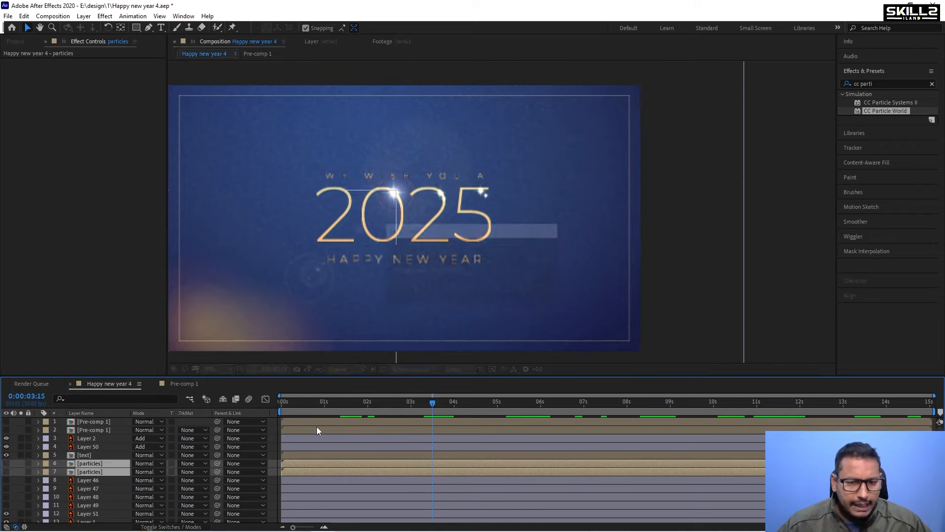
left_click_drag(298, 403, 232, 406)
key("space")
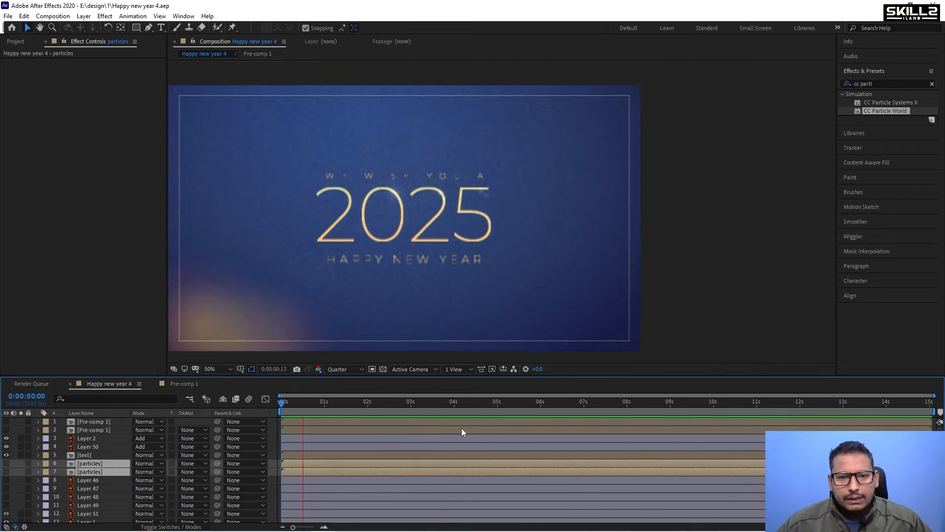
Set the preview resolution to Full and stop playback.
left_click(352, 368)
left_click(350, 388)
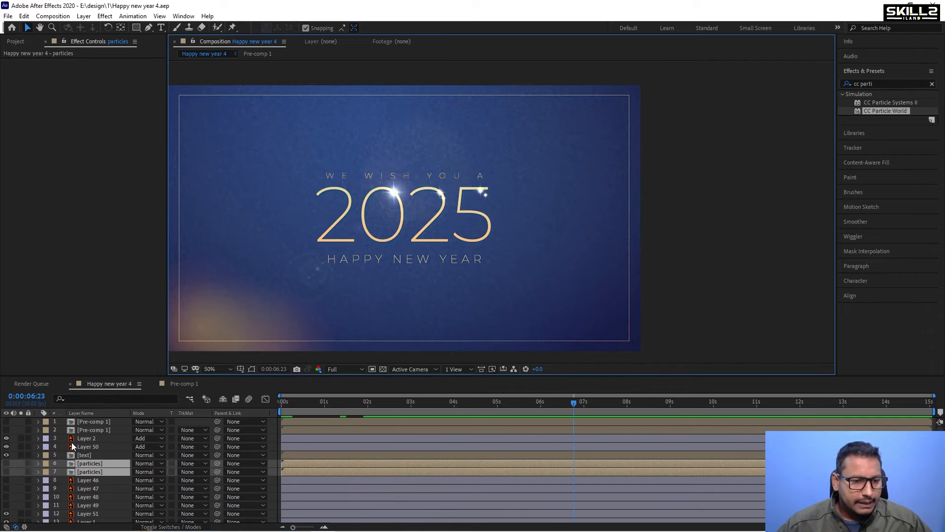
key("space")
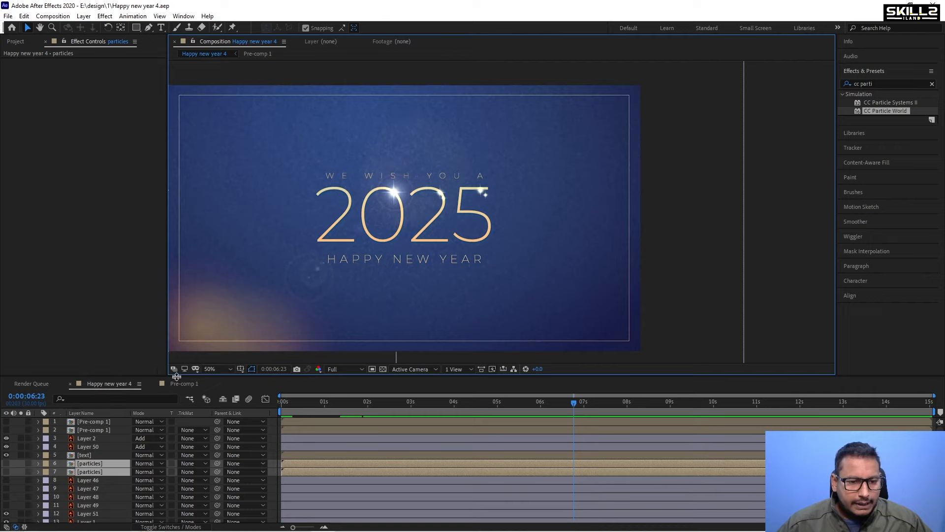
Open the text pre-comp from the main composition.
left_click(172, 385)
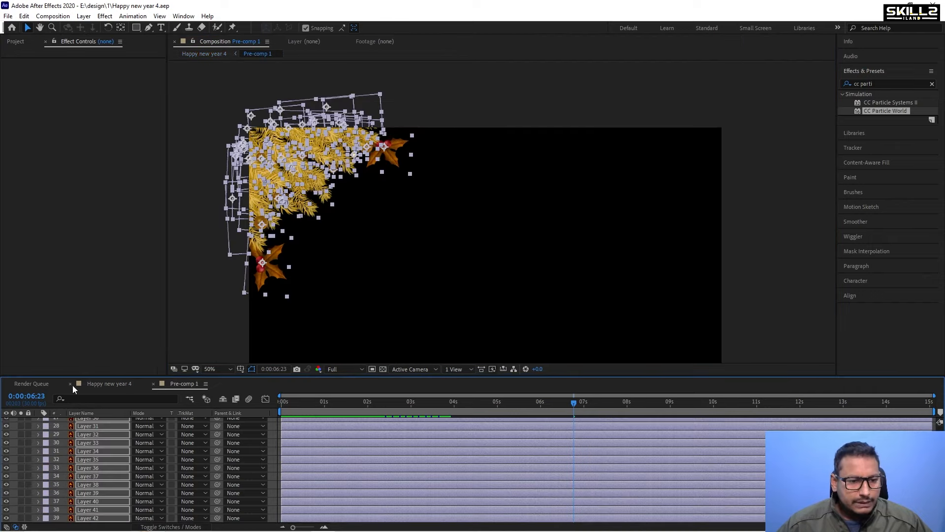
left_click(93, 386)
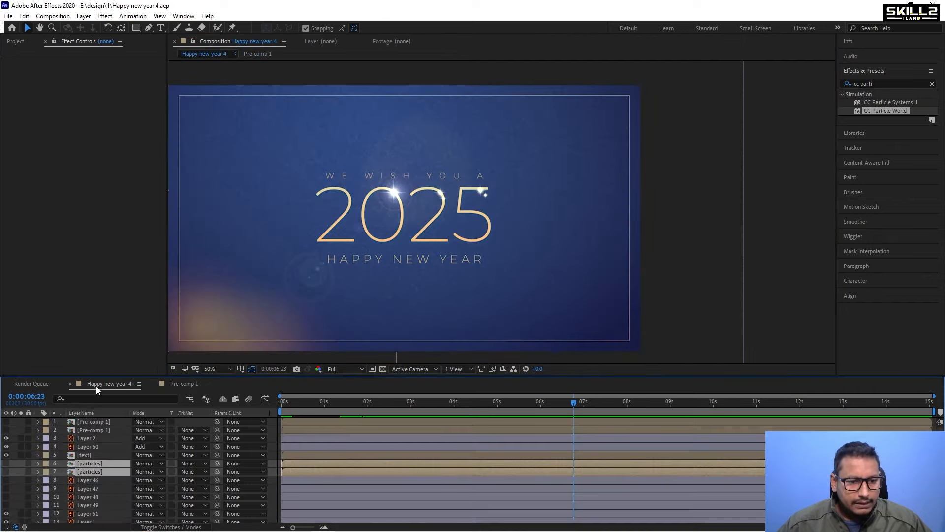
double_click(88, 454)
scroll(616, 202, "up", 2)
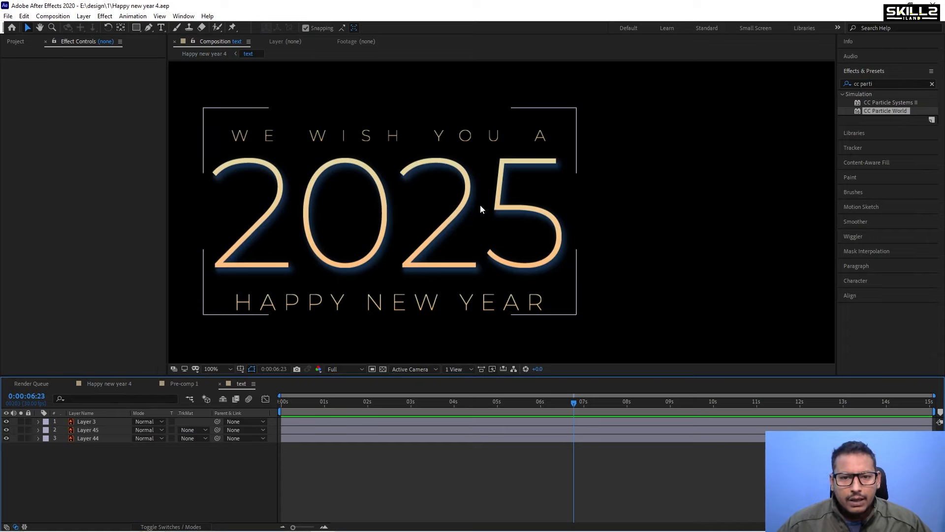
scroll(478, 205, "down", 2)
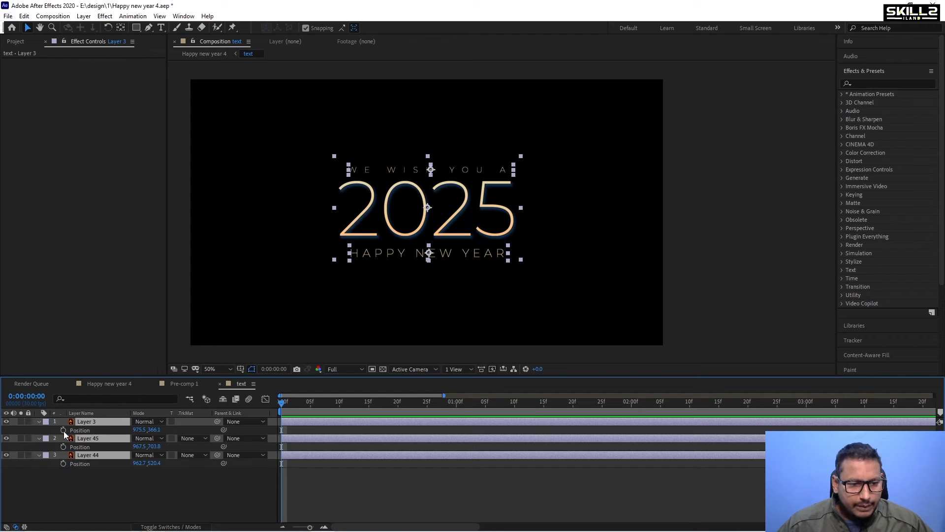
Set Position keyframes on all three text layers at 0 and 25 frames.
left_click_drag(64, 431, 63, 459)
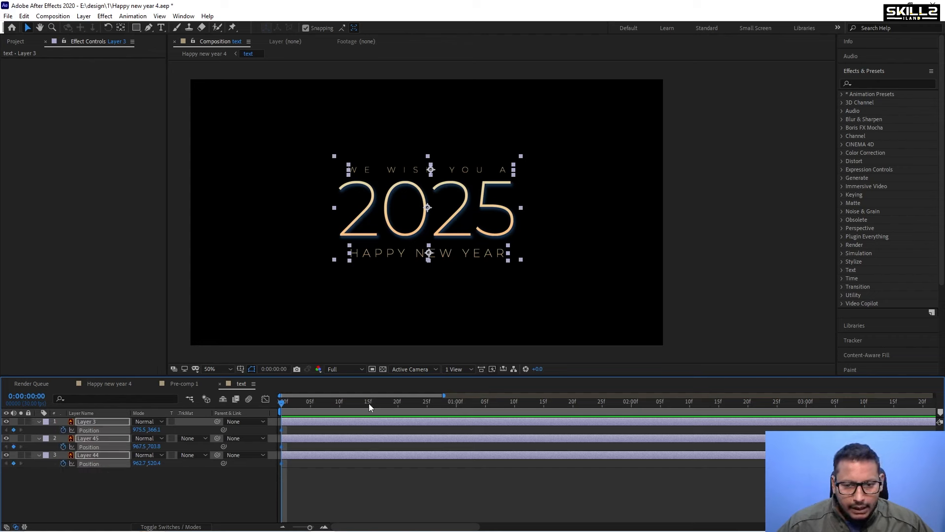
left_click_drag(370, 407, 421, 410)
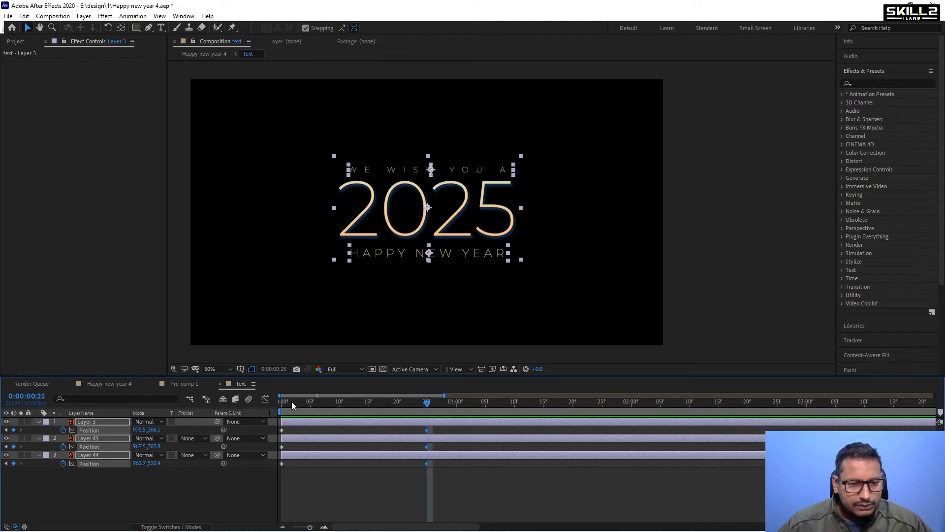
left_click_drag(292, 404, 222, 415)
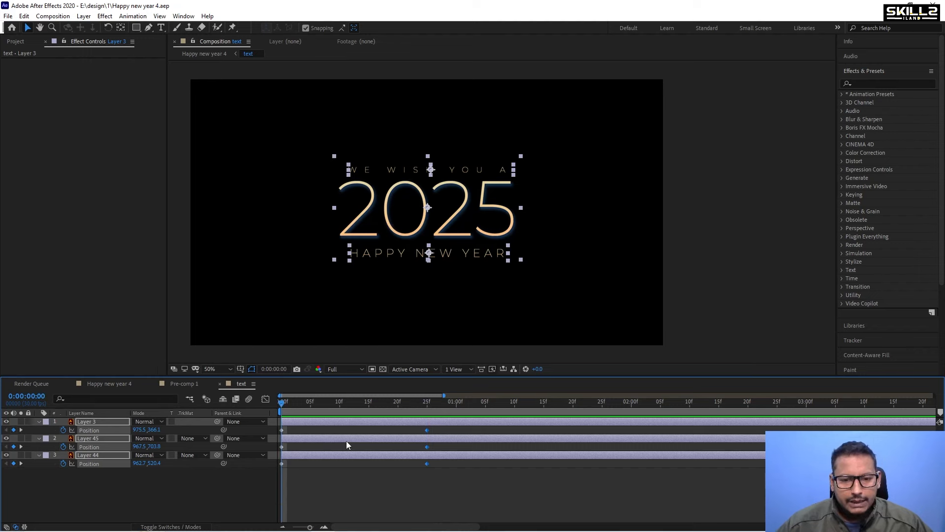
Move the three text layers down below the frame at the first keyframe.
key("shift+Down")
key("shift+Down")
key("shift+Down")
key("shift+Down")
key("shift+Down")
key("shift+Down")
key("shift+Down")
key("shift+Down")
key("shift+Down")
key("shift+Down")
key("shift+Down")
key("shift+Down")
key("shift+Down")
key("shift+Down")
key("shift+Down")
key("shift+Down")
key("shift+Down")
key("shift+Down")
key("shift+Down")
key("shift+Down")
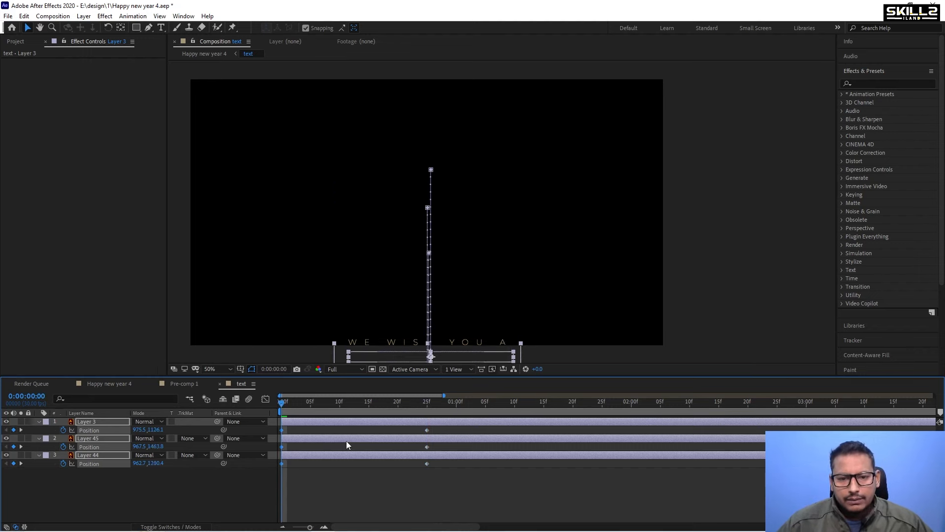
key("shift+Down")
key("shift+Down")
key("shift+Down")
key("shift+Down")
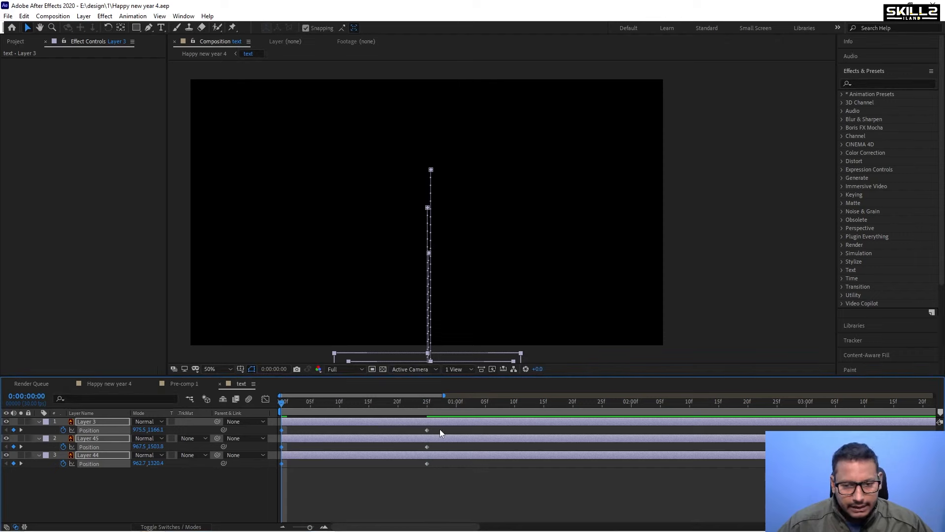
Apply Easy Ease to all Position keyframes of the text layers.
left_click_drag(441, 432, 204, 489)
key("F9")
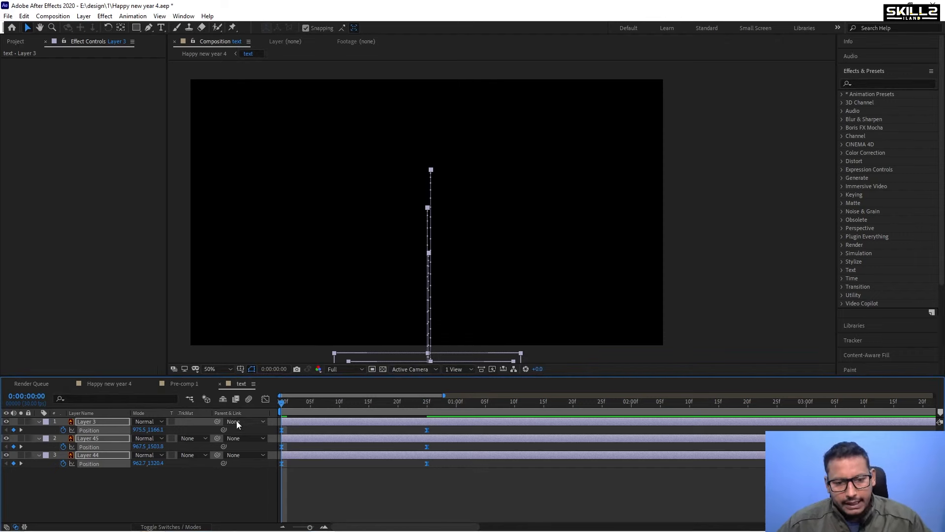
left_click(266, 399)
left_click(266, 399)
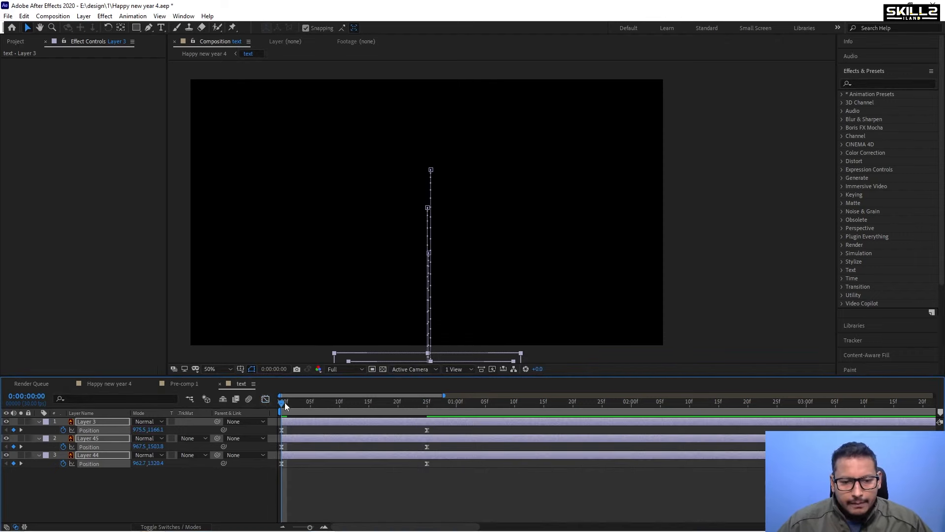
Preview the text rising animation from the start.
key("space")
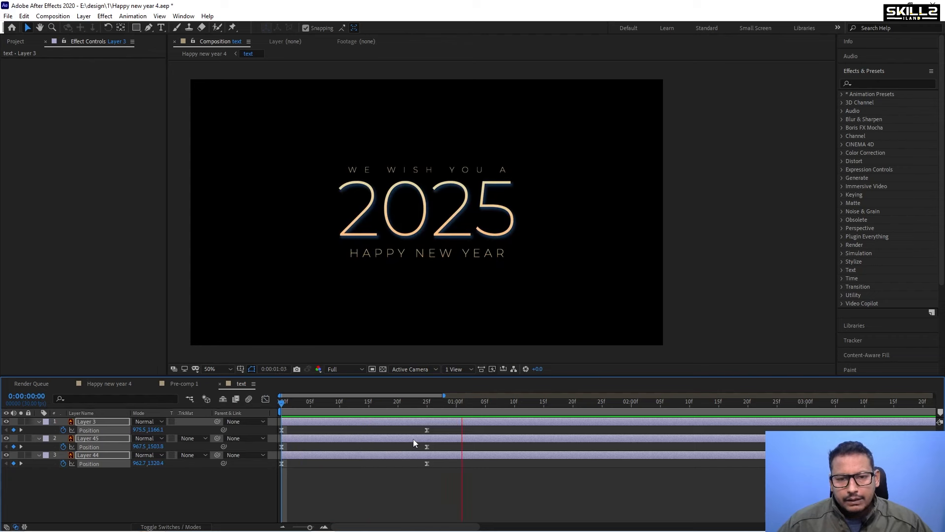
key("space")
left_click_drag(305, 405, 273, 414)
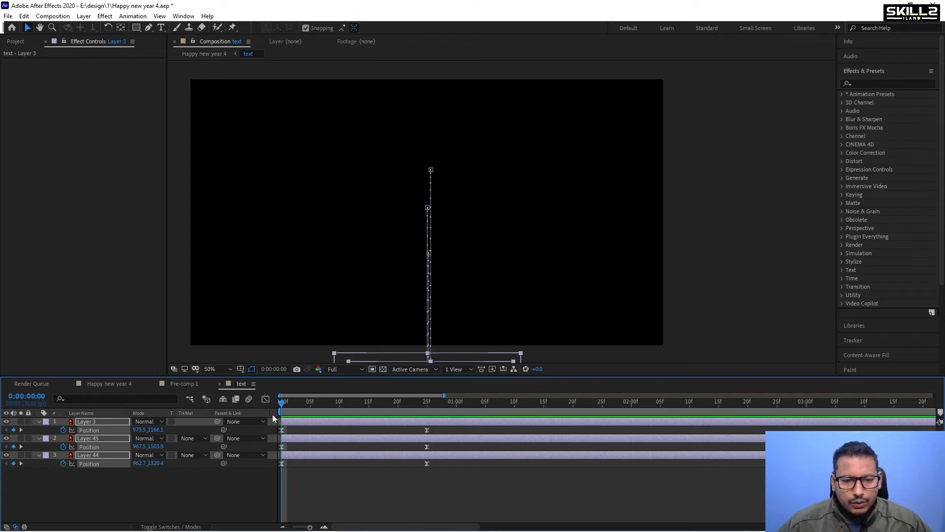
key("space")
key("space")
Extend the ease influence of the Position speed curve in the Graph Editor and preview the animation.
left_click(266, 399)
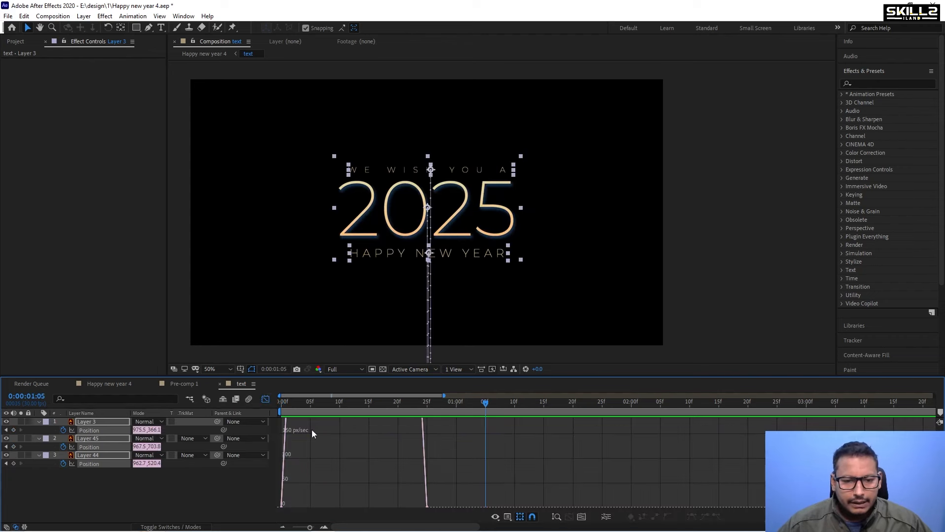
left_click_drag(445, 466, 274, 499)
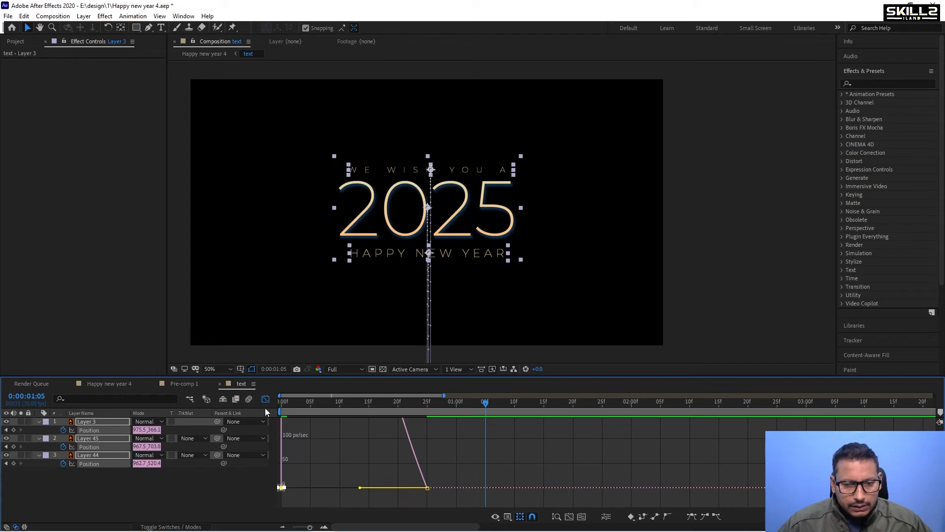
left_click(266, 399)
key("Home")
key("space")
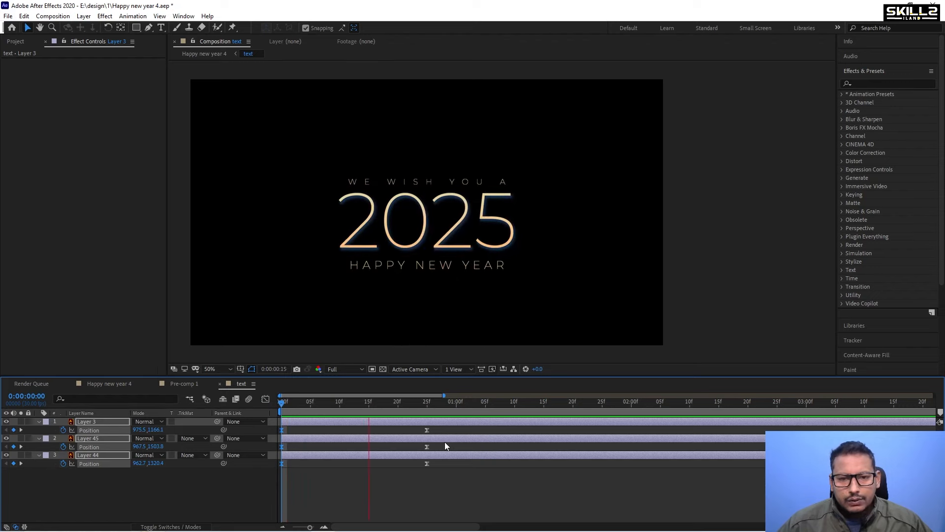
key("space")
key("space")
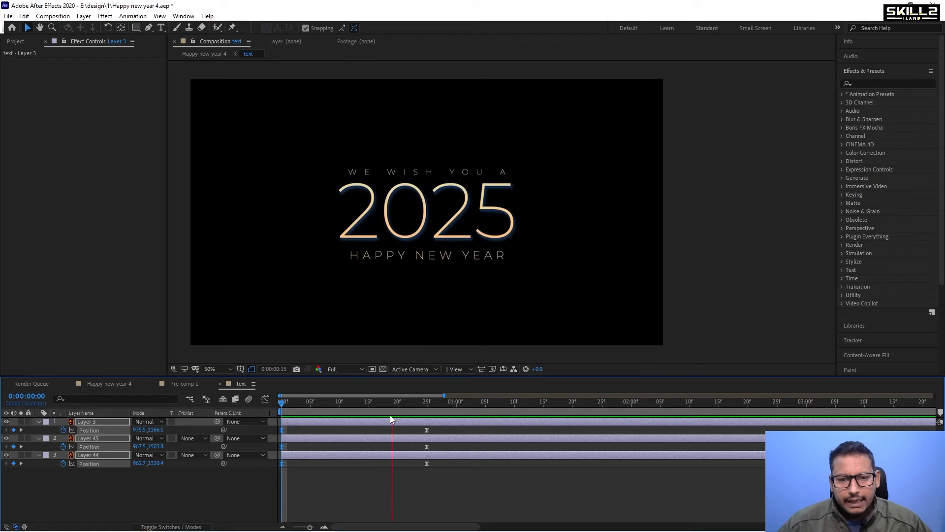
Shift Layer 44's Position keyframes to start about 5 frames later.
left_click_drag(446, 428, 409, 471)
left_click(451, 443)
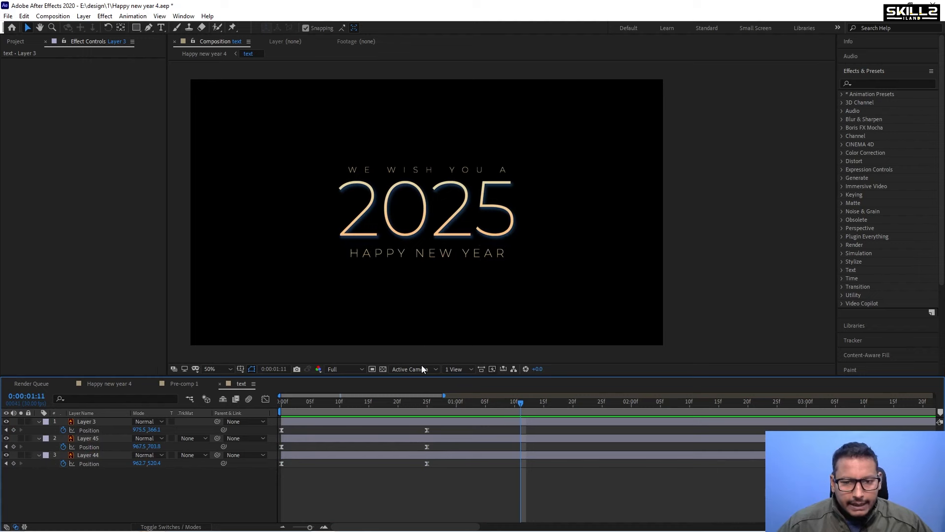
left_click(453, 170)
left_click(410, 208)
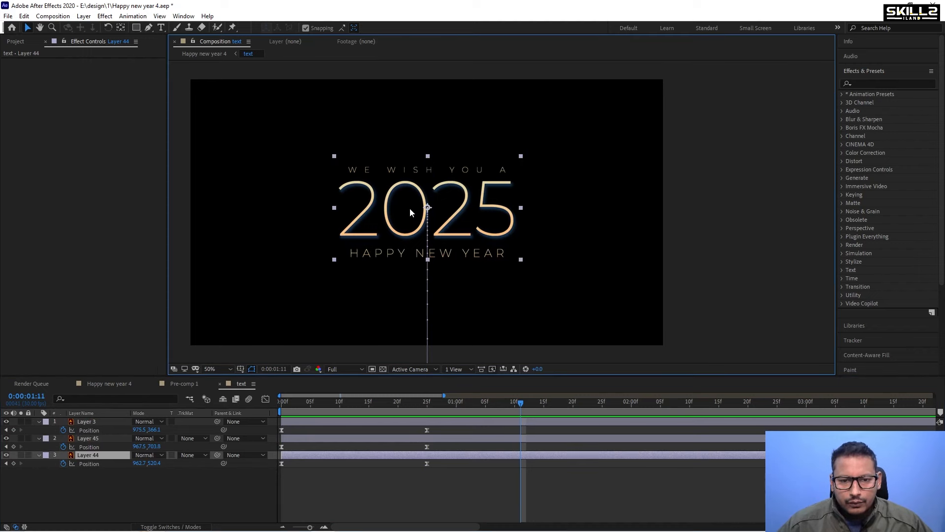
left_click_drag(456, 463, 309, 467)
Shift Layer 45's Position keyframes to start at about 10 frames to stagger the lines.
left_click_drag(311, 403, 339, 402)
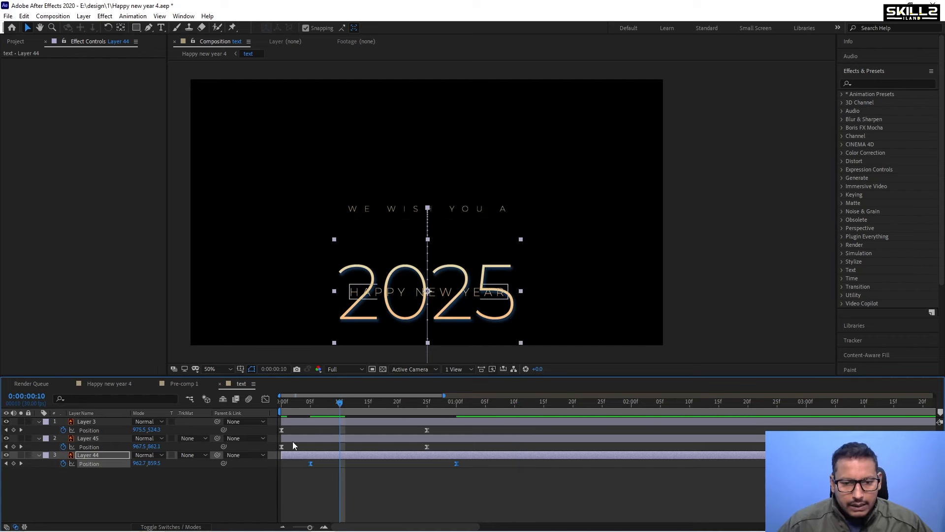
left_click(310, 441)
left_click_drag(435, 448, 340, 448)
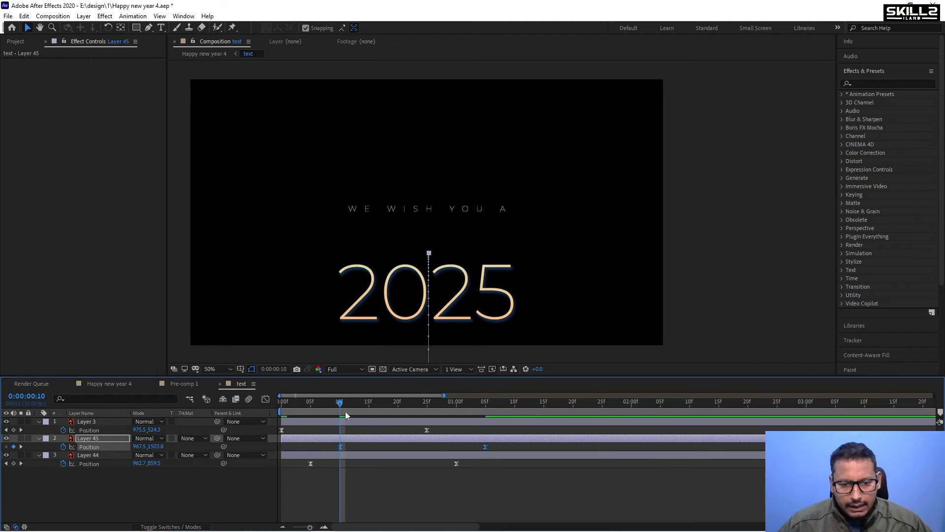
Preview the staggered text animation from the start.
key("Home")
key("space")
key("space")
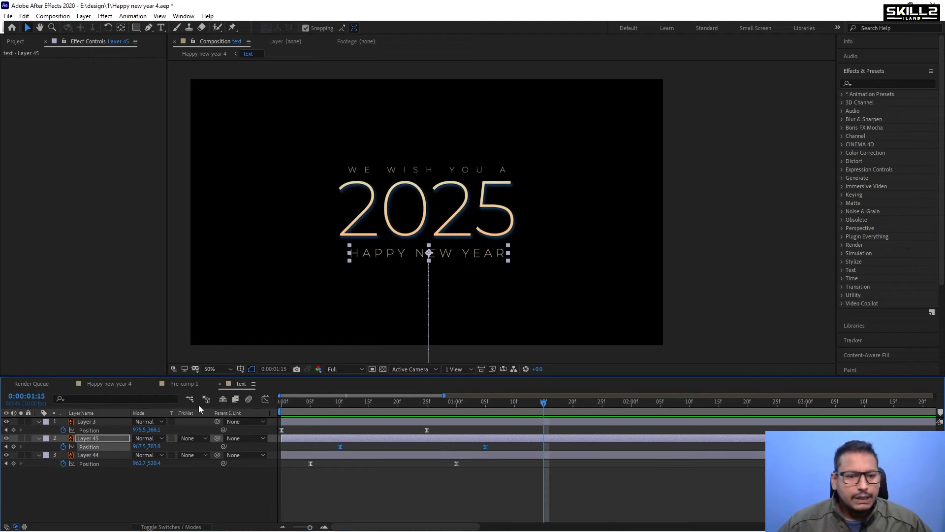
Return to the main composition, preview it, and turn a particles layer's visibility back on.
left_click(92, 388)
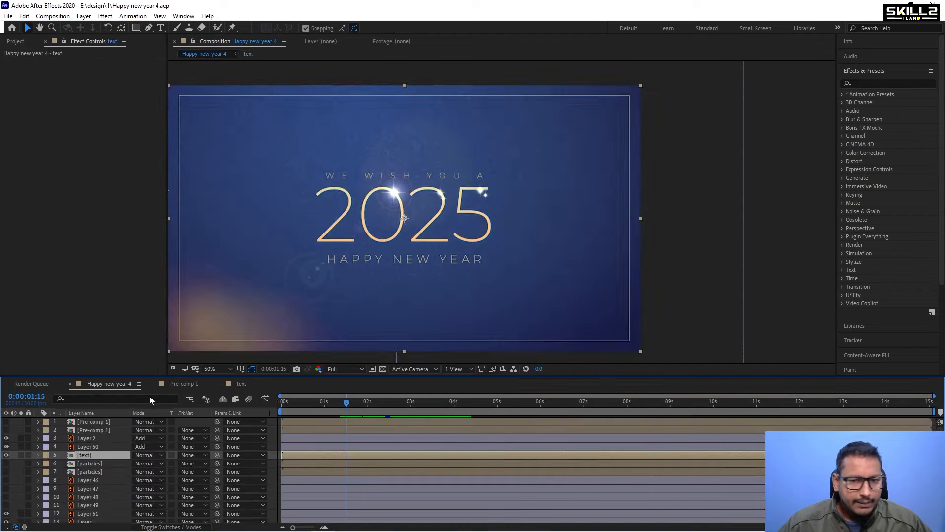
key("Home")
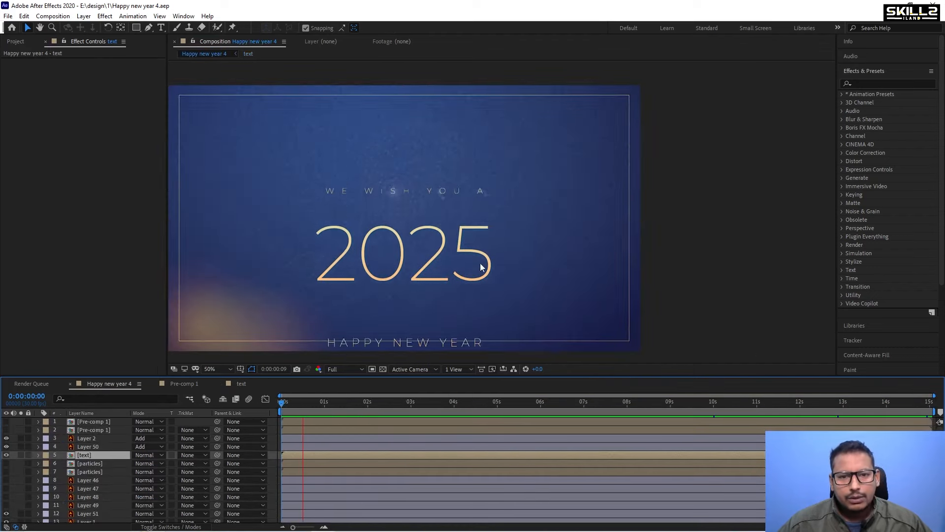
scroll(439, 171, "down", 2)
scroll(433, 185, "up", 2)
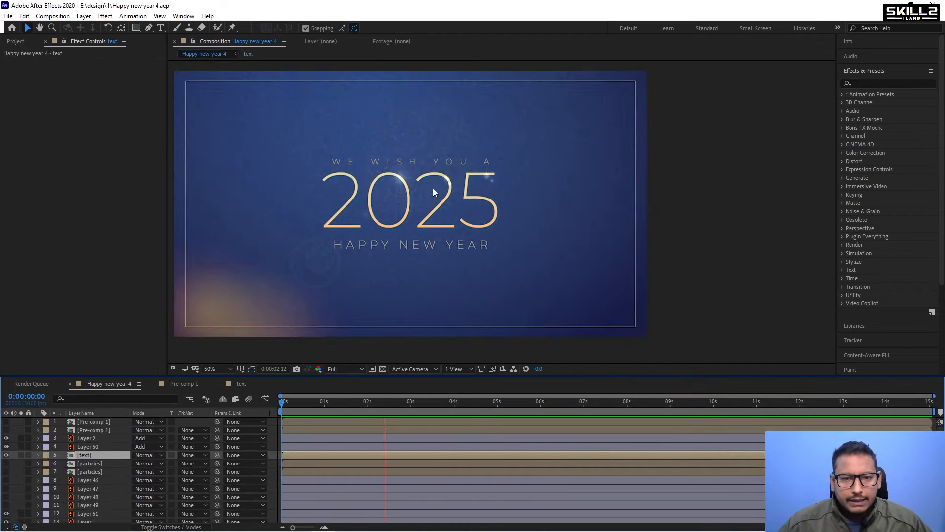
left_click(387, 403)
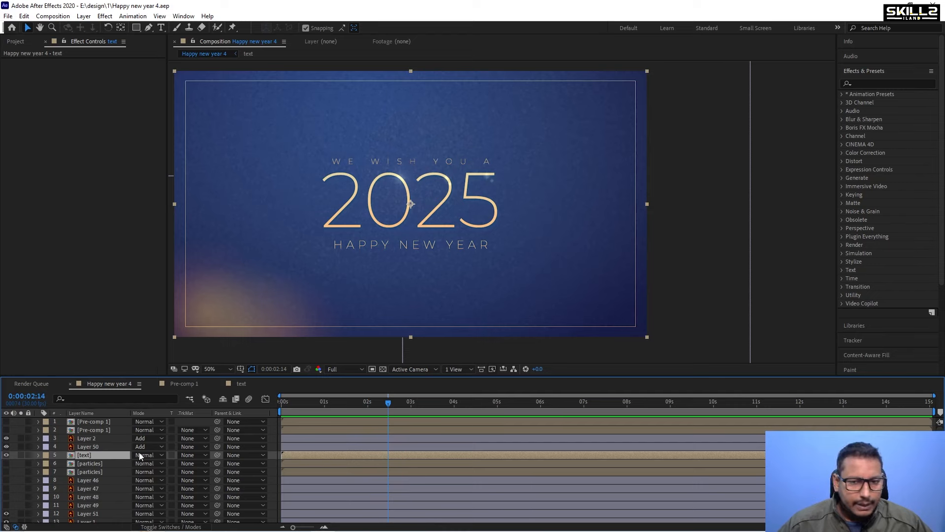
scroll(399, 171, "down", 2)
scroll(401, 187, "up", 2)
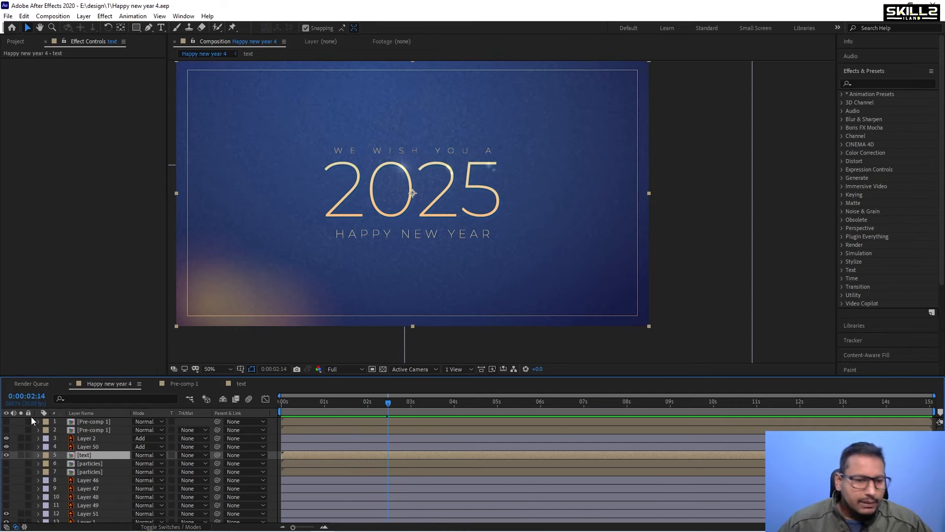
left_click(7, 472)
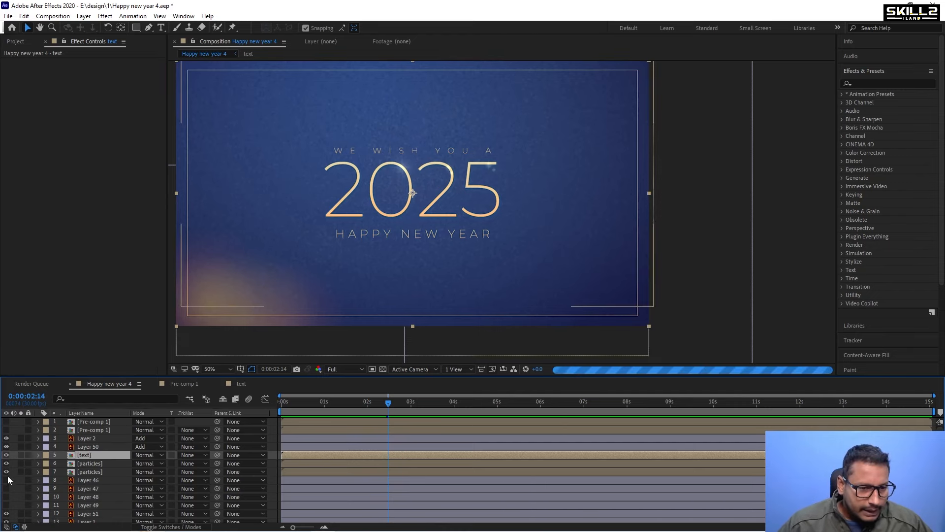
Turn the gold branches layer's visibility back on in the main composition.
left_click(6, 438)
left_click(6, 431)
left_click(7, 423)
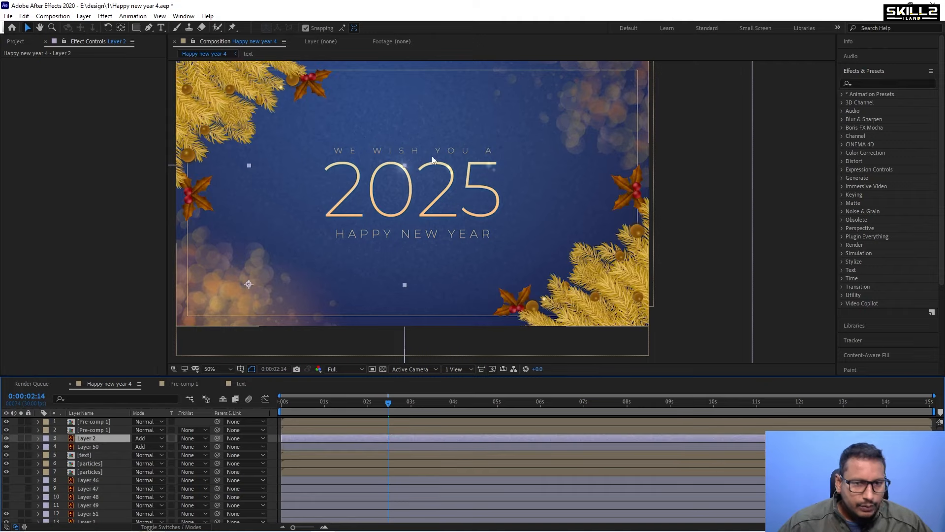
scroll(353, 176, "down", 2)
scroll(355, 205, "up", 2)
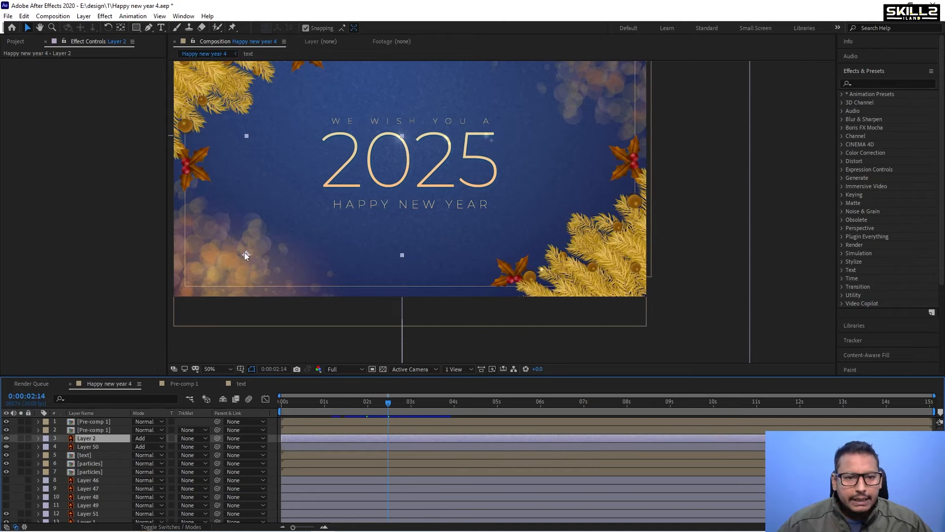
scroll(246, 252, "down", 2)
scroll(298, 255, "up", 2)
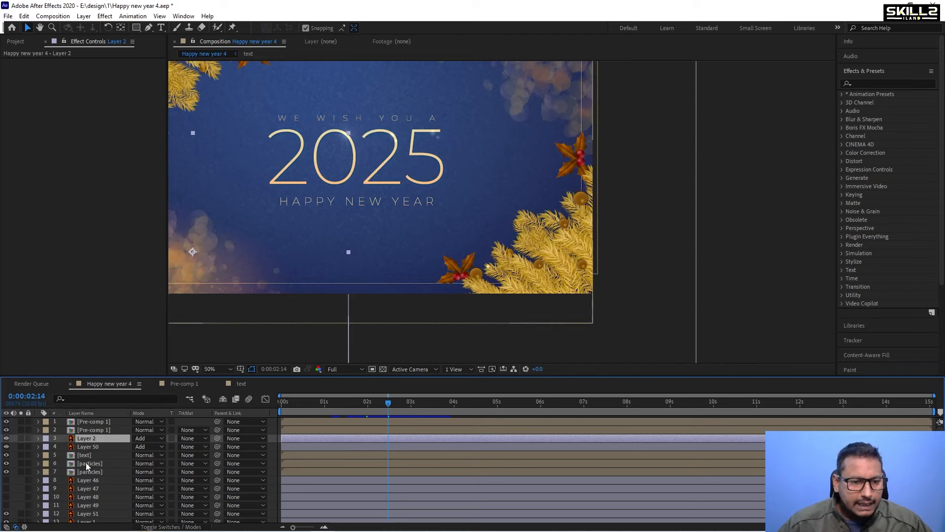
Duplicate the gold branches layer.
left_click(6, 438)
left_click(6, 439)
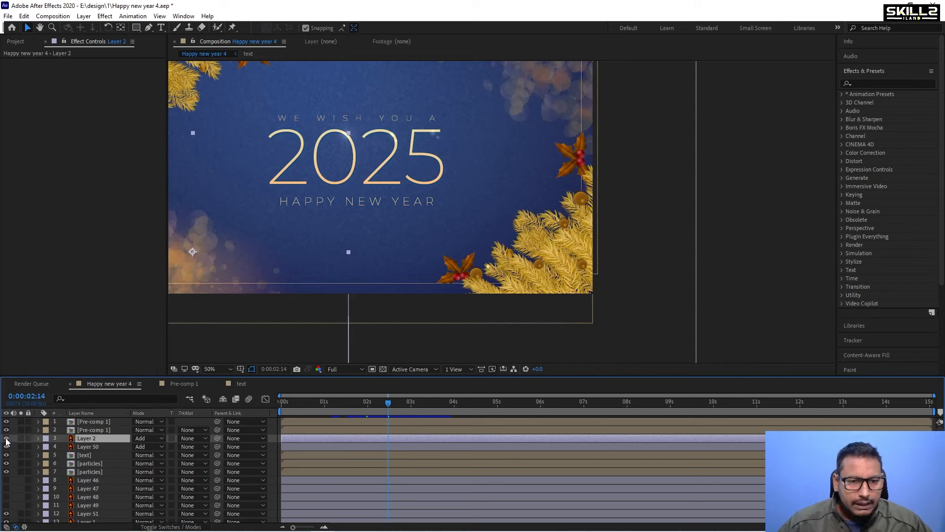
key("ctrl+d")
right_click(94, 439)
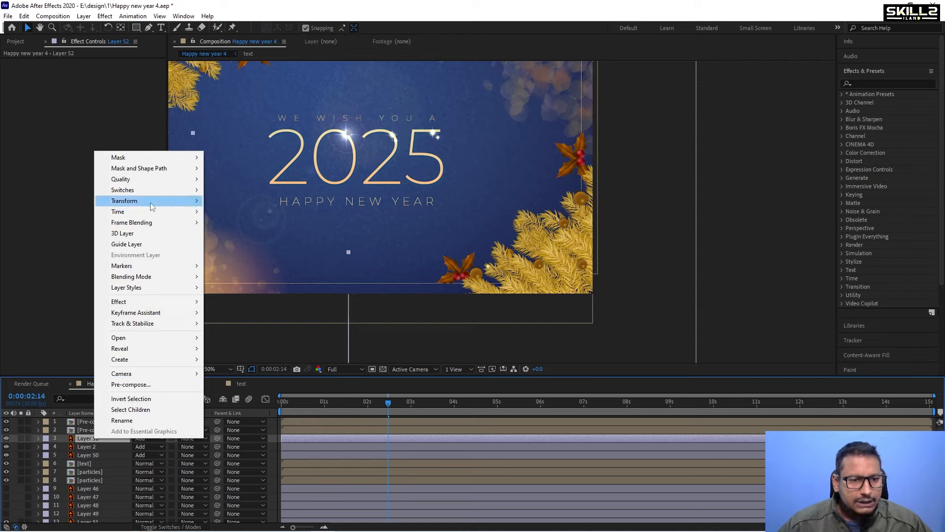
mouse_move(151, 206)
left_click(273, 285)
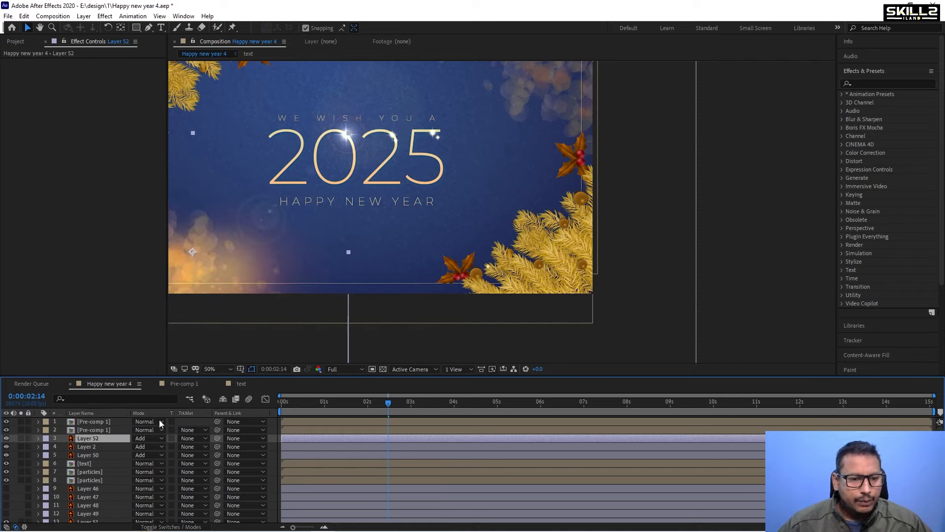
Flip the duplicated branches layer vertically using the Transform options.
right_click(93, 438)
mouse_move(144, 203)
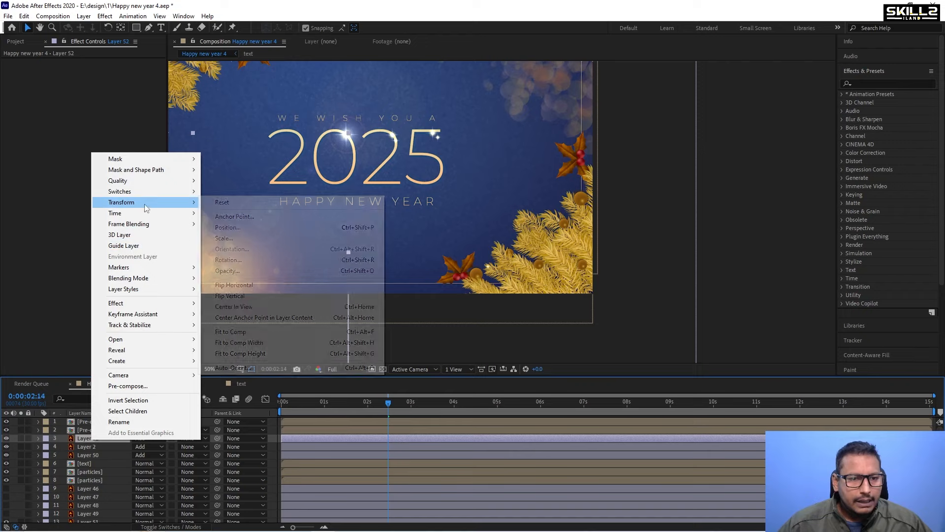
left_click(249, 297)
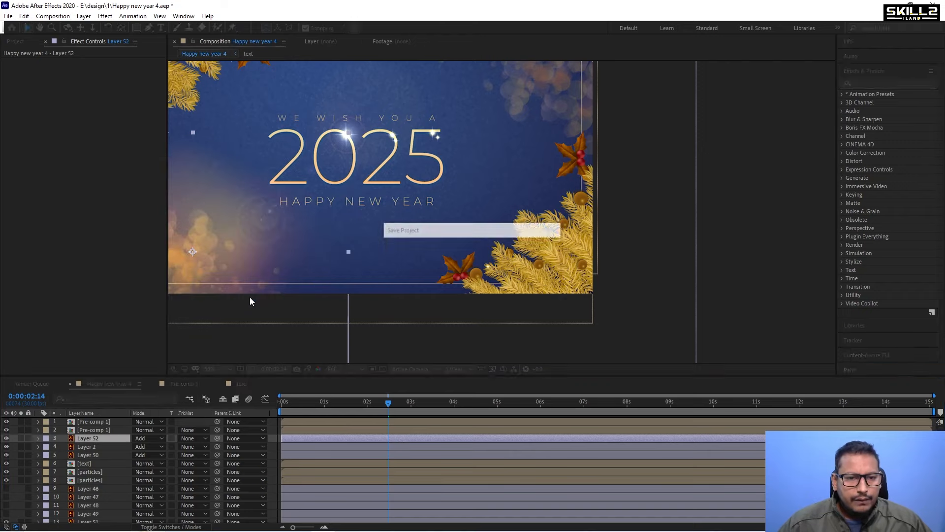
Nudge the flipped branches copy to the right in nine large steps.
key("shift+Right")
key("shift+Right")
key("shift+Right")
key("shift+Right")
key("shift+Right")
key("shift+Right")
key("shift+Right")
key("shift+Right")
key("shift+Right")
key("shift+Right")
key("shift+Right")
key("shift+Right")
key("shift+Right")
key("shift+Right")
key("shift+Right")
key("shift+Right")
key("shift+Right")
key("shift+Right")
key("shift+Right")
key("shift+Right")
key("shift+Right")
key("shift+Right")
key("shift+Right")
key("shift+Right")
key("shift+Right")
key("shift+Right")
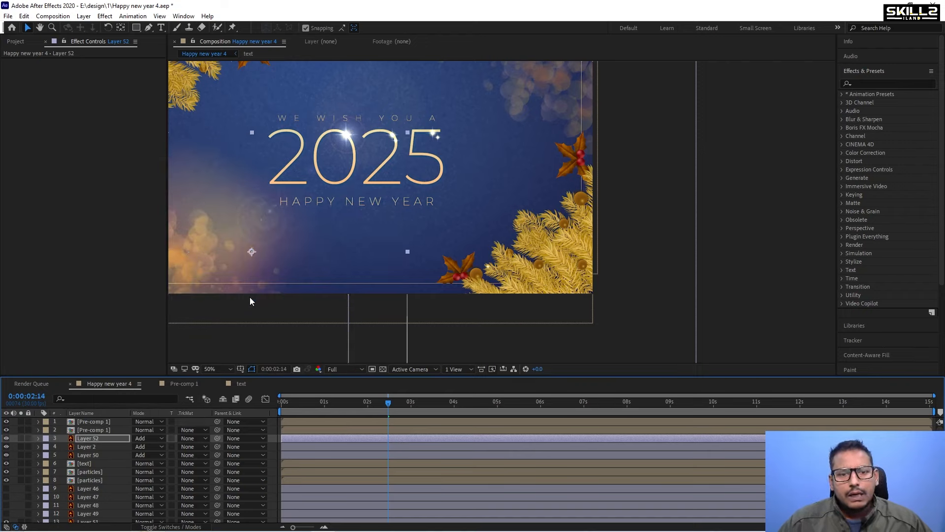
key("shift+Right")
key("shift+Right")
key("shift+Right")
key("shift+Right")
key("shift+Right")
key("shift+Right")
key("shift+Right")
key("shift+Right")
key("shift+Right")
key("shift+Right")
key("shift+Right")
key("shift+Right")
key("shift+Right")
key("shift+Right")
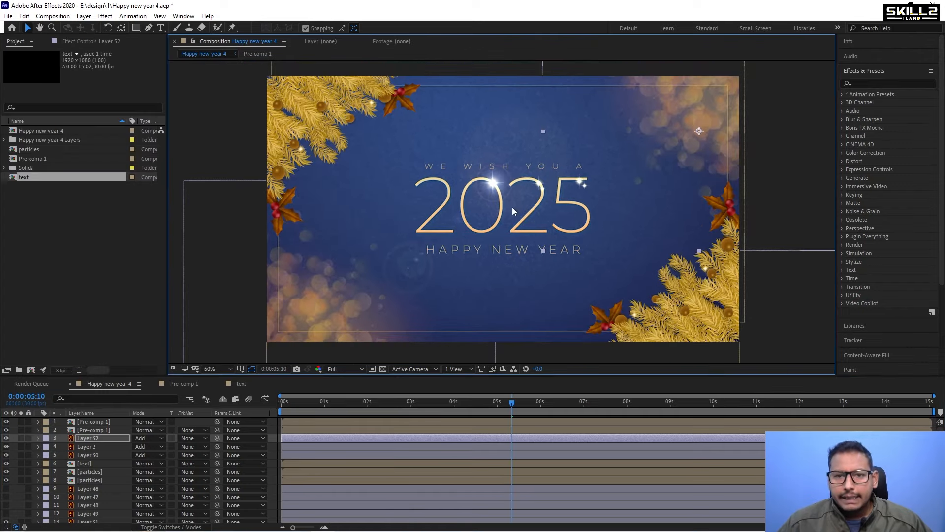
Return to the start of the composition and select the upper layers one after another.
scroll(439, 216, "down", 2)
scroll(474, 226, "up", 2)
key("Home")
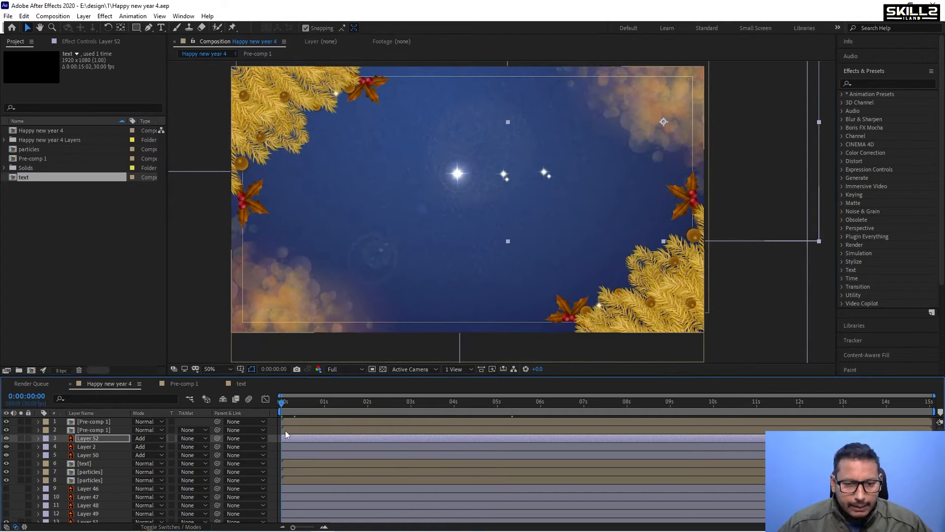
left_click(289, 430)
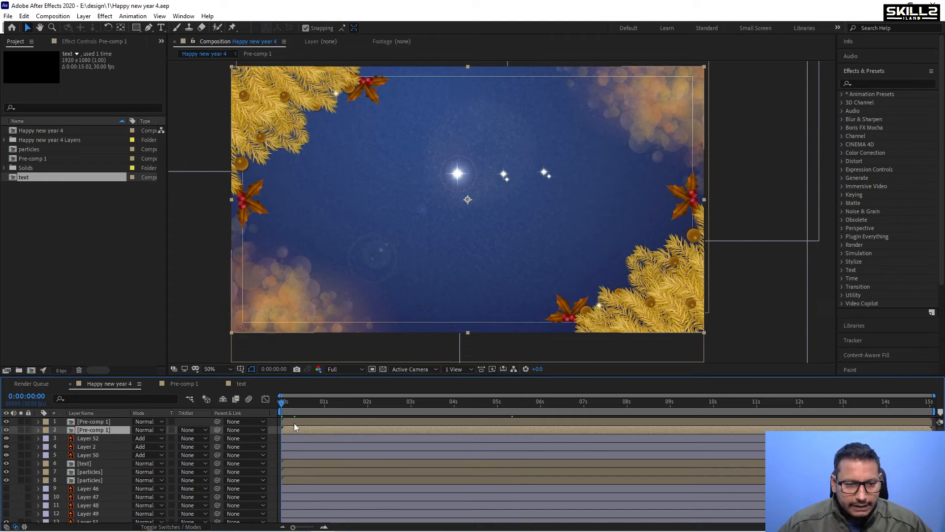
left_click(297, 422)
left_click(288, 427, "ctrl")
left_click(290, 436, "ctrl")
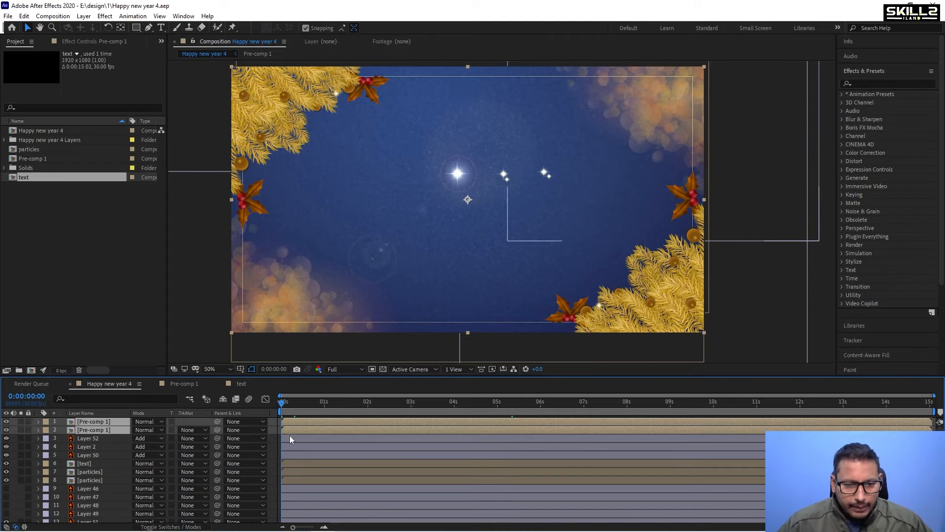
left_click(292, 446, "ctrl")
left_click(292, 455, "ctrl")
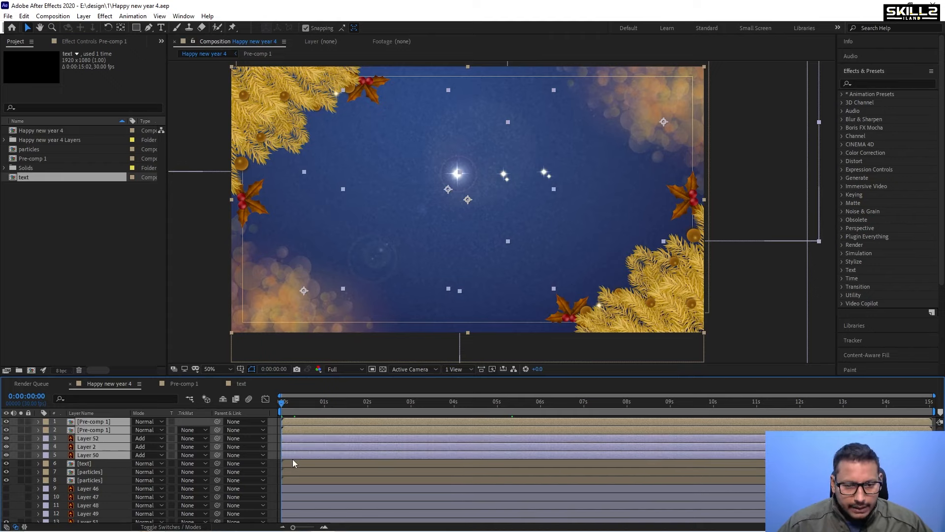
left_click(293, 463, "ctrl")
left_click(294, 471, "ctrl")
left_click(296, 480, "ctrl")
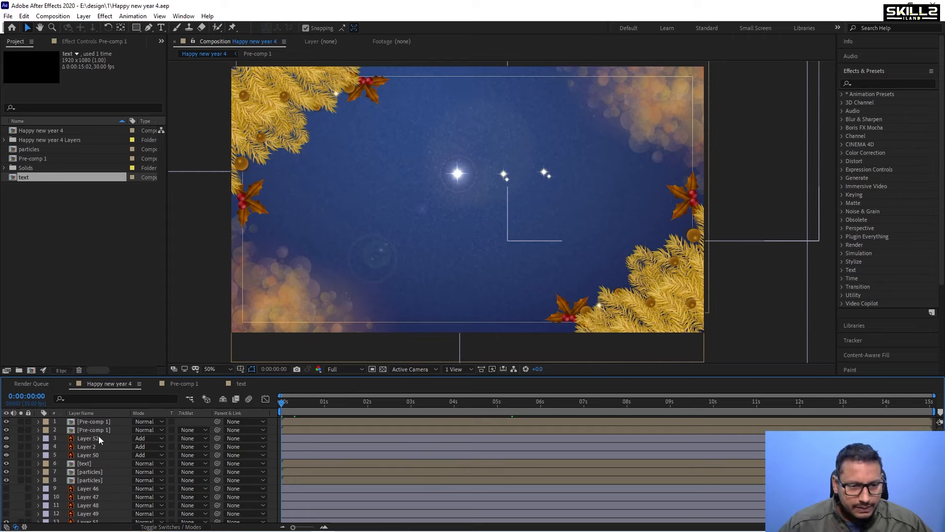
Move Layer 50 to the top of the layer stack.
left_click(98, 436)
left_click(90, 446)
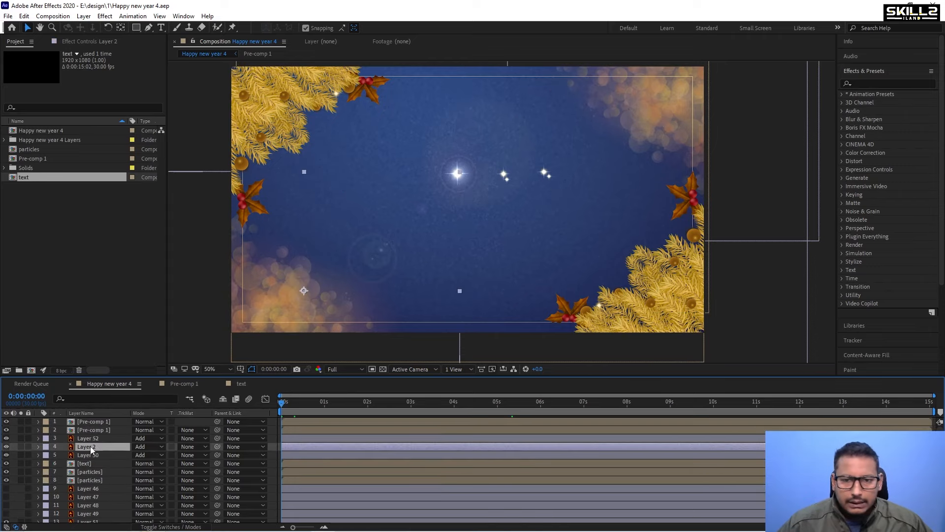
left_click(90, 455)
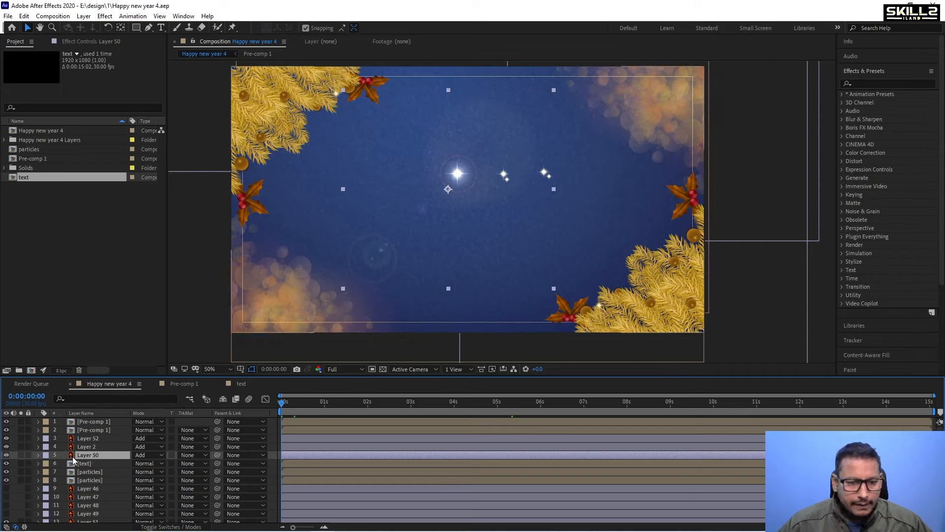
left_click_drag(90, 455, 95, 418)
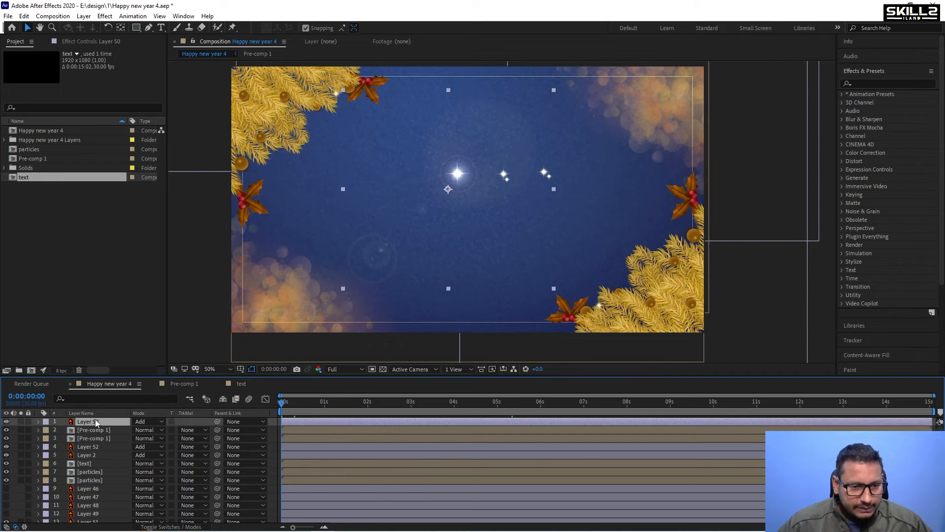
Add Position keyframes at frame 0 and at about 26 frames for layers 2 to 8, then save the project.
left_click(96, 480, "shift")
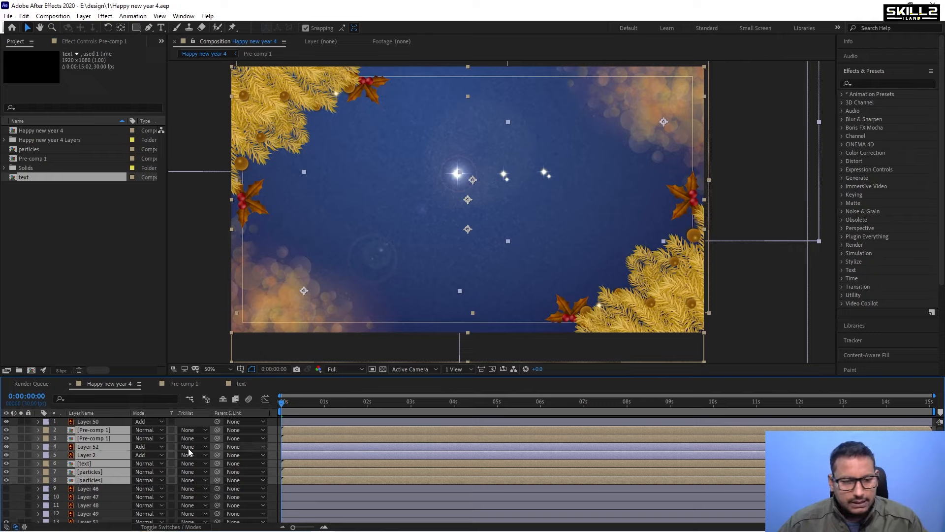
key("p")
left_click(63, 438)
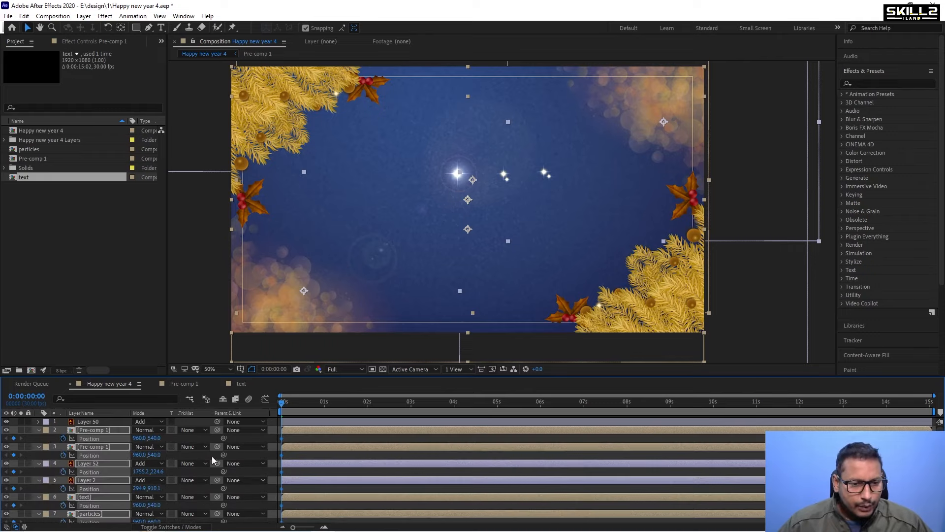
left_click(313, 407)
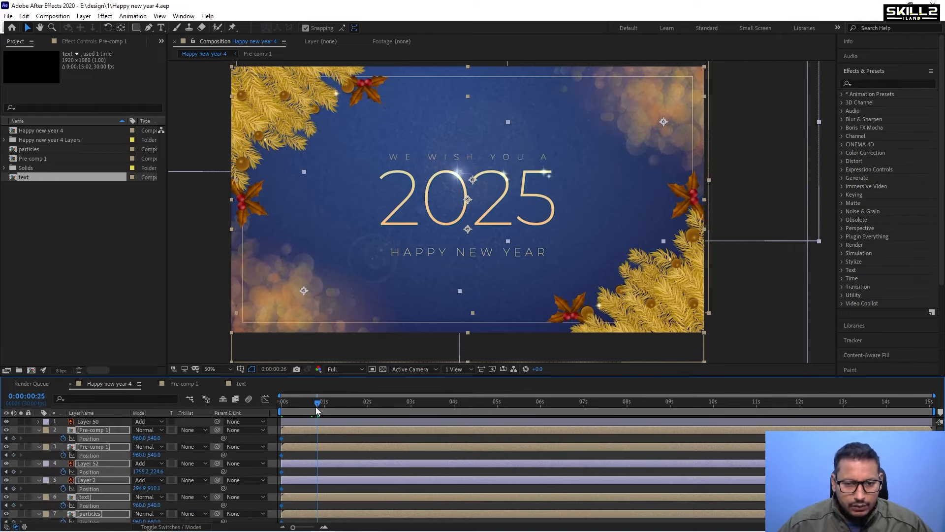
left_click_drag(314, 407, 319, 410)
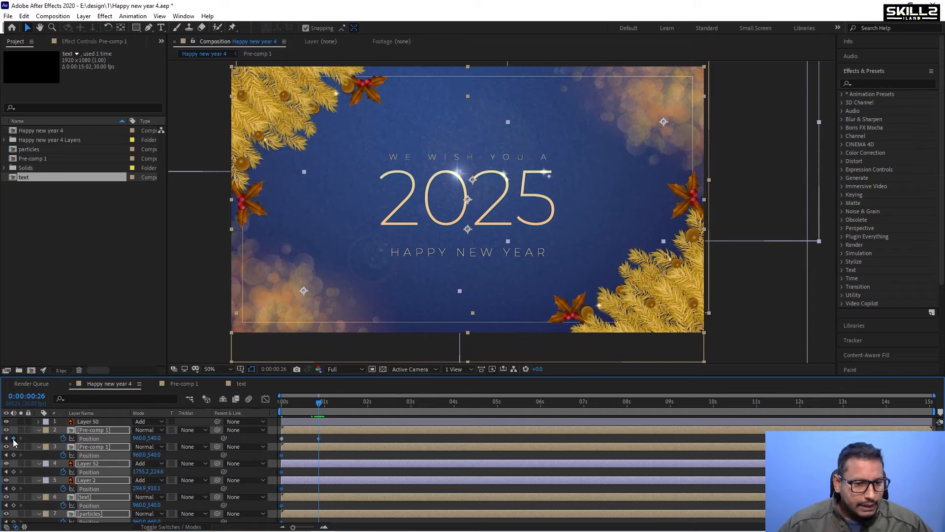
left_click(6, 438)
key("ctrl+s")
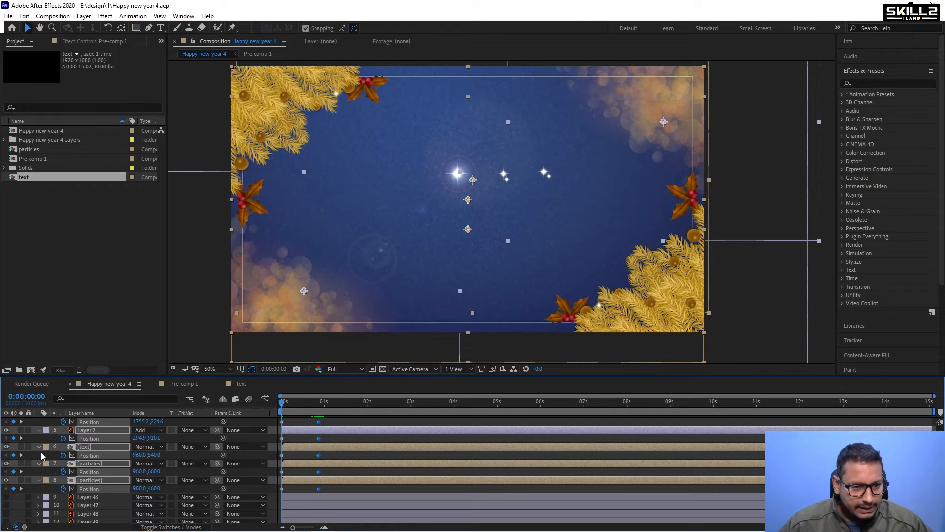
Remove the Position keyframes from the text layer.
left_click(84, 447)
left_click(64, 455)
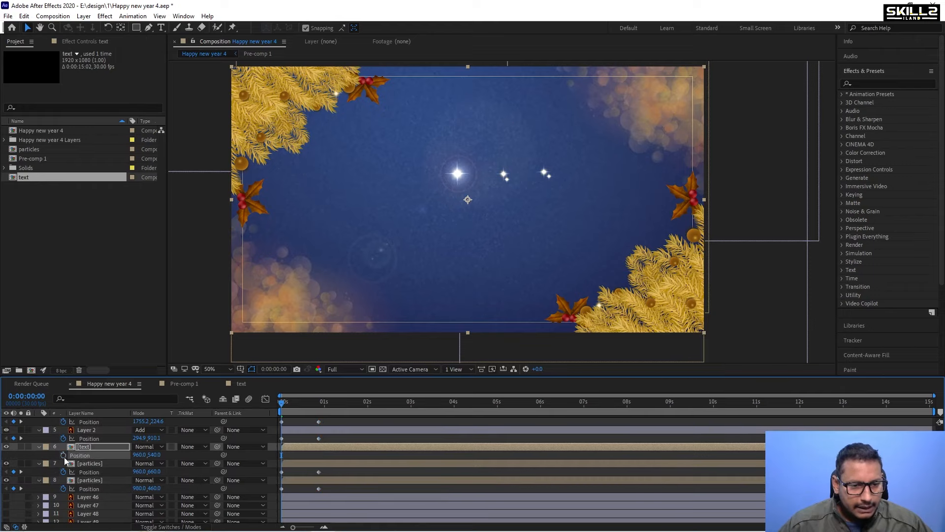
Move the lower particles layer's starting position up above the frame, to about 960, -180.
left_click(305, 464)
left_click(296, 480, "shift")
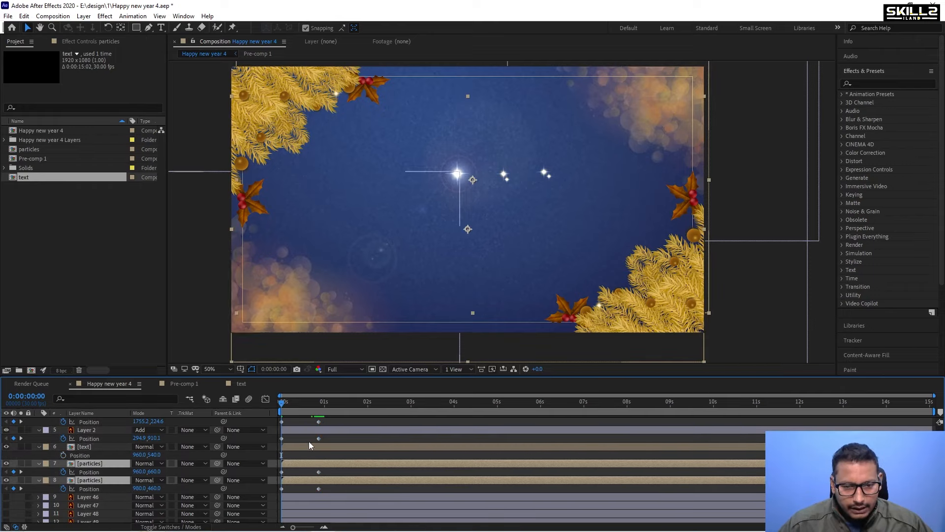
scroll(308, 441, "down", 2)
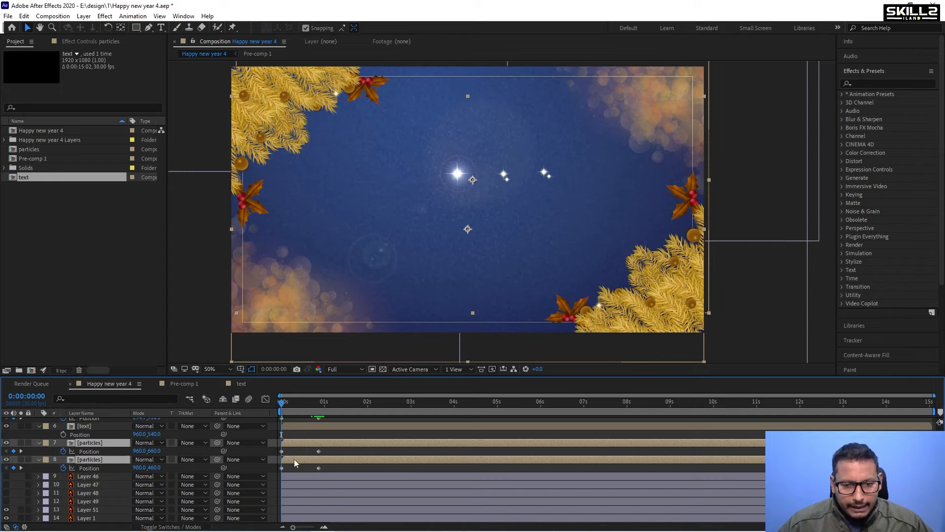
left_click(299, 462)
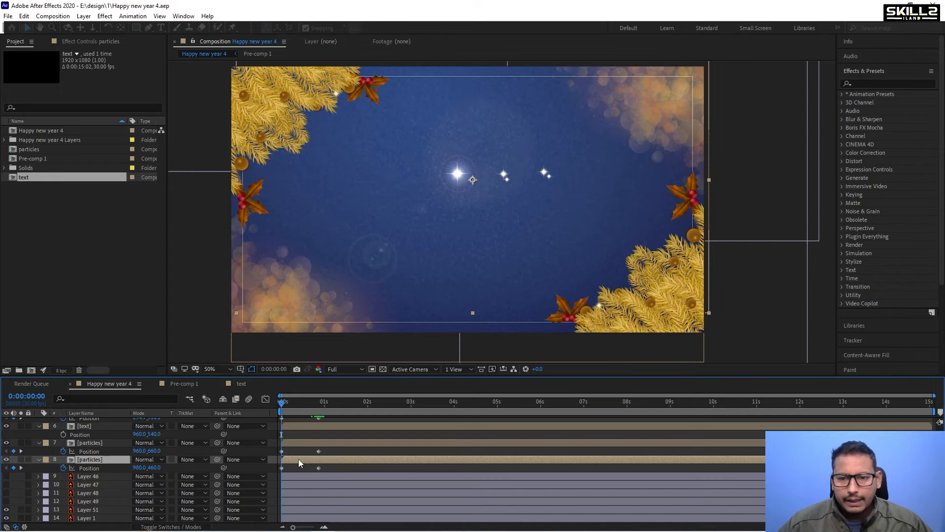
left_click(11, 458)
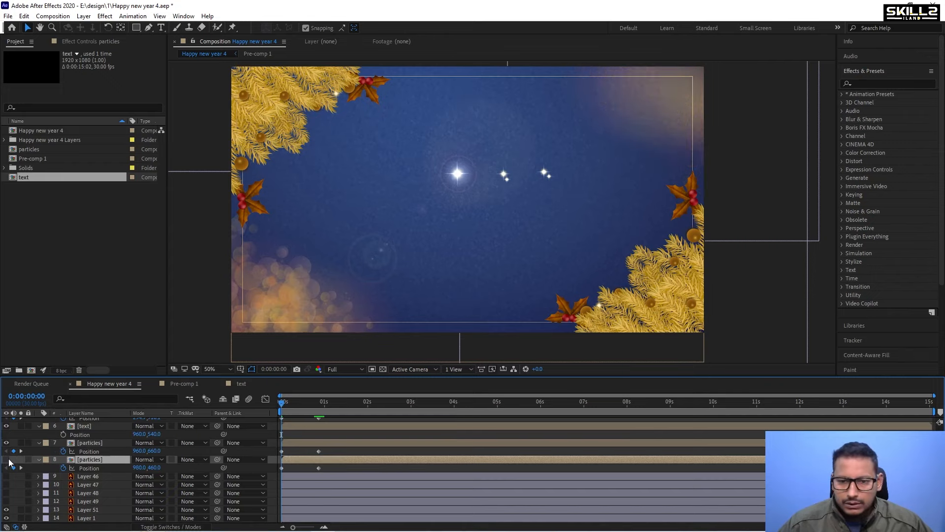
left_click(10, 458)
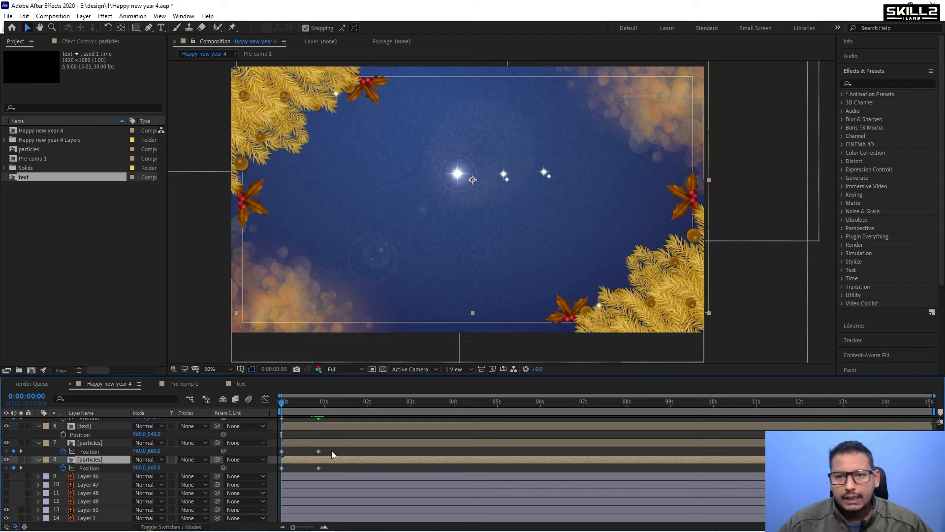
key("shift+Right")
key("shift+Right")
key("shift+Up")
key("shift+Up")
key("shift+Left")
key("shift+Left")
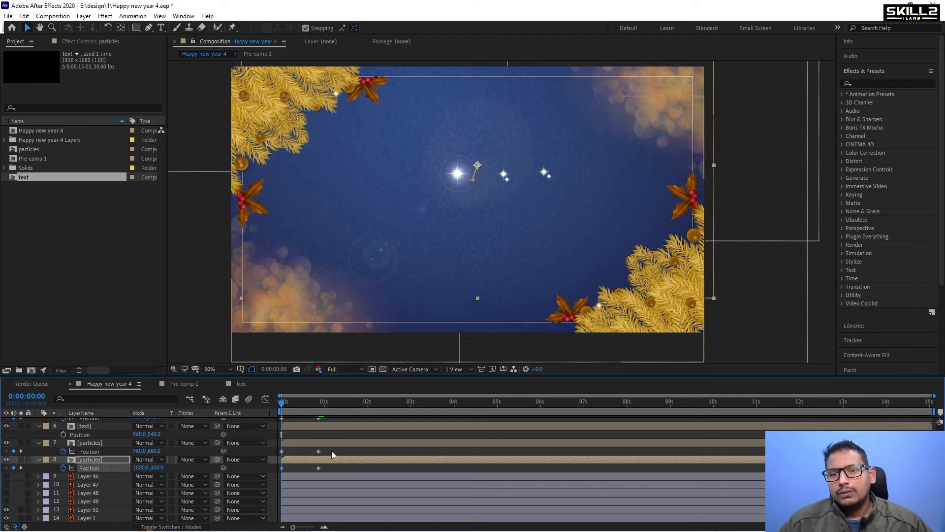
key("shift+Up")
key("shift+Up")
key("shift+Up")
key("shift+Up")
key("shift+Up")
key("shift+Up")
key("shift+Up")
key("shift+Up")
key("shift+Up")
key("shift+Up")
key("shift+Up")
key("shift+Up")
key("shift+Up")
key("shift+Up")
key("shift+Up")
key("shift+Up")
key("shift+Up")
key("shift+Up")
key("shift+Up")
key("shift+Up")
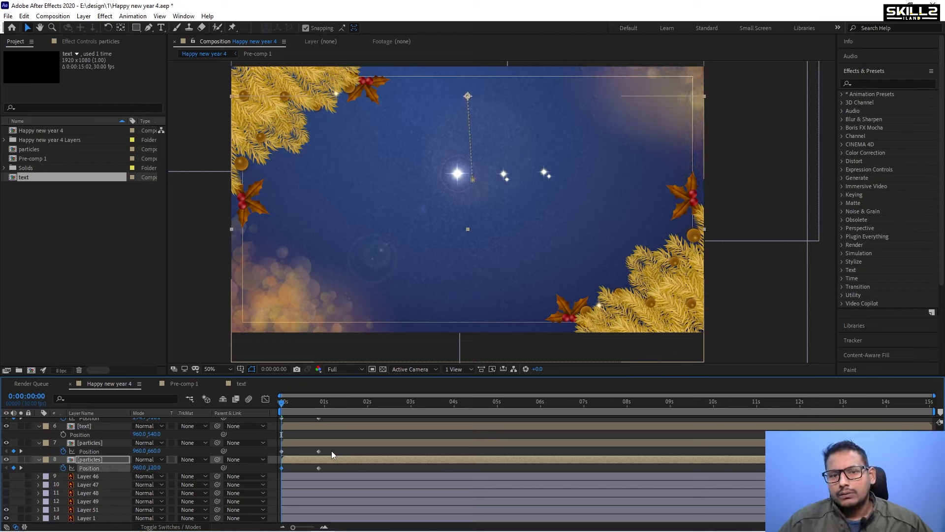
key("shift+Up")
key("shift+Up")
key("shift+Up")
key("shift+Up")
key("shift+Up")
key("shift+Up")
key("shift+Up")
key("shift+Up")
key("shift+Up")
key("shift+Up")
key("shift+Up")
key("shift+Up")
key("shift+Up")
key("shift+Up")
key("shift+Up")
key("shift+Up")
key("shift+Up")
key("shift+Up")
key("shift+Up")
key("shift+Up")
key("shift+Up")
key("shift+Up")
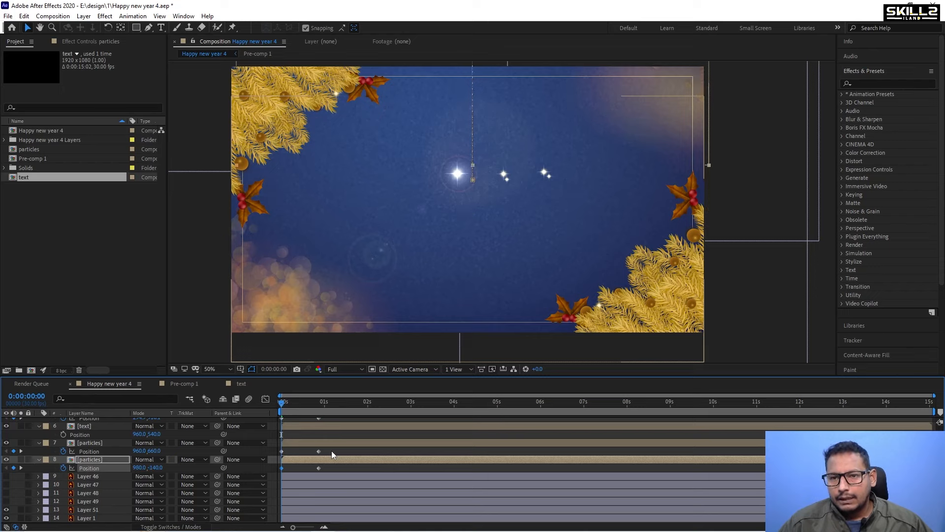
key("shift+Up")
key("shift+Up")
Move the upper particles layer's starting position down below the frame, to about 960, 1320.
left_click(342, 443)
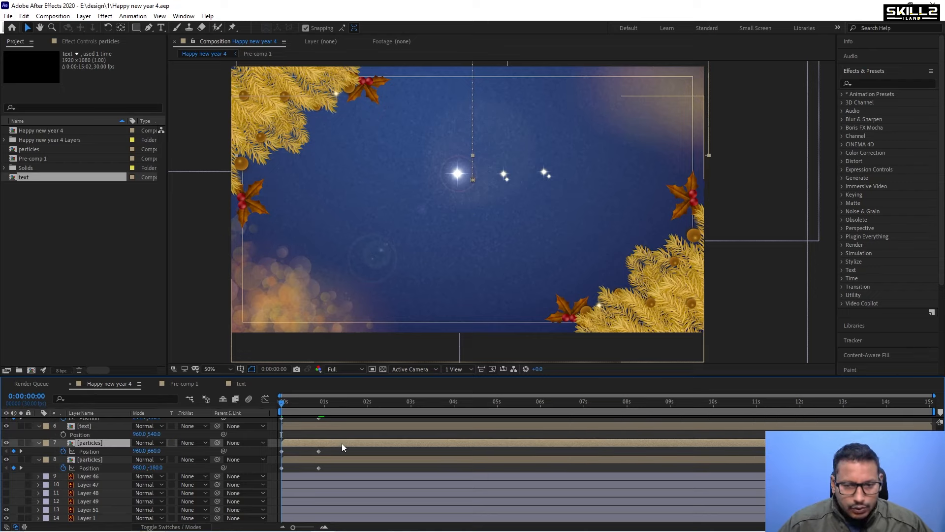
key("shift+Down")
key("shift+Down")
key("shift+Down")
key("shift+Down")
key("shift+Down")
key("shift+Down")
key("shift+Down")
key("shift+Down")
key("shift+Down")
key("shift+Down")
key("shift+Down")
key("shift+Down")
key("shift+Down")
key("shift+Down")
key("shift+Down")
key("shift+Down")
key("shift+Down")
key("shift+Down")
key("shift+Down")
key("shift+Down")
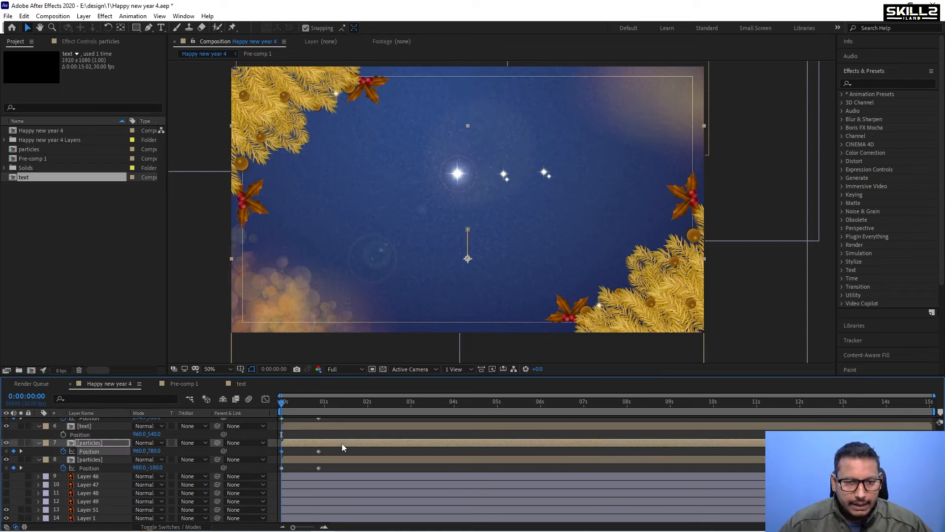
key("shift+Down")
key("shift+Down")
key("shift+Down")
key("shift+Down")
key("shift+Down")
key("shift+Down")
key("shift+Down")
key("shift+Down")
key("shift+Down")
key("shift+Down")
key("shift+Down")
key("shift+Down")
key("shift+Down")
key("shift+Down")
key("shift+Down")
key("shift+Down")
key("shift+Down")
key("shift+Down")
key("shift+Down")
key("shift+Down")
key("shift+Down")
key("shift+Down")
key("shift+Down")
key("shift+Down")
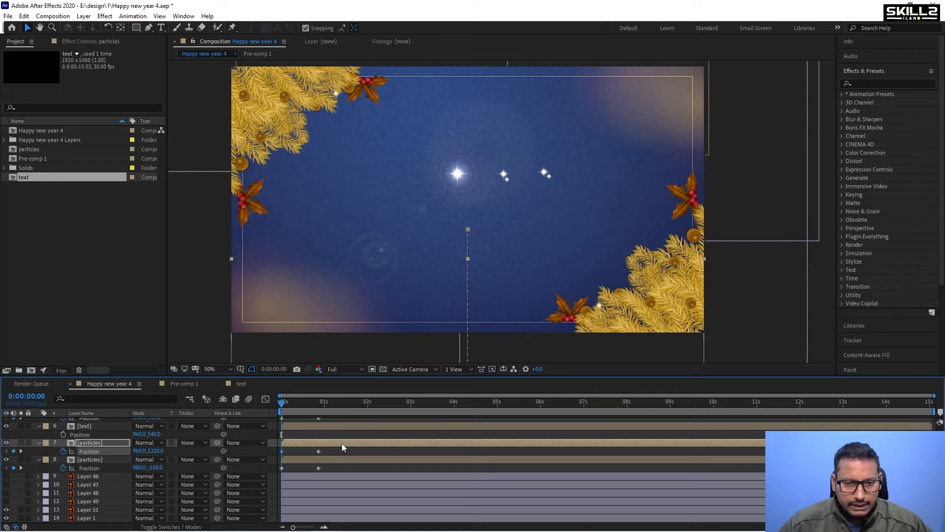
Move Layer 2's starting position down below the frame, to about 295, 1390.
scroll(332, 430, "up", 3)
left_click(314, 435)
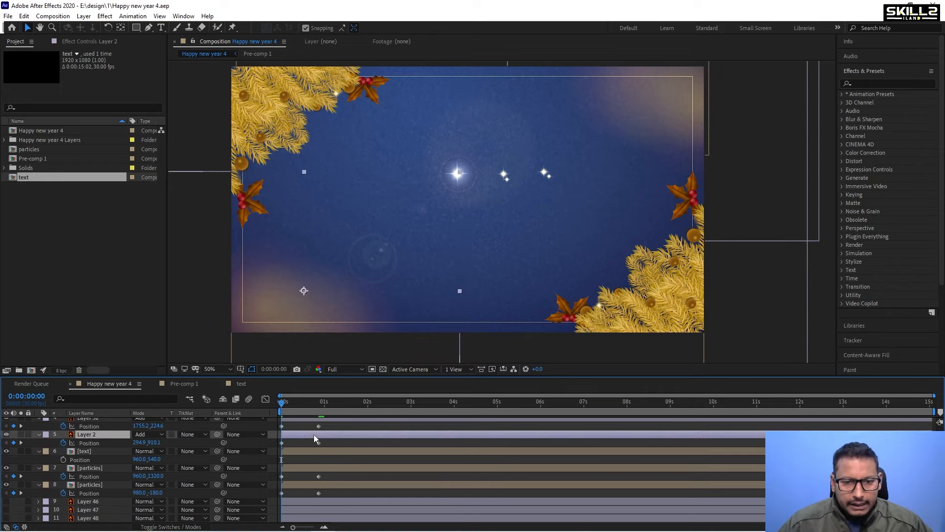
key("shift+Down")
key("shift+Down")
key("shift+Down")
key("shift+Down")
key("shift+Down")
key("shift+Down")
key("shift+Down")
key("shift+Down")
key("shift+Down")
key("shift+Down")
key("shift+Down")
key("shift+Down")
key("shift+Down")
key("shift+Down")
key("shift+Down")
key("shift+Down")
key("shift+Down")
key("shift+Down")
key("shift+Down")
key("shift+Down")
key("shift+Down")
key("shift+Down")
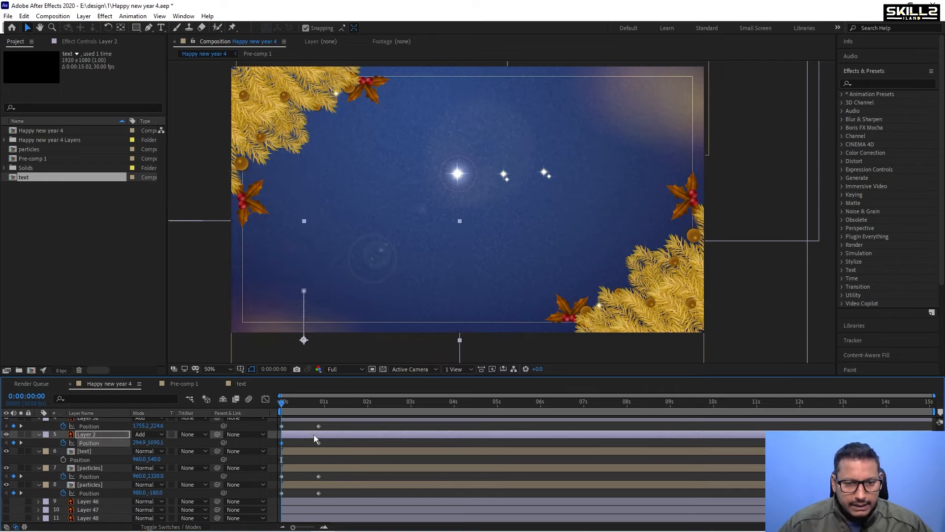
key("shift+Down")
key("shift+Down")
key("shift+Down")
key("shift+Down")
key("shift+Down")
key("shift+Down")
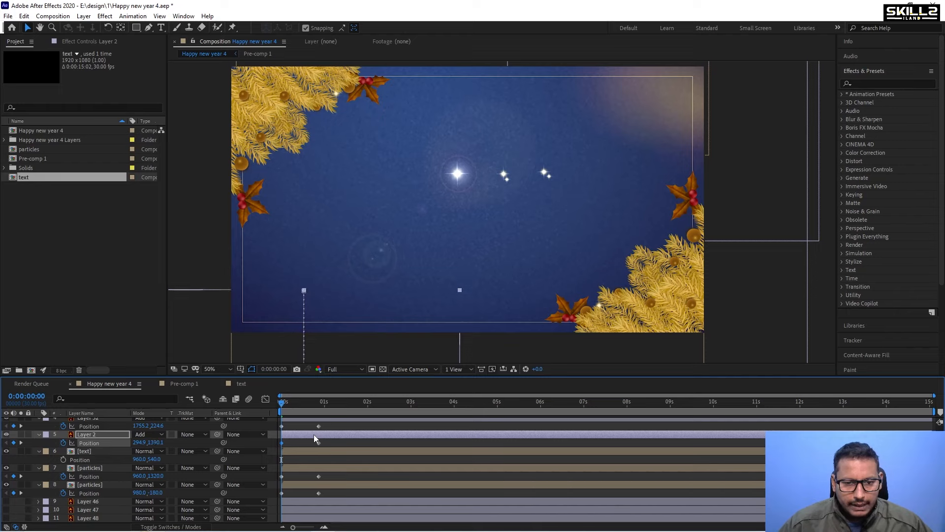
Move Layer 52's starting position up above the frame, to about 1755, -135.
scroll(316, 433, "up", 3)
left_click(315, 441)
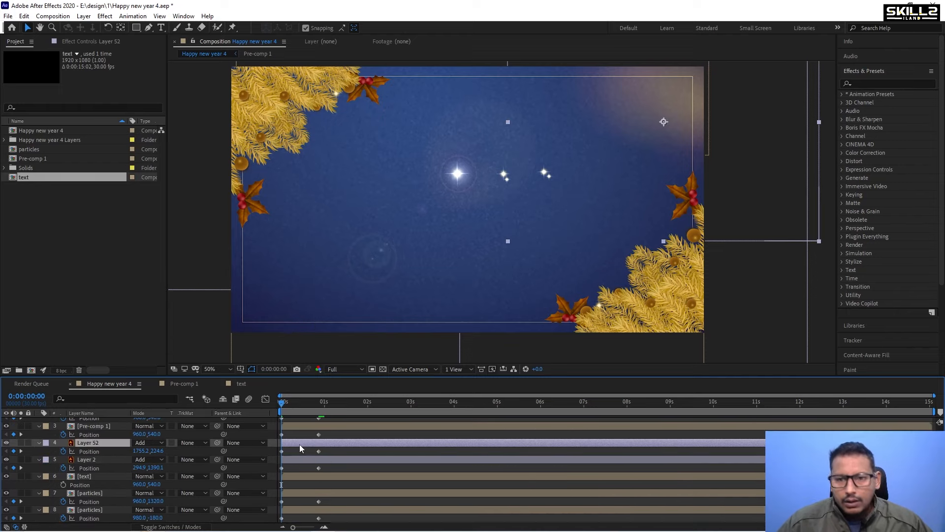
key("shift+Up")
key("shift+Up")
key("shift+Up")
key("shift+Up")
key("shift+Up")
key("shift+Up")
key("shift+Up")
key("shift+Up")
key("shift+Up")
key("shift+Up")
key("shift+Up")
key("shift+Up")
key("shift+Up")
key("shift+Up")
key("shift+Up")
key("shift+Up")
key("shift+Up")
key("shift+Up")
key("shift+Up")
key("shift+Up")
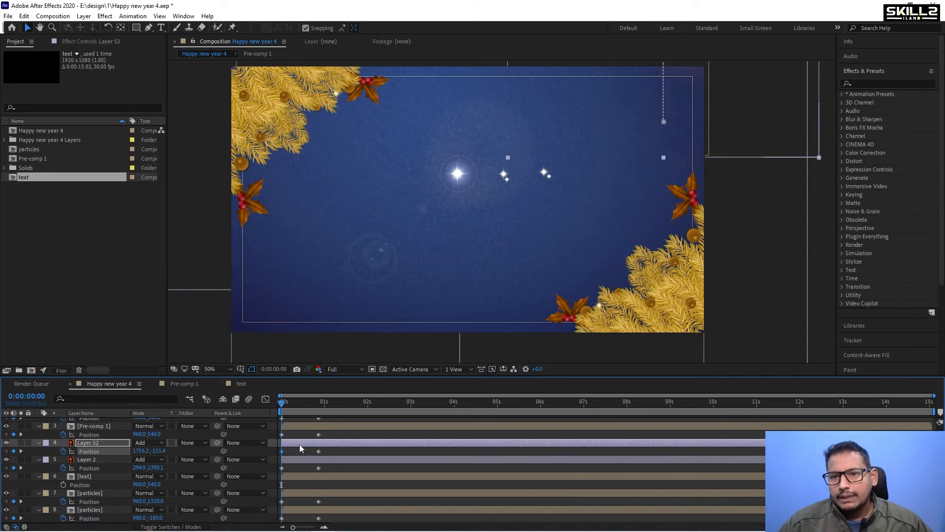
Move the lower Pre-comp 1 layer's starting position left off the frame, to about 260, 540.
scroll(312, 447, "up", 2)
left_click(301, 447)
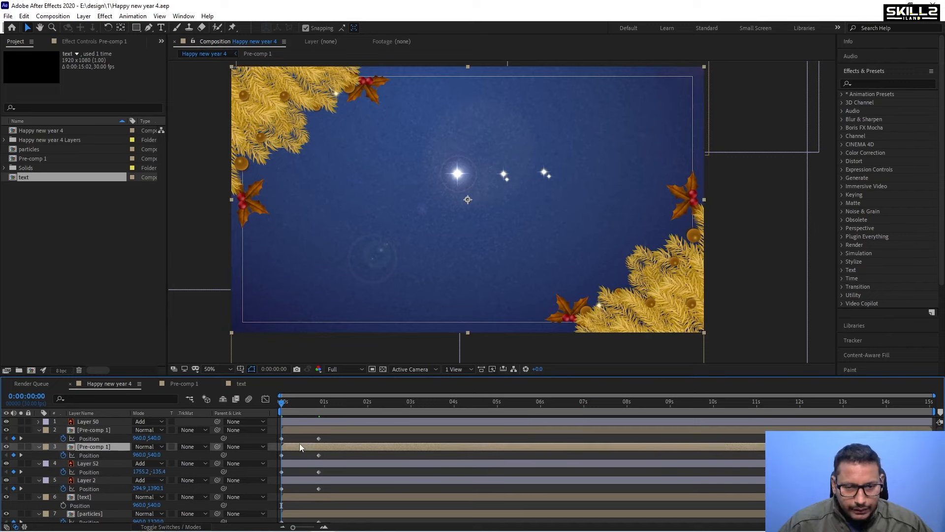
key("shift+Left")
key("shift+Left")
key("shift+Left")
key("shift+Left")
key("shift+Left")
key("shift+Left")
key("shift+Left")
key("shift+Left")
key("shift+Left")
key("shift+Left")
key("shift+Left")
key("shift+Left")
key("shift+Left")
key("shift+Left")
key("shift+Left")
key("shift+Left")
key("shift+Left")
key("shift+Left")
key("shift+Left")
key("shift+Left")
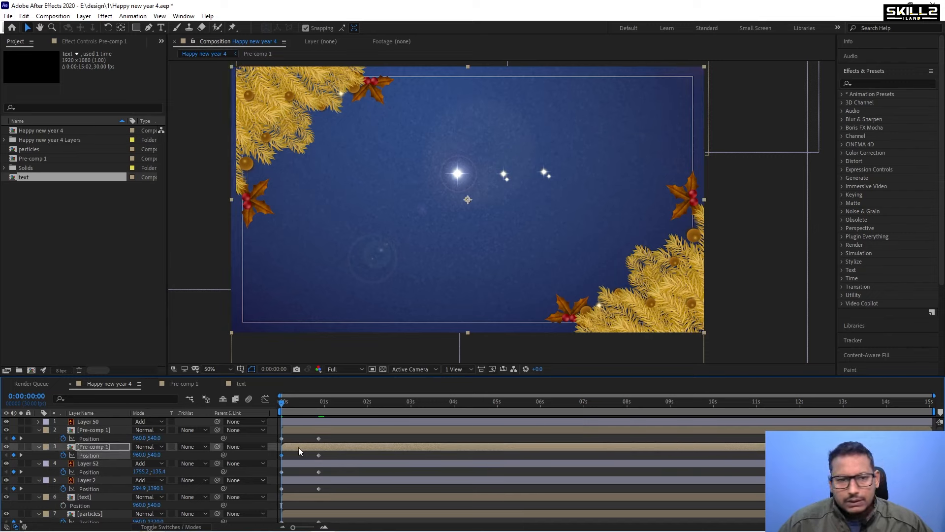
key("shift+Left")
key("shift+Left")
key("shift+Left")
key("shift+Left")
key("shift+Left")
key("shift+Left")
key("shift+Left")
key("shift+Left")
key("shift+Left")
key("shift+Left")
key("shift+Left")
key("shift+Left")
key("shift+Left")
key("shift+Left")
key("shift+Left")
key("shift+Left")
key("shift+Left")
key("shift+Left")
key("shift+Left")
key("shift+Left")
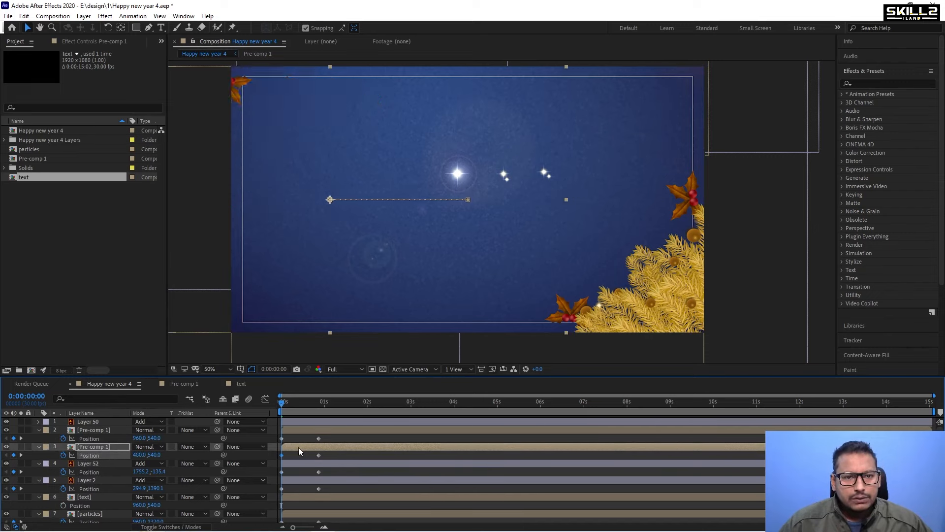
key("shift+Left")
key("shift+Left")
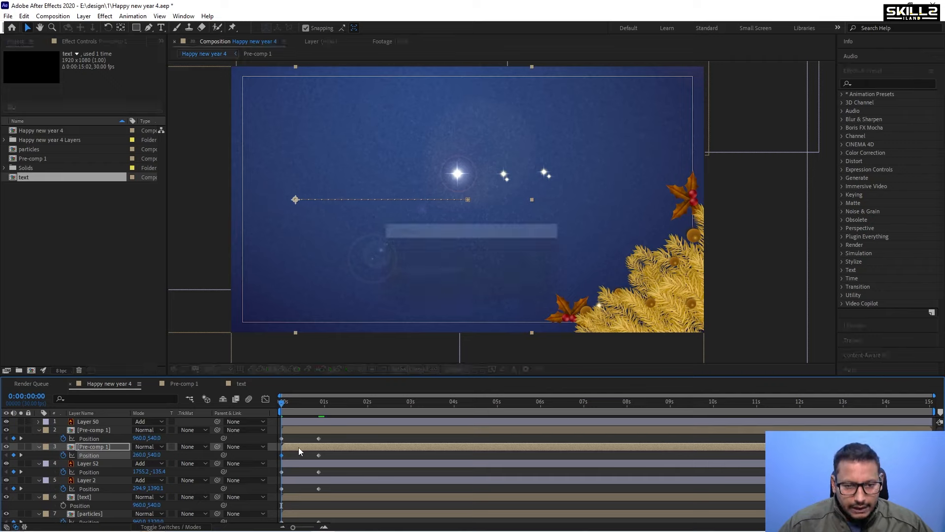
Move the upper Pre-comp 1 layer's starting position right off the frame, to about 1680, 540.
left_click(303, 430)
key("shift+Right")
key("shift+Right")
key("shift+Right")
key("shift+Right")
key("shift+Right")
key("shift+Right")
key("shift+Right")
key("shift+Right")
key("shift+Right")
key("shift+Right")
key("shift+Right")
key("shift+Right")
key("shift+Right")
key("shift+Right")
key("shift+Right")
key("shift+Right")
key("shift+Right")
key("shift+Right")
key("shift+Right")
key("shift+Right")
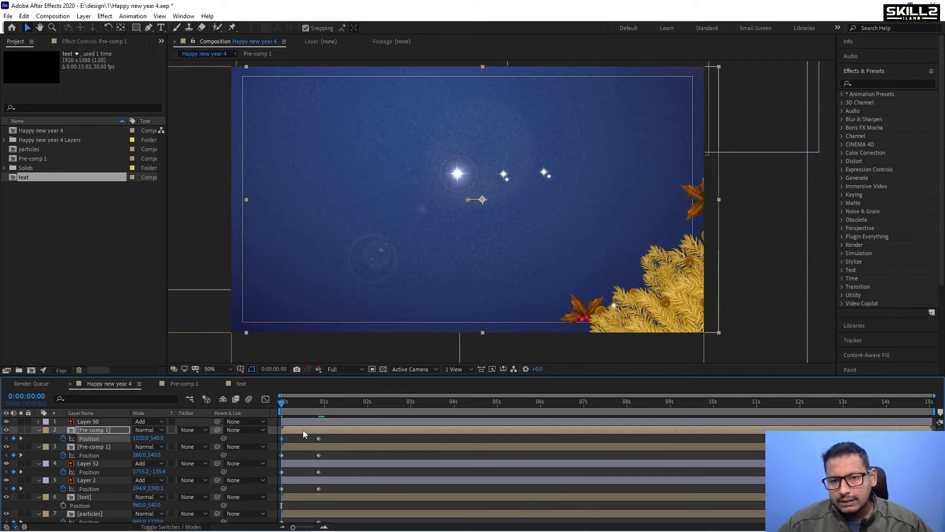
key("shift+Right")
key("shift+Right")
key("shift+Right")
key("shift+Right")
key("shift+Right")
key("shift+Right")
key("shift+Right")
key("shift+Right")
key("shift+Right")
key("shift+Right")
key("shift+Right")
key("shift+Right")
key("shift+Right")
key("shift+Right")
key("shift+Right")
key("shift+Right")
key("shift+Right")
key("shift+Right")
key("shift+Right")
key("shift+Right")
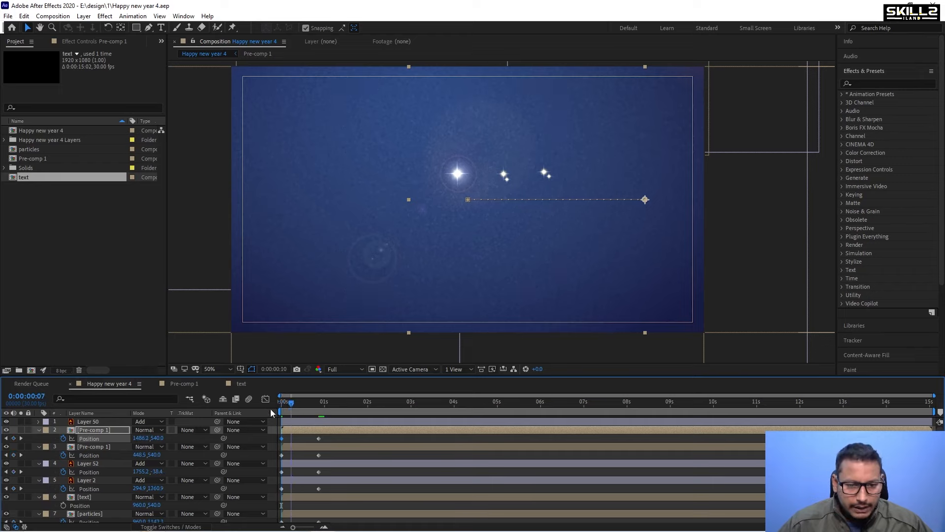
Keyframe Layer 50's Opacity so it fades in from near 0% at the start to 100% at about 1 second 18 frames.
left_click(302, 419)
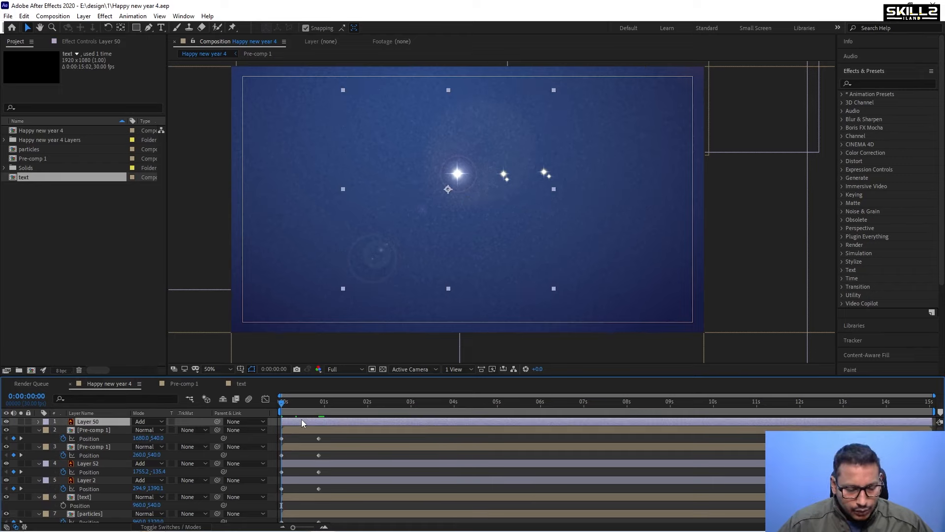
key("t")
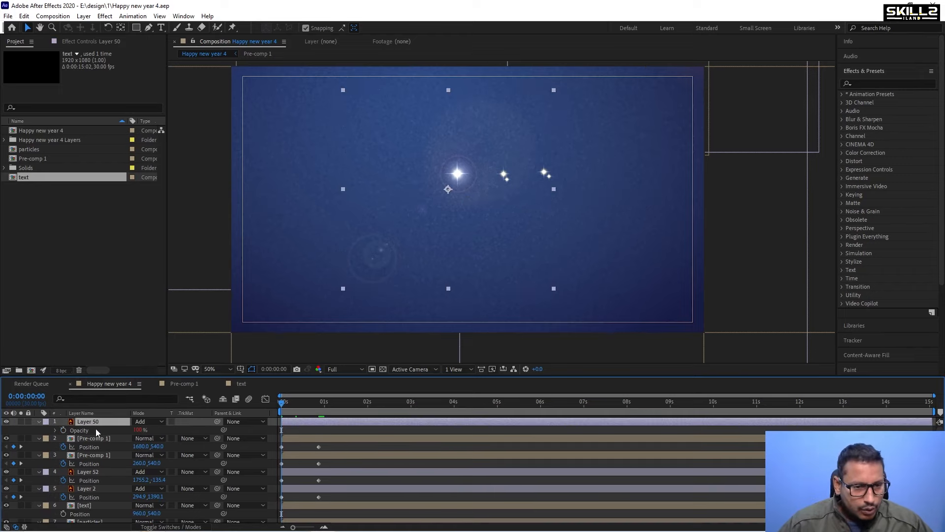
left_click(63, 429)
left_click_drag(323, 417, 350, 411)
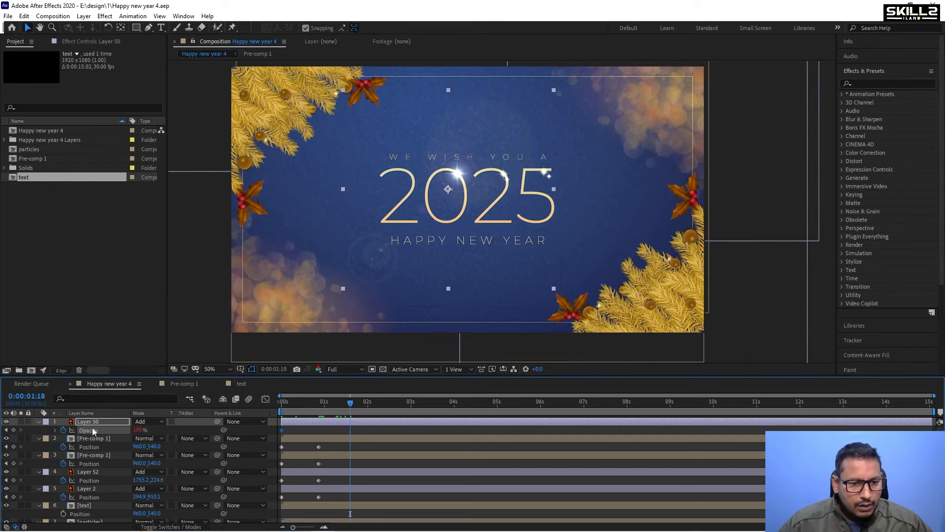
left_click(6, 430)
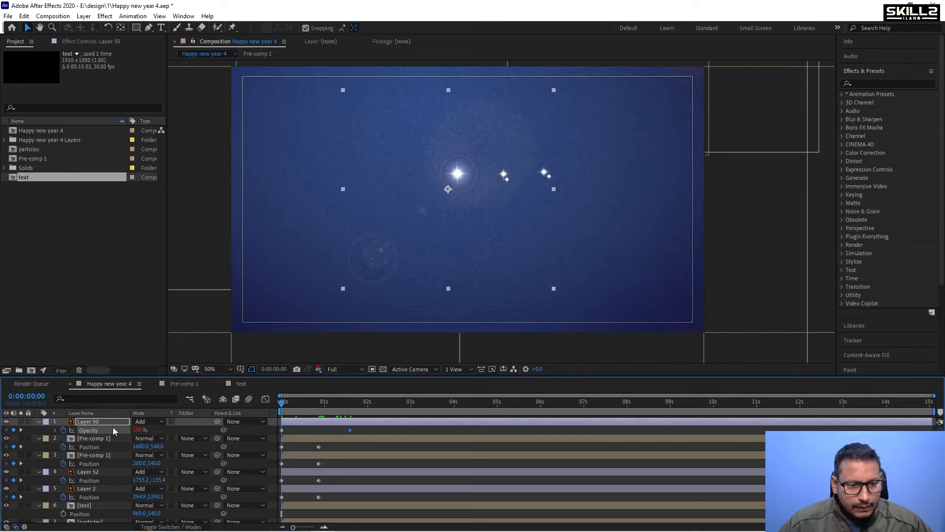
left_click_drag(121, 428, 44, 428)
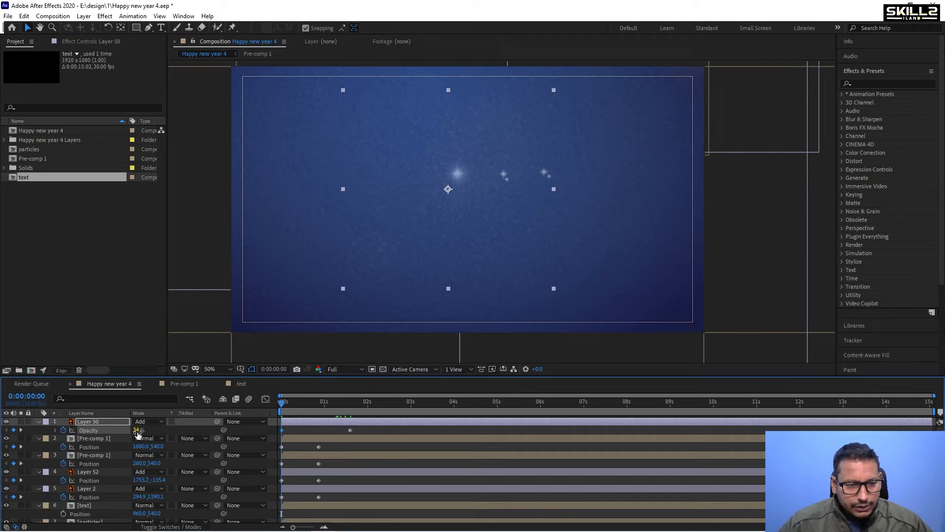
left_click(351, 415)
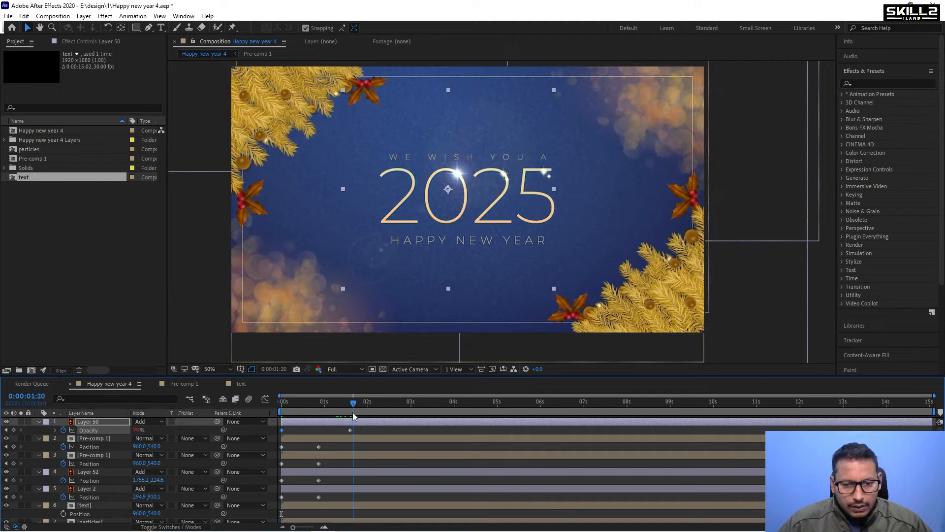
Shift Layer 50's two opacity keyframes later by about three-quarters of a second.
key("Home")
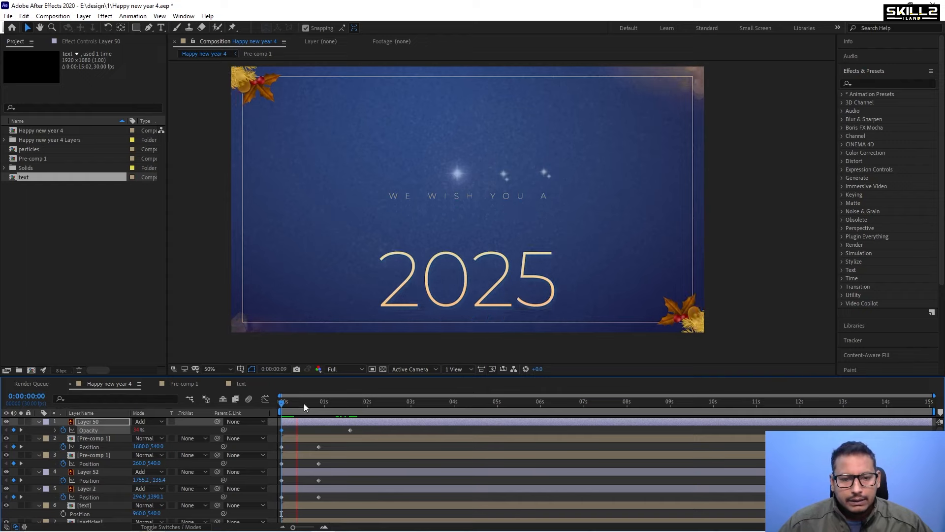
left_click_drag(303, 423, 361, 422)
key("Home")
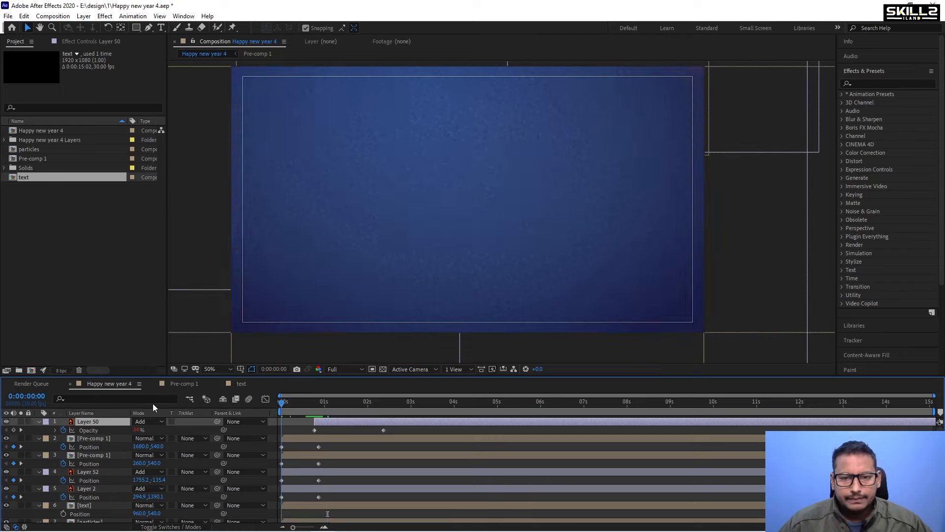
Collapse all layers' properties in the timeline and save the project.
key("ctrl+a")
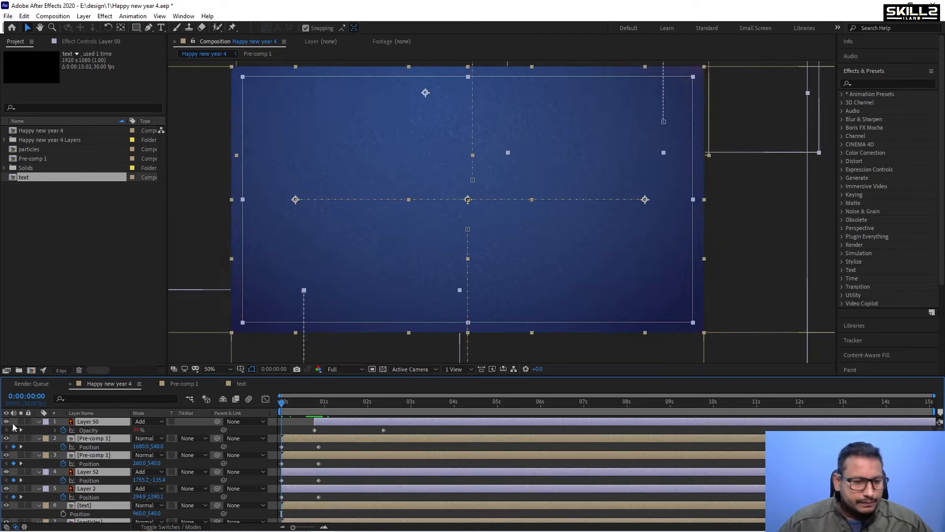
left_click(38, 422)
key("ctrl+s")
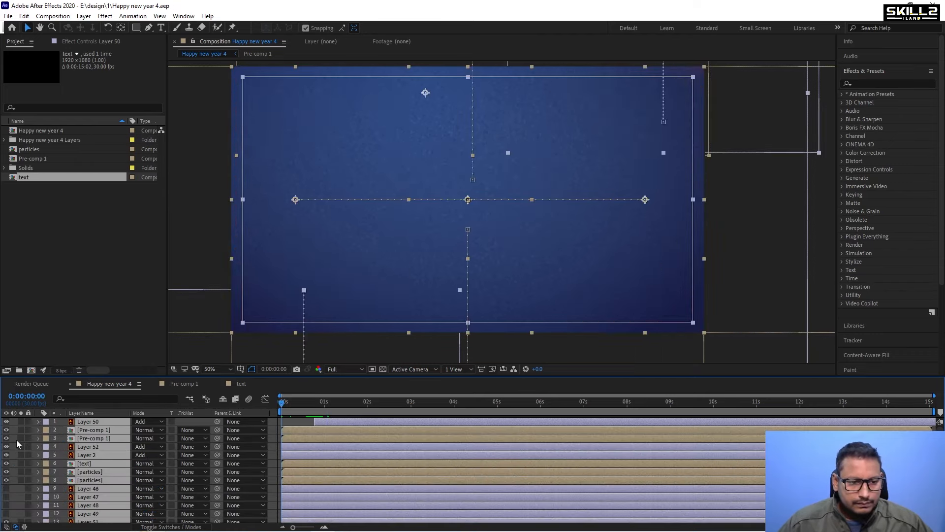
Preview the opening animation from the start of the composition.
left_click(288, 430)
key("space")
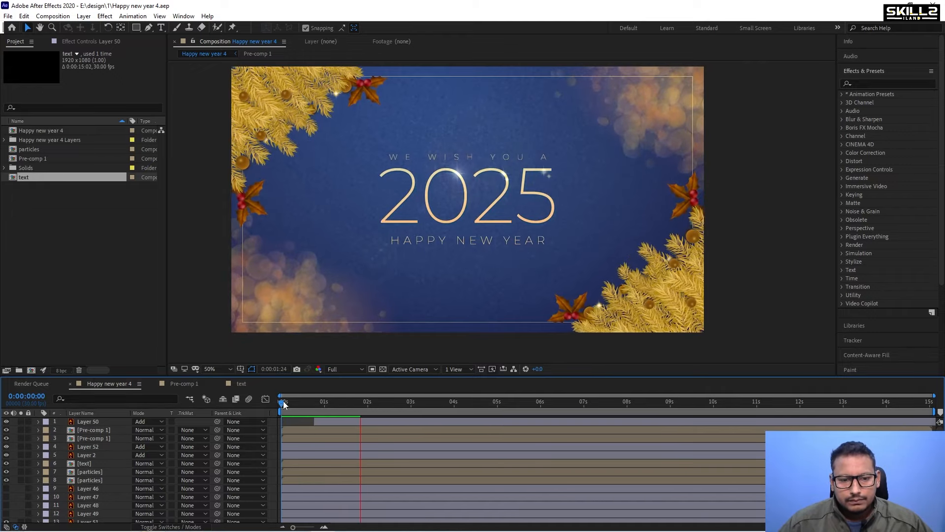
key("space")
key("space")
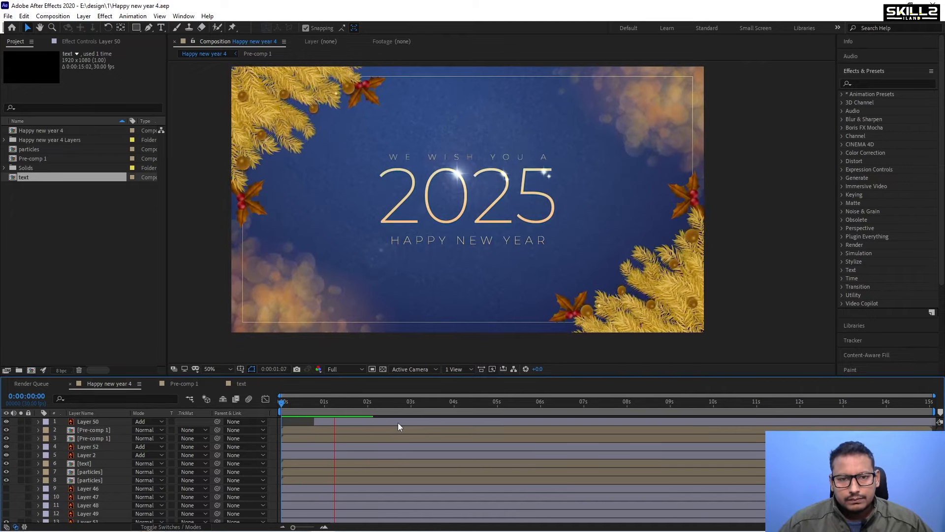
key("space")
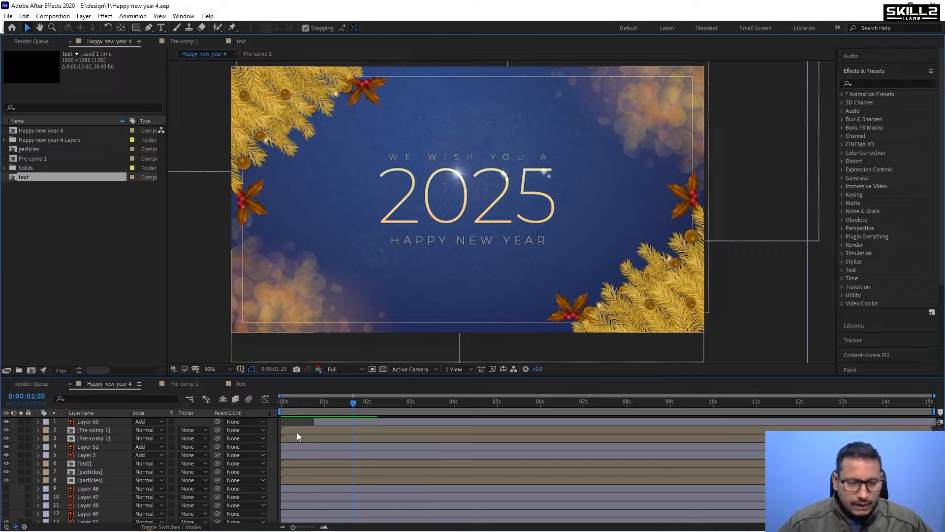
Select all Position keyframes of layers 2 to 8 and reshape their speed graph for a fast start easing into the final positions.
key("grave")
left_click(306, 88)
left_click(298, 138, "shift")
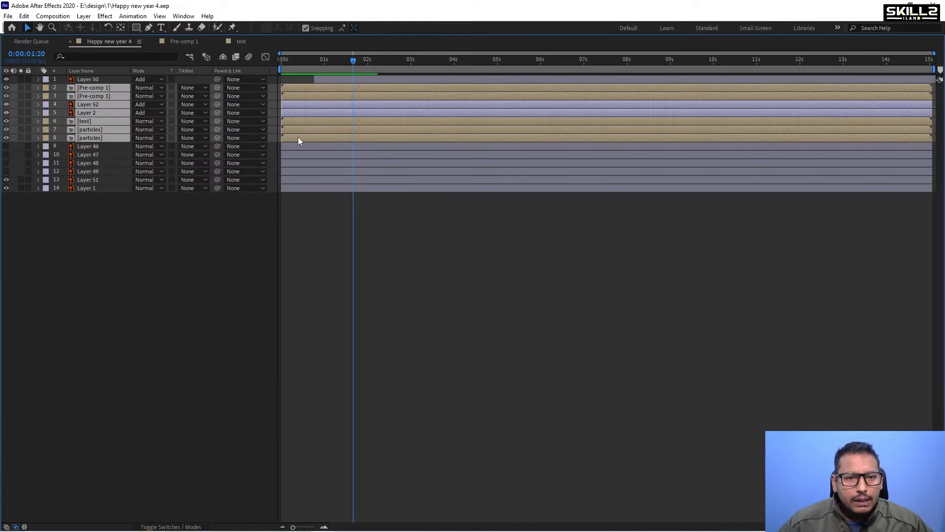
key("u")
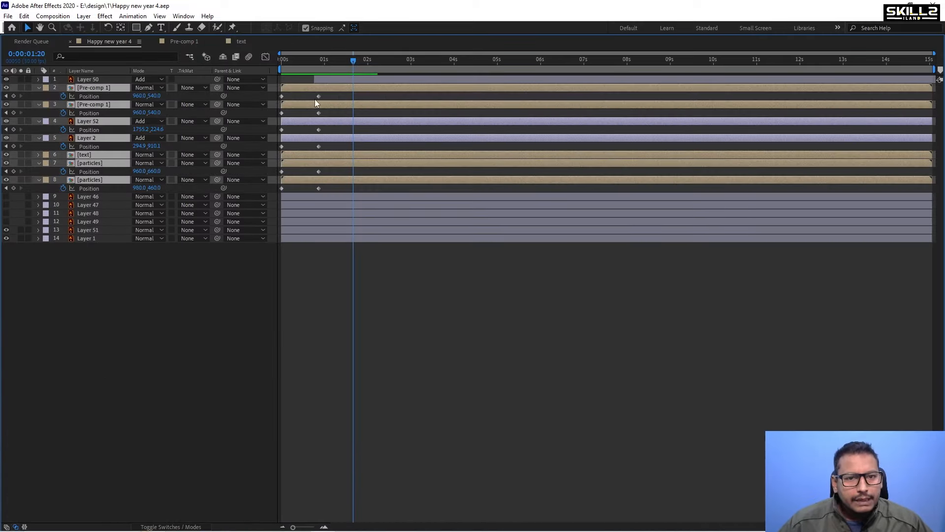
left_click_drag(330, 93, 273, 205)
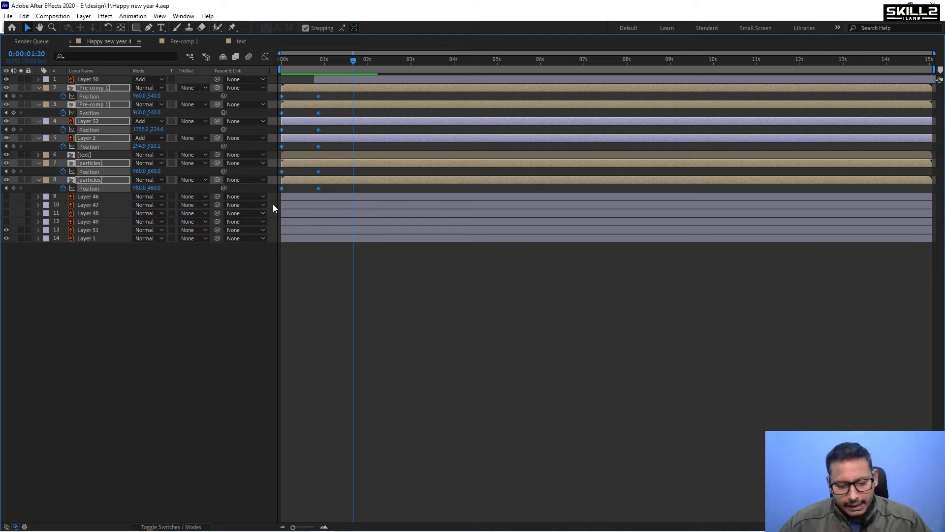
left_click(266, 57)
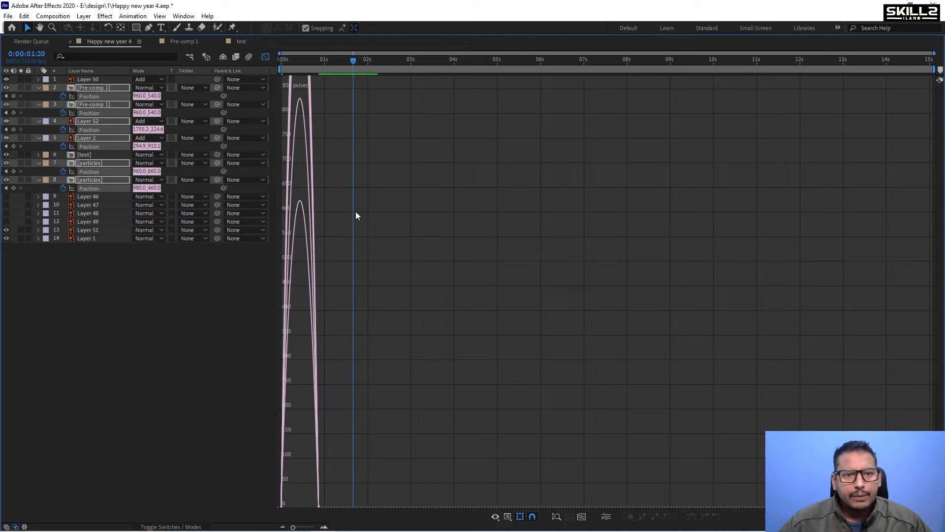
scroll(355, 216, "down", 5)
scroll(287, 400, "up", 2)
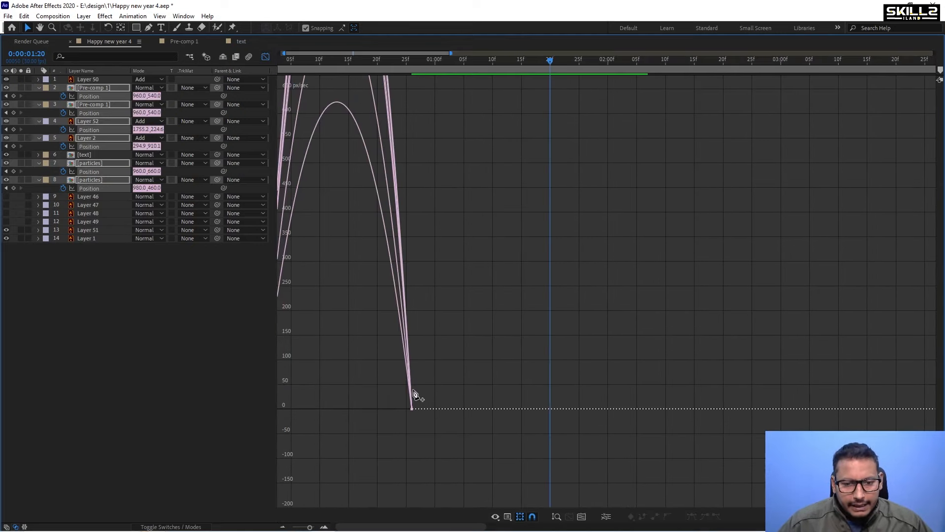
left_click_drag(454, 380, 305, 408)
left_click_drag(307, 401, 220, 421)
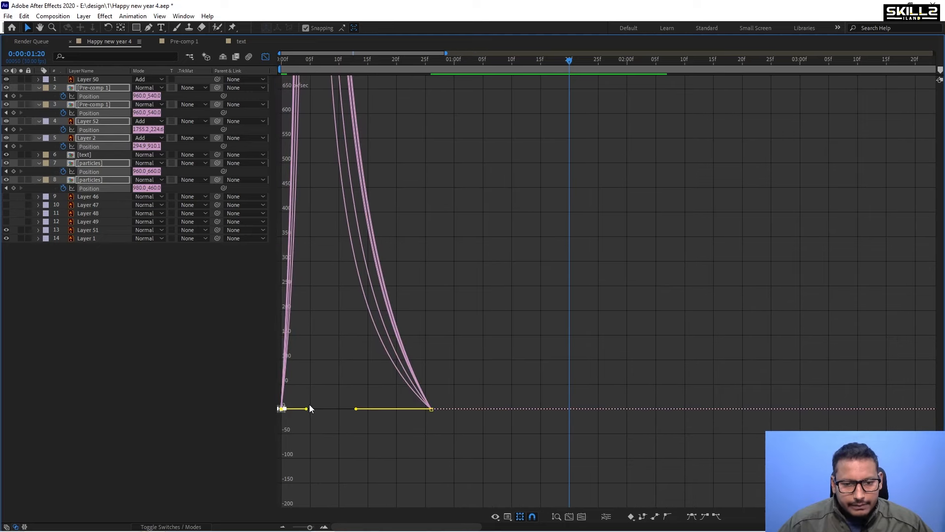
left_click_drag(307, 411, 283, 409)
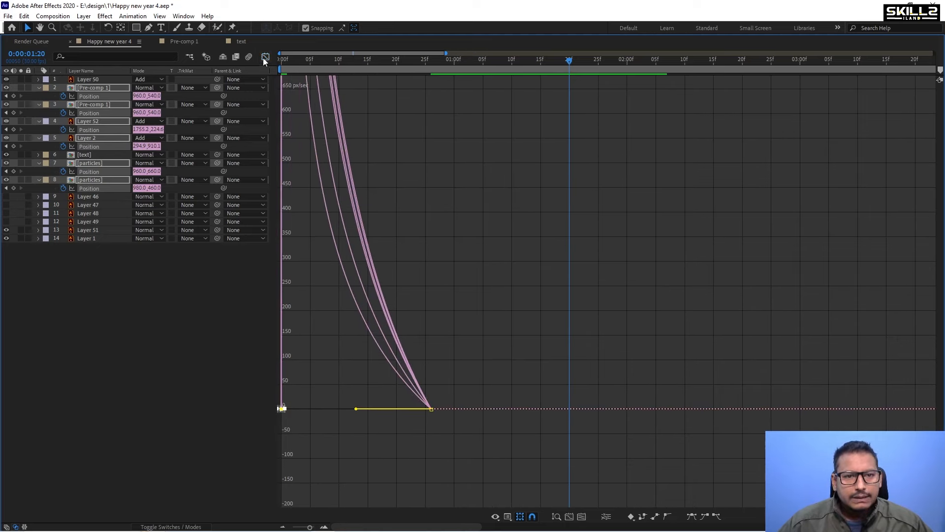
Return to the layer view and preview the animation from the start in a maximized viewer.
left_click(265, 57)
left_click_drag(288, 60, 268, 69)
key("grave")
key("space")
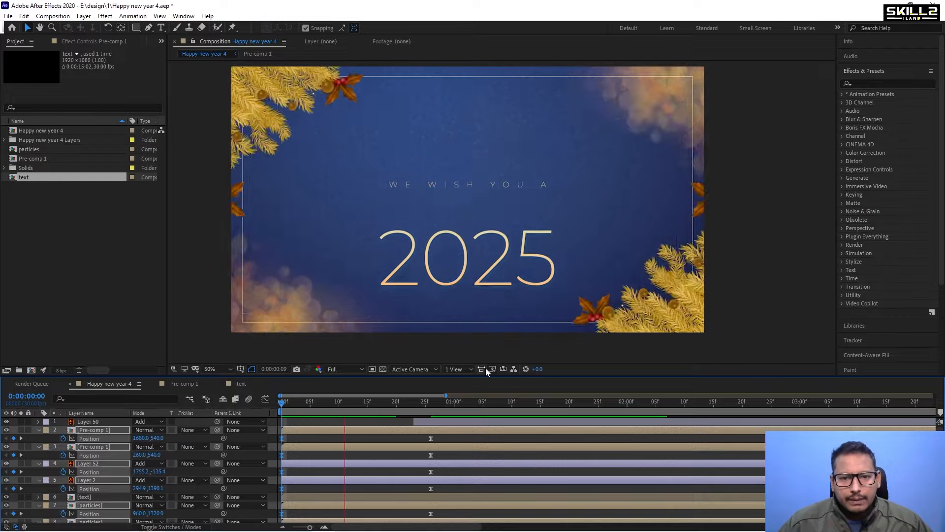
key("grave")
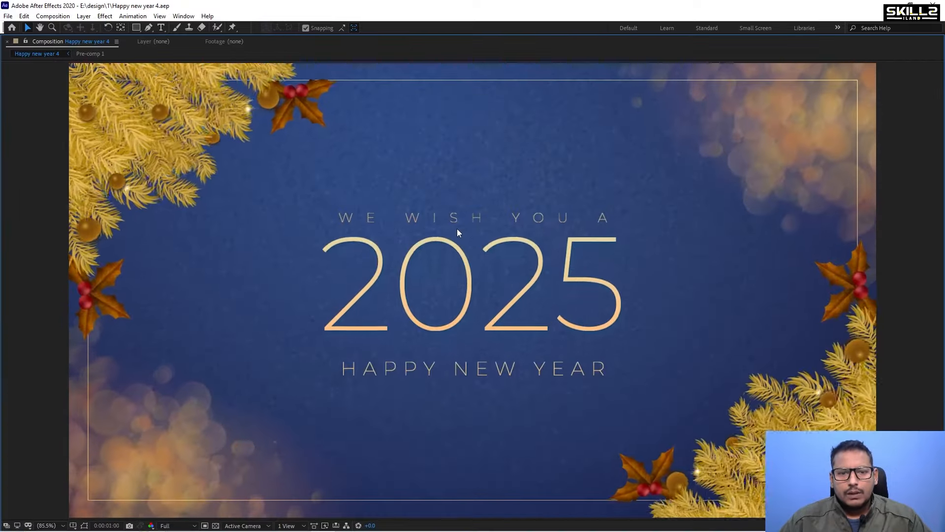